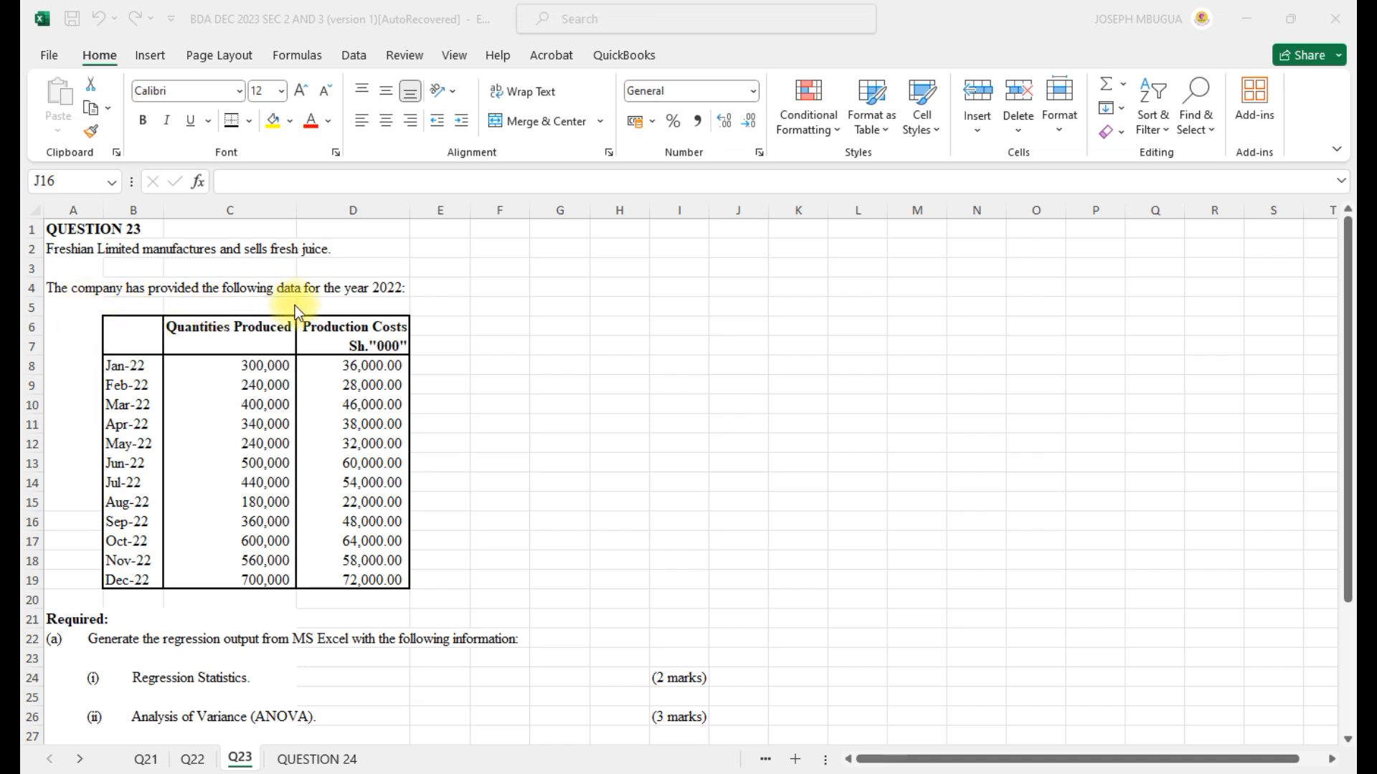
- Read Question 23's production data for 2022 and its requirements (a) to (c)
scroll(294, 305, "down", 1)
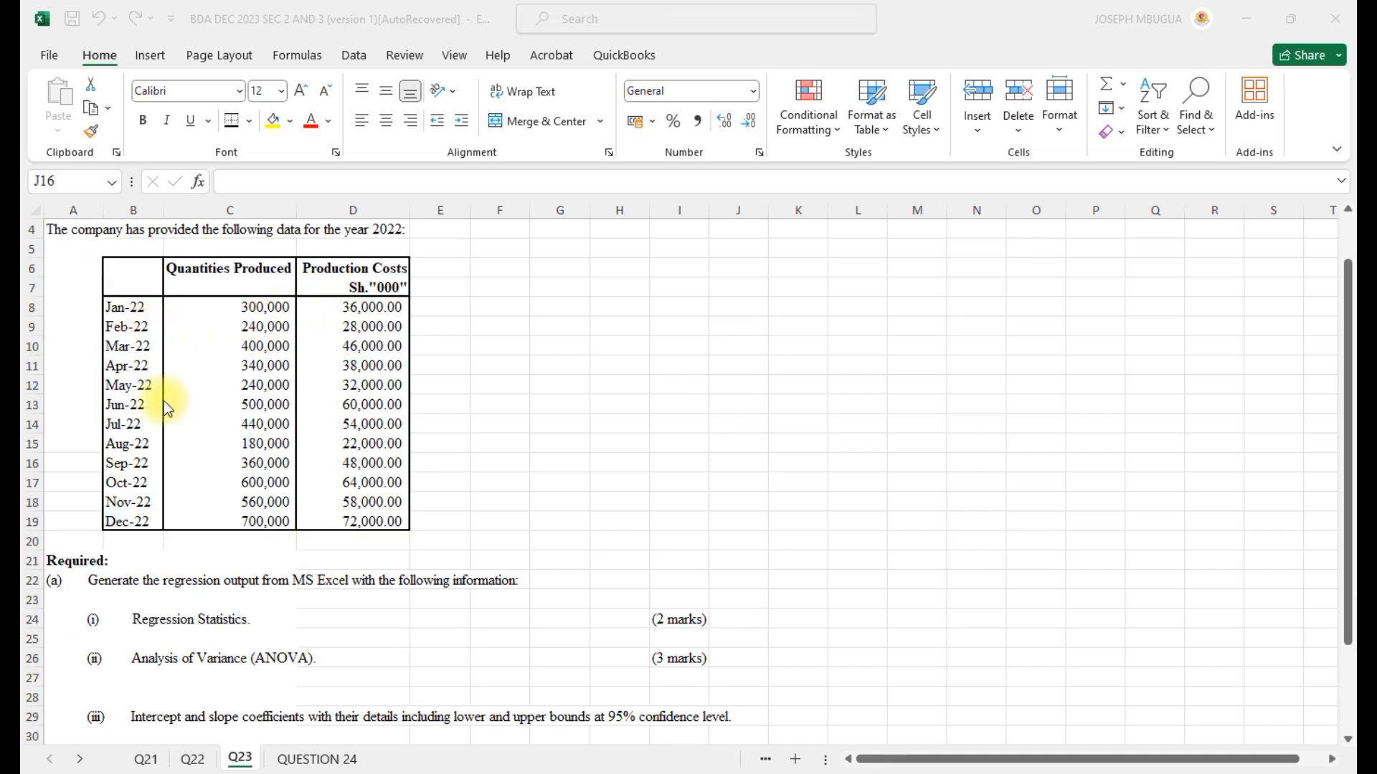
scroll(164, 401, "up", 1)
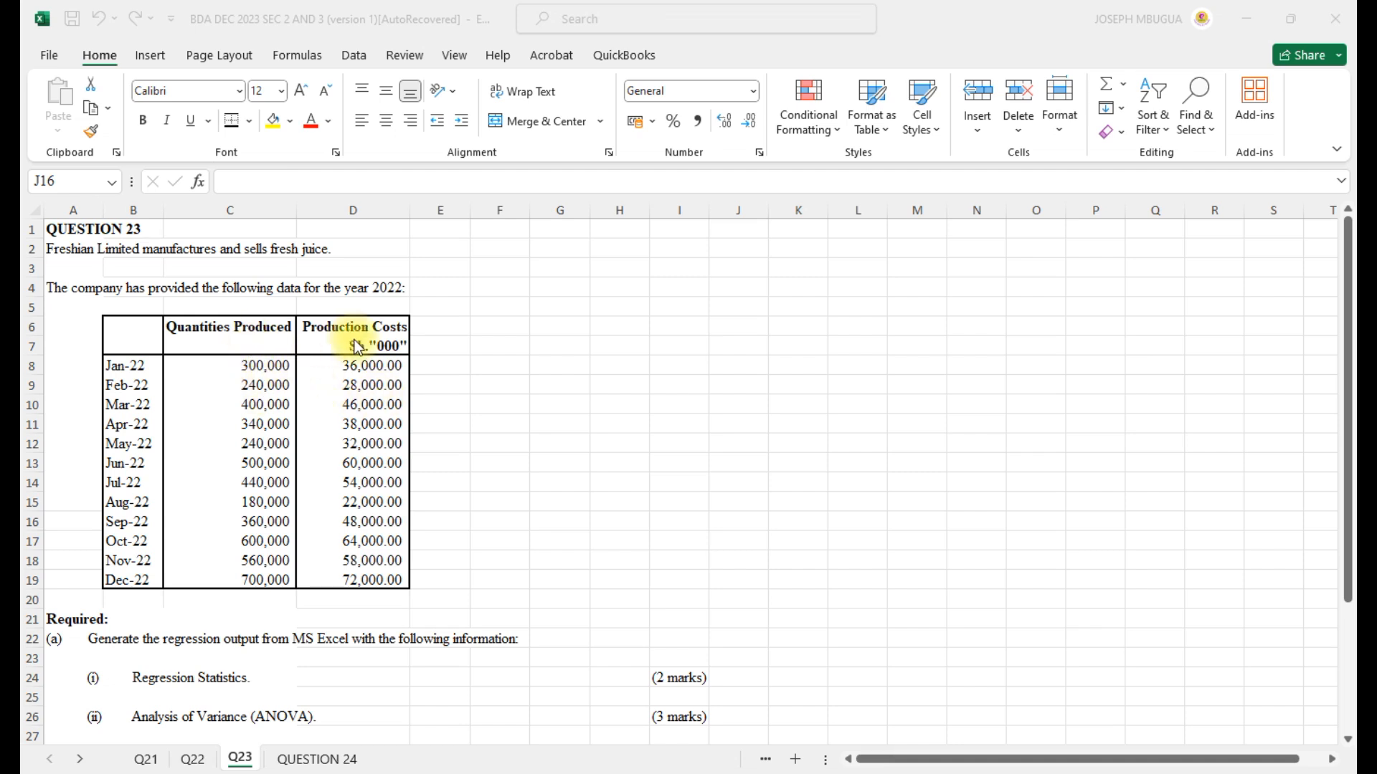
scroll(342, 500, "down", 1)
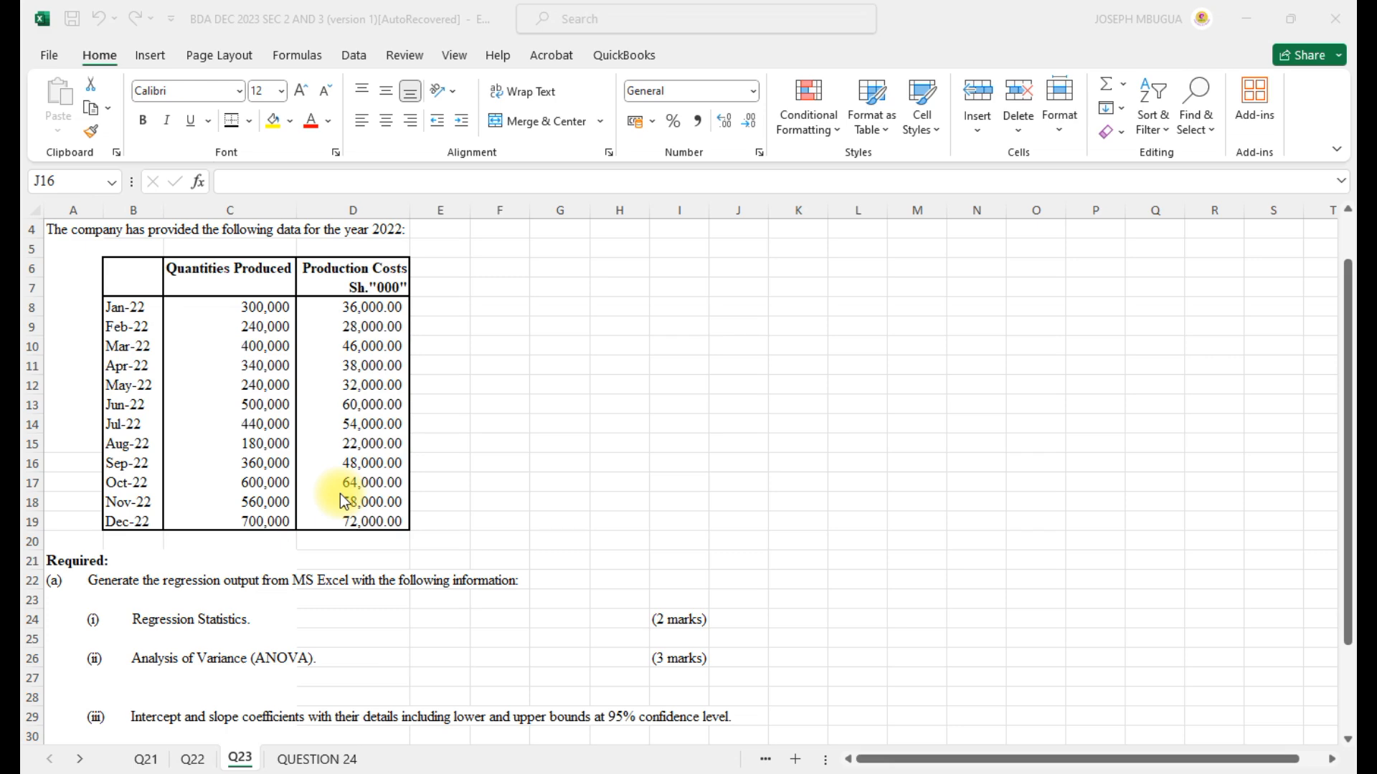
scroll(343, 500, "down", 2)
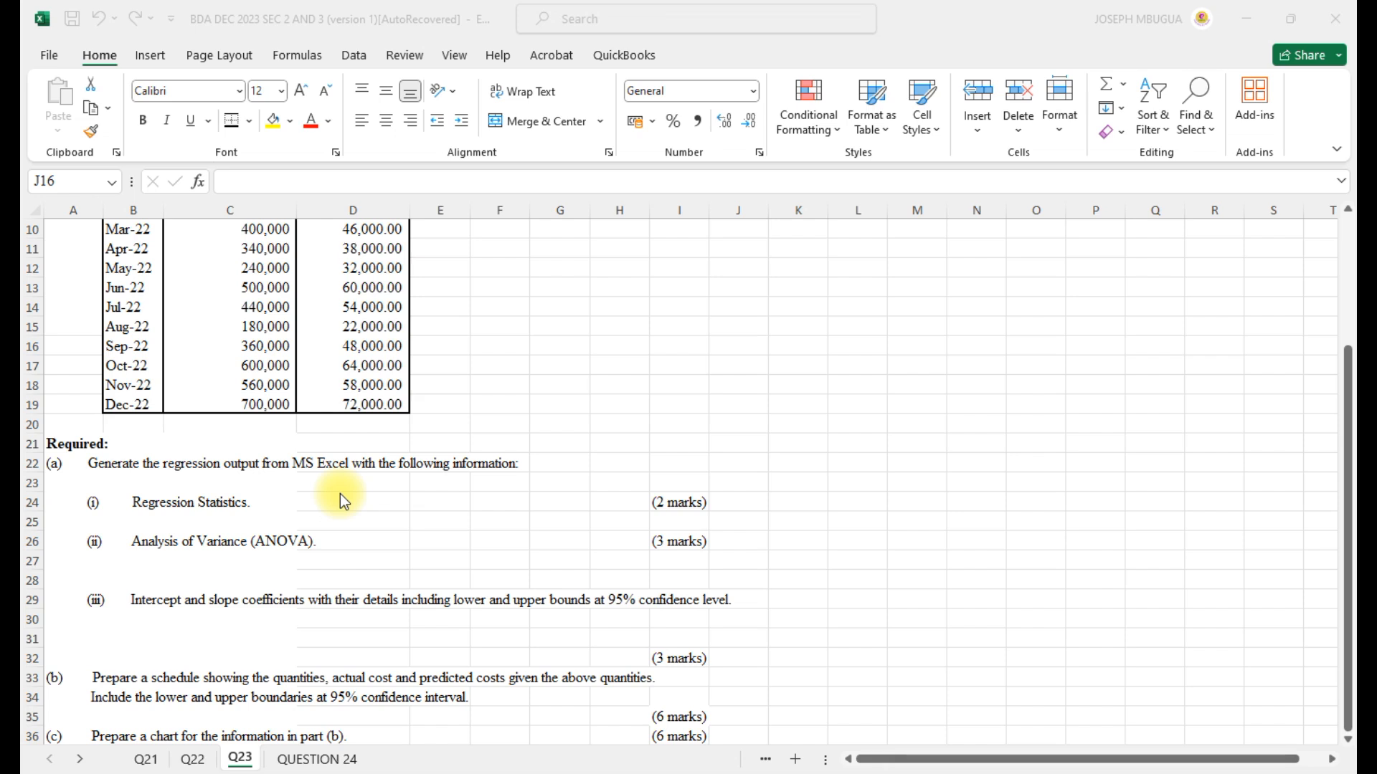
scroll(339, 493, "down", 1)
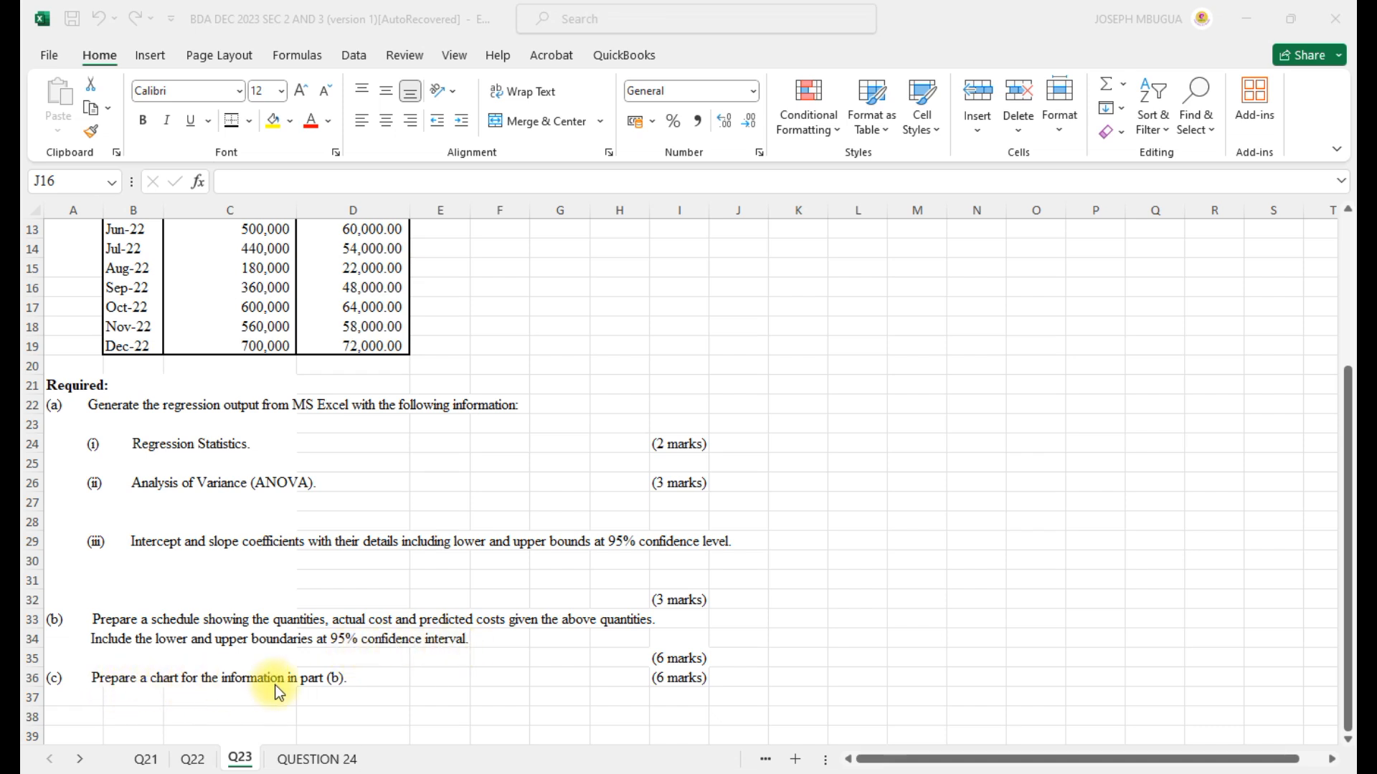
scroll(279, 692, "up", 4)
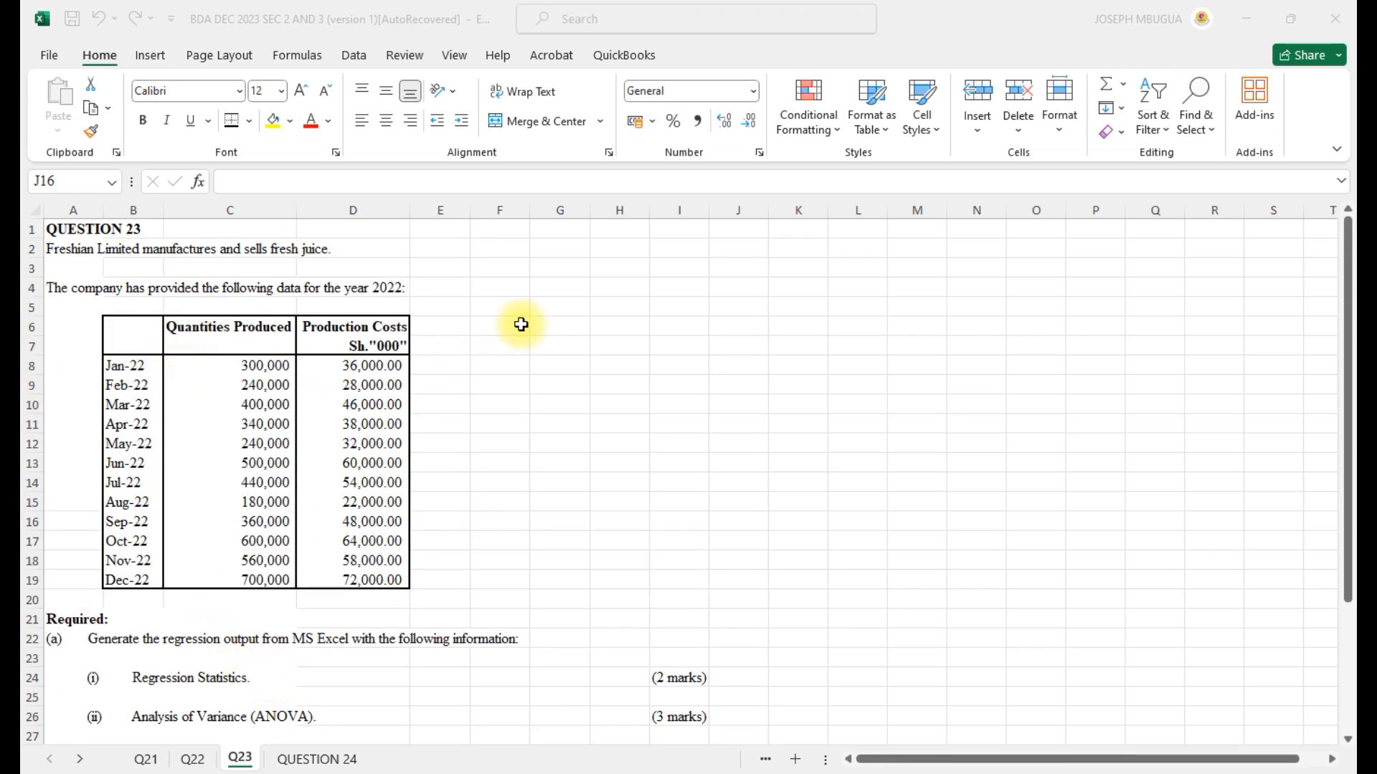
left_click(500, 347)
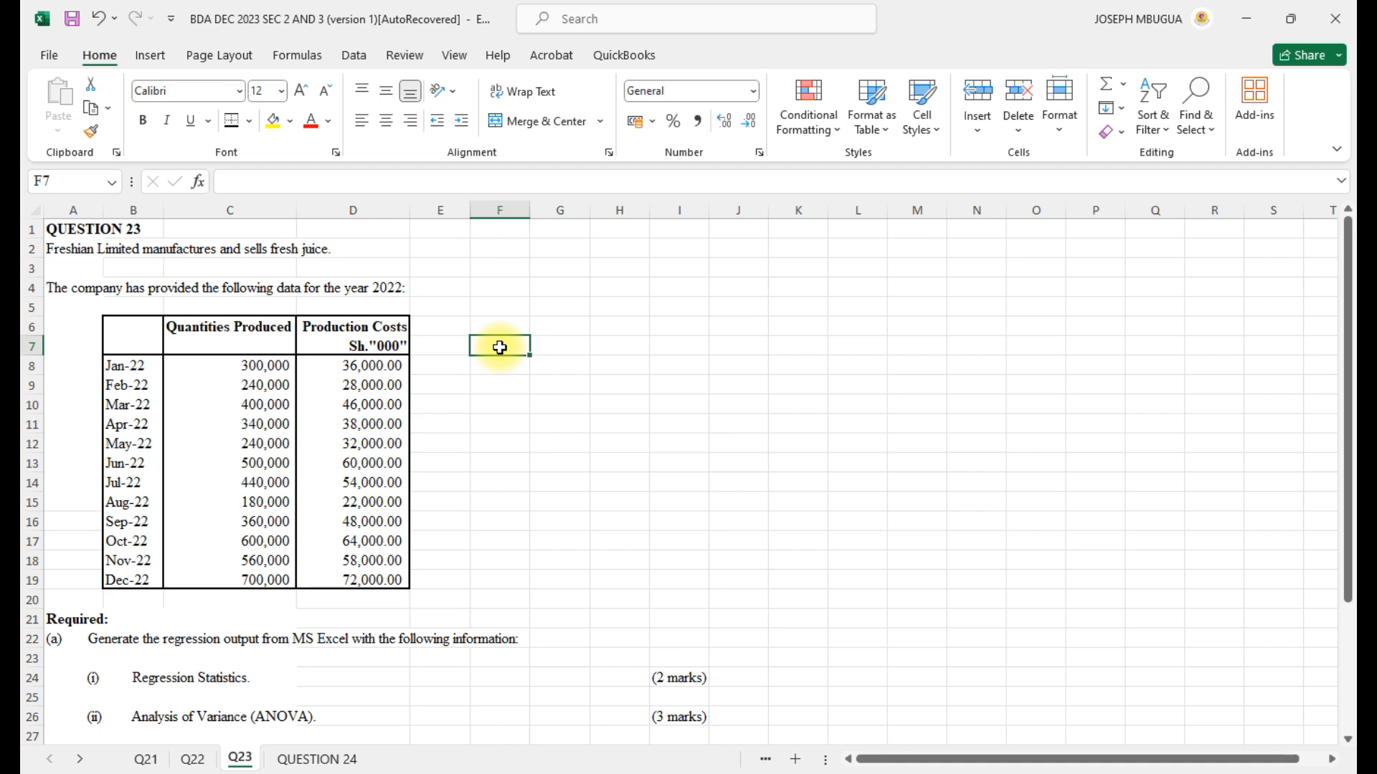
left_click(506, 330)
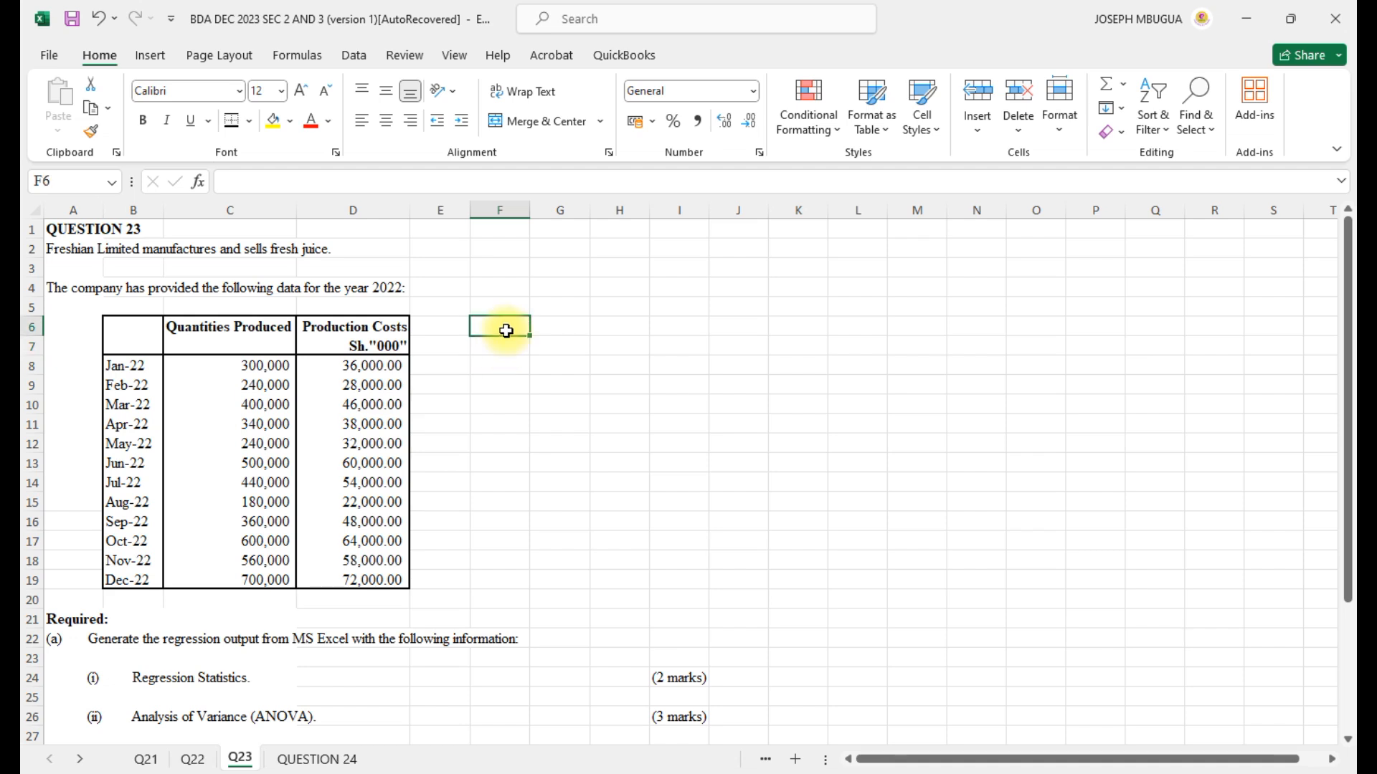
type("QUA")
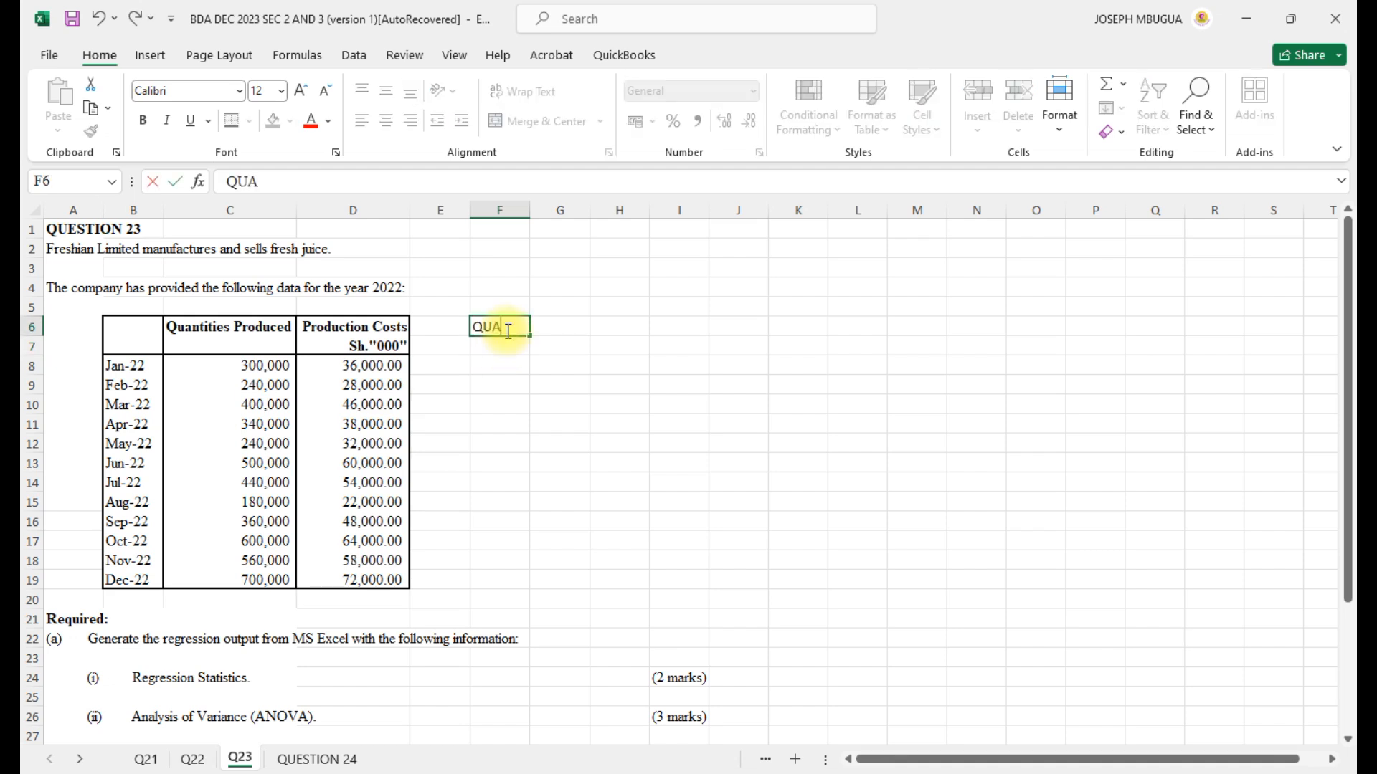
key("BackSpace")
key("BackSpace")
key("BackSpace")
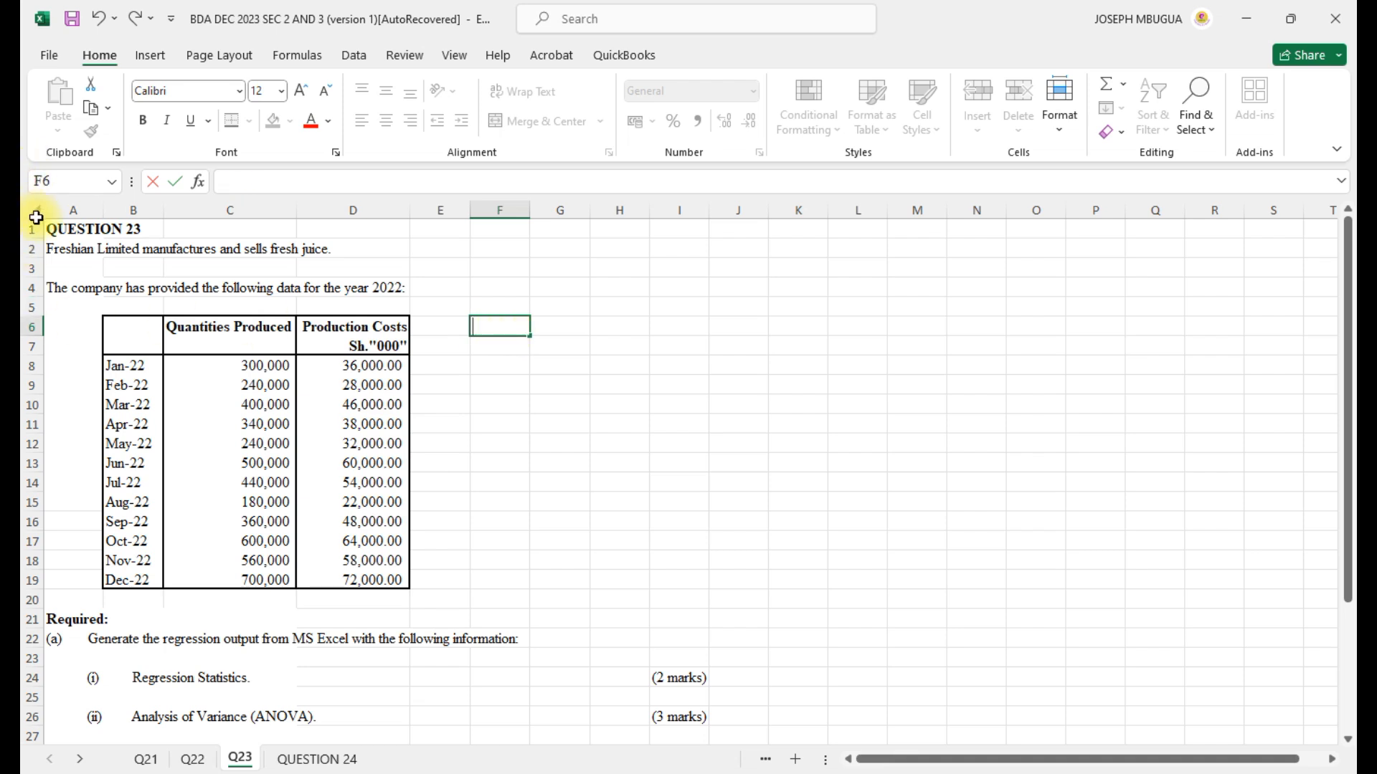
- Set the font of the entire Q23 worksheet to Times New Roman
left_click(30, 213)
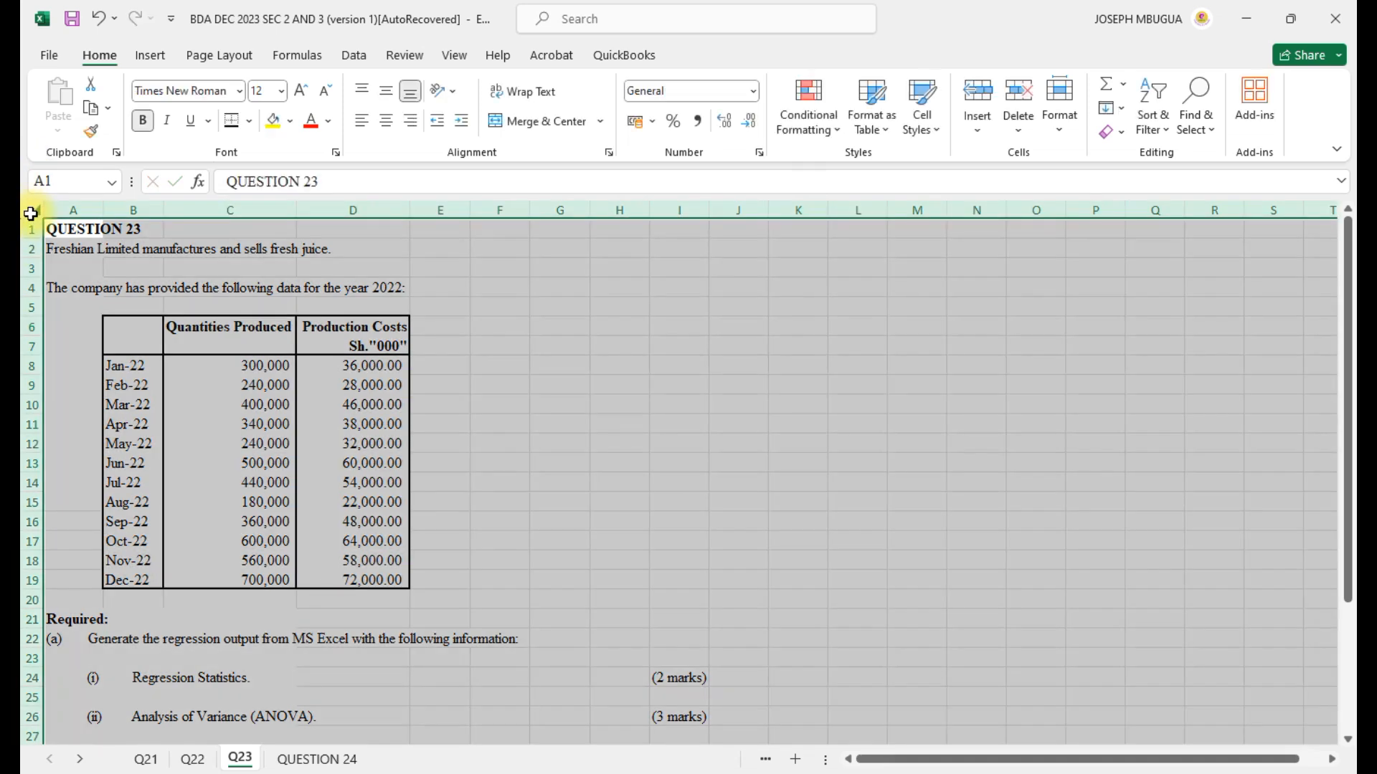
left_click(242, 94)
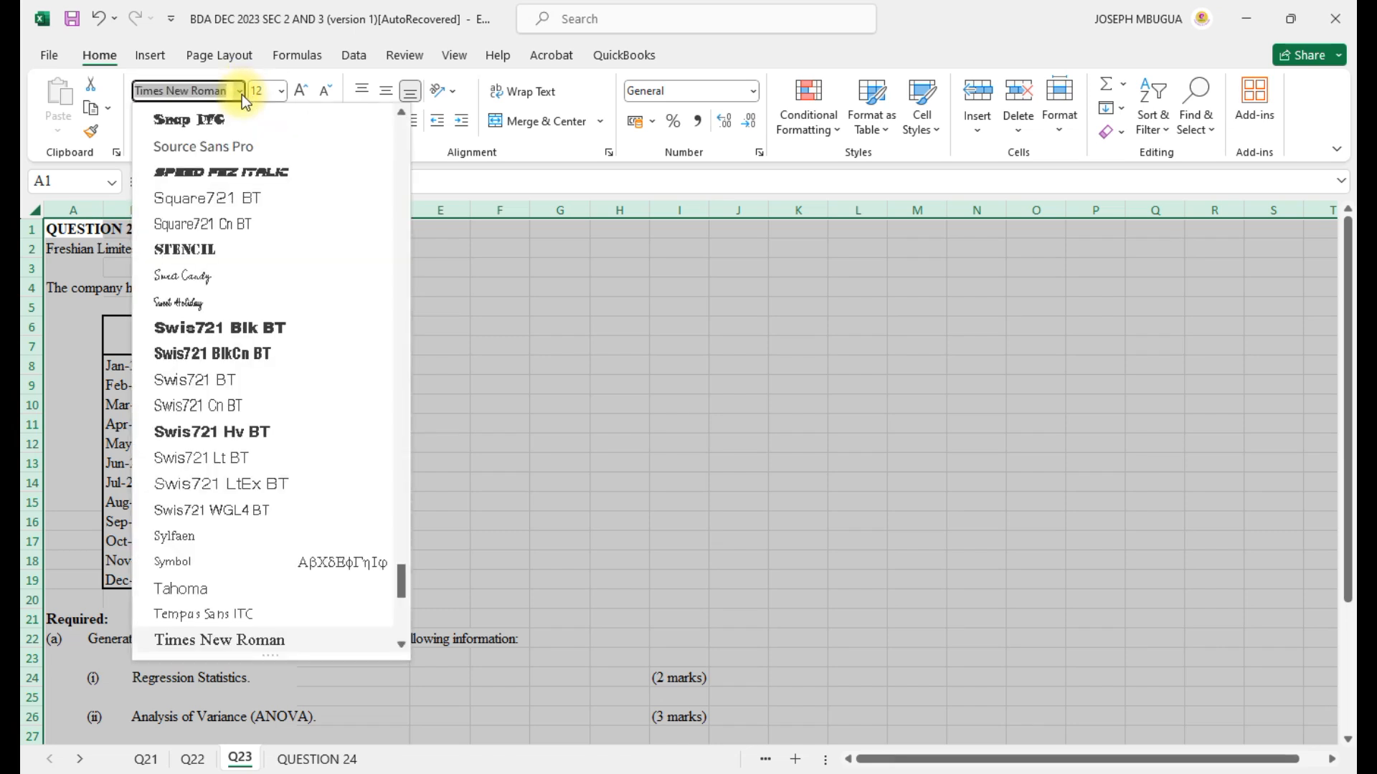
type("Tim")
key("Return")
left_click(440, 347)
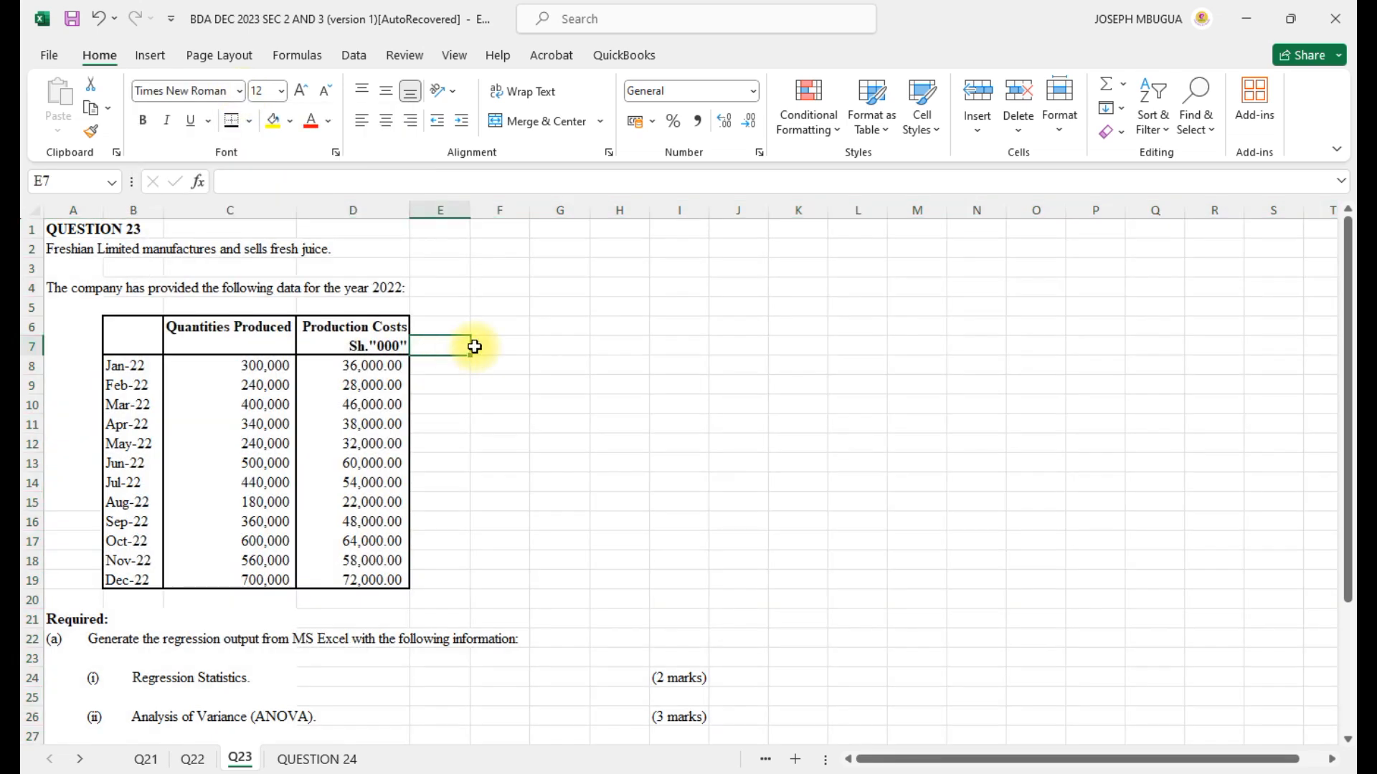
- Enter the heading QUANTITIES in cell F6 and widen column F slightly
left_click(513, 328)
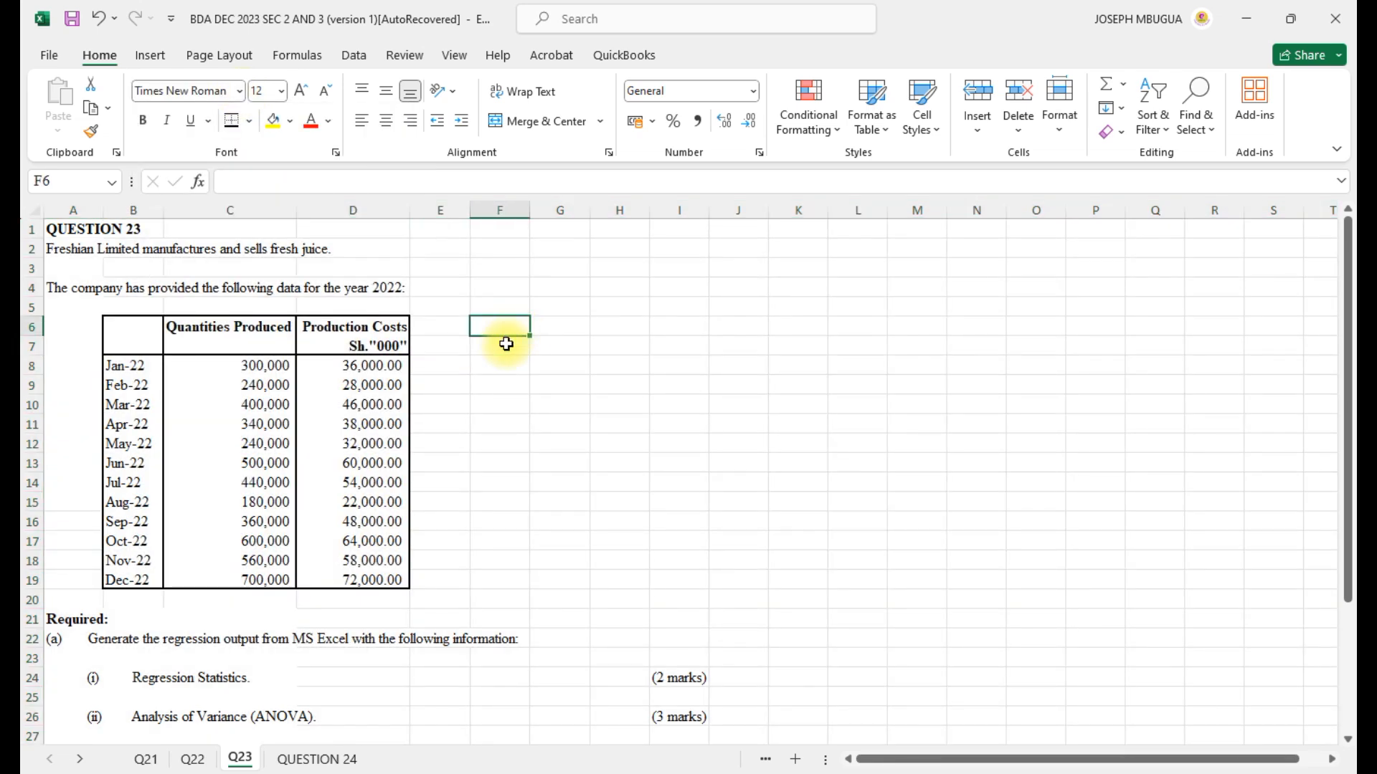
type("QU")
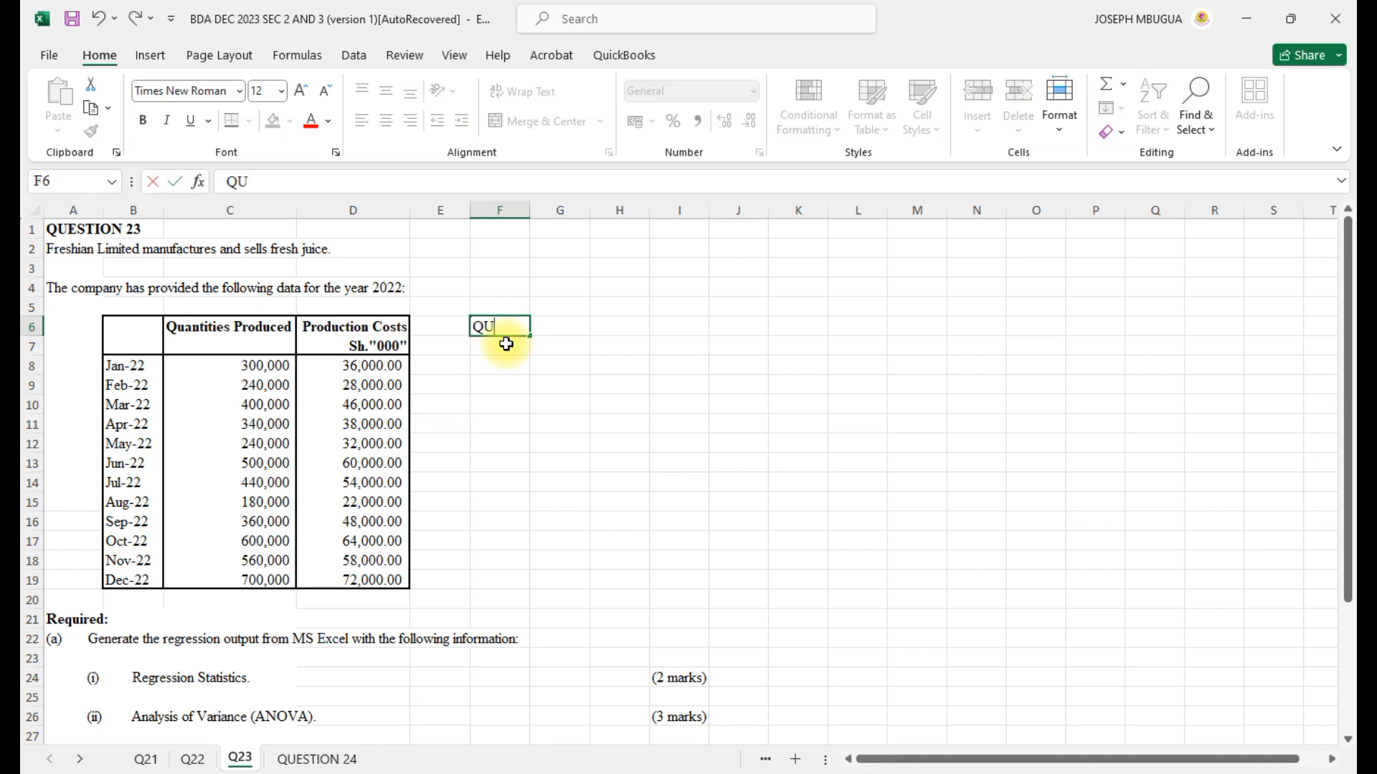
type("ANTIES")
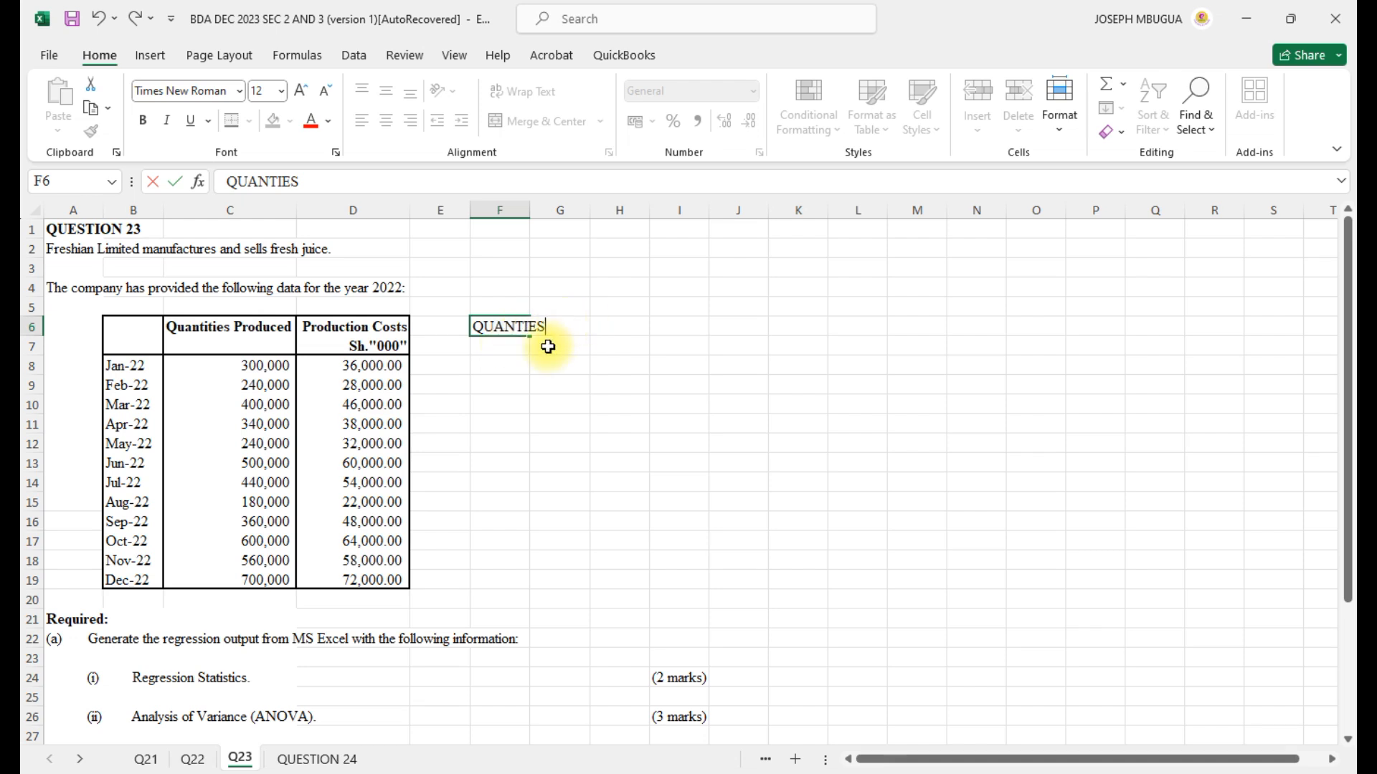
left_click(527, 208)
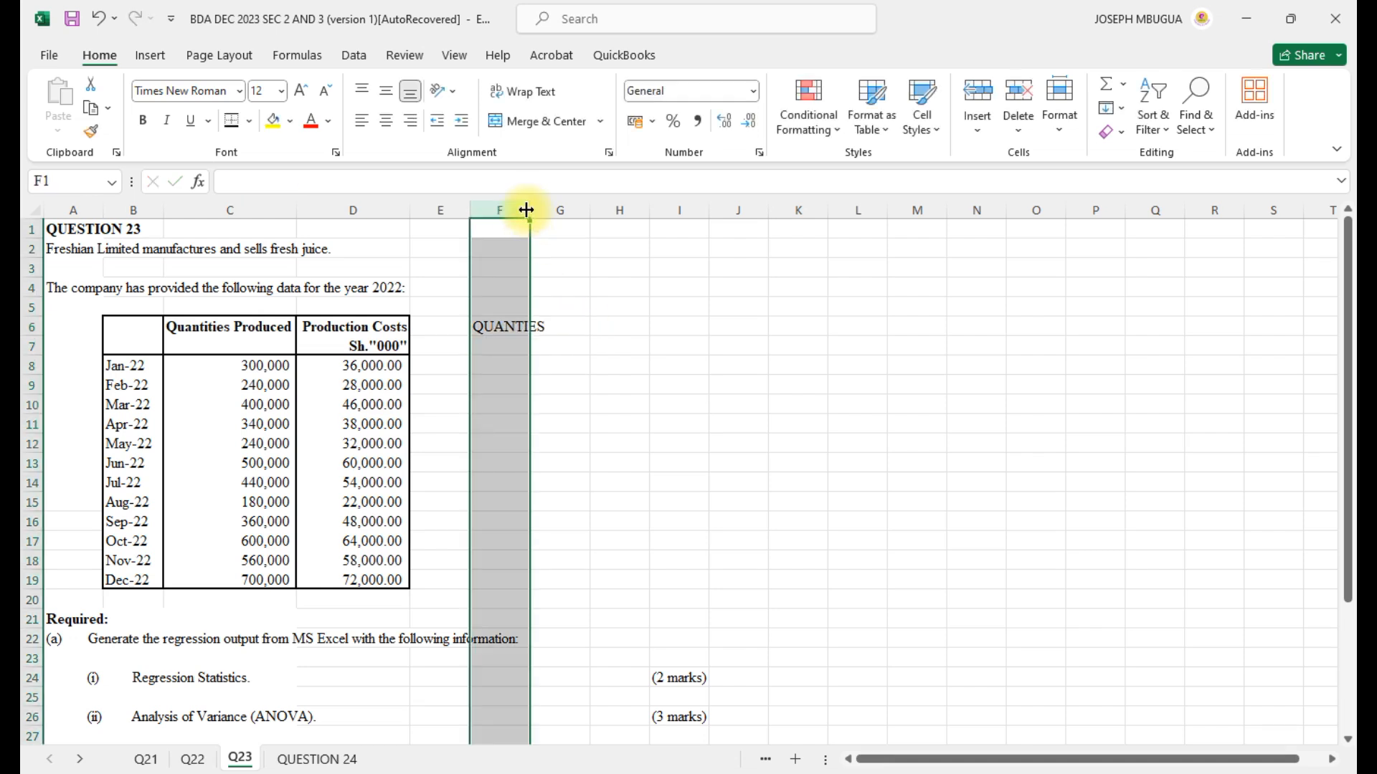
left_click_drag(528, 207, 550, 209)
left_click(581, 329)
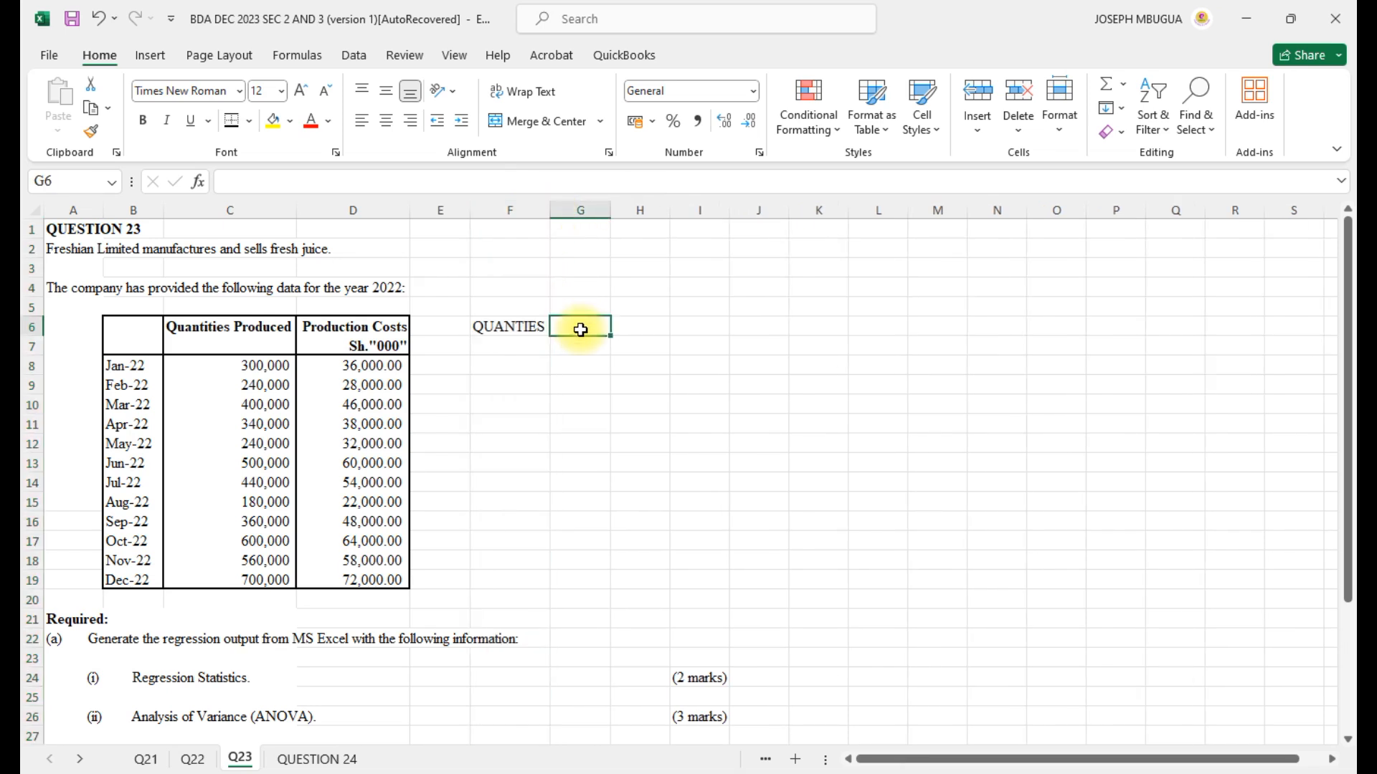
left_click(529, 327)
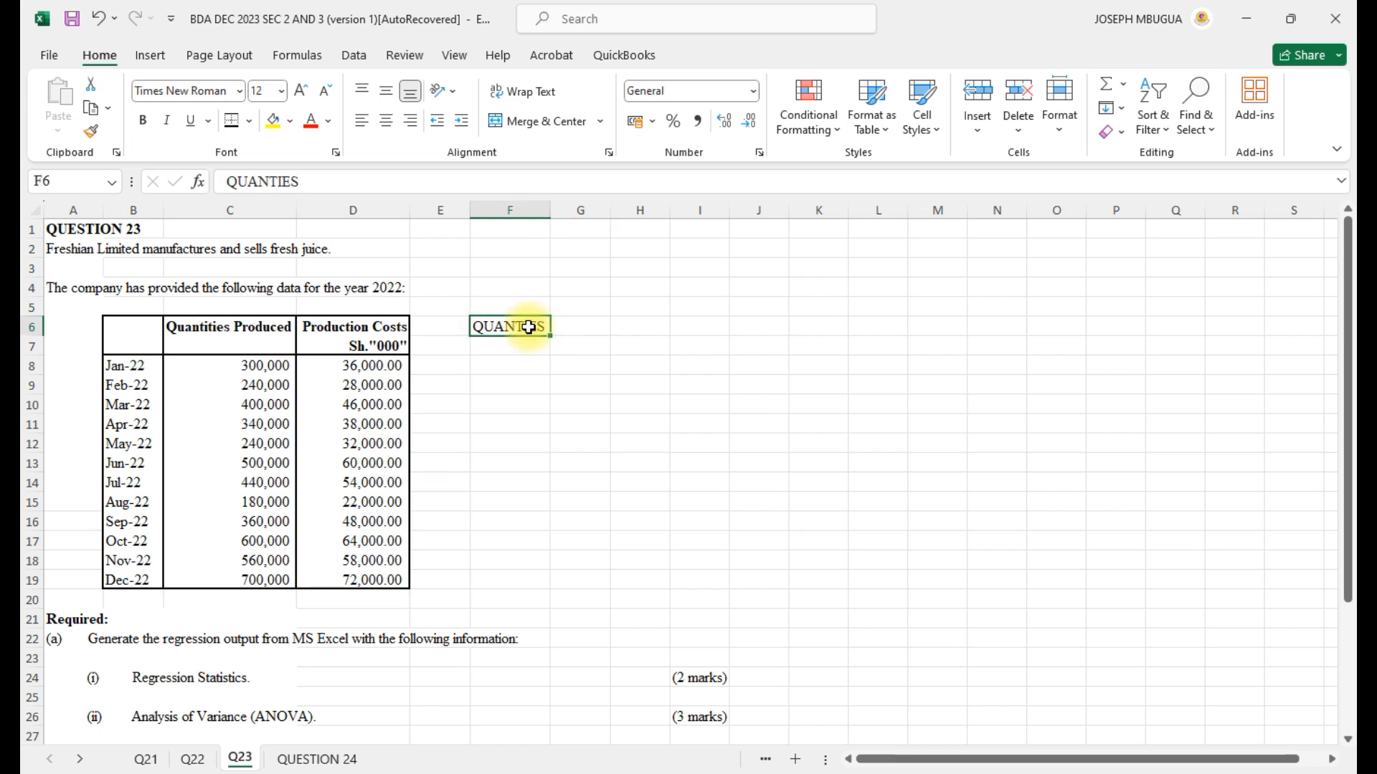
left_click(317, 178)
key("BackSpace")
key("BackSpace")
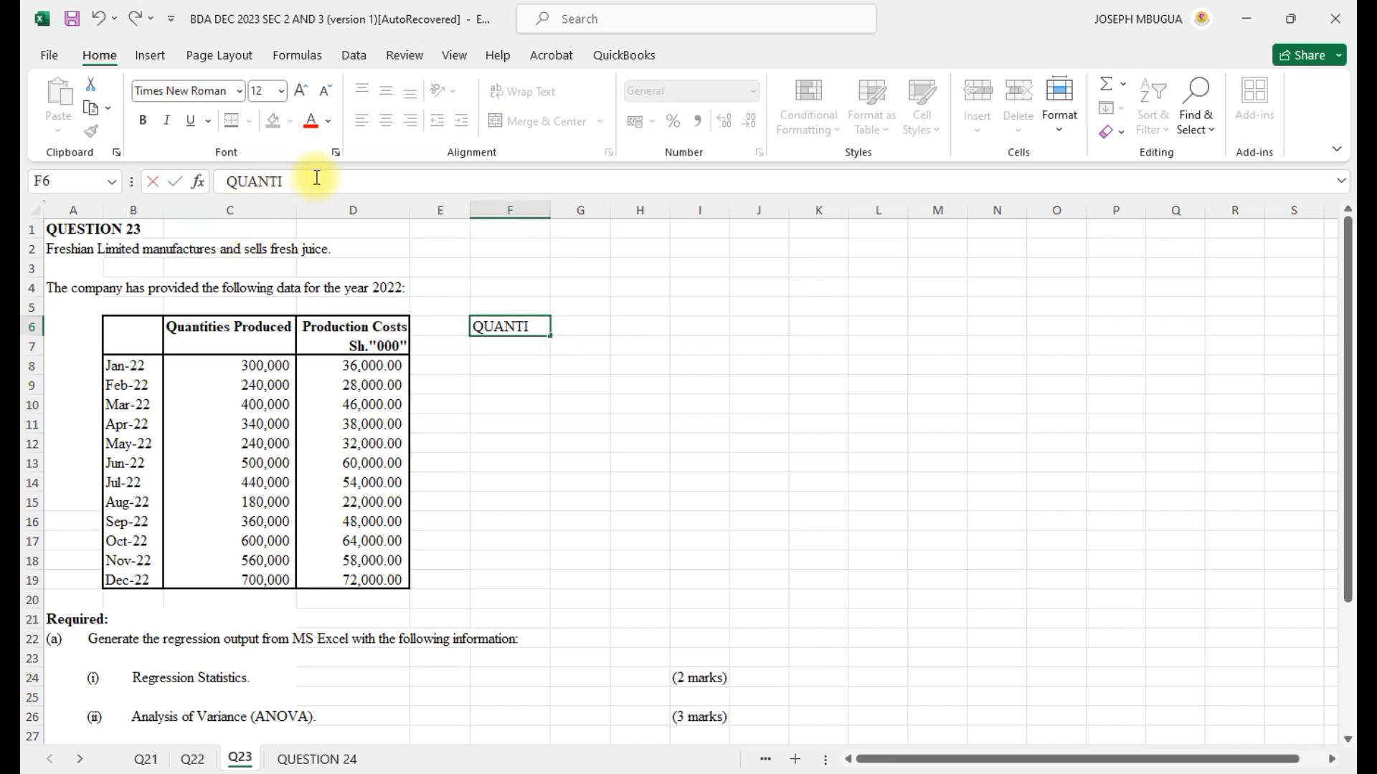
type("TIES")
- Enter PRODUCED in cell F7 as the second line of the quantities heading
left_click(481, 345)
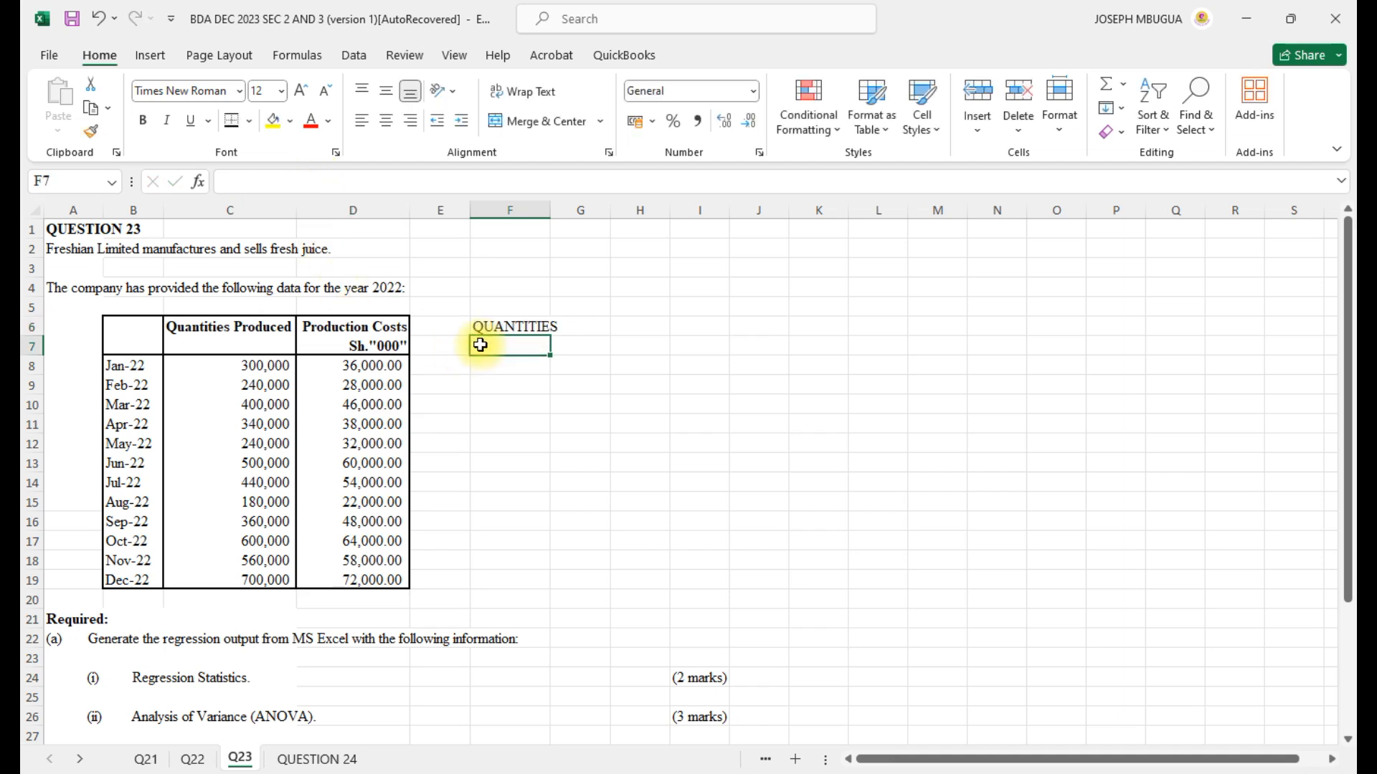
type("PRODUCED")
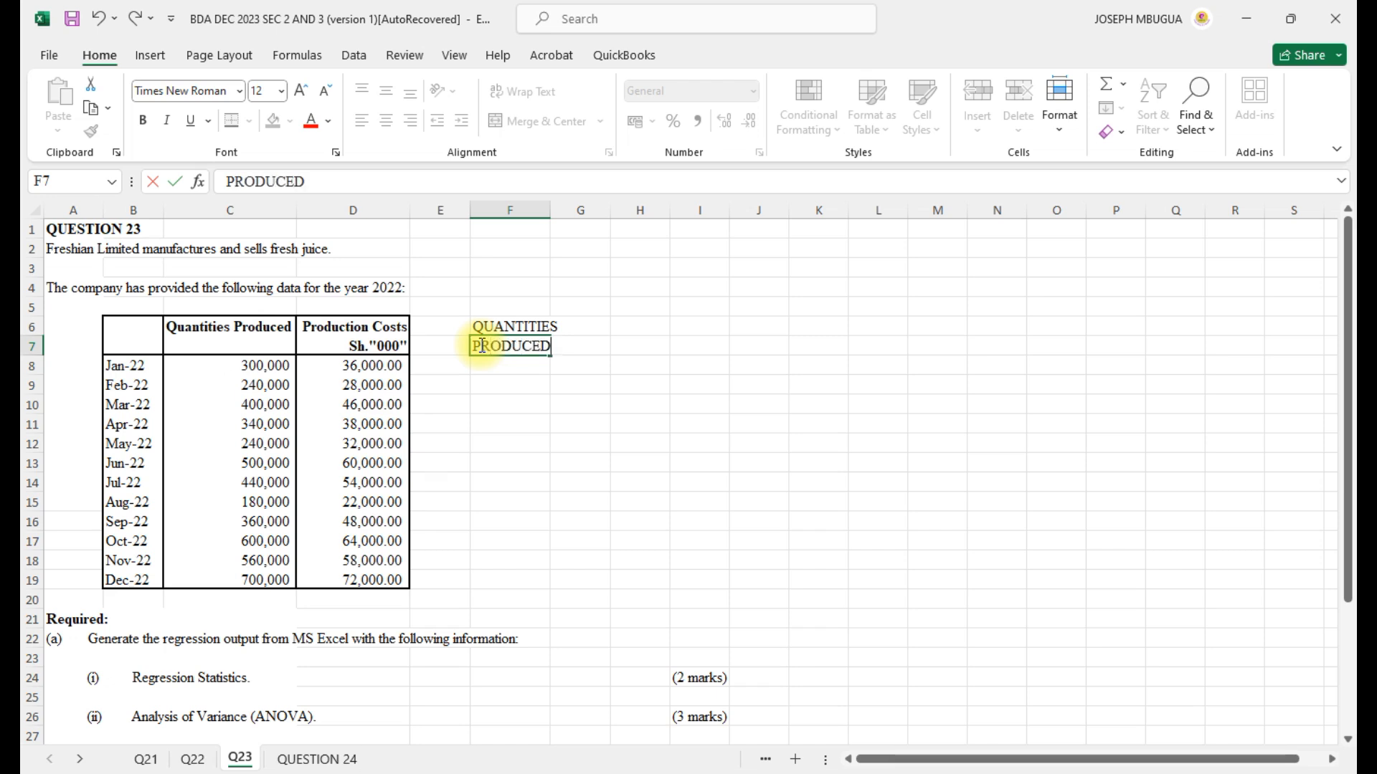
left_click(1263, 762)
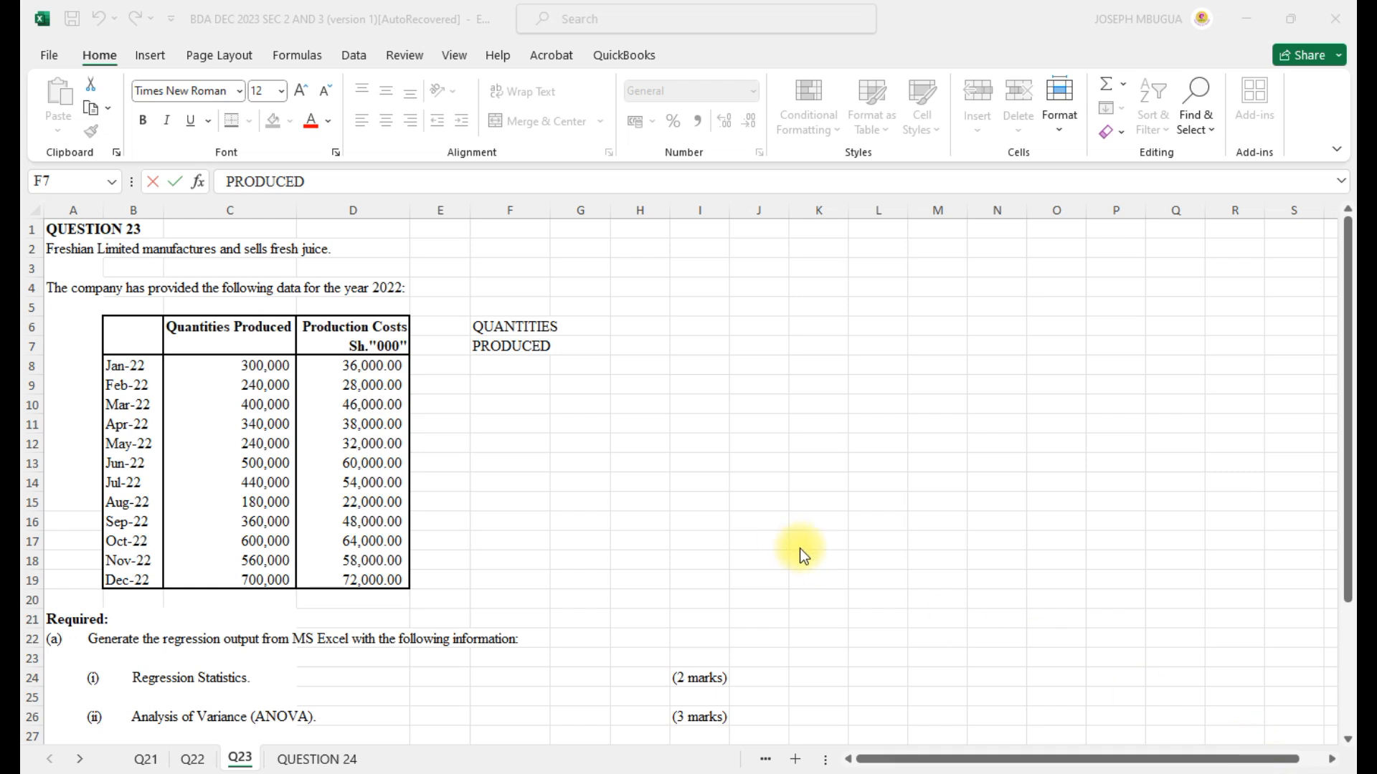
left_click(618, 446)
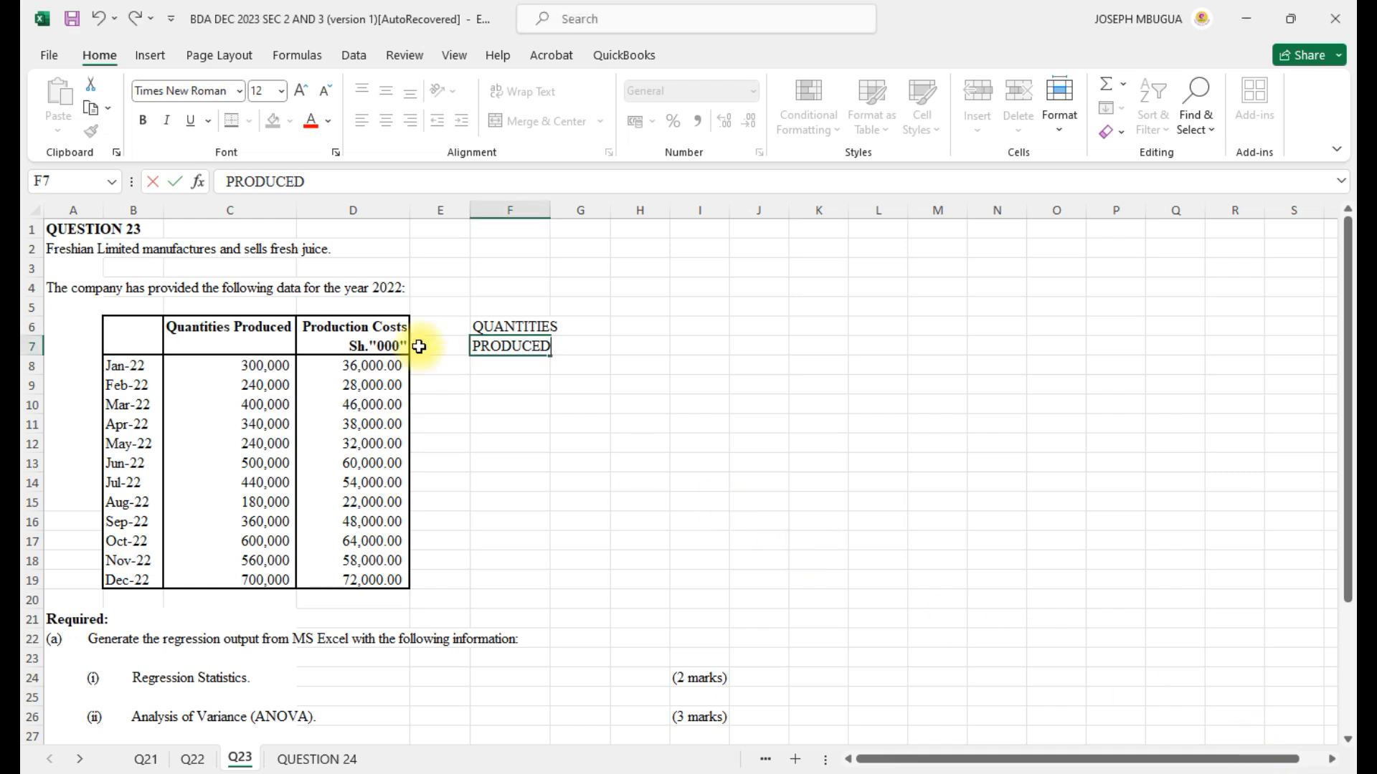
- Enter the production cost heading over two cells, with "Production" in G6 and "cost" in G7
left_click(586, 326)
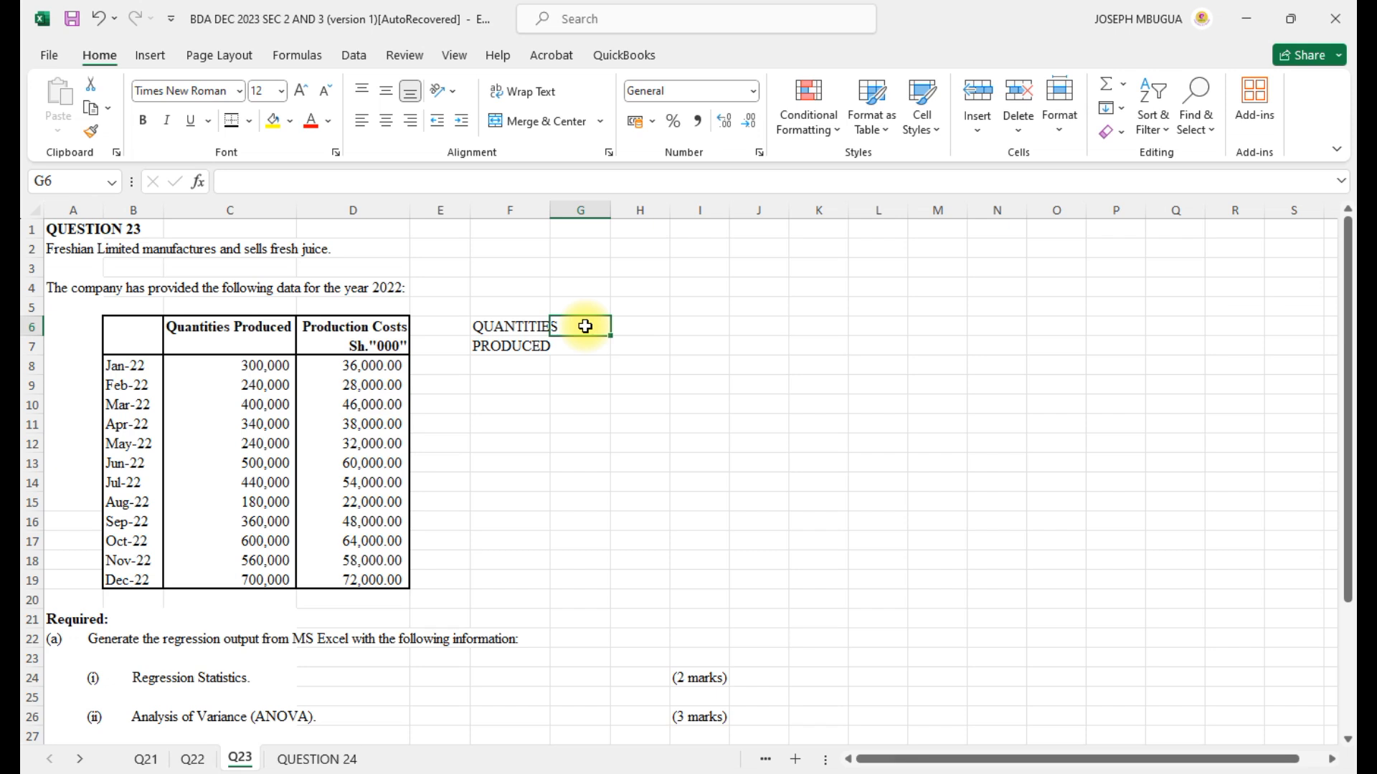
type("Prod")
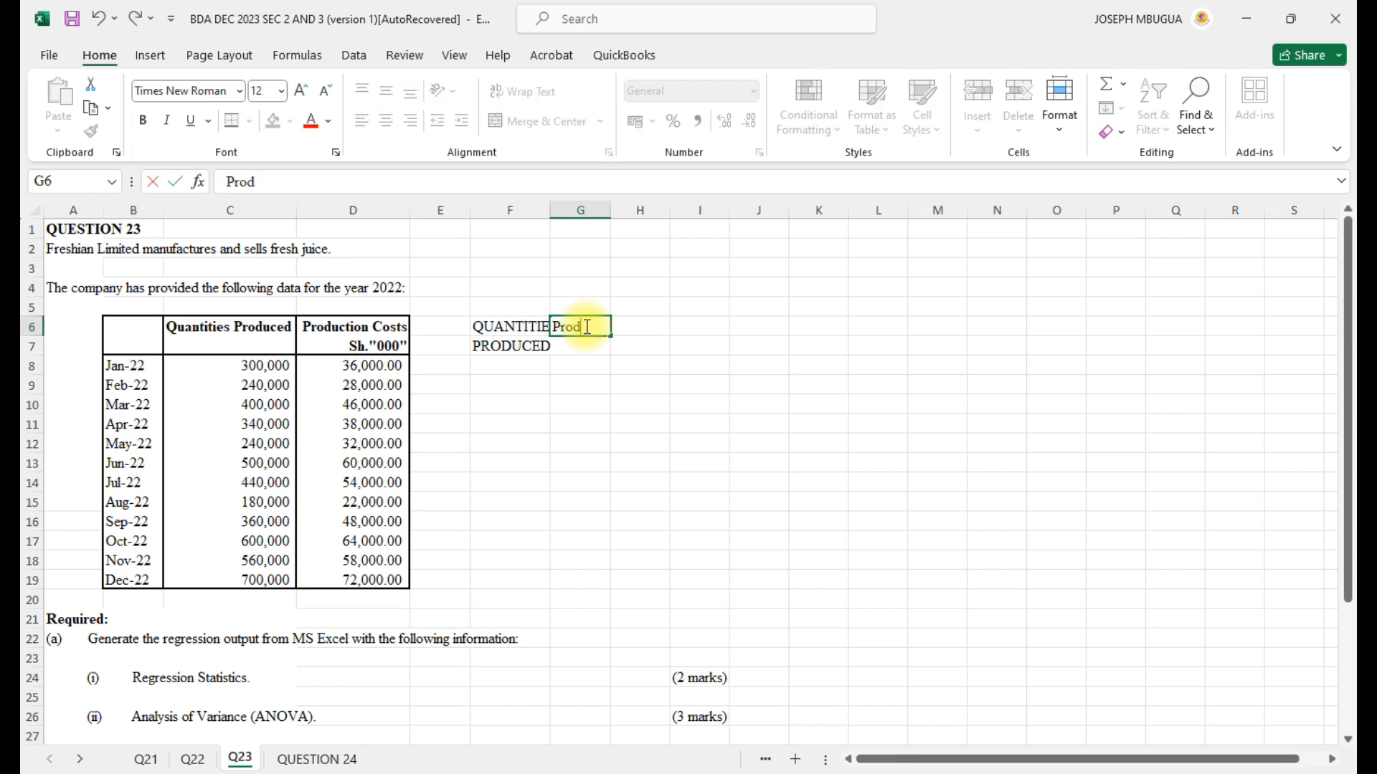
type("uctionn")
left_click(586, 346)
type("co")
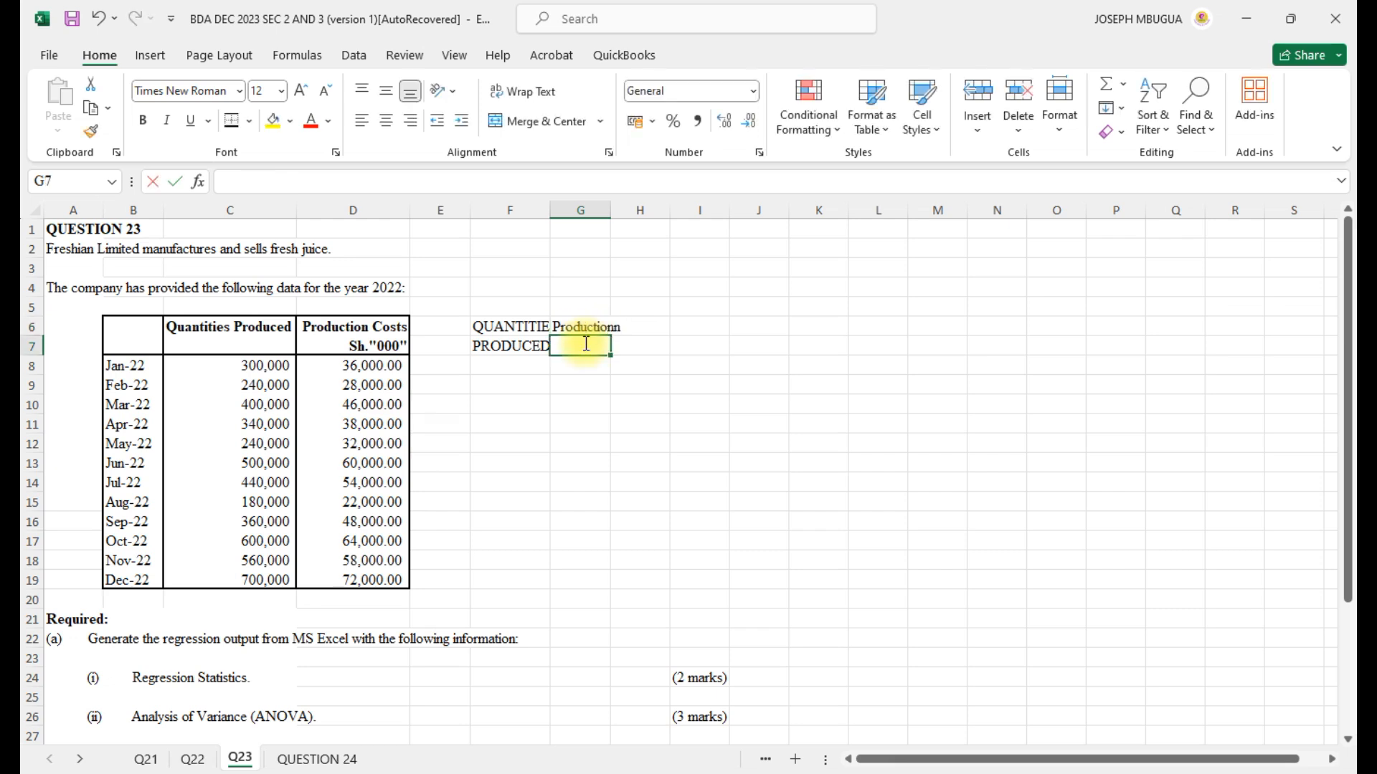
type("st")
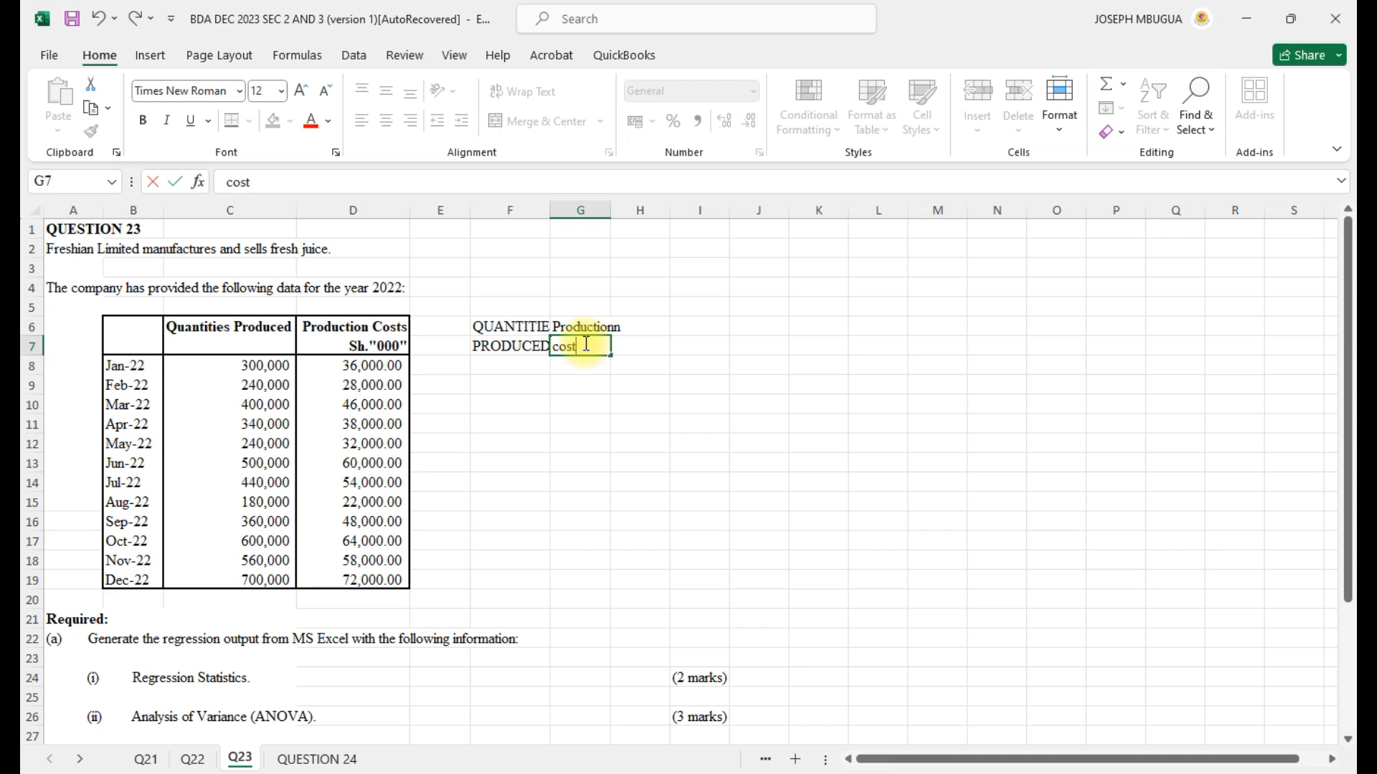
left_click(617, 329)
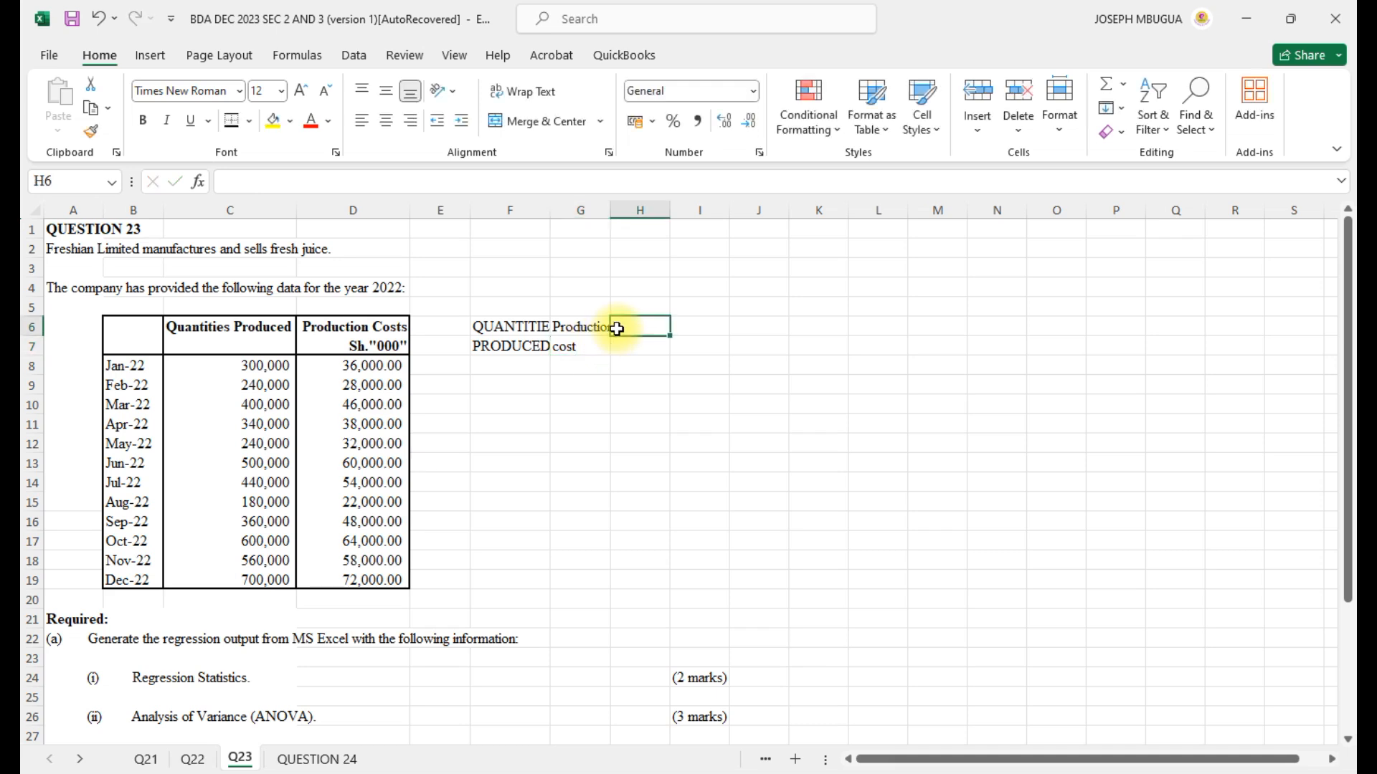
left_click(571, 327)
left_click(326, 185)
key("BackSpace")
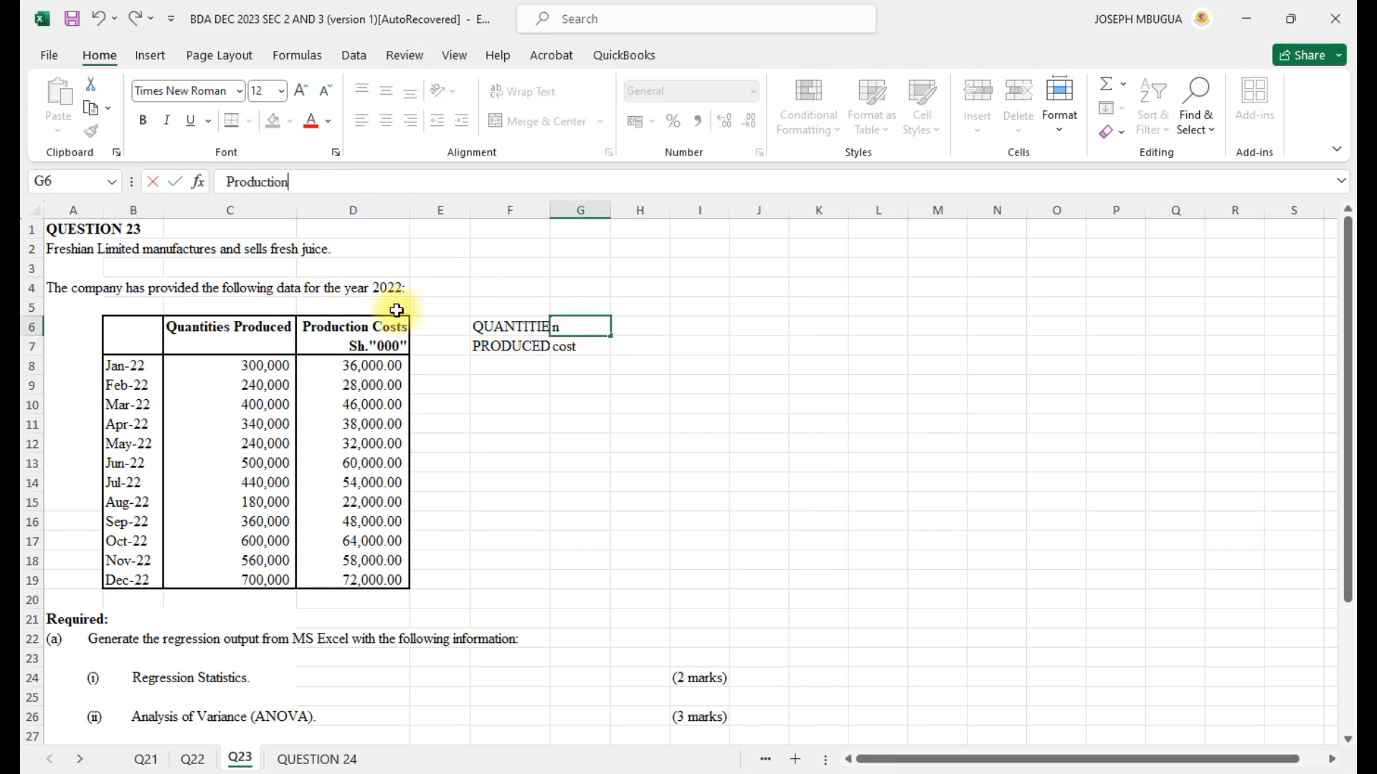
- Try a larger font size on the heading in F6 and return it to 12
left_click(502, 327)
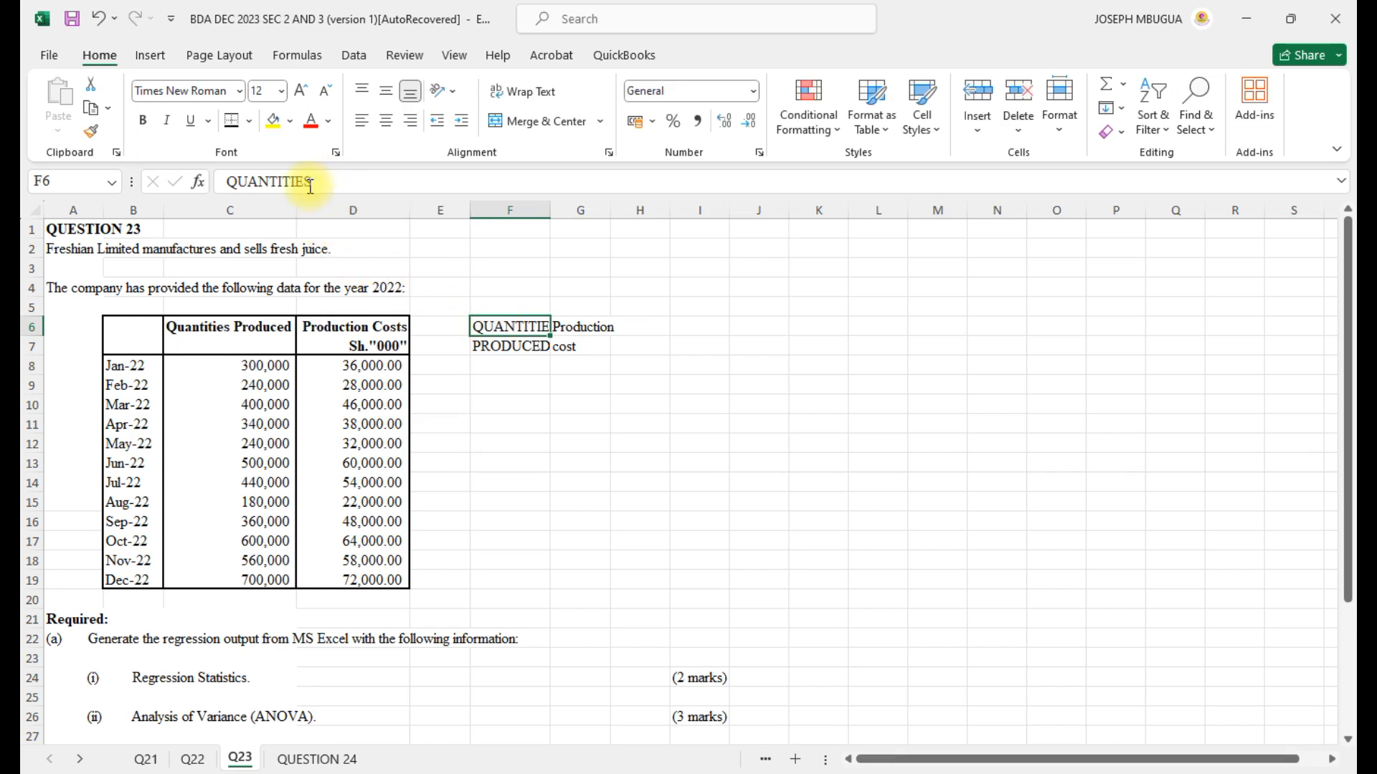
left_click(304, 90)
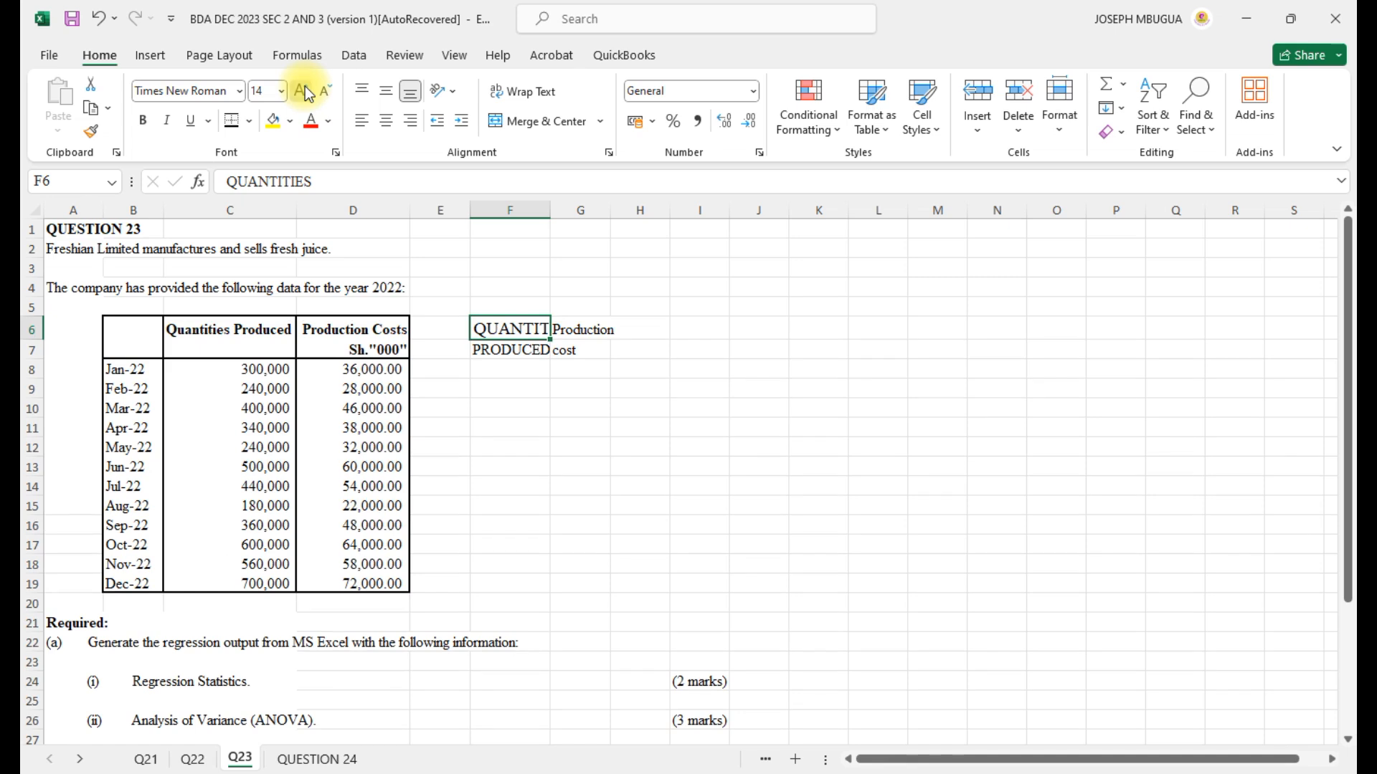
left_click(305, 90)
left_click(327, 89)
left_click(327, 88)
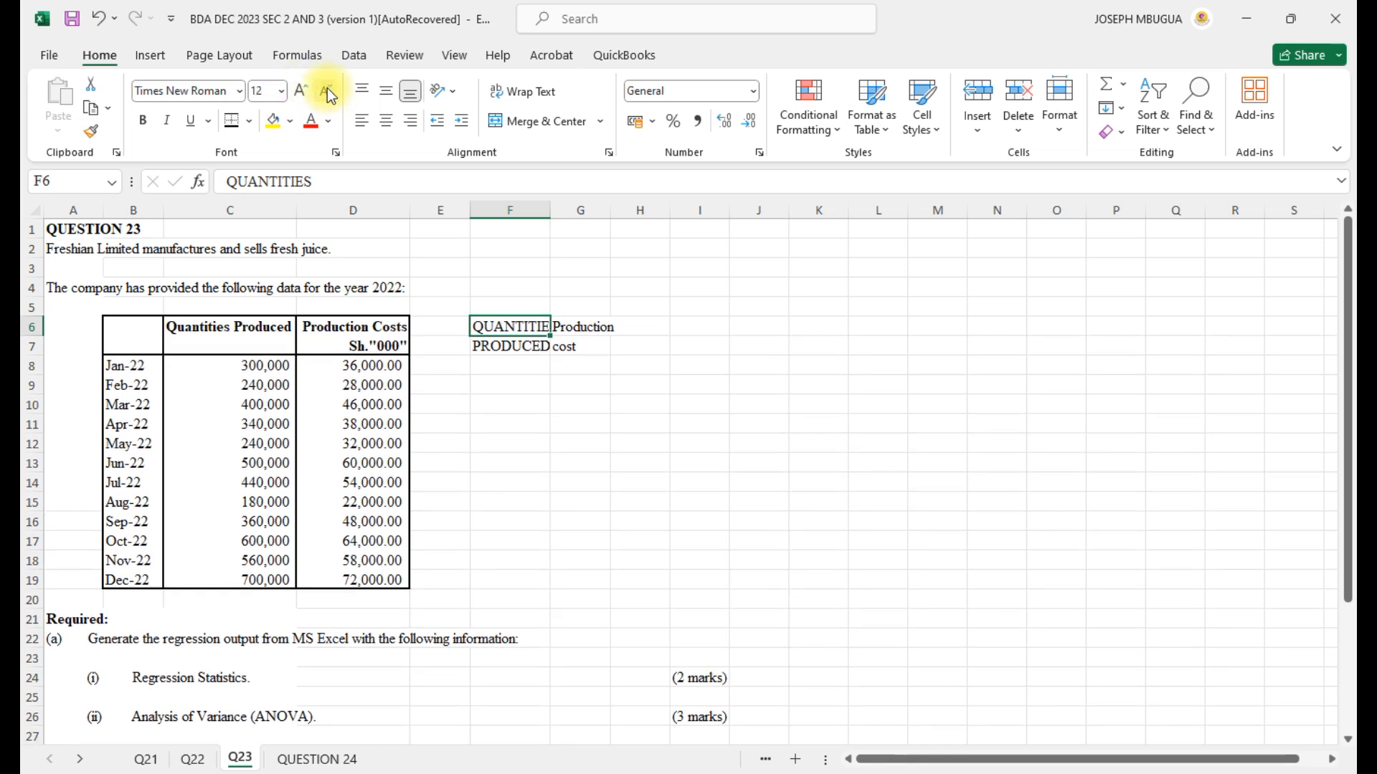
- Replace the uppercase heading in cell F6 with "Quantities"
key("Delete")
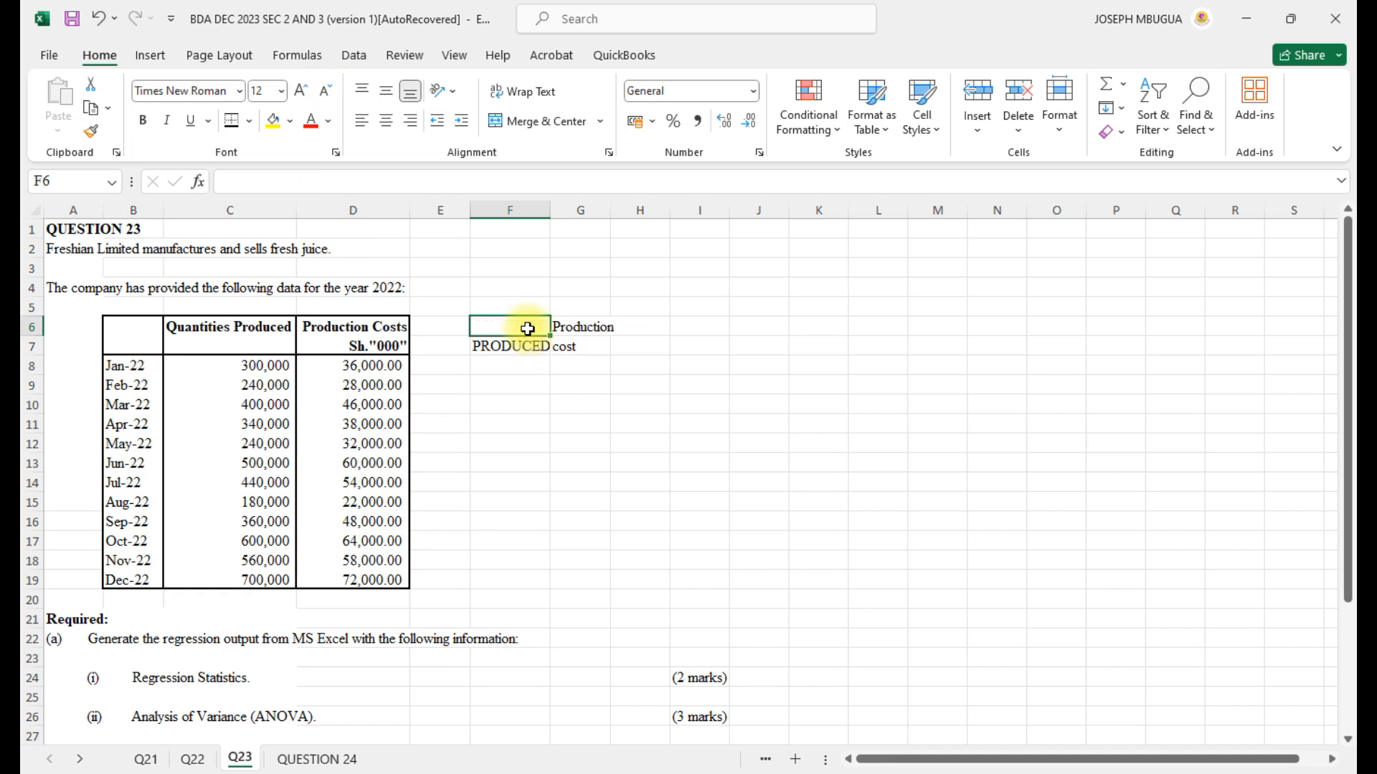
type("Auanties")
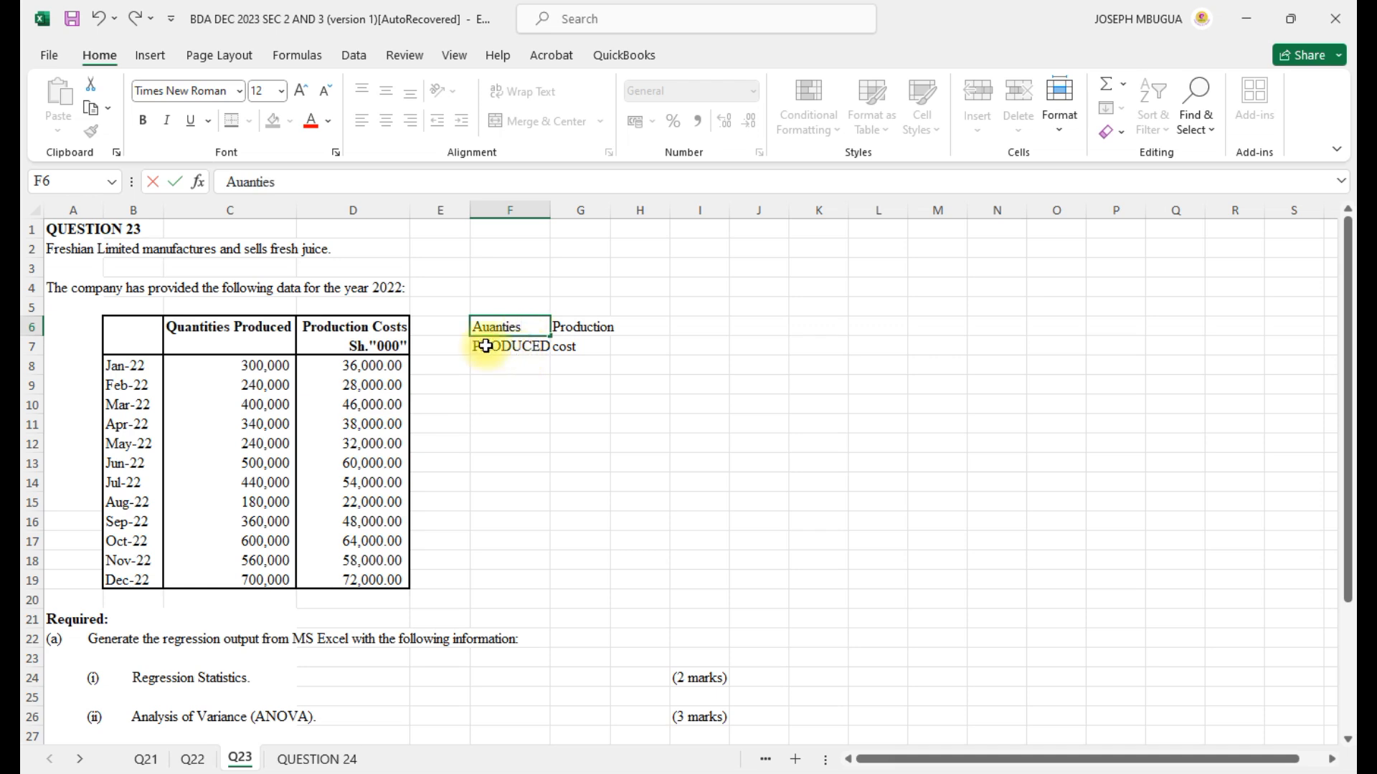
left_click(233, 185)
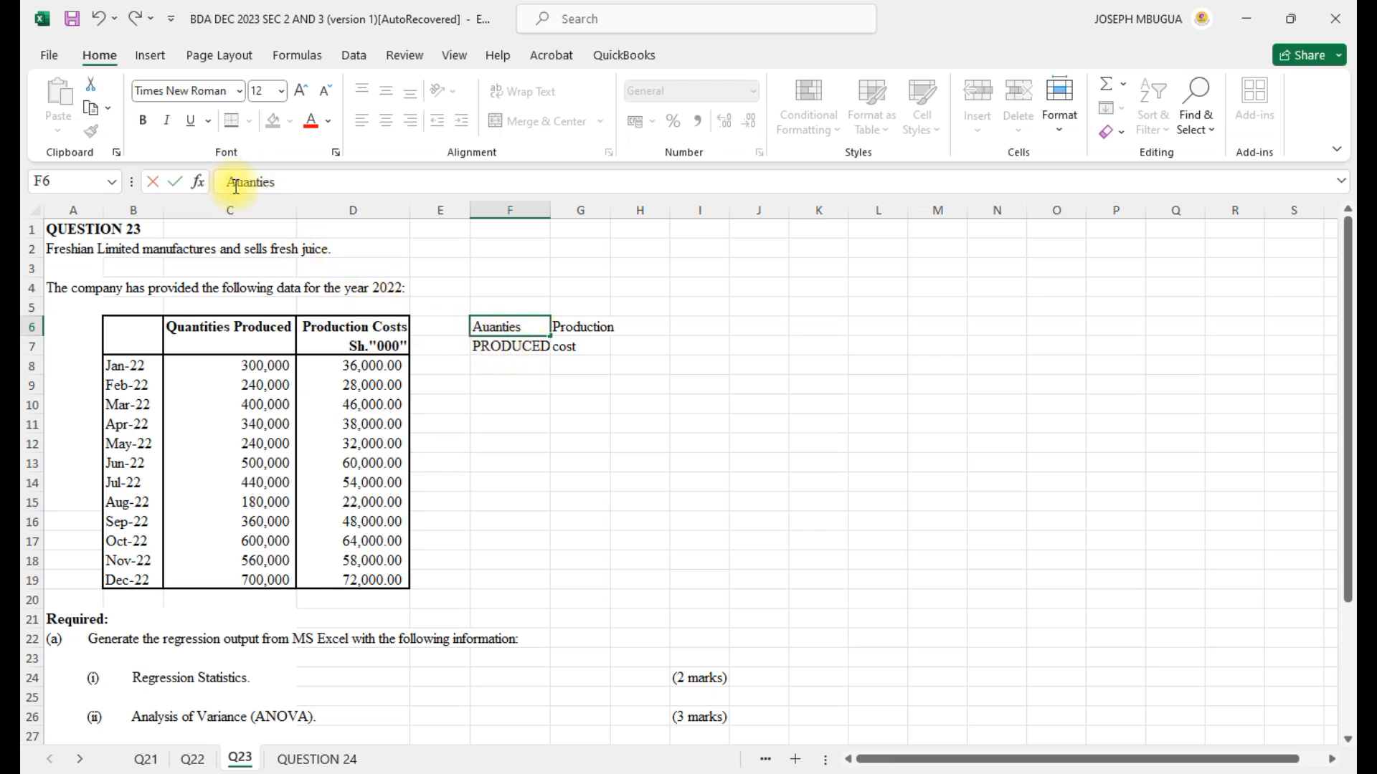
key("BackSpace")
type("q")
key("BackSpace")
type("Q")
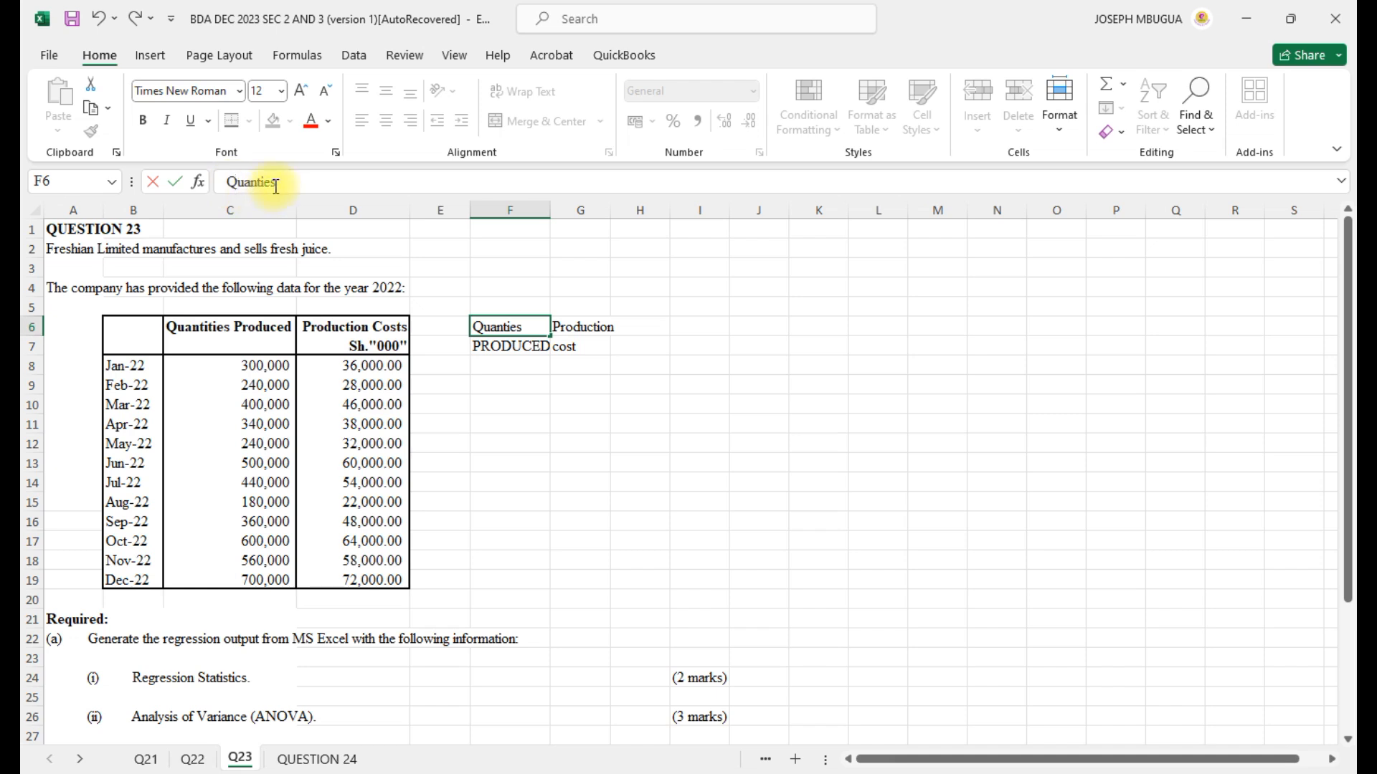
key("BackSpace")
type("TIES")
key("BackSpace")
key("BackSpace")
key("BackSpace")
key("BackSpace")
type("ties")
- Replace the uppercase heading in cell F7 with "Produced"
left_click(499, 347)
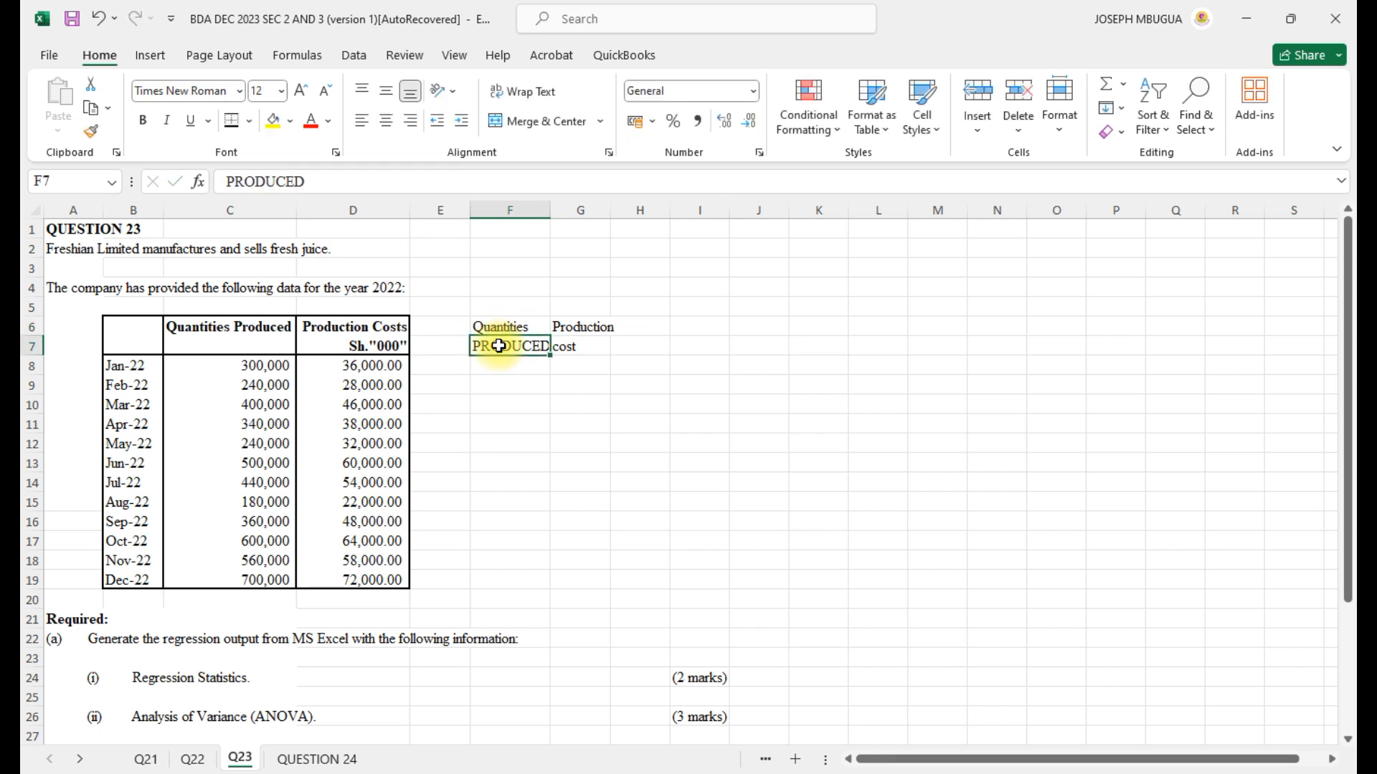
key("Delete")
type("Pr")
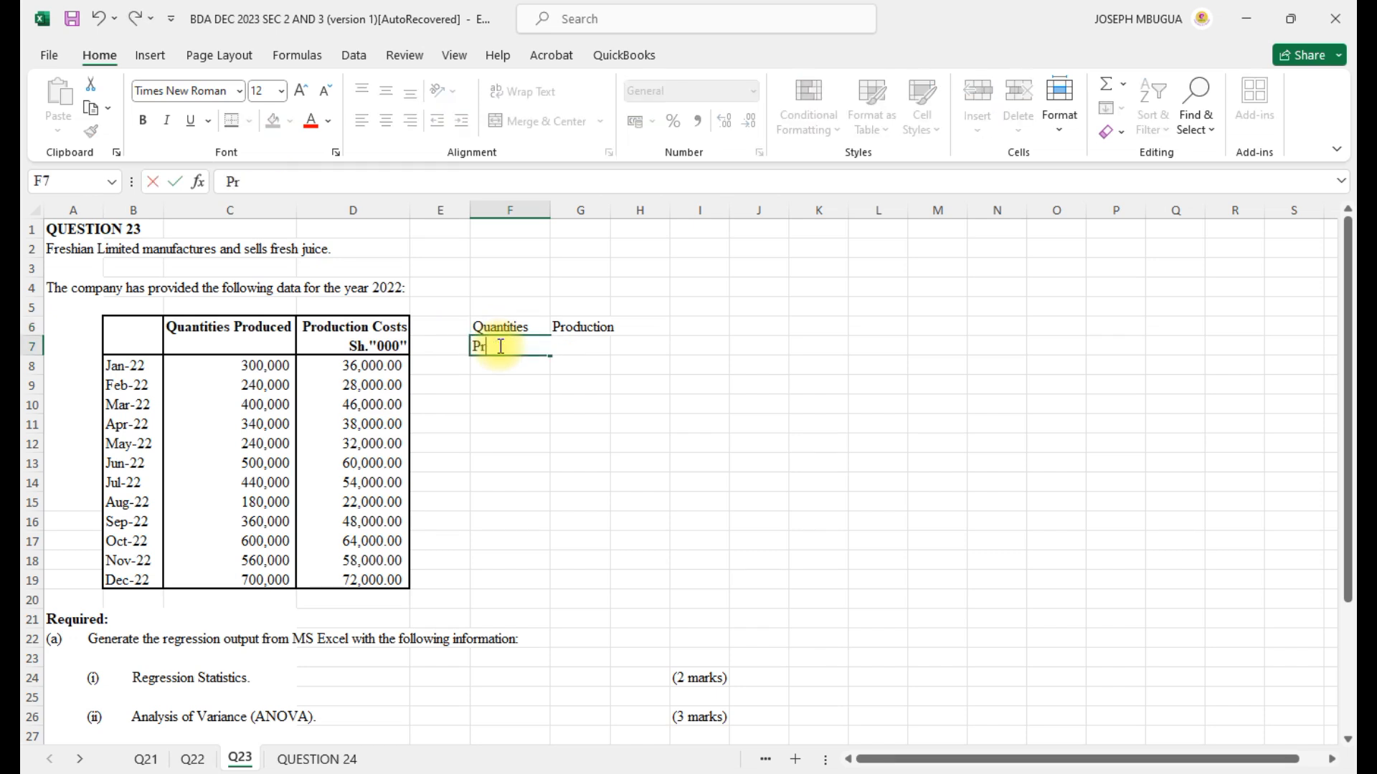
type("oduced")
left_click(567, 382)
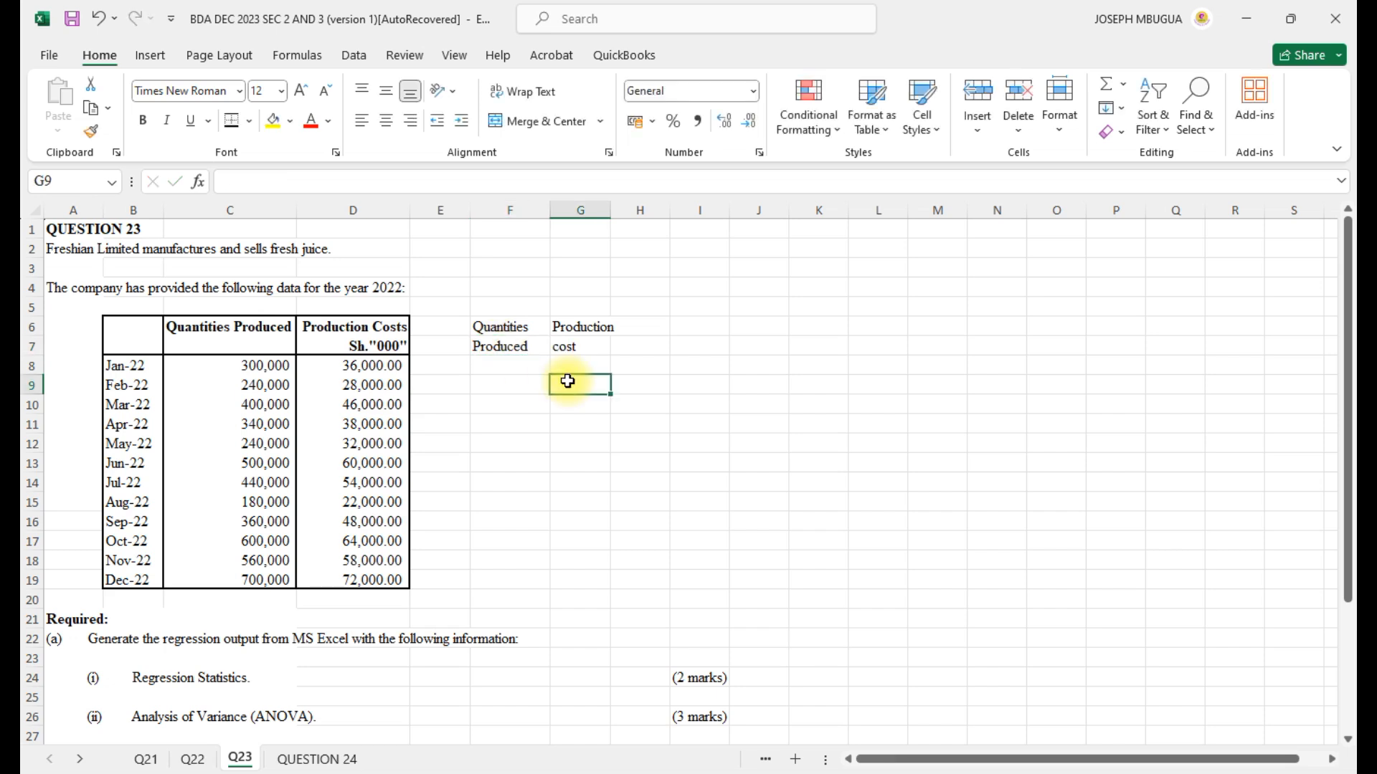
- Link F8 to the January quantity with =C8 and fill the formula down to F19 for December
left_click(518, 366)
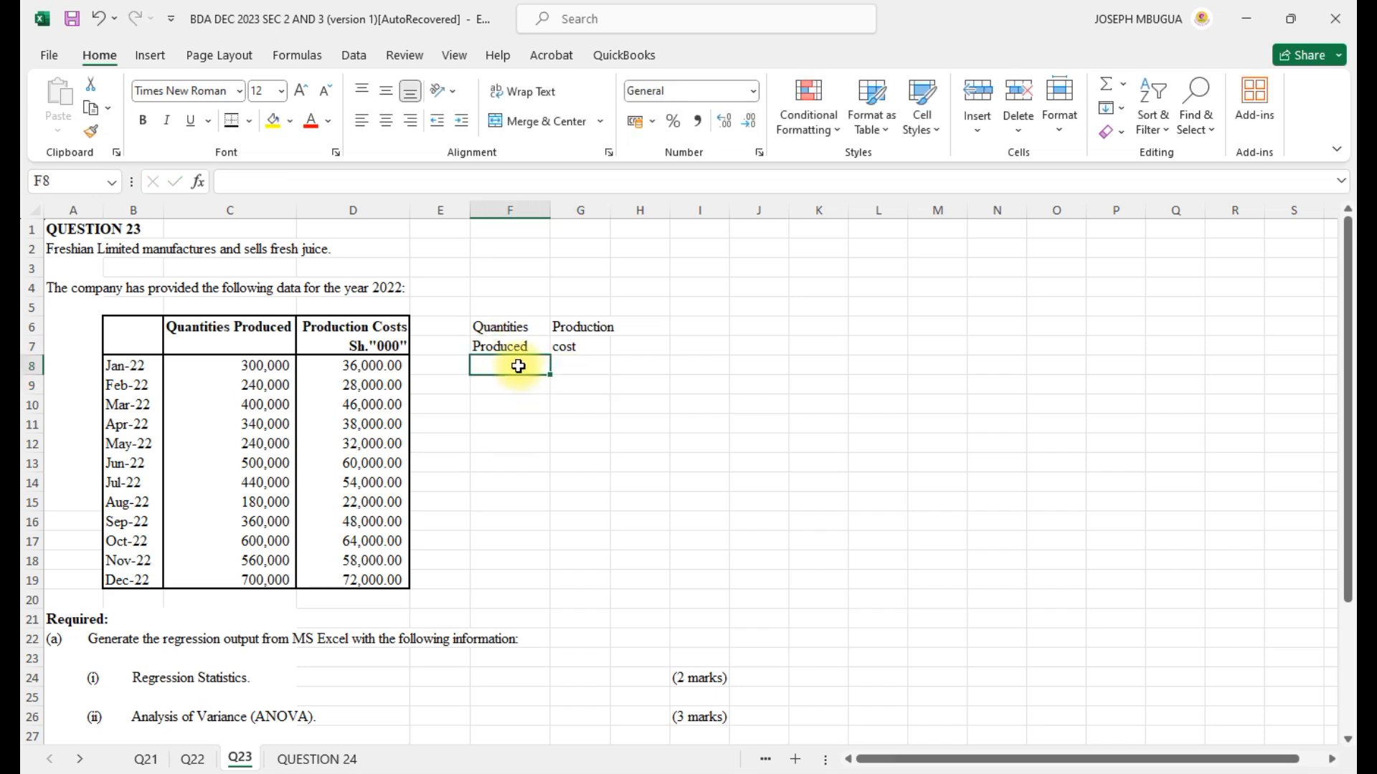
type("=")
left_click(275, 367)
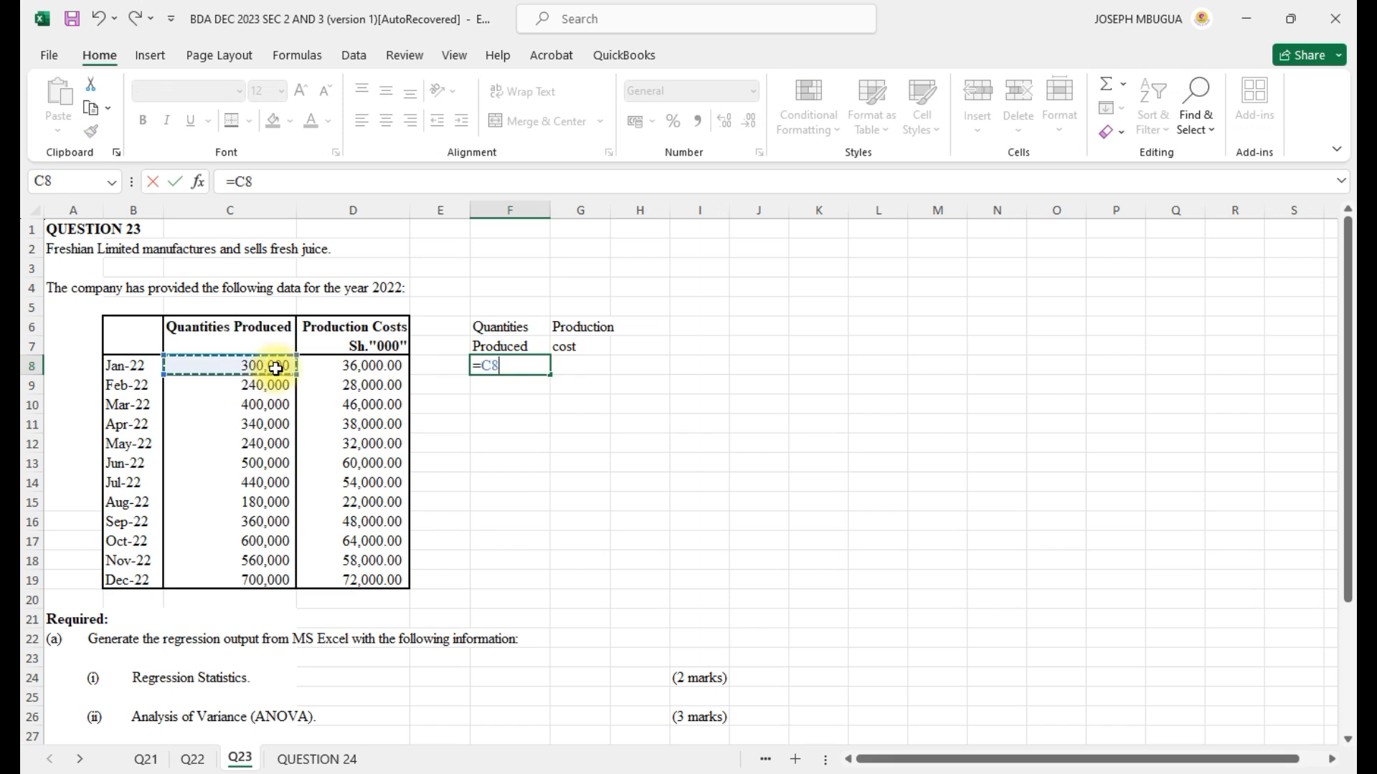
key("Return")
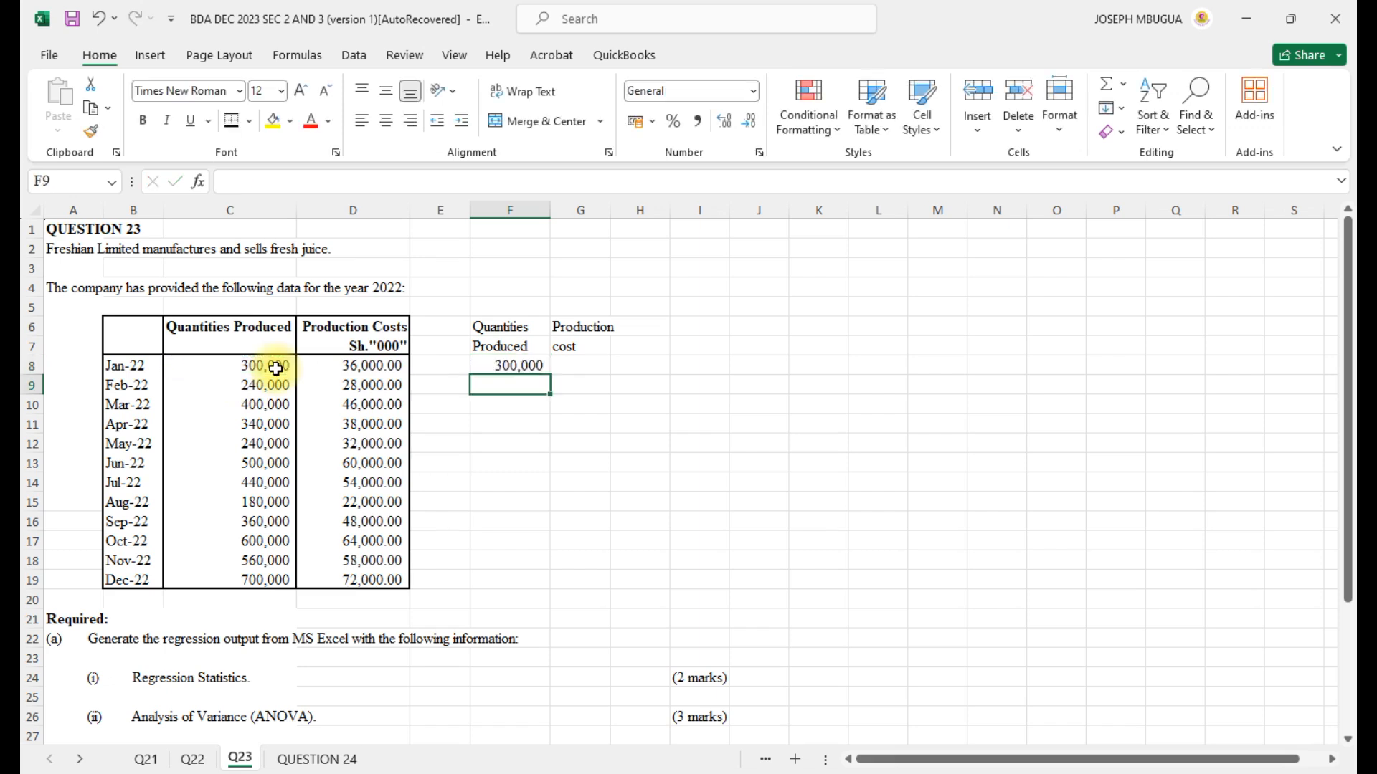
left_click(507, 366)
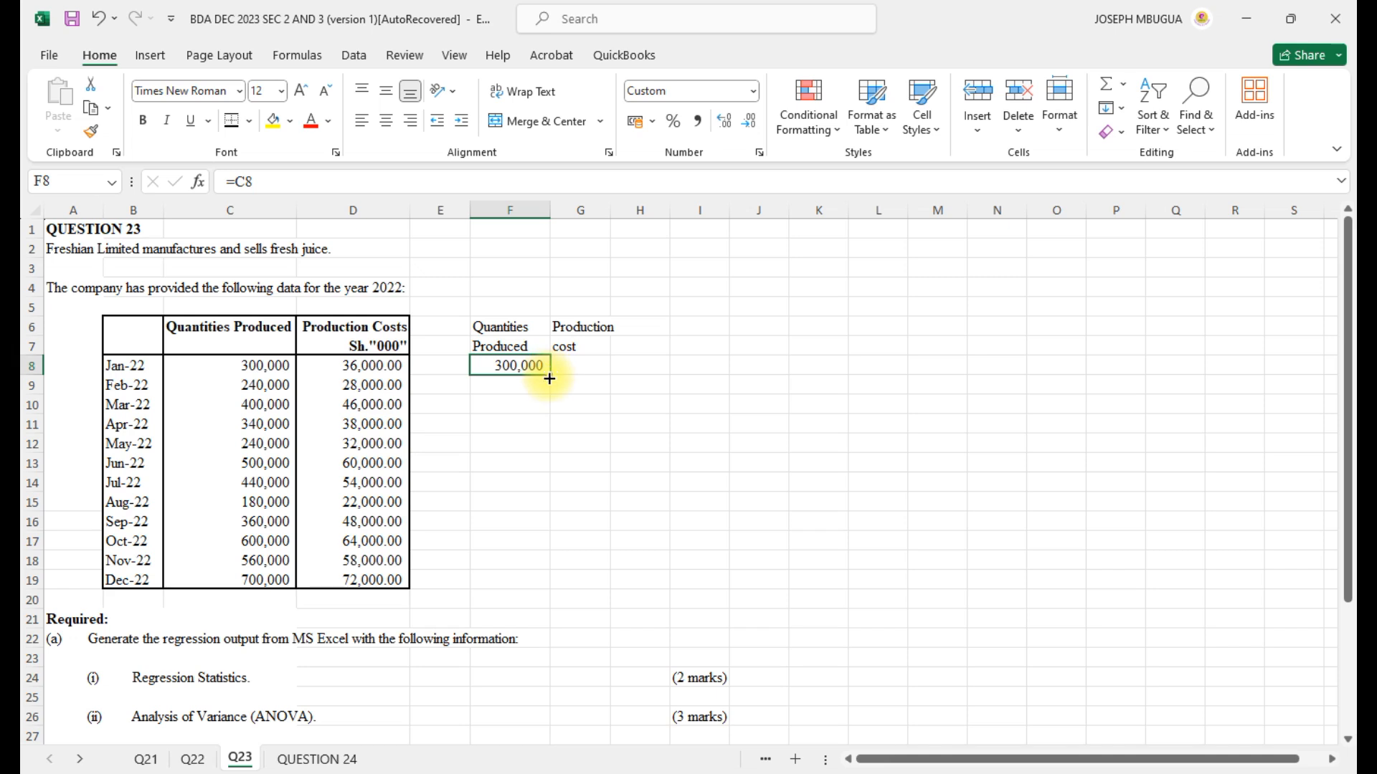
left_click_drag(550, 378, 540, 584)
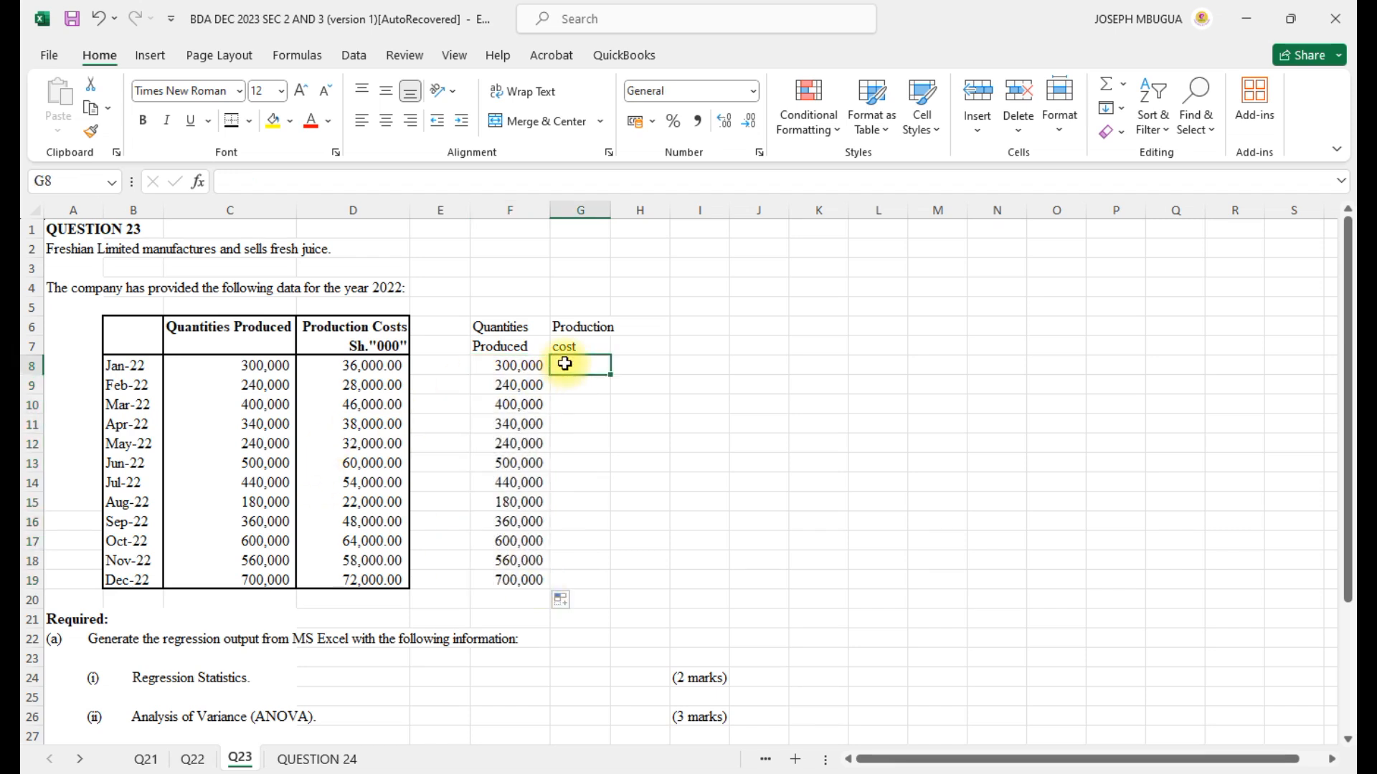
- Enter January's production cost in full shillings as =36000000 in cell G8
type("=")
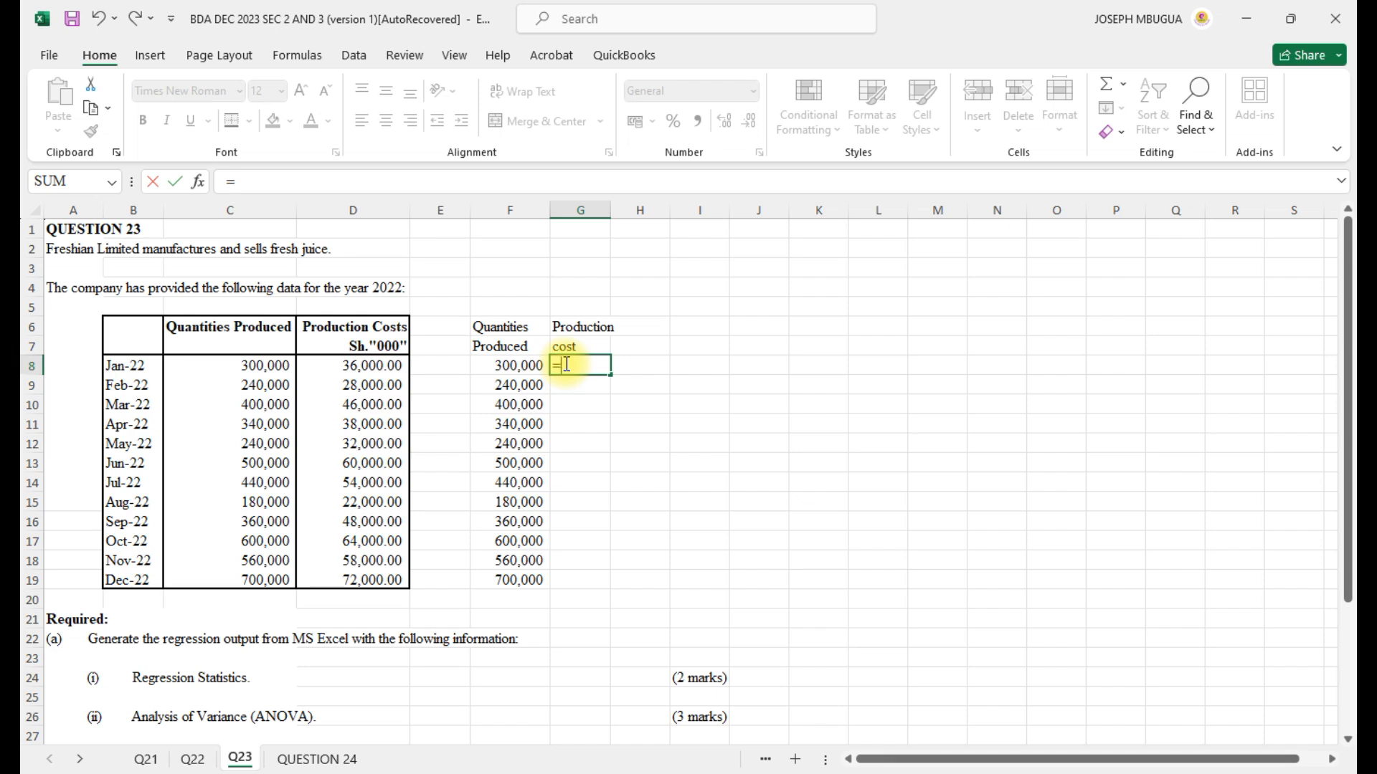
type("36000")
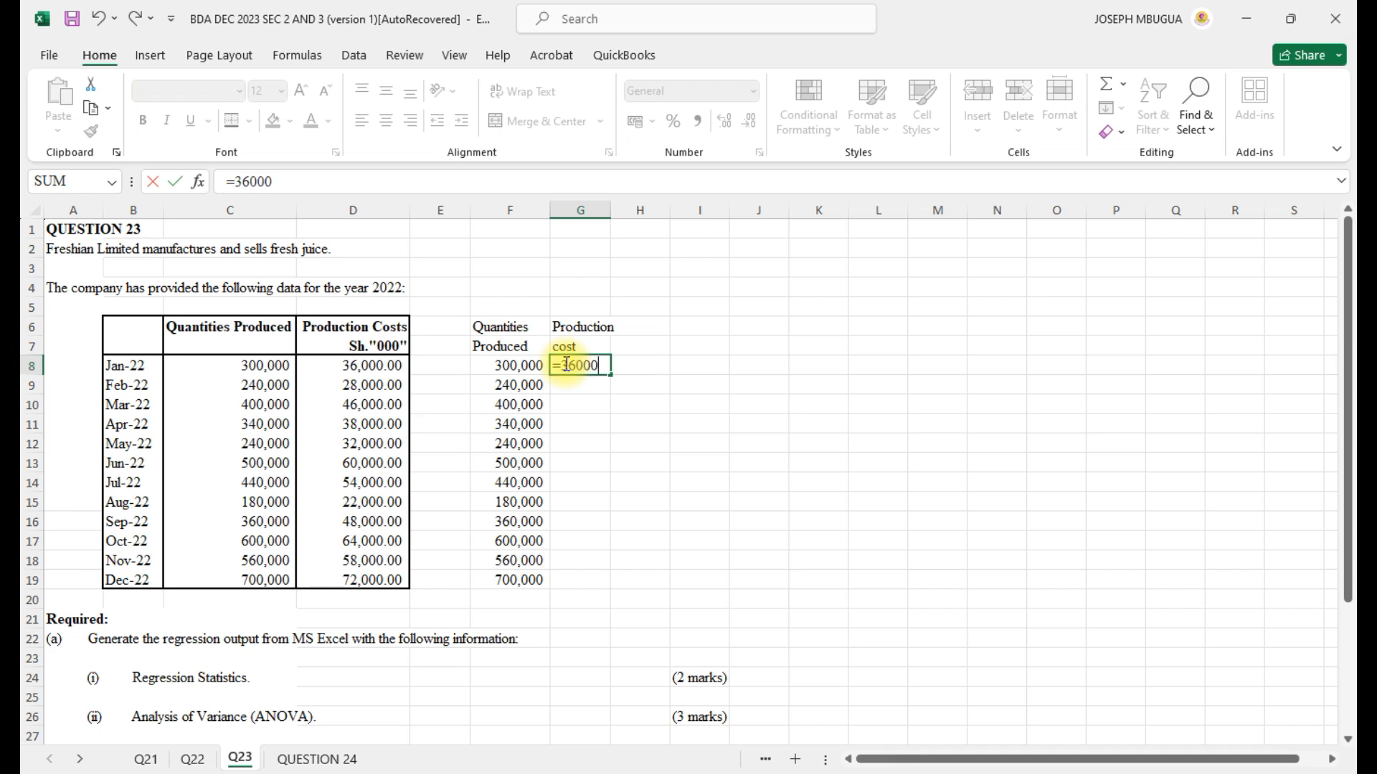
type("000")
key("Return")
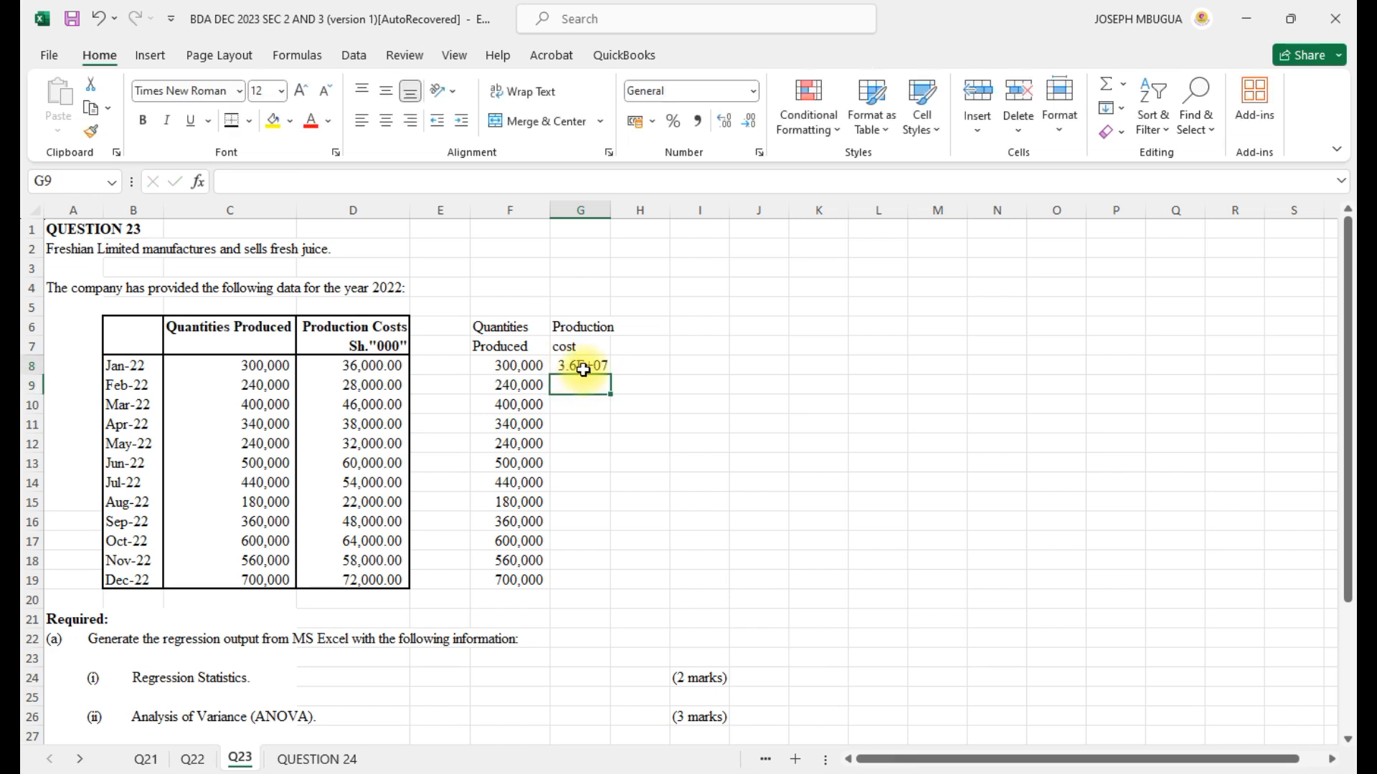
- Format G8 with thousands separators and no decimals, and widen column G to fit the full cost
left_click(583, 369)
left_click(697, 119)
left_click_drag(612, 209, 624, 210)
double_click(624, 209)
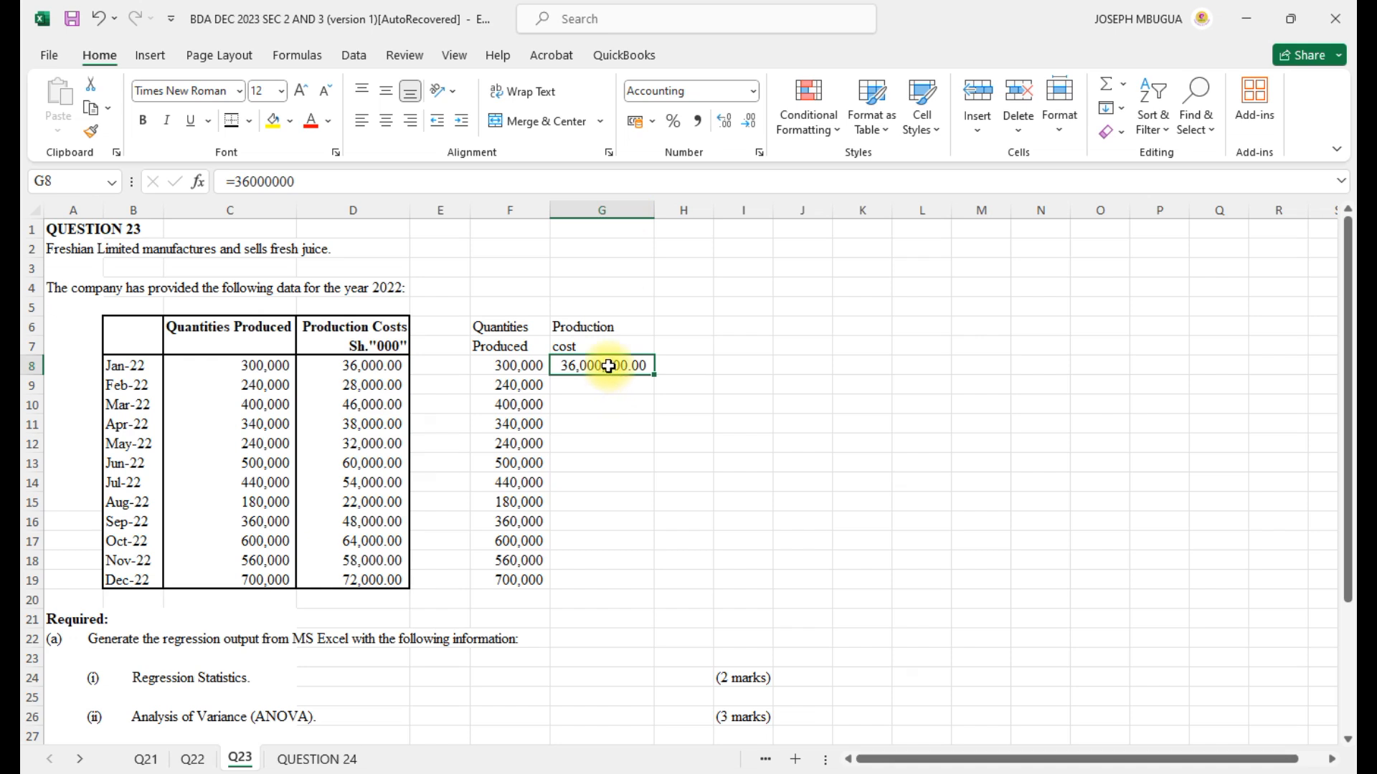
left_click(747, 122)
left_click(747, 122)
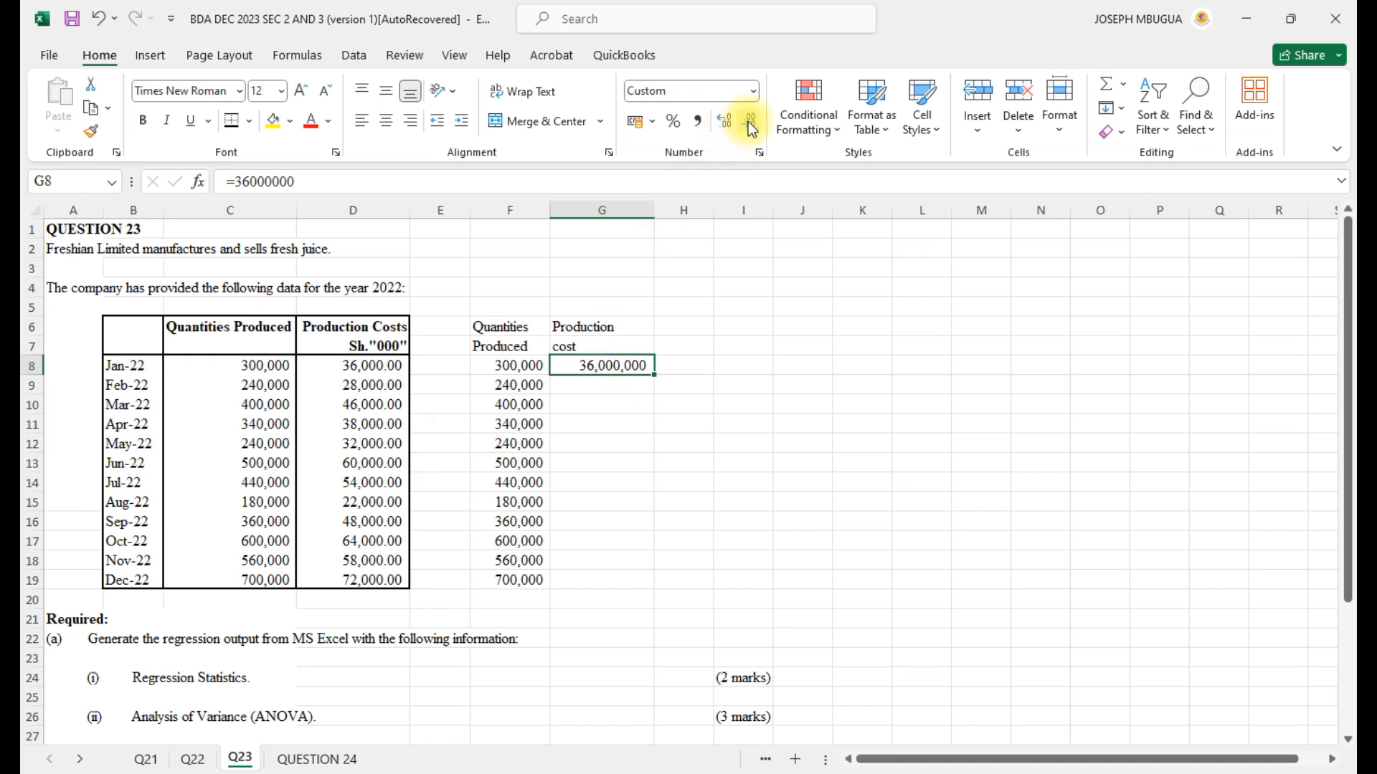
- Enter February's production cost of 28000000 in cell G9
left_click(617, 390)
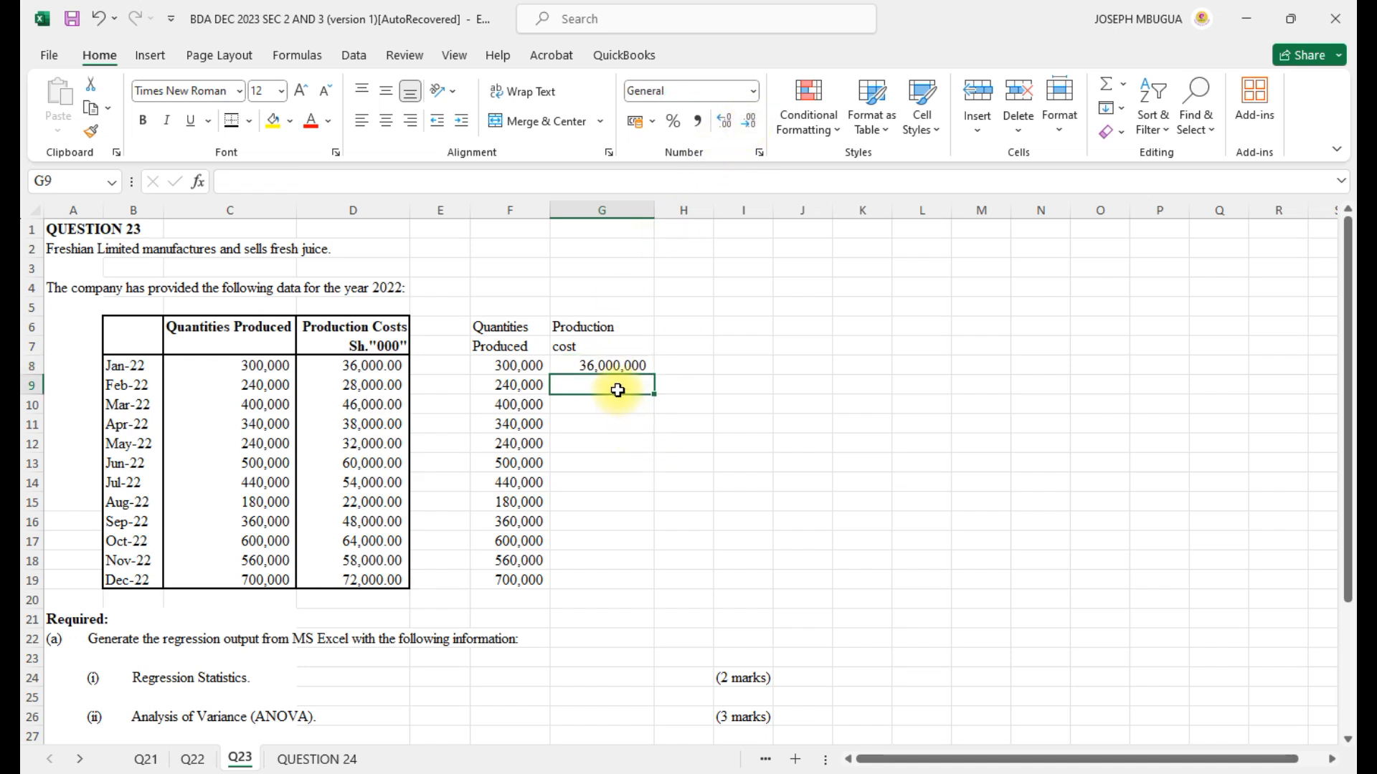
type("2800")
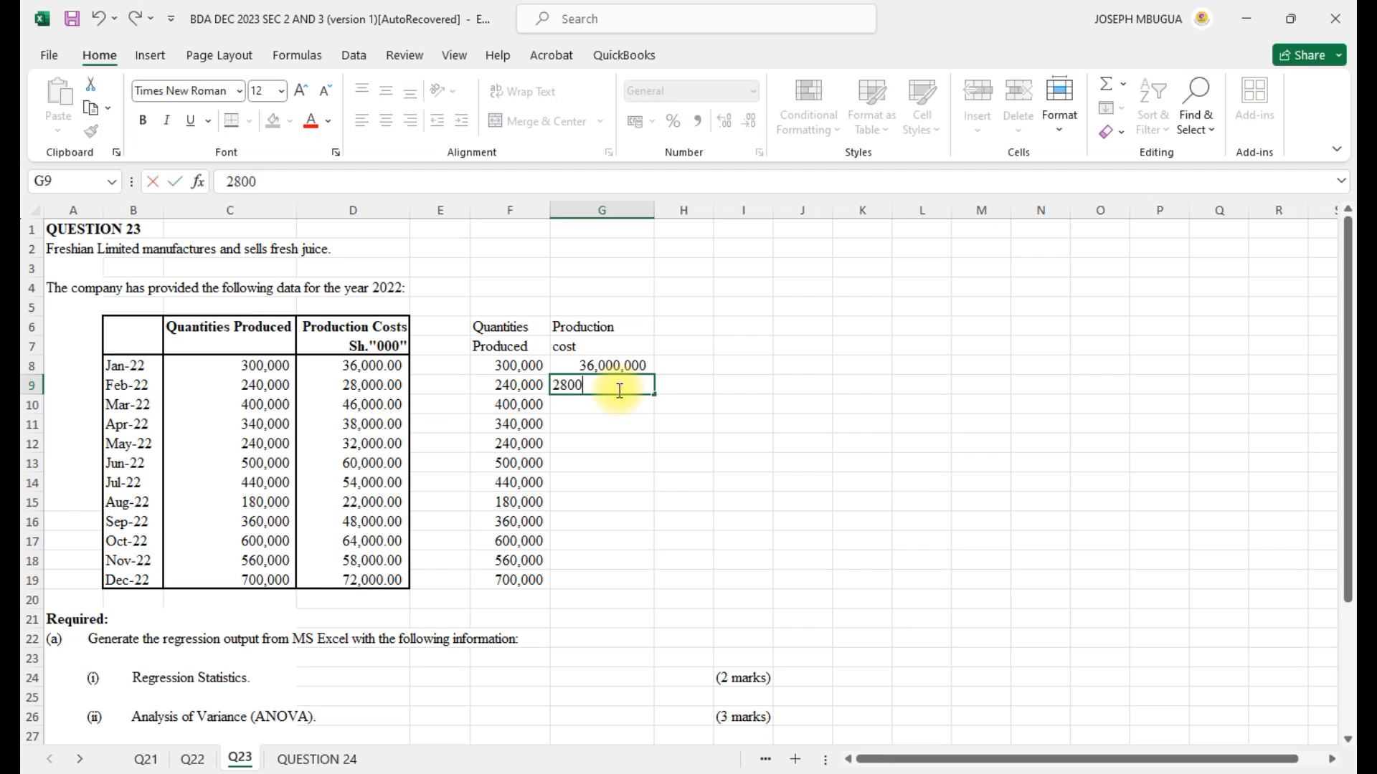
type("0000")
key("Return")
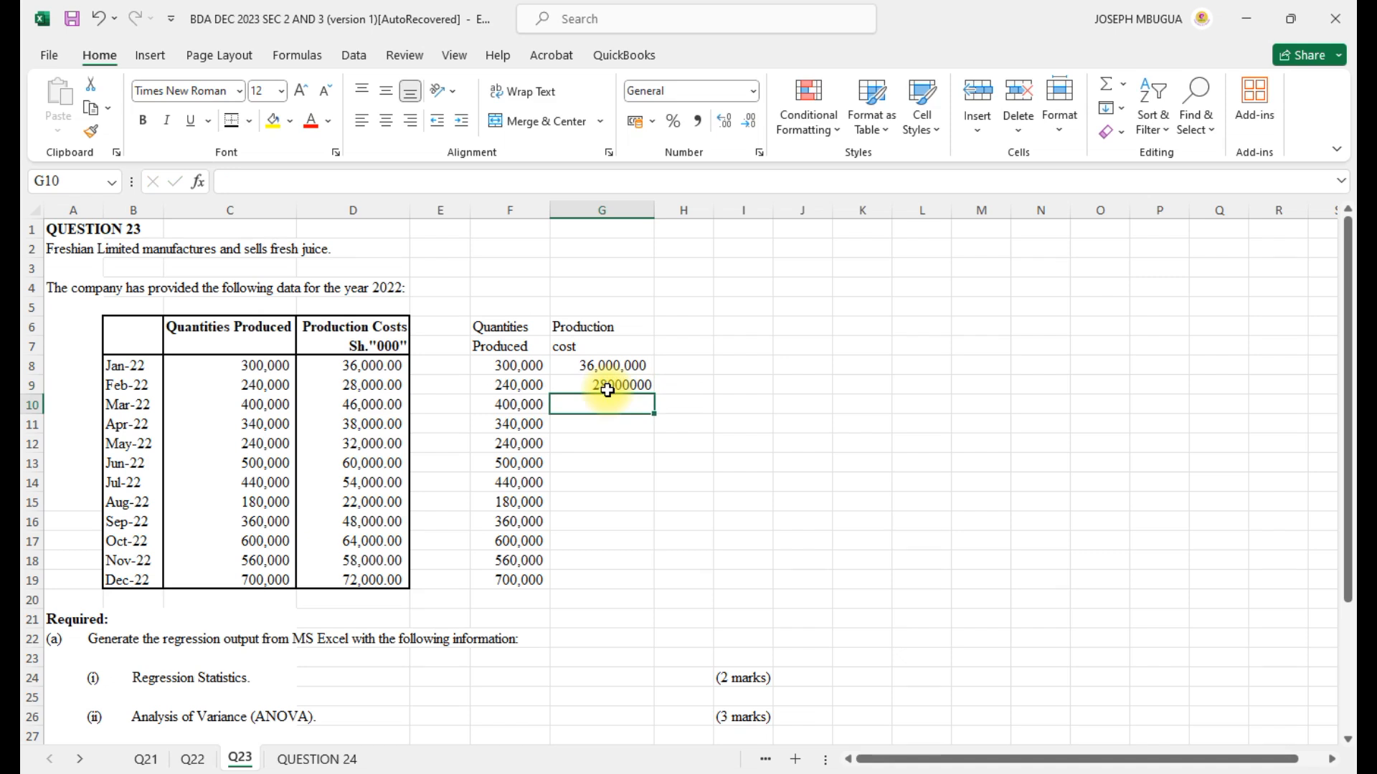
- Apply comma-style number formatting without decimal places to all of column G
left_click(604, 210)
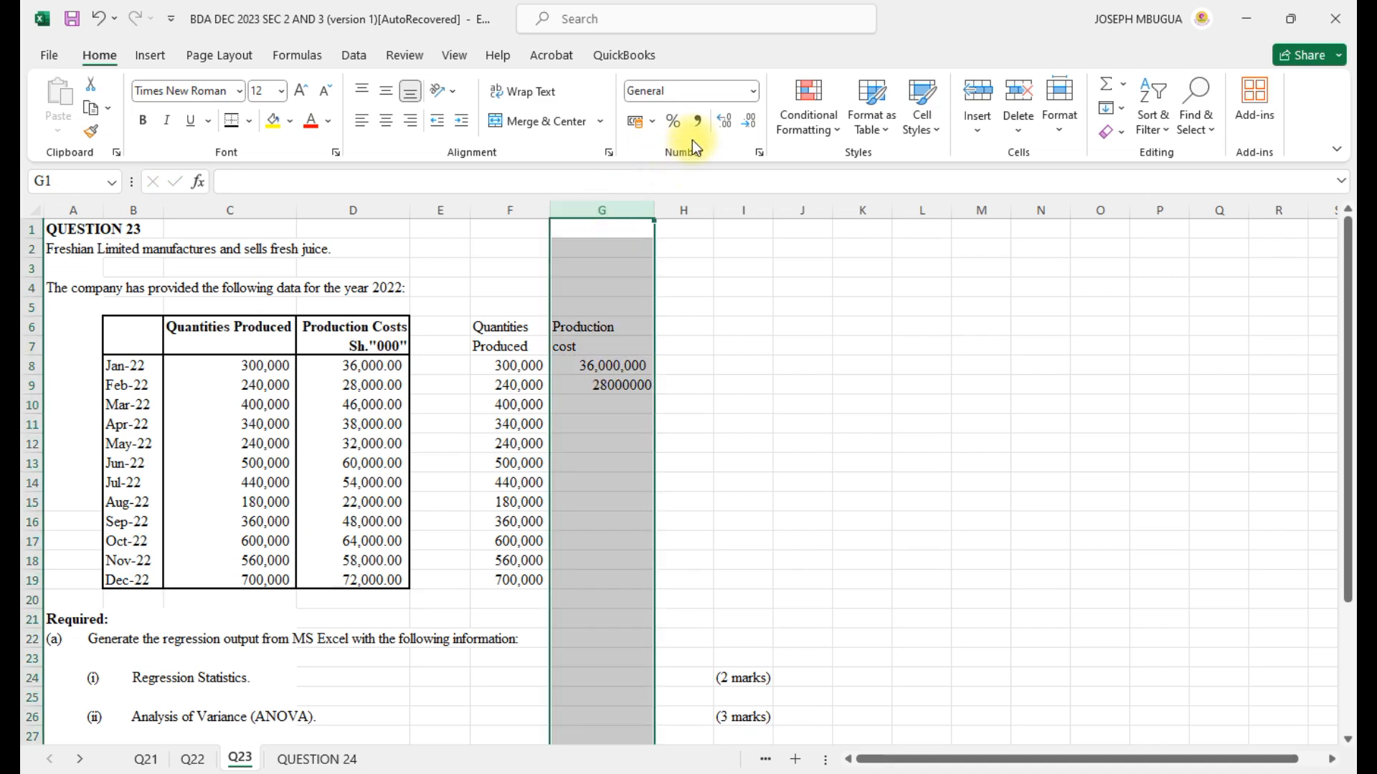
left_click(699, 120)
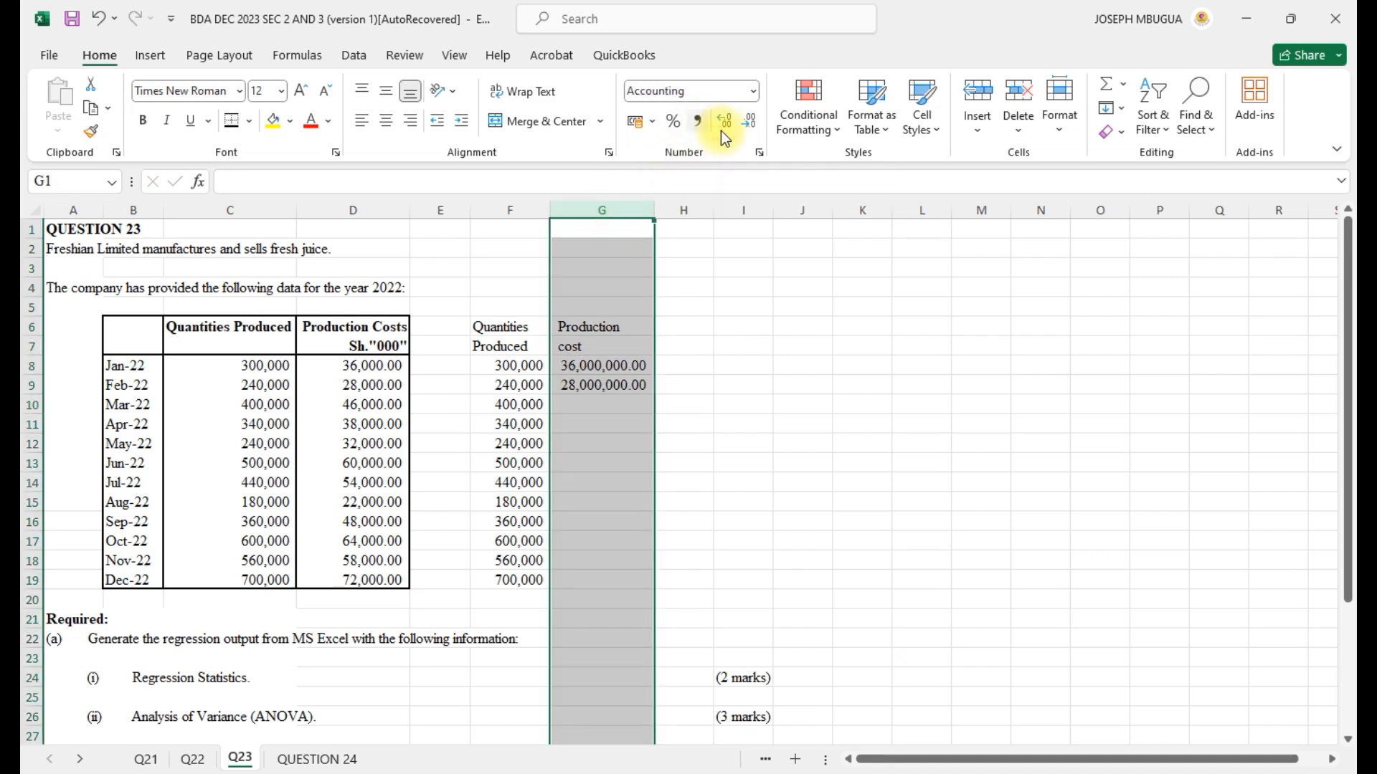
left_click(750, 122)
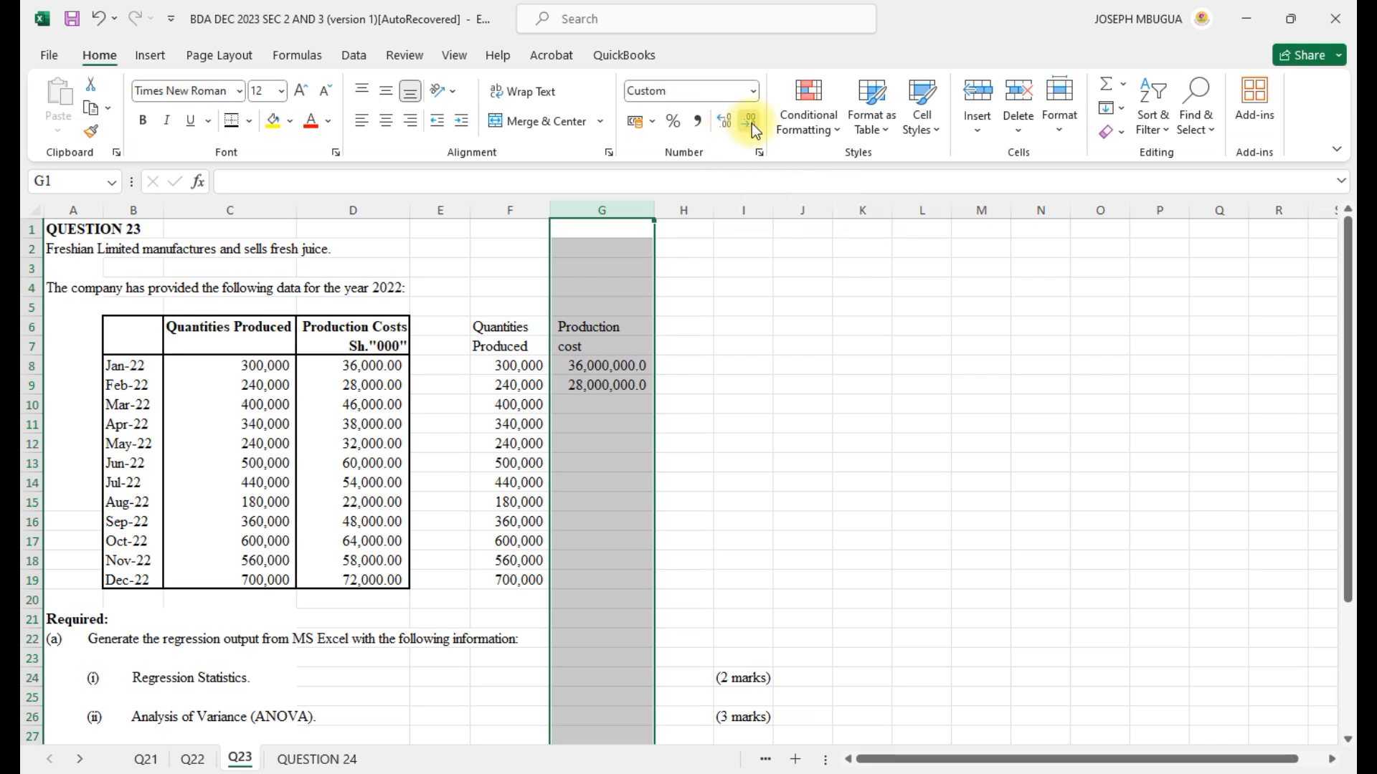
left_click(750, 121)
- Enter the March and April production costs, 46000000 in G10 and 38000000 in G11
left_click(607, 408)
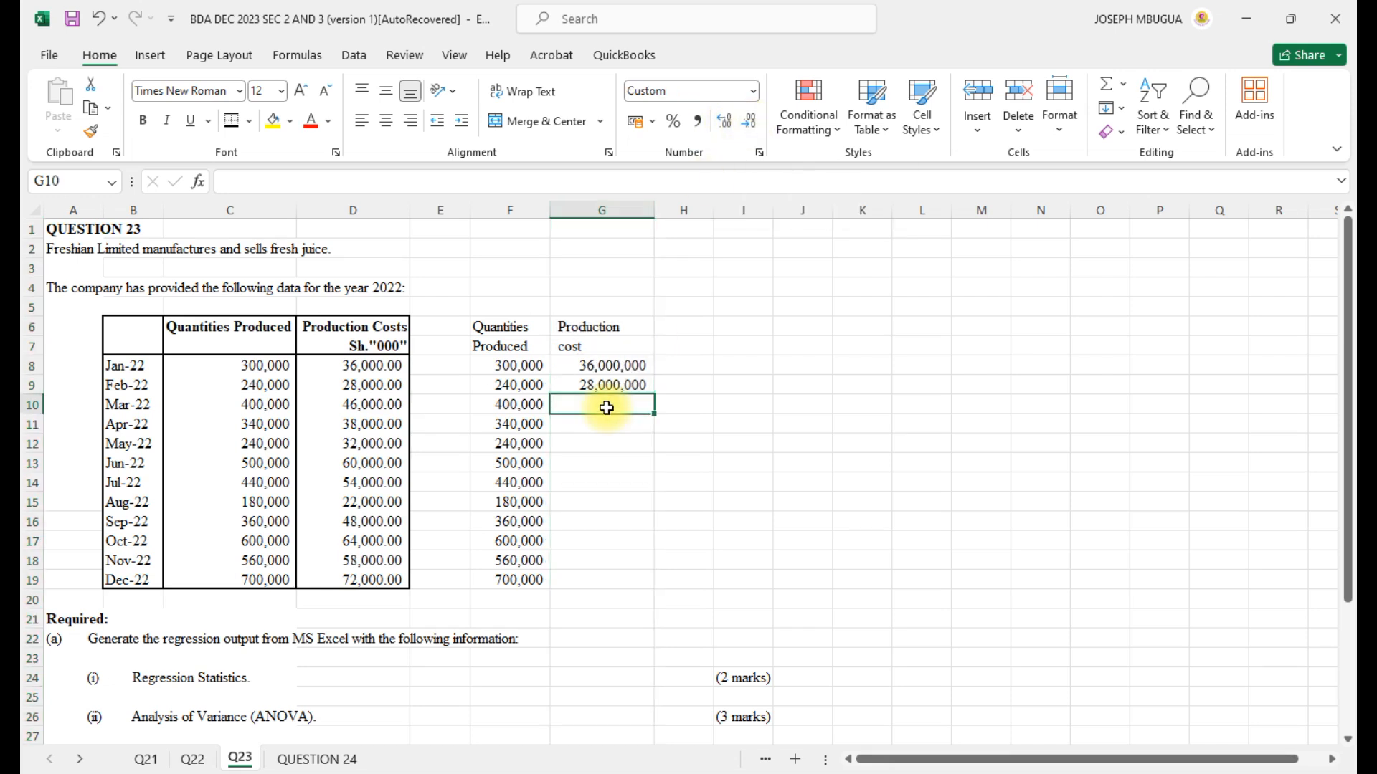
type("4600")
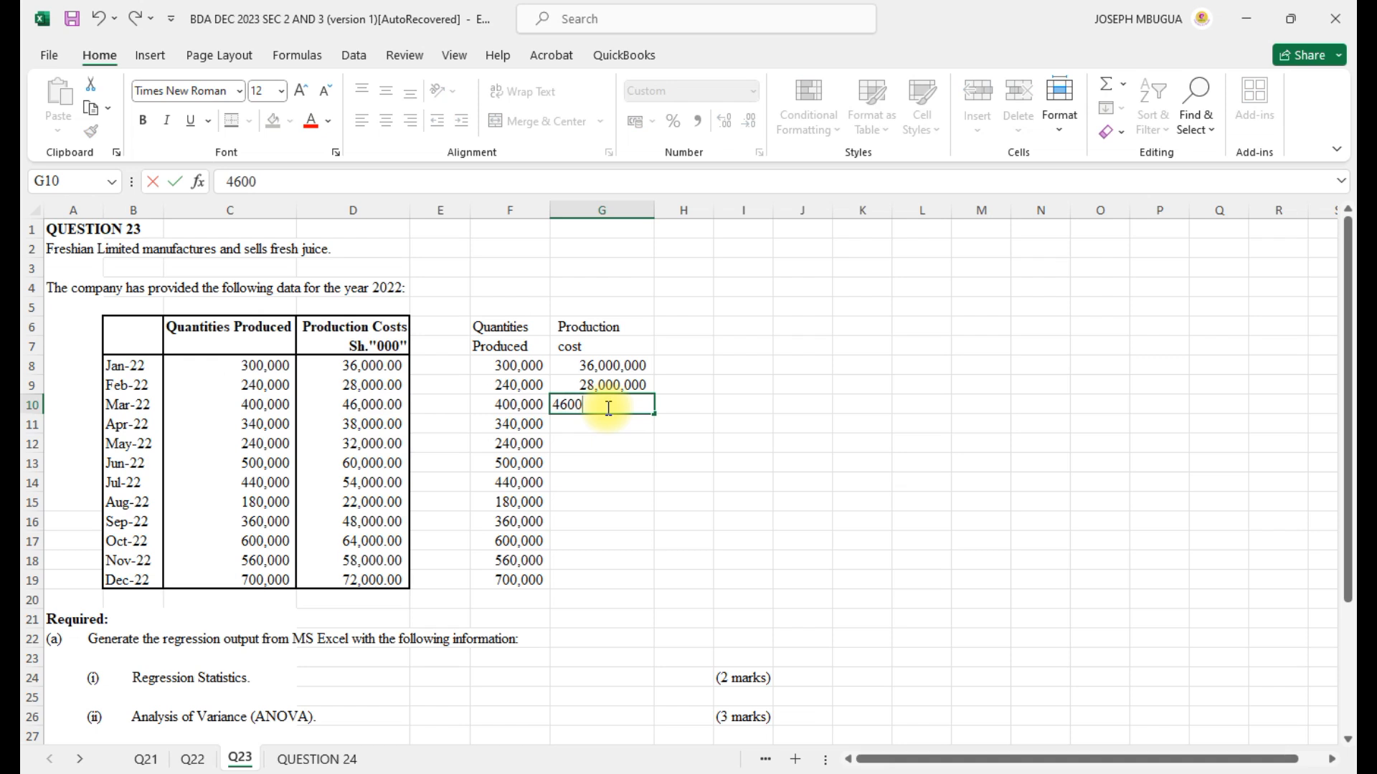
type("0000")
key("Return")
type("3")
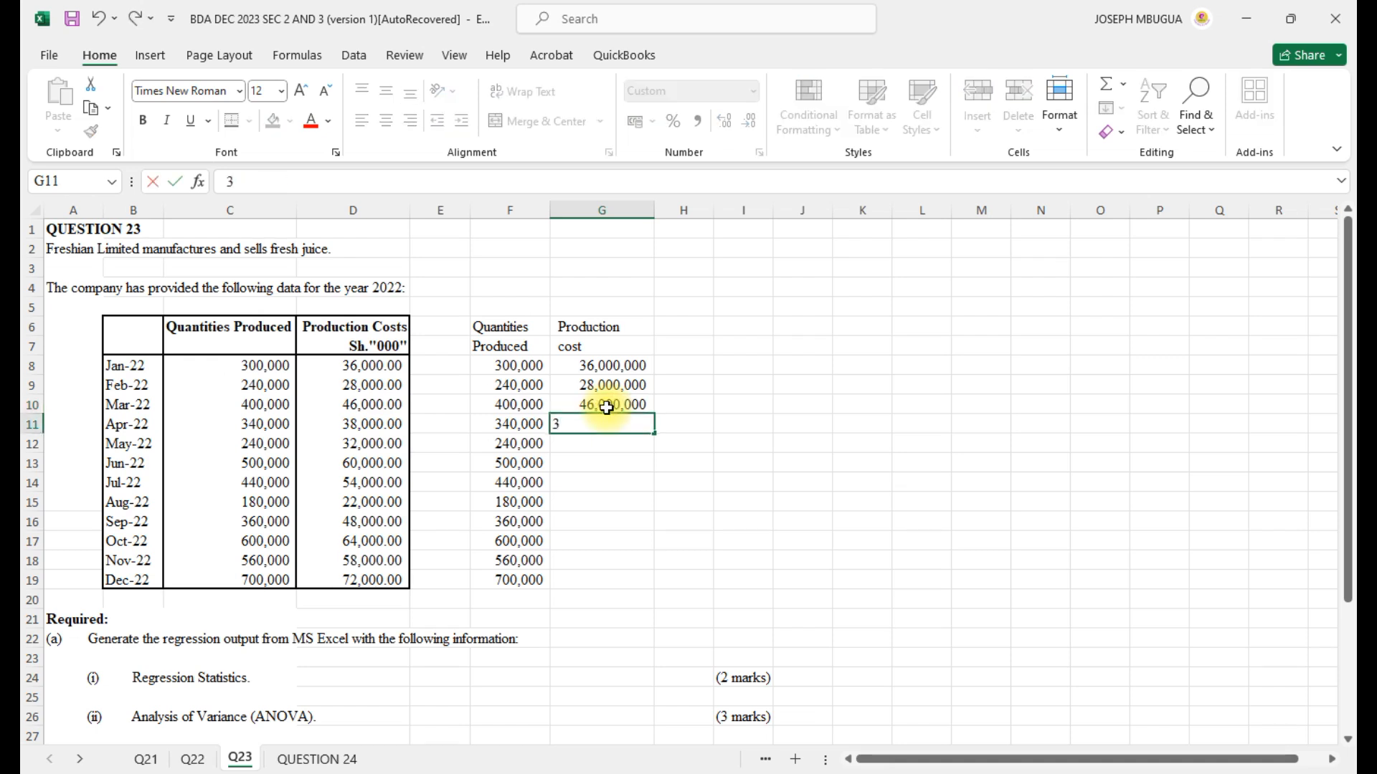
type("8000000")
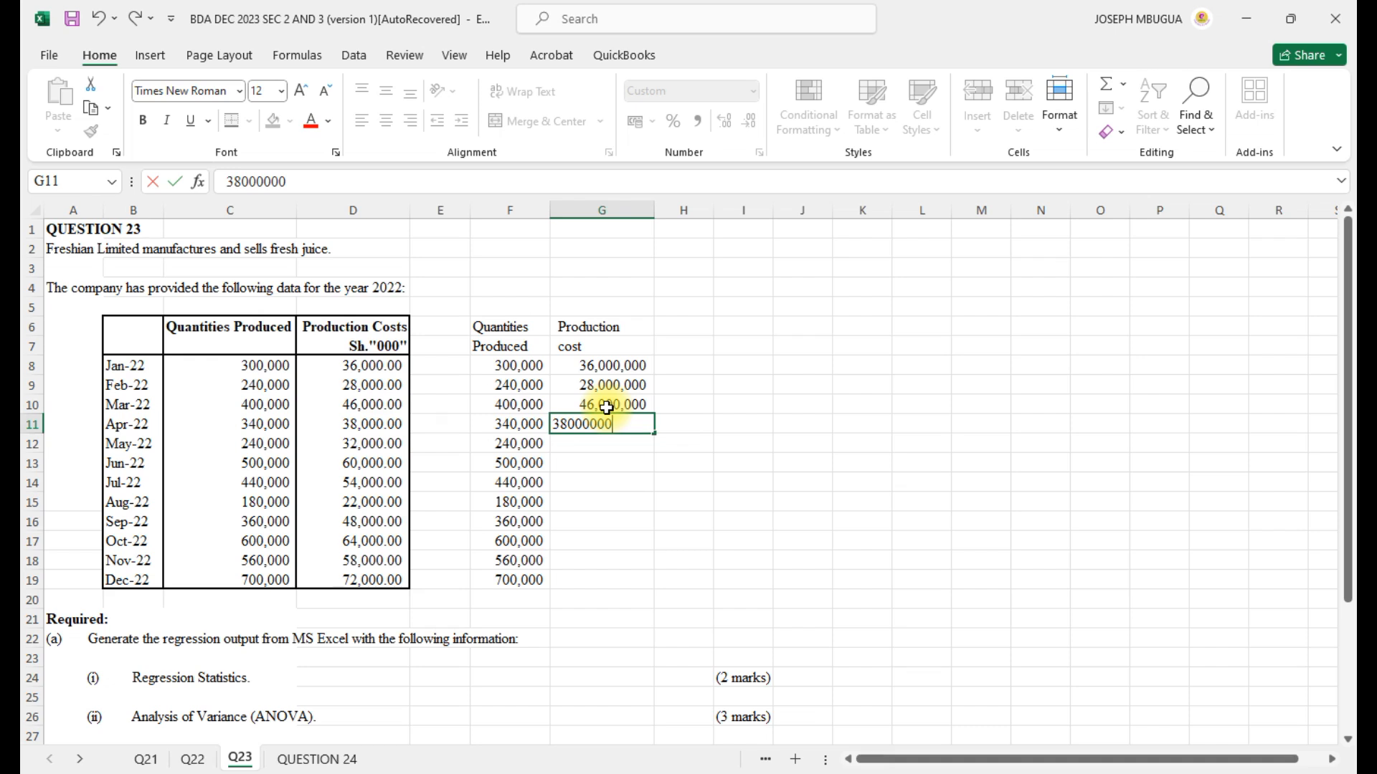
key("Return")
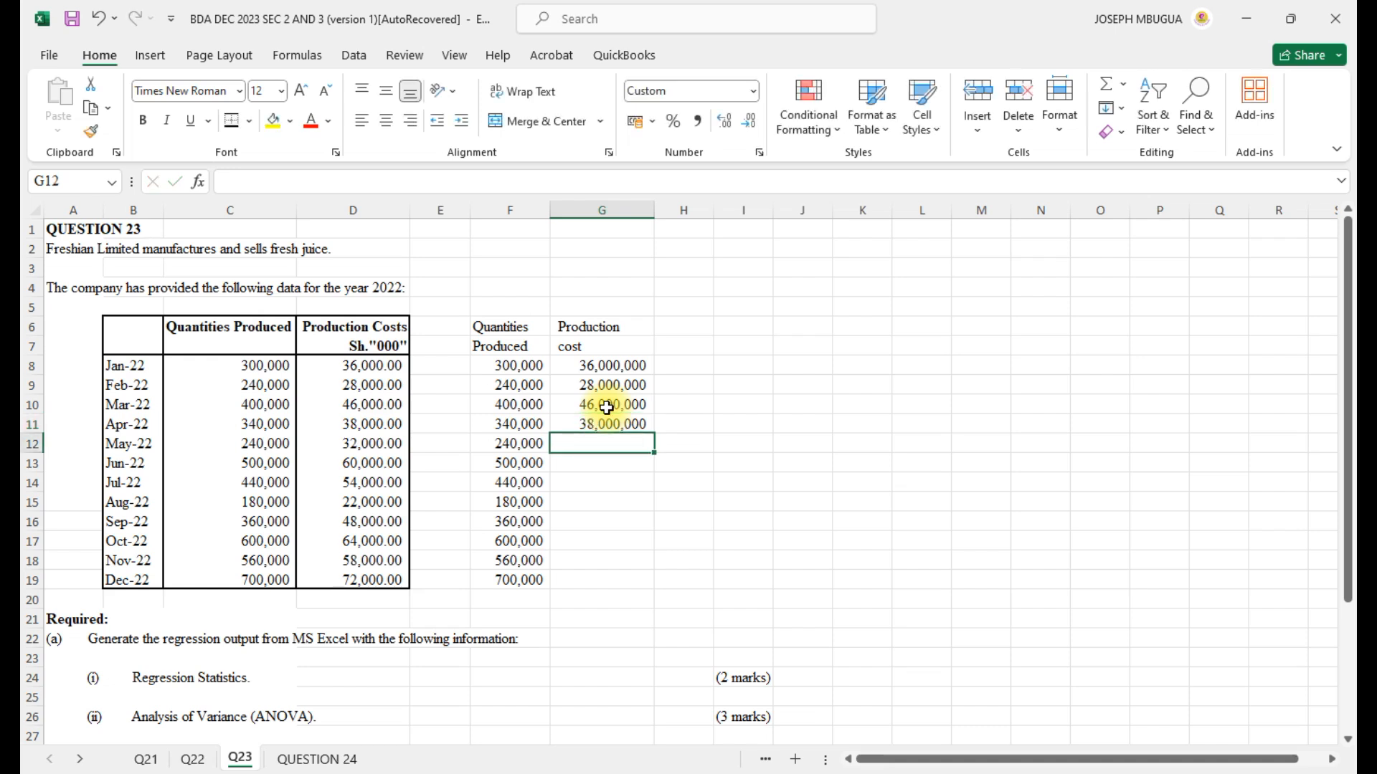
- Enter the May and June production costs, 32000000 in G12 and 60000000 in G13
left_click(1266, 768)
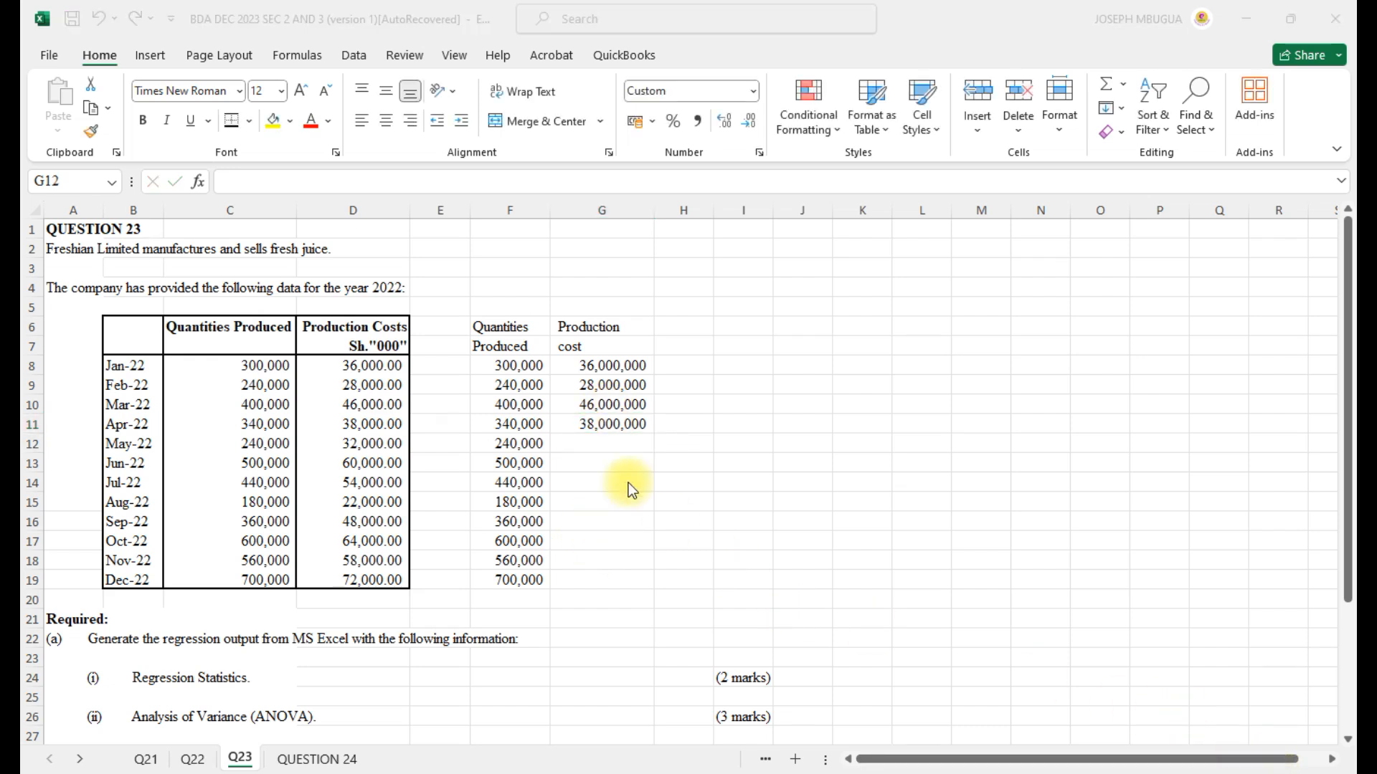
left_click(607, 441)
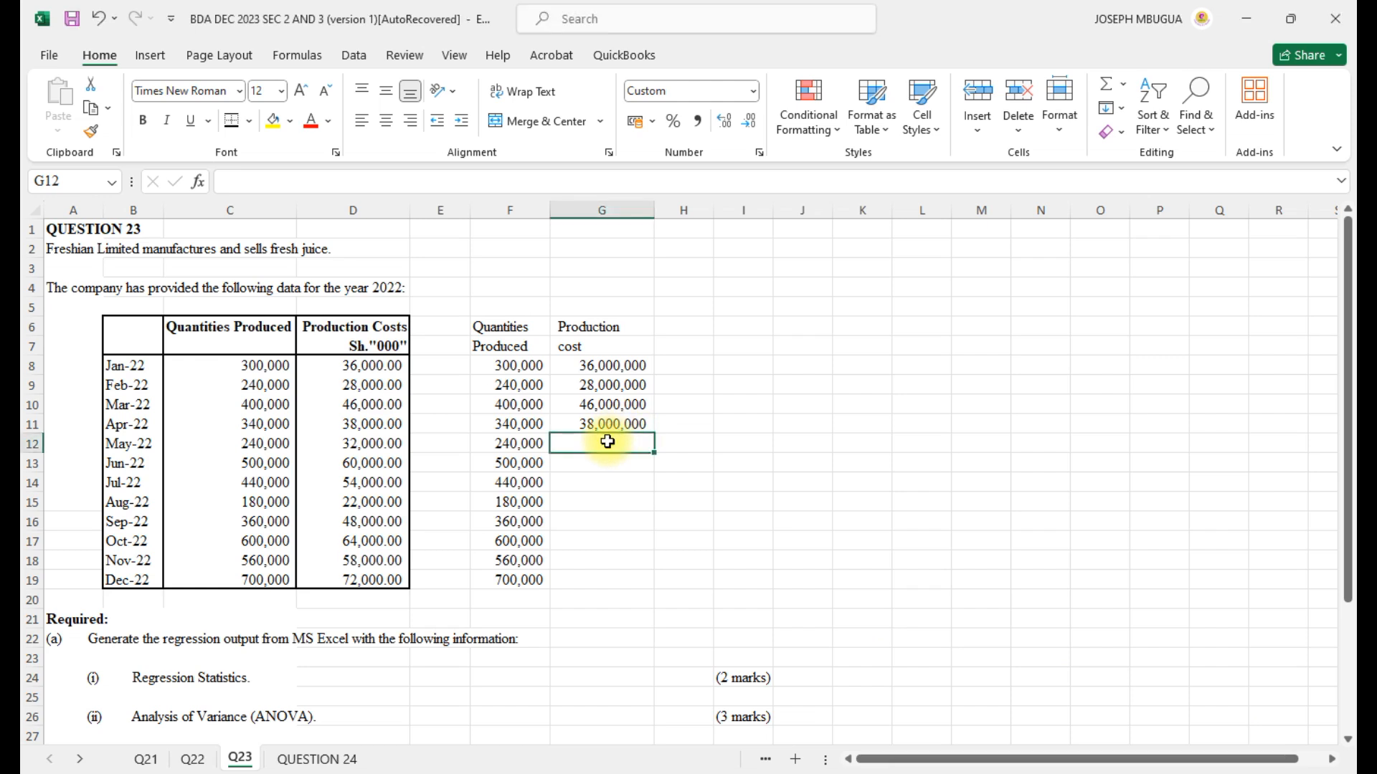
type("32000000")
left_click(602, 467)
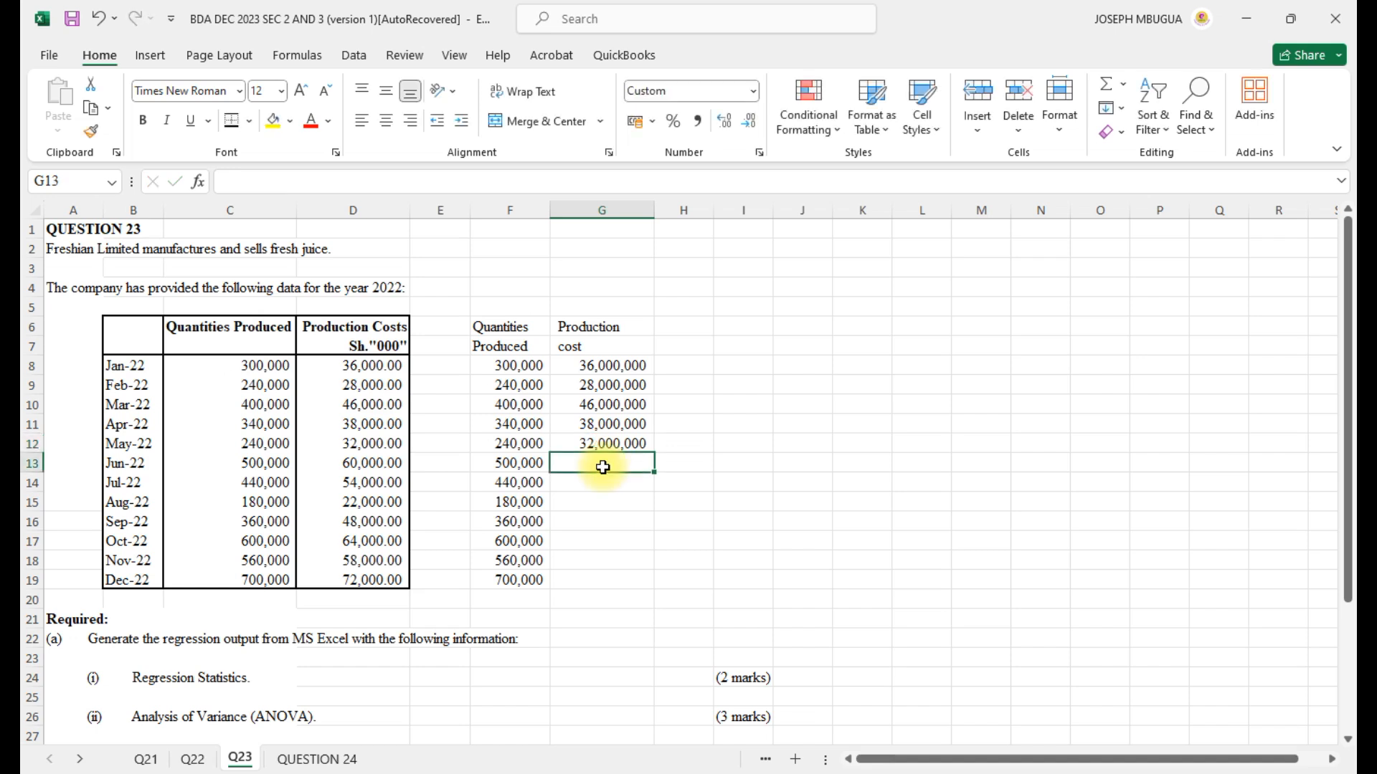
type("60000000")
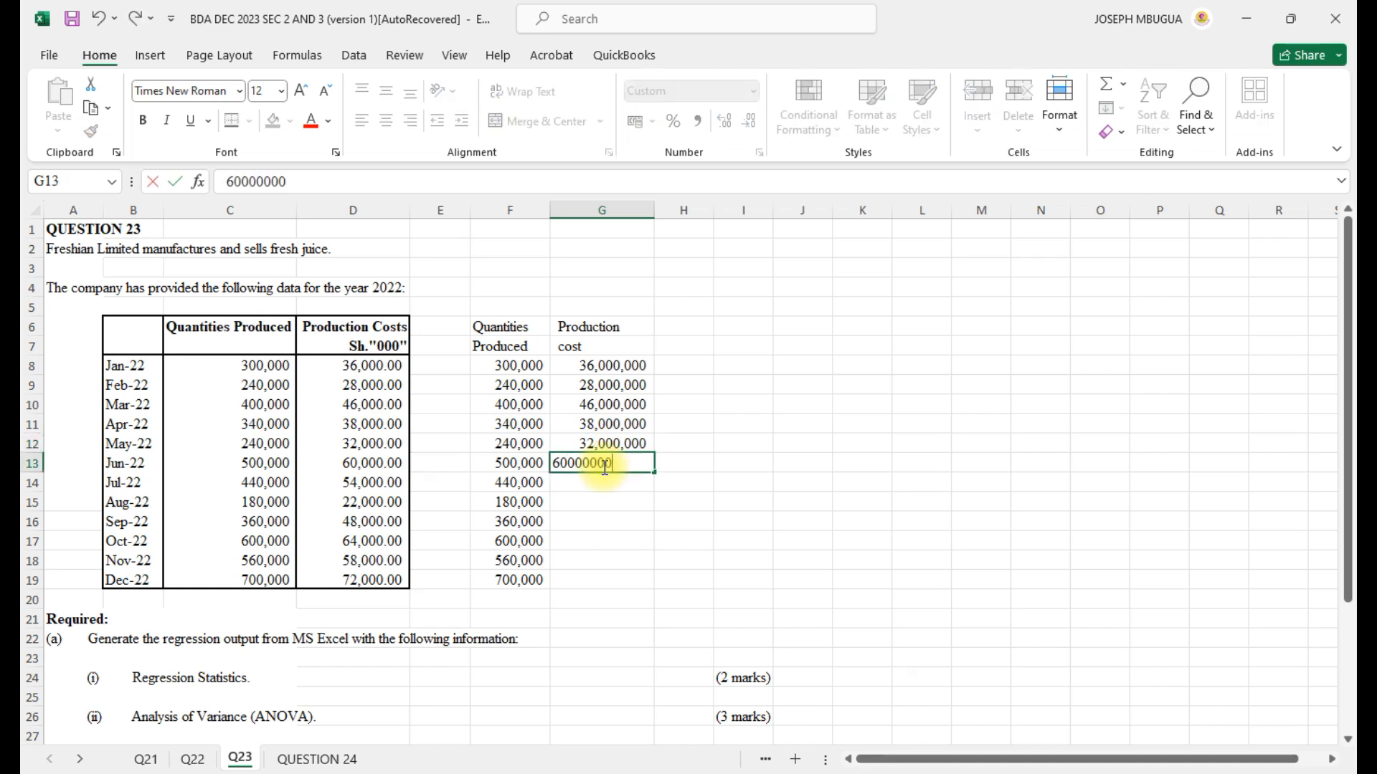
left_click(600, 496)
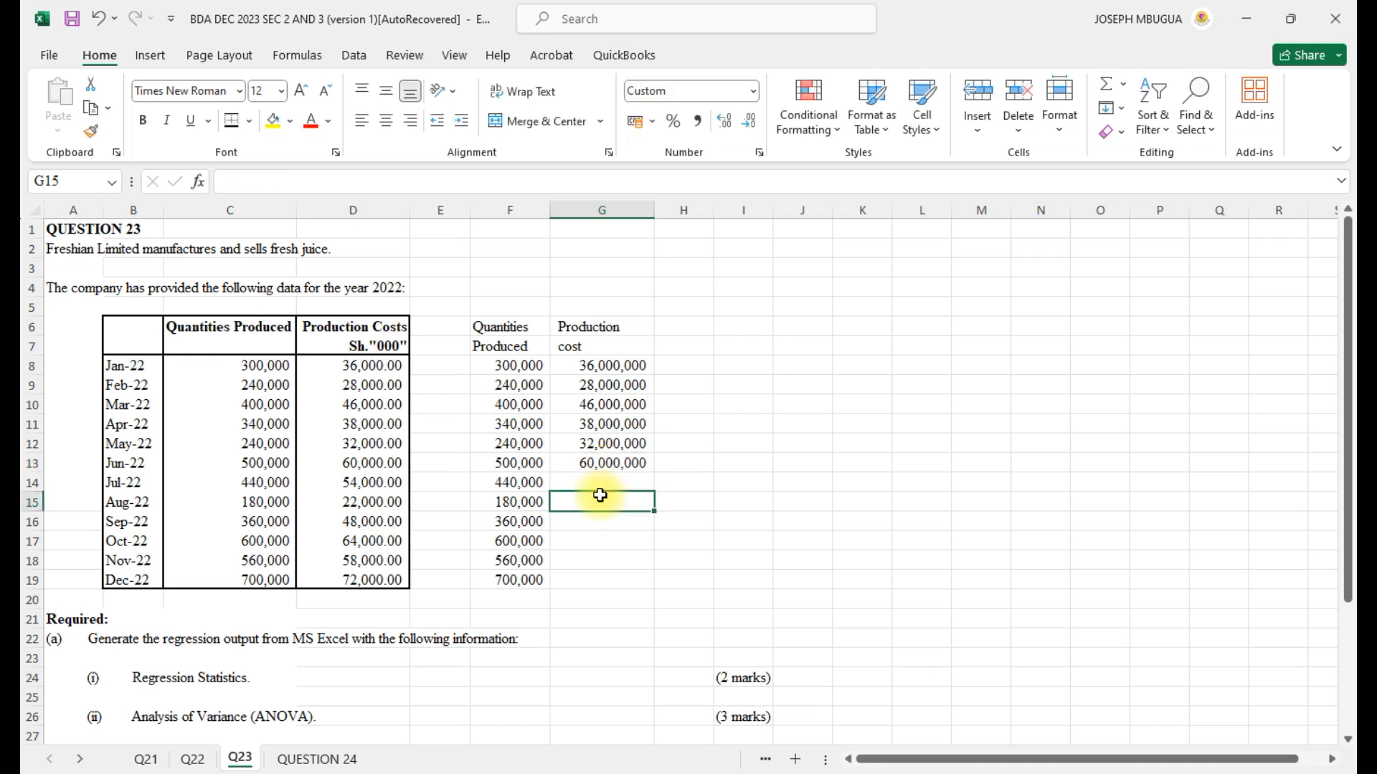
- Enter the July and August production costs, 54000000 in G14 and 22000000 in G15
left_click(600, 486)
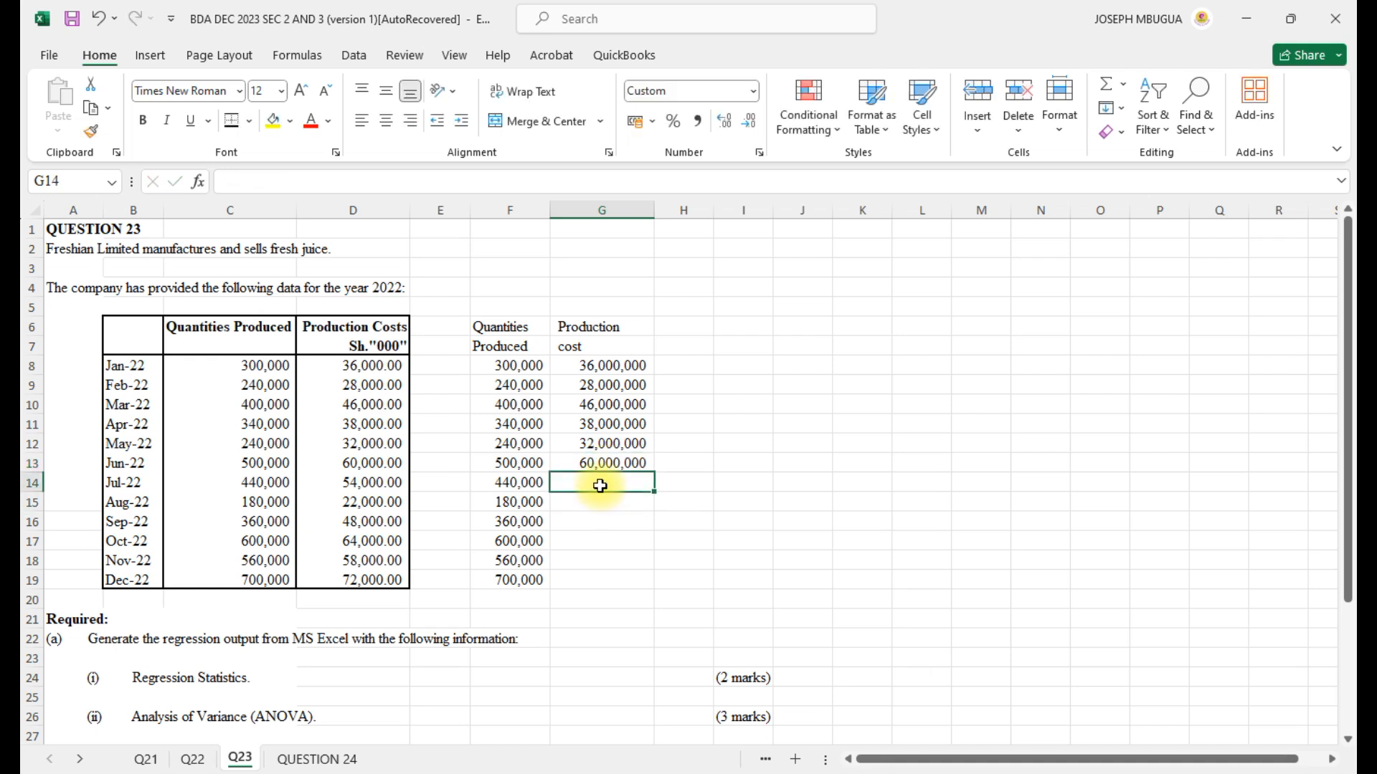
type("54000000")
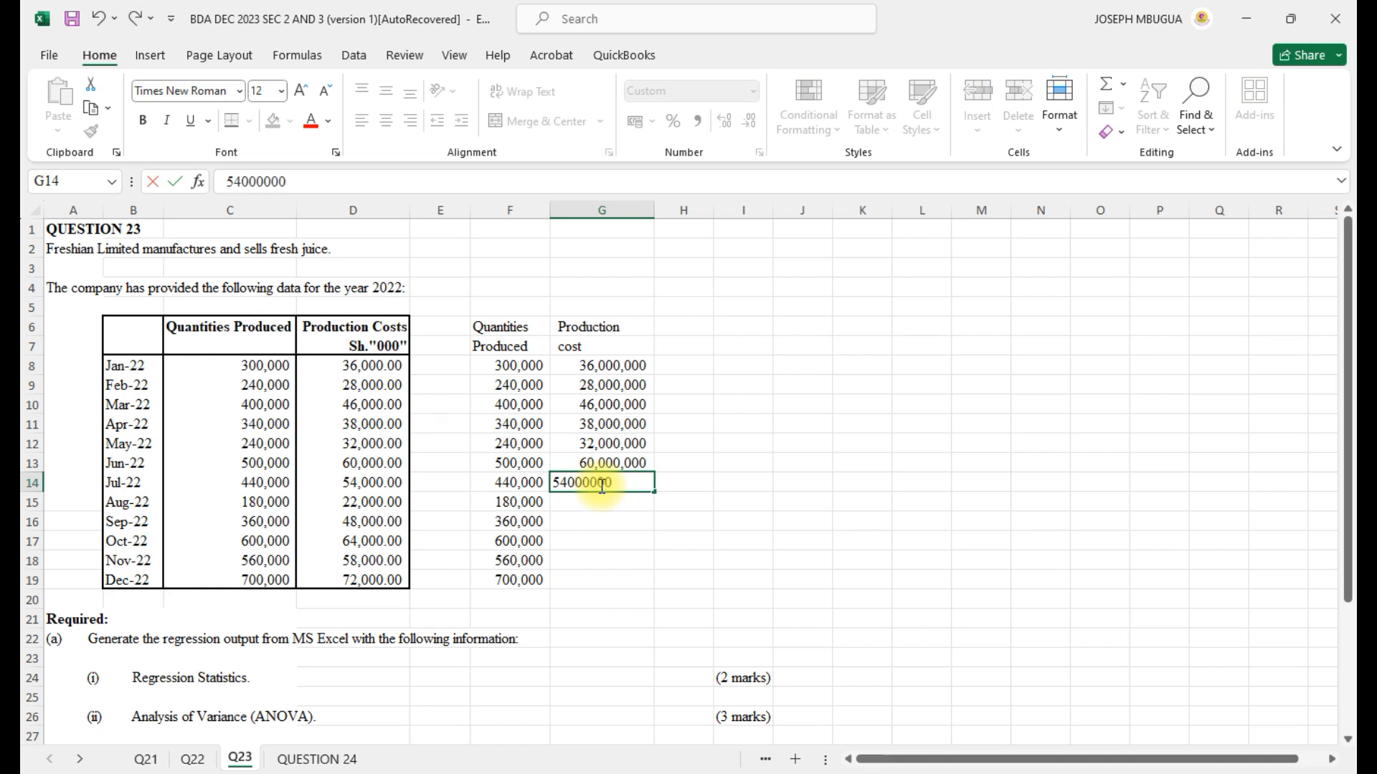
left_click(595, 498)
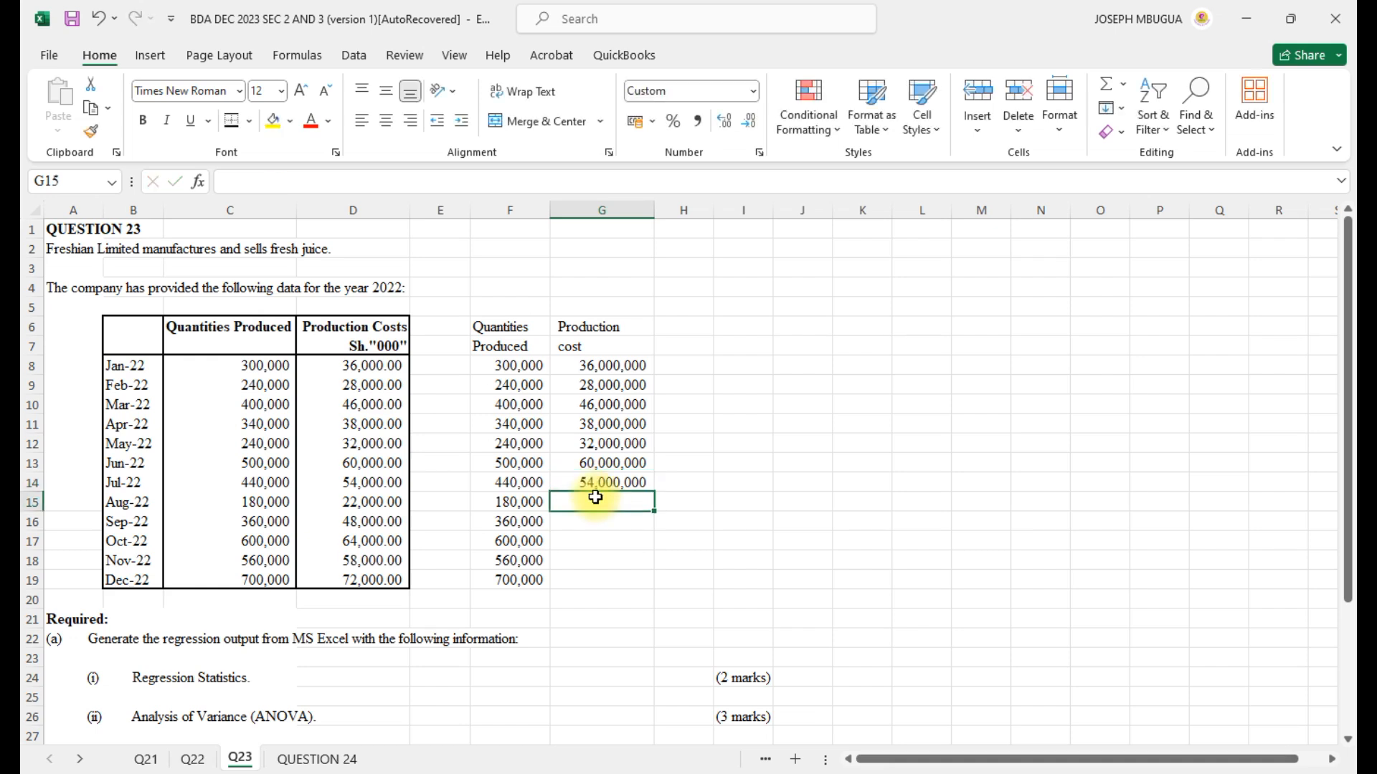
type("22000000")
key("Return")
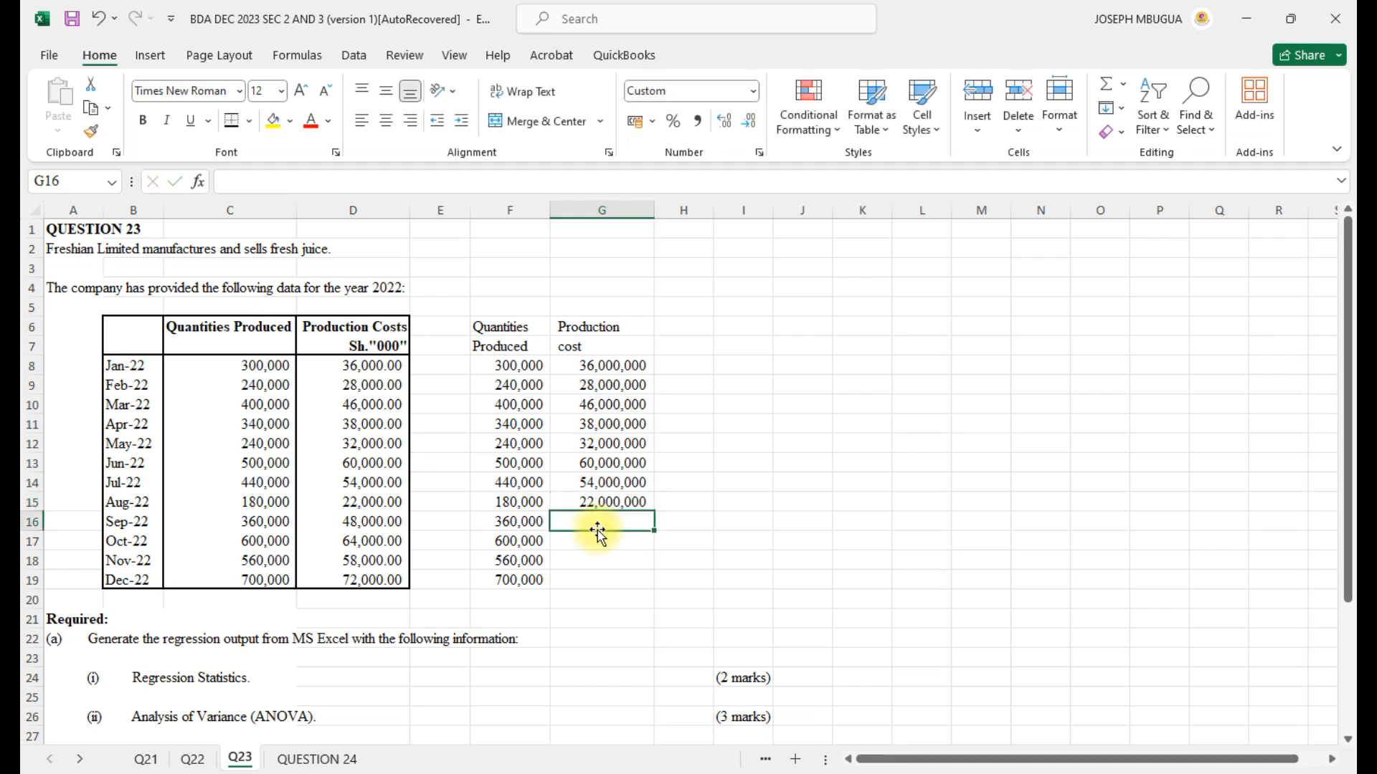
- Enter the September and October production costs, 48000000 in G16 and 64000000 in G17
type("48000")
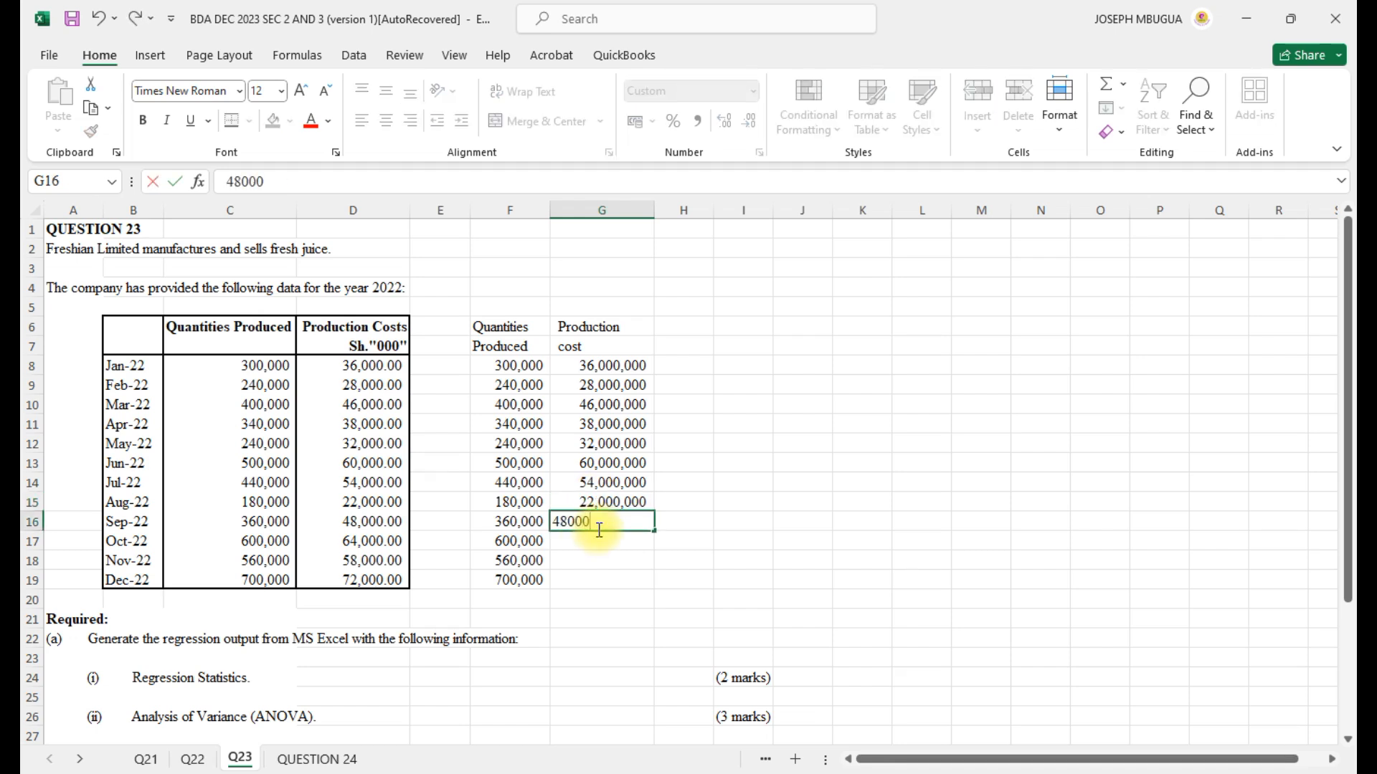
type("000")
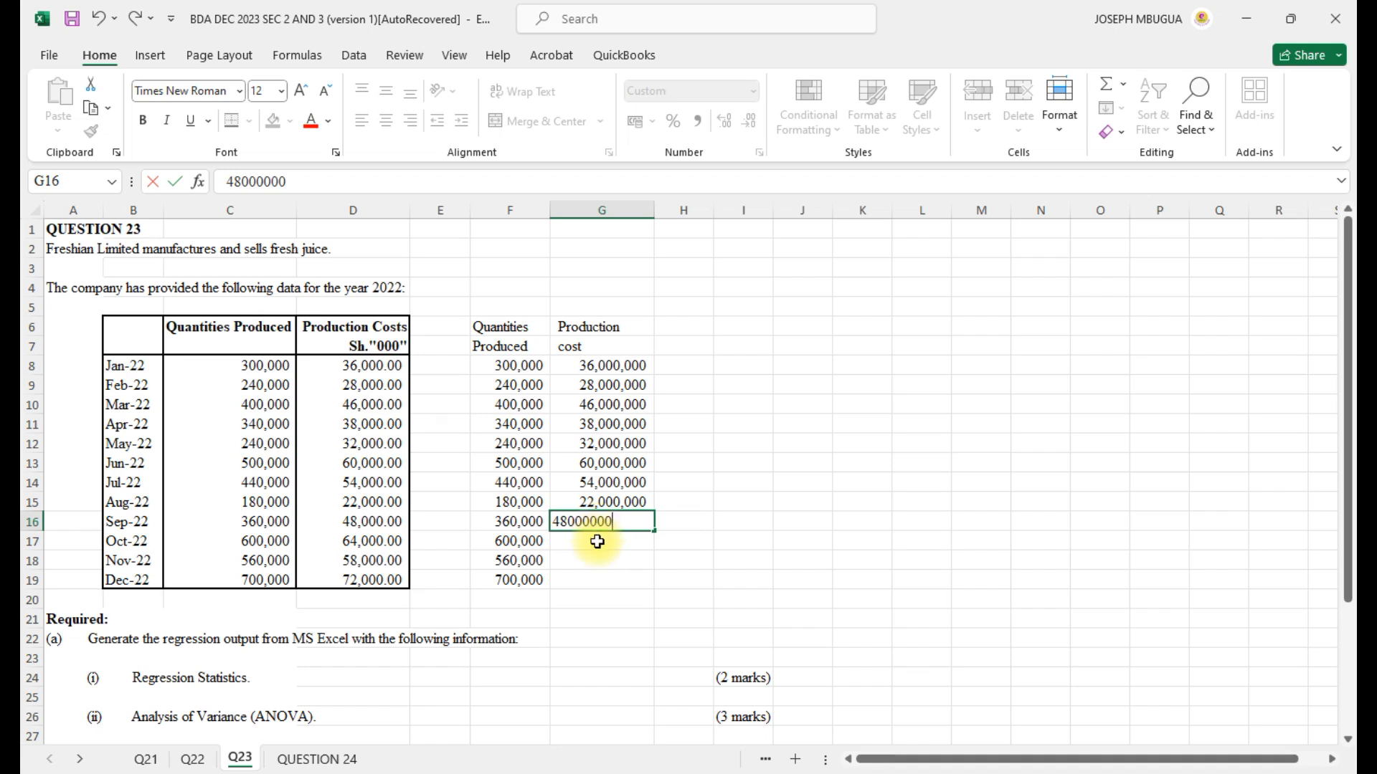
left_click(597, 541)
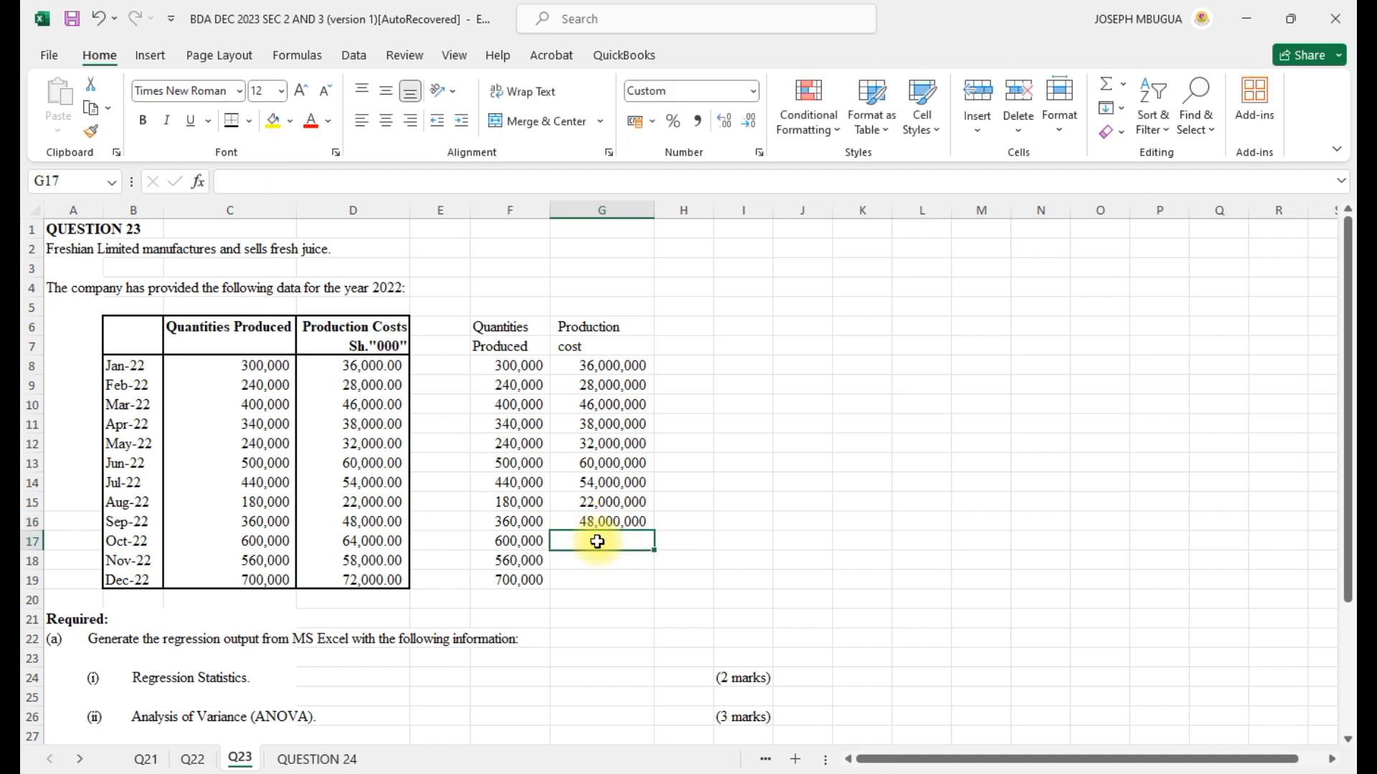
type("64000000")
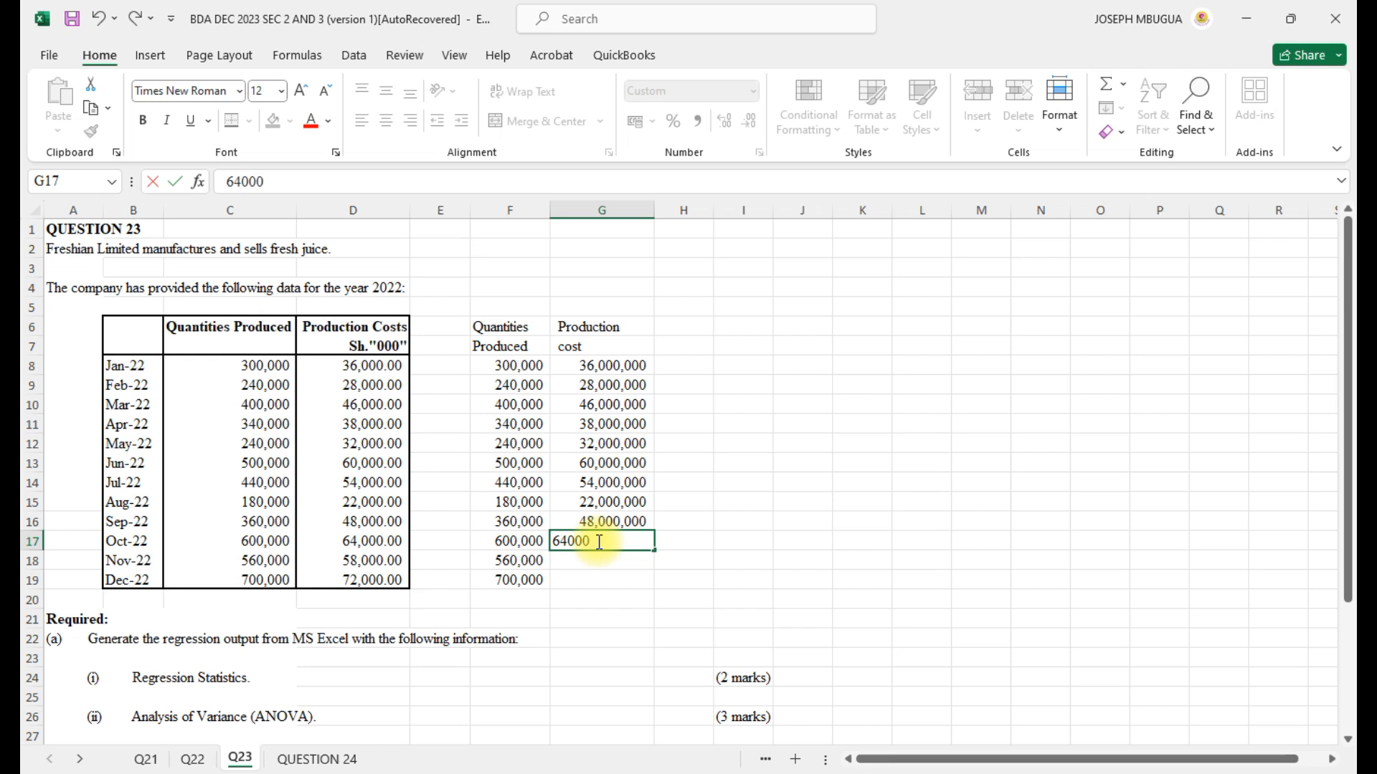
- Enter the November and December production costs, 58000000 in G18 and 72000000 in G19
left_click(604, 566)
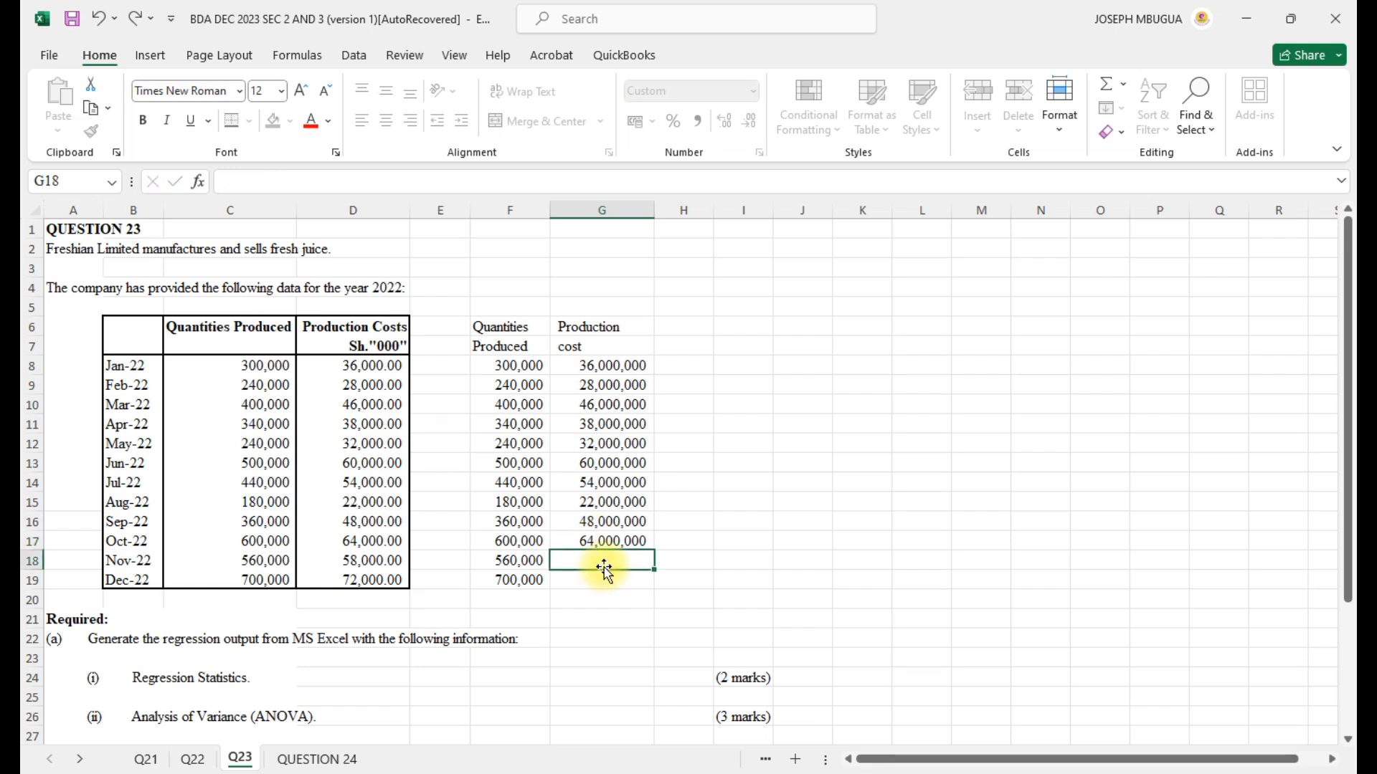
type("58000000")
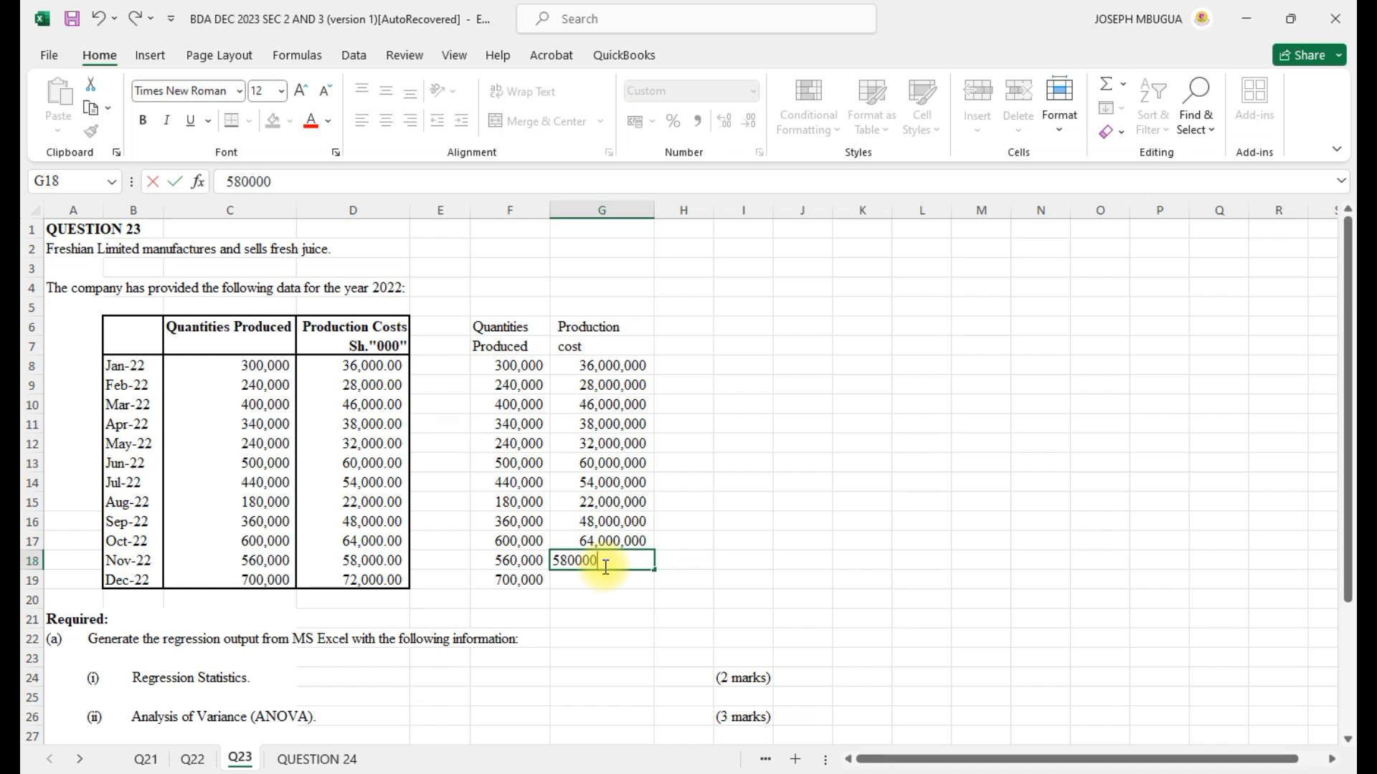
left_click(603, 583)
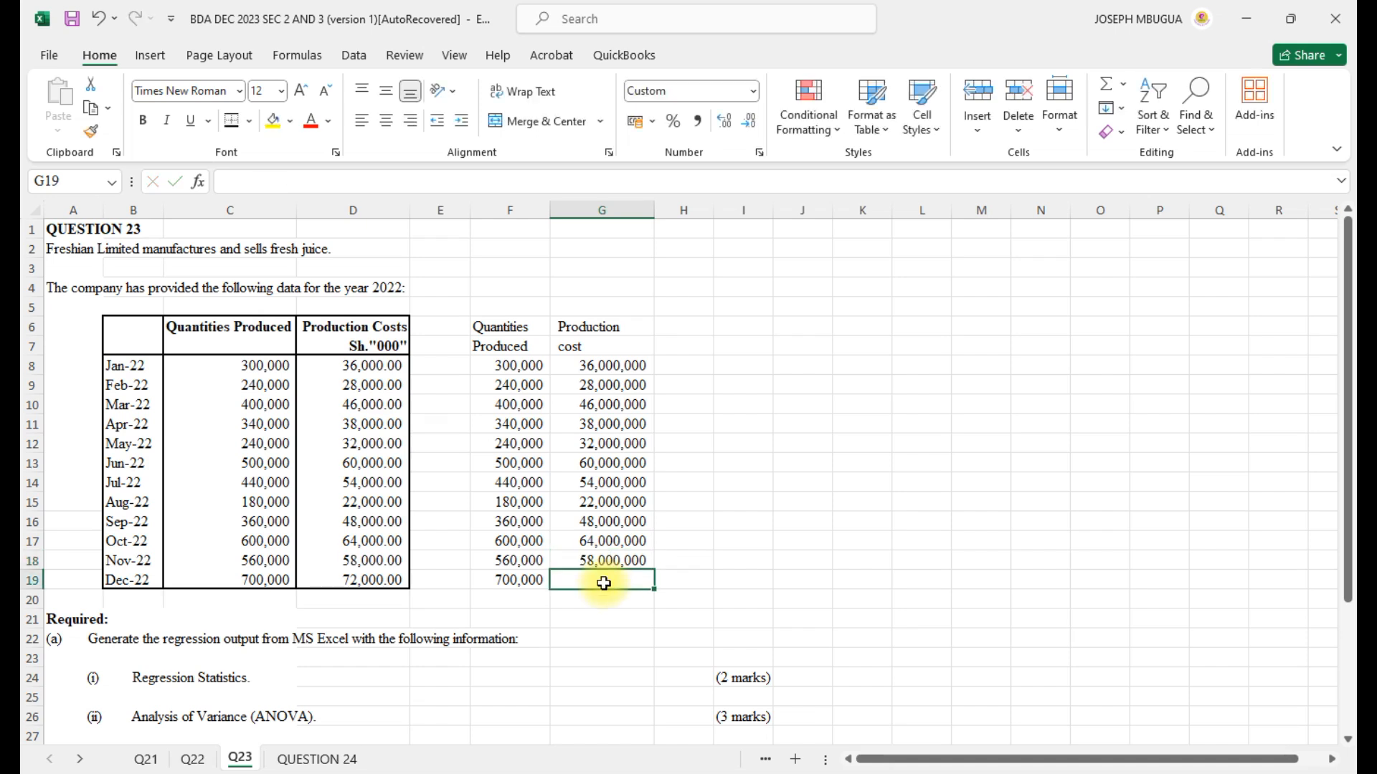
type("72000000")
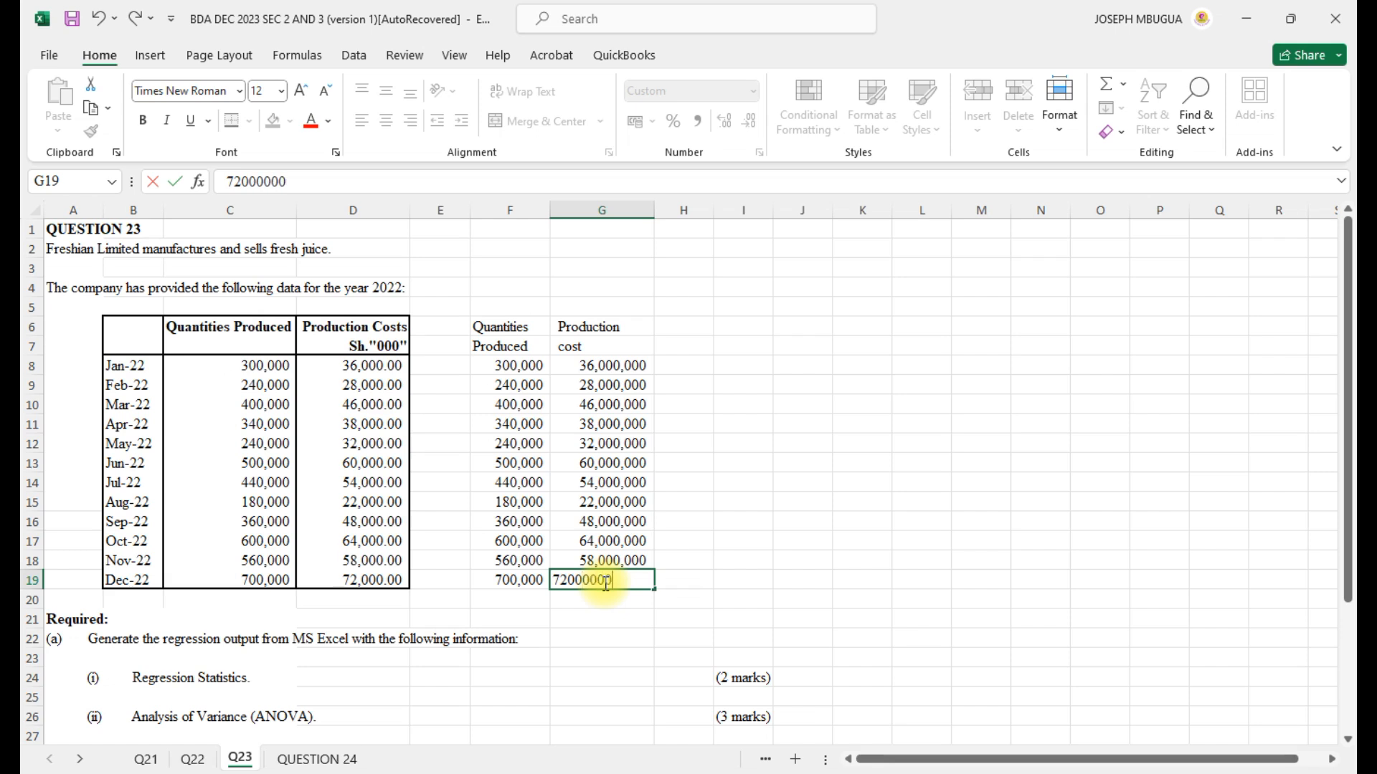
key("Return")
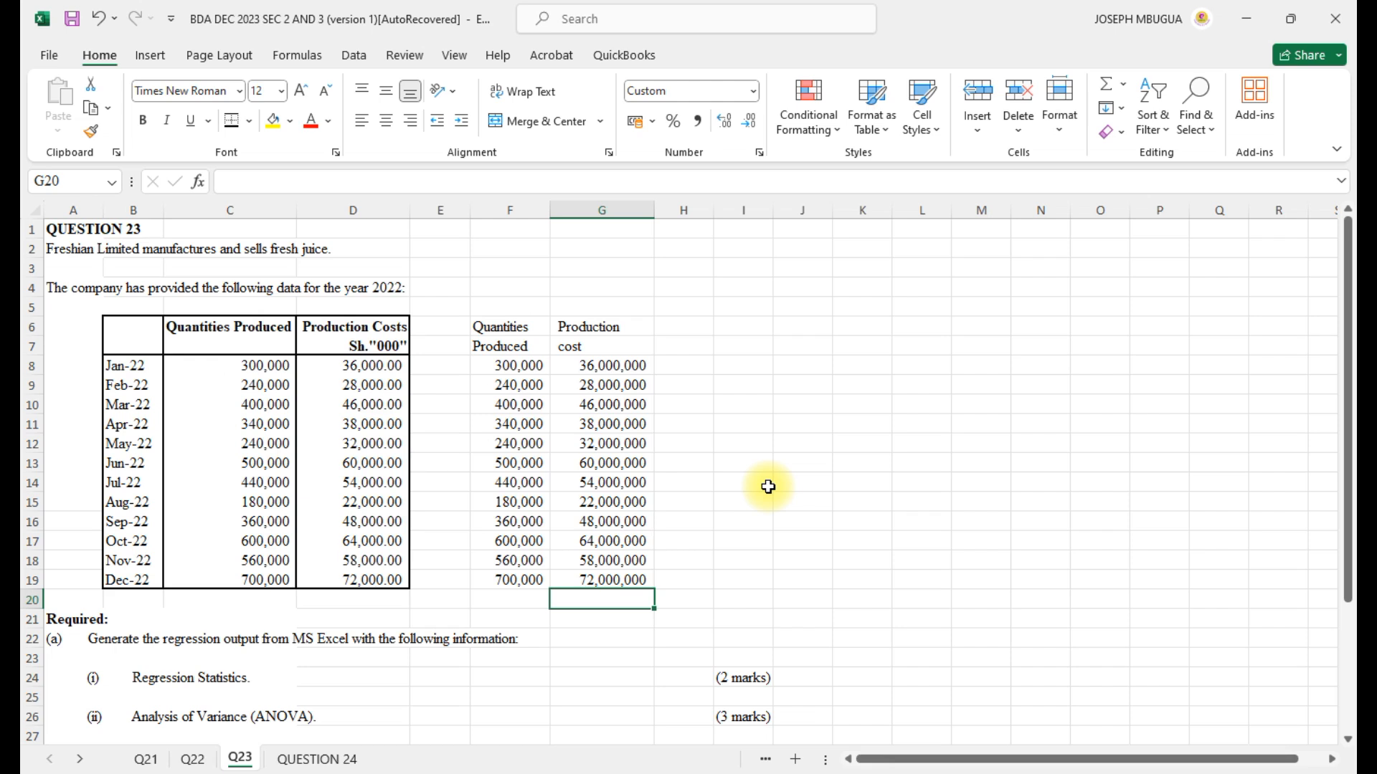
- Change the quantity heading in F7 to the single-cell label "Quntities Produced"
left_click_drag(513, 329, 506, 347)
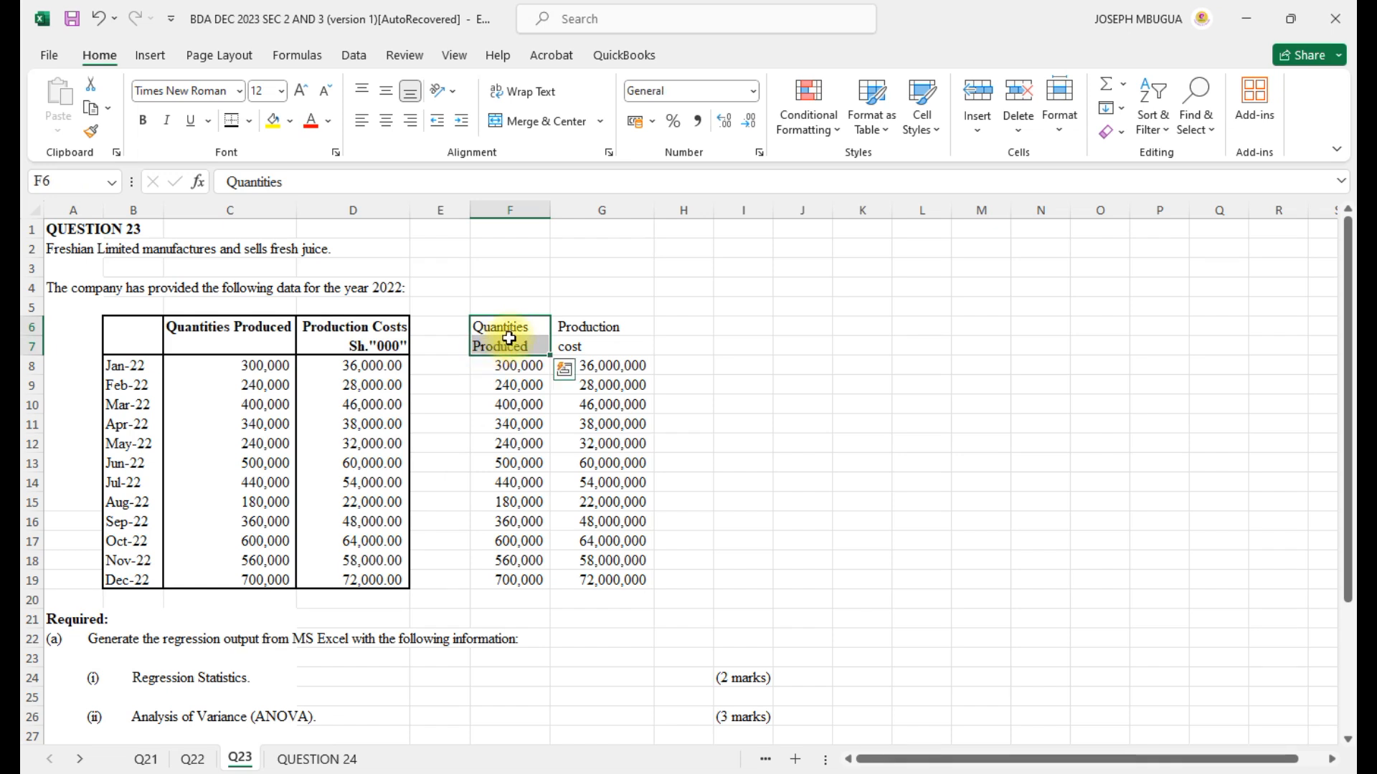
left_click(621, 331)
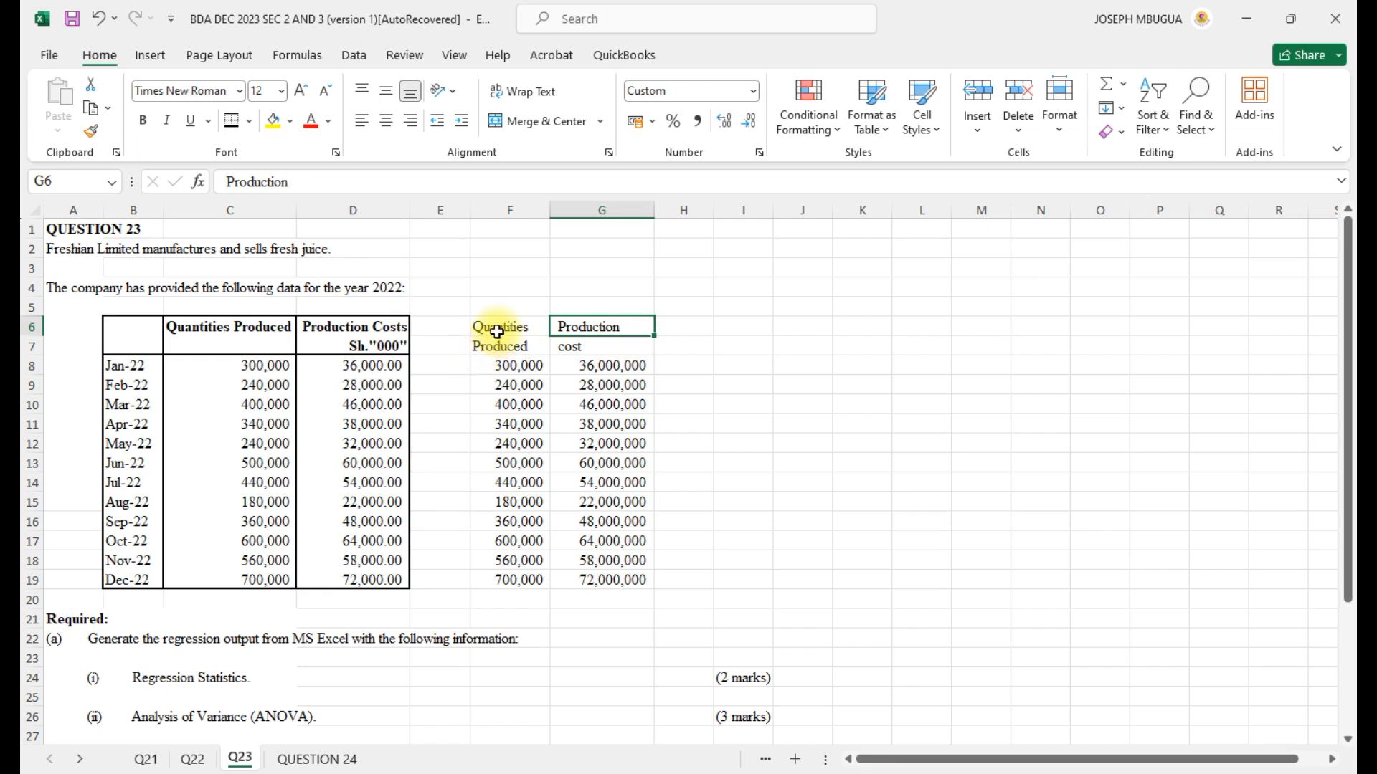
left_click(498, 347)
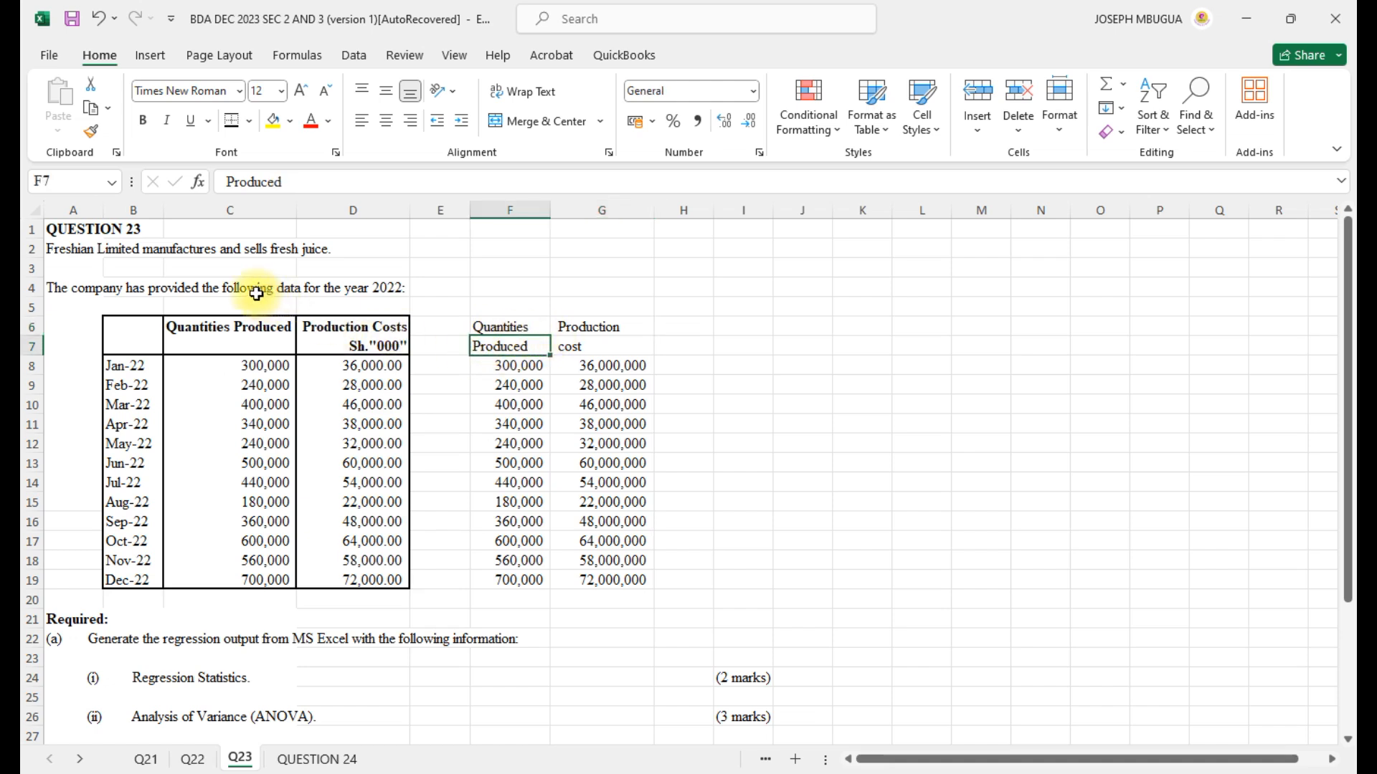
left_click(229, 183)
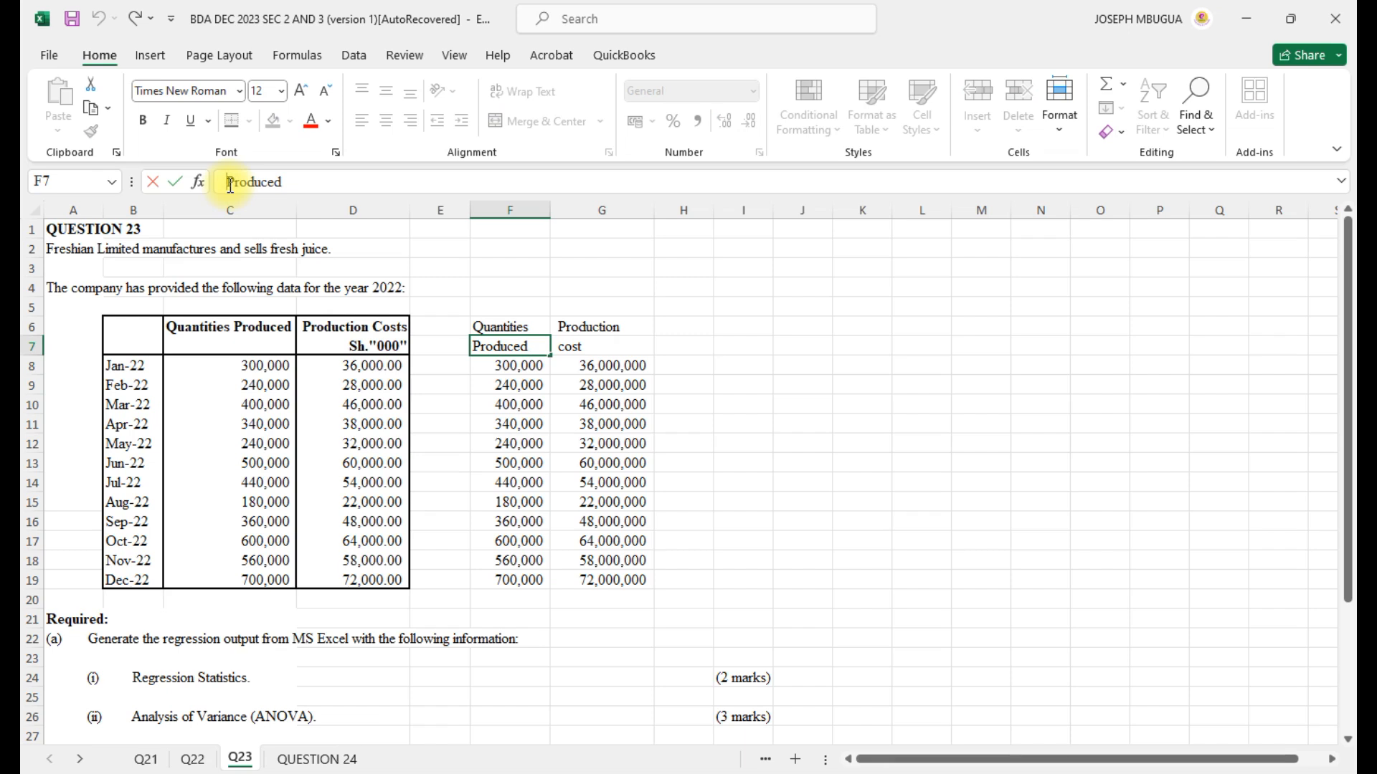
type("Quna")
key("BackSpace")
type("tities")
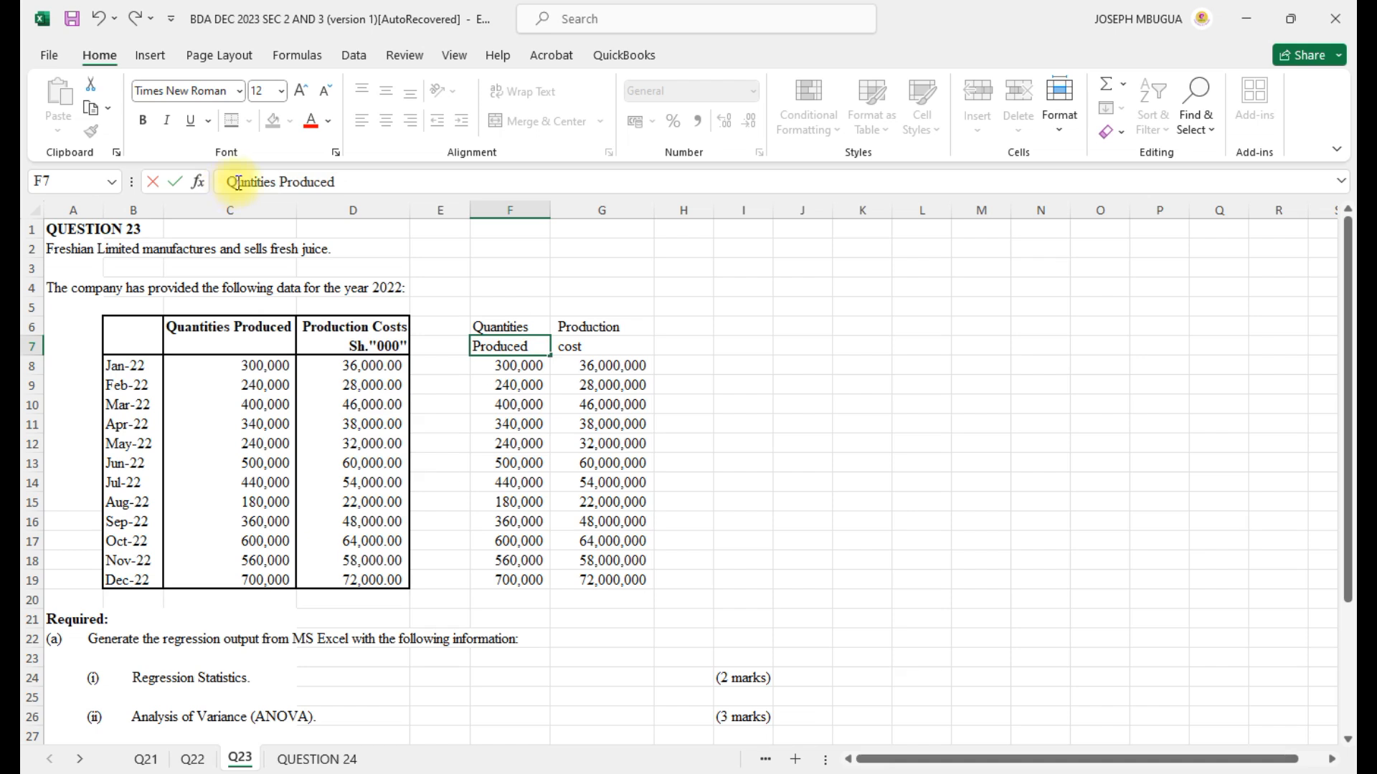
- Change the cost heading in G7 to the single-cell label "Production cost"
left_click(565, 349)
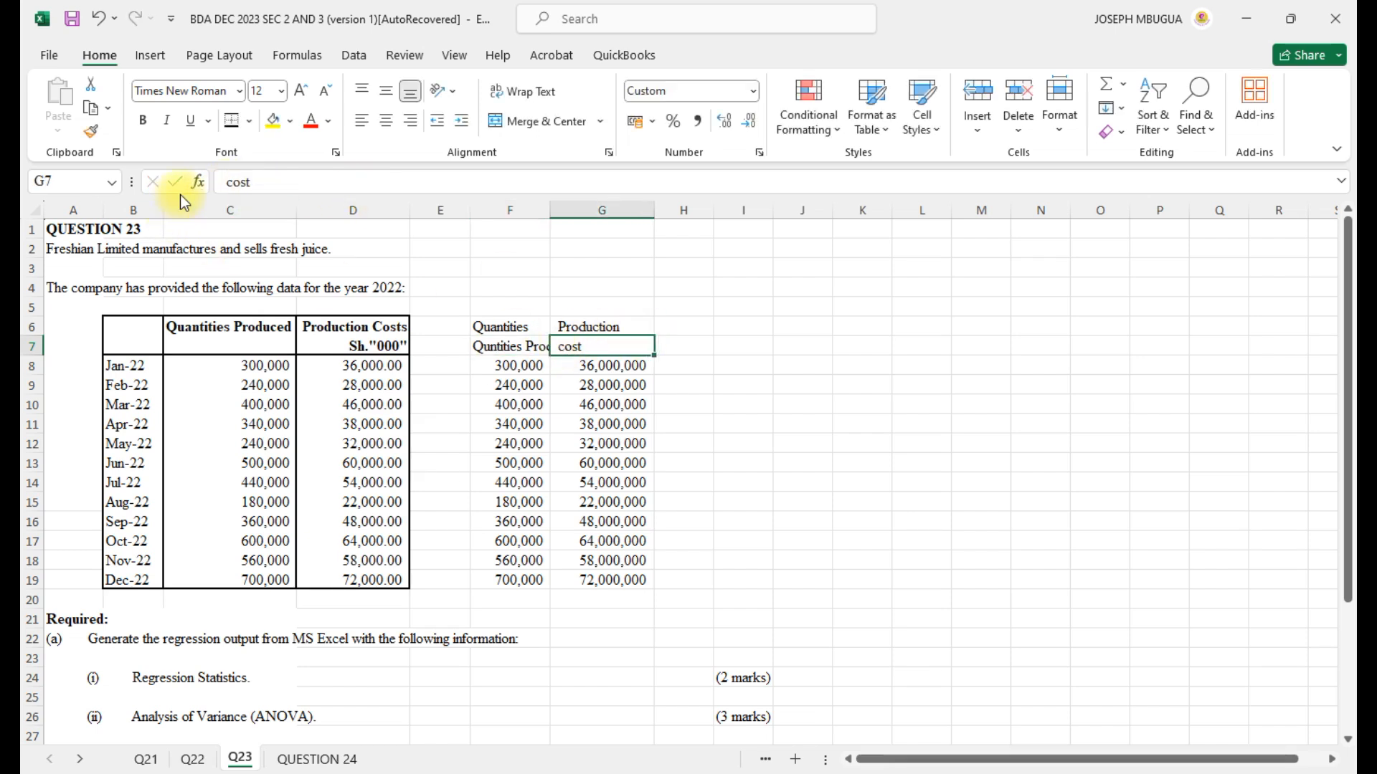
left_click(228, 184)
type("p")
key("BackSpace")
type("Pro")
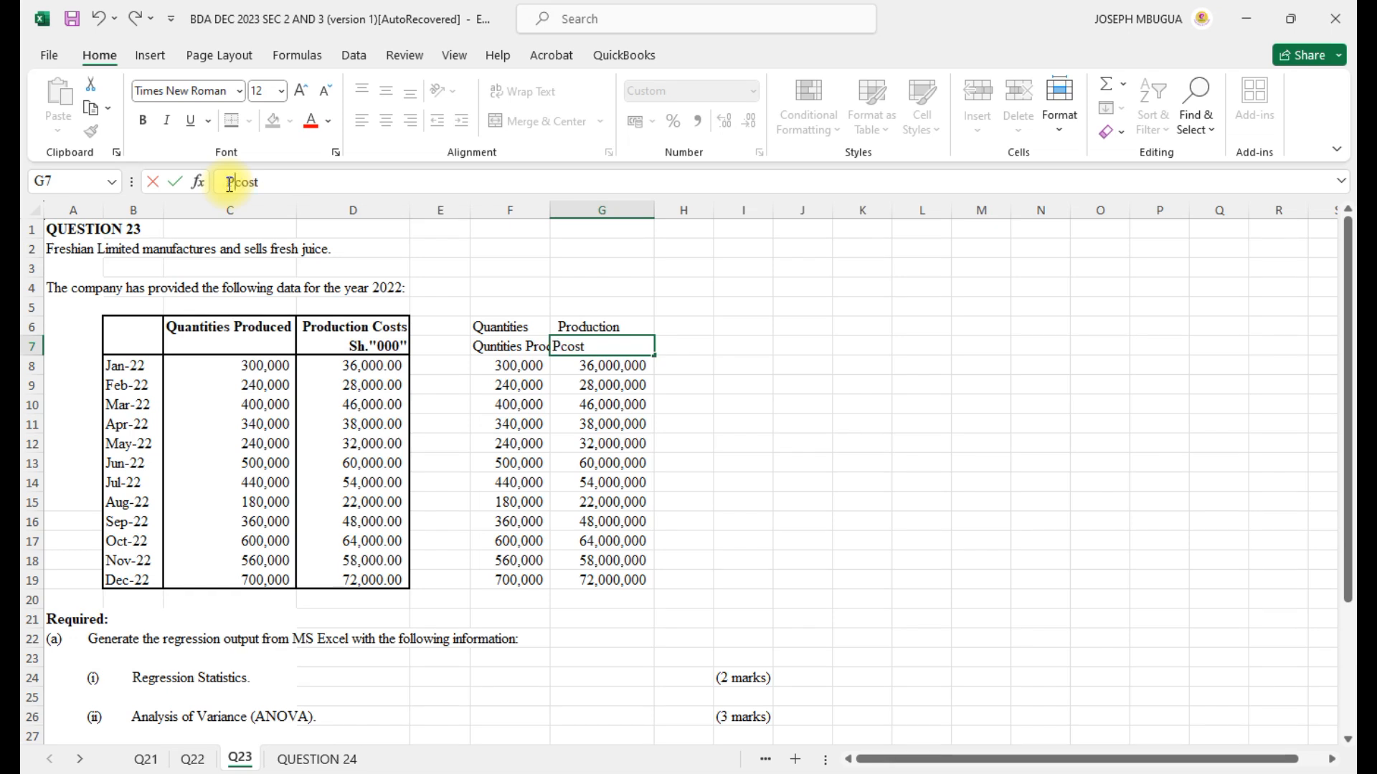
type("duction")
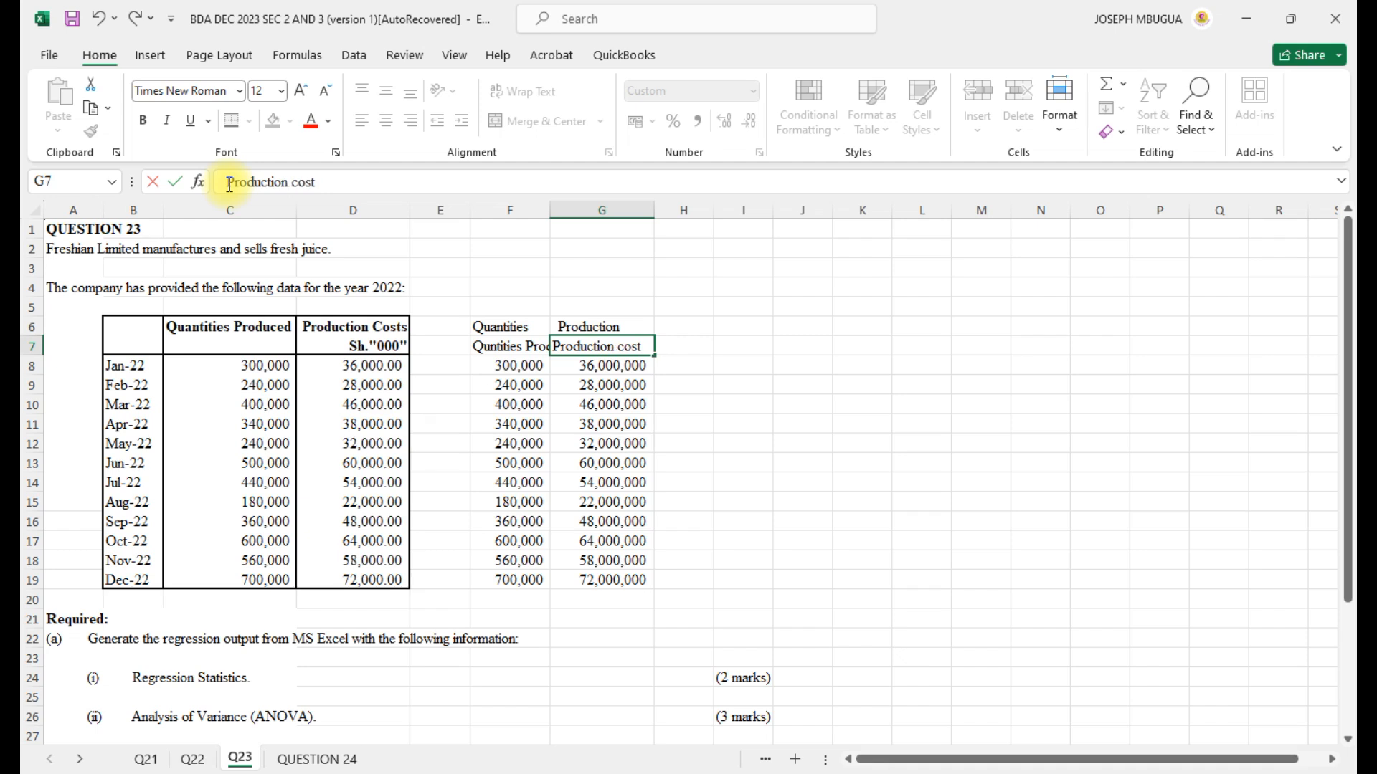
- Clear the leftover heading words "Quantities" in F6 and "Production" in G6
left_click(503, 325)
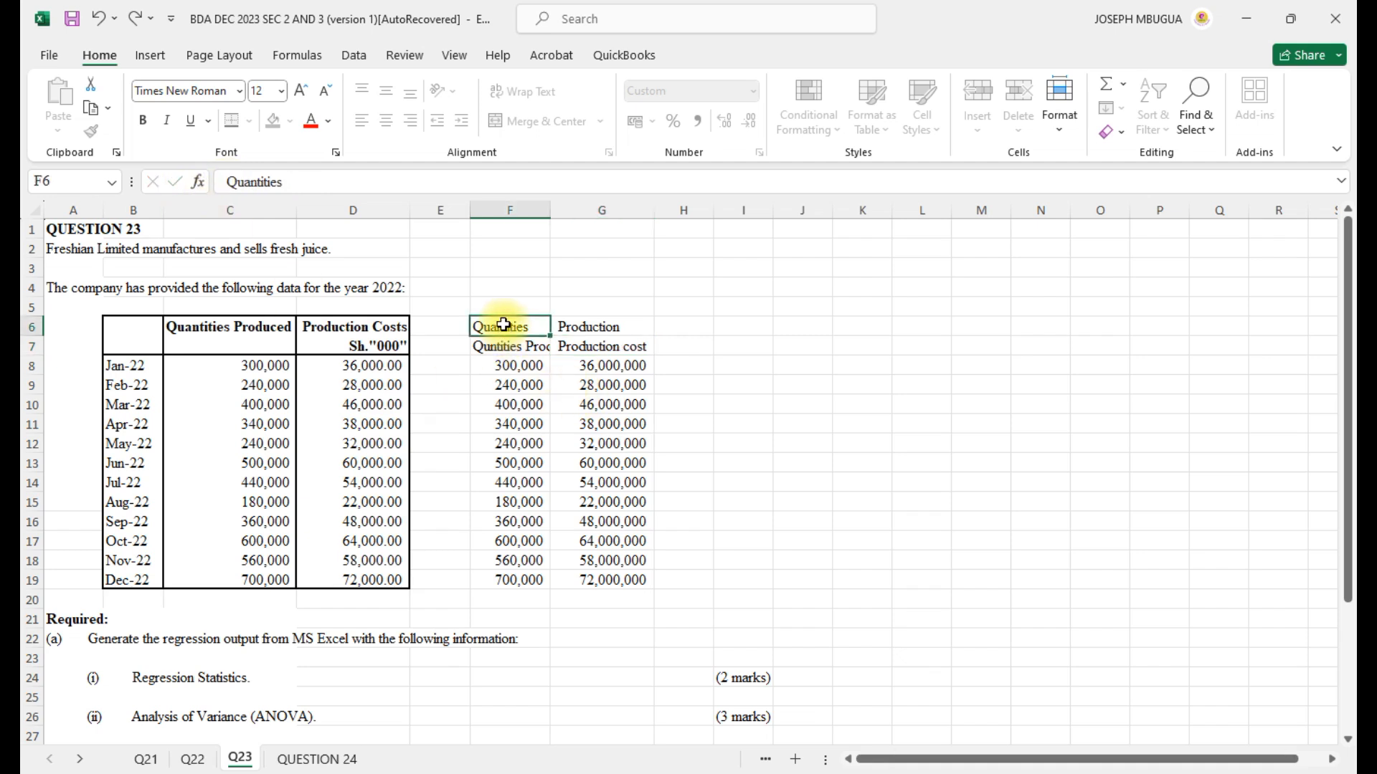
key("Delete")
left_click(595, 326)
key("Delete")
- Set the vertical text alignment of the quantity heading in F7 to Distributed so it wraps within the cell
left_click(509, 347)
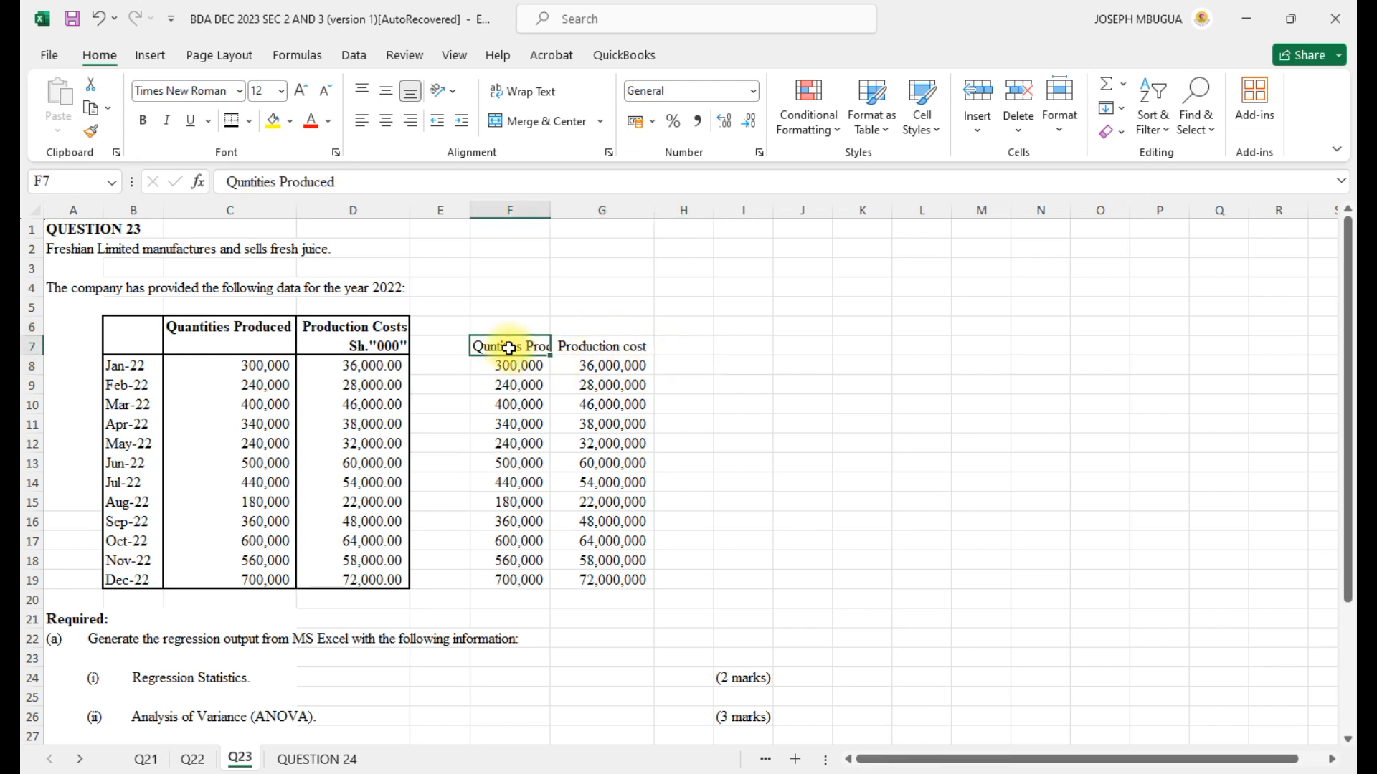
right_click(509, 349)
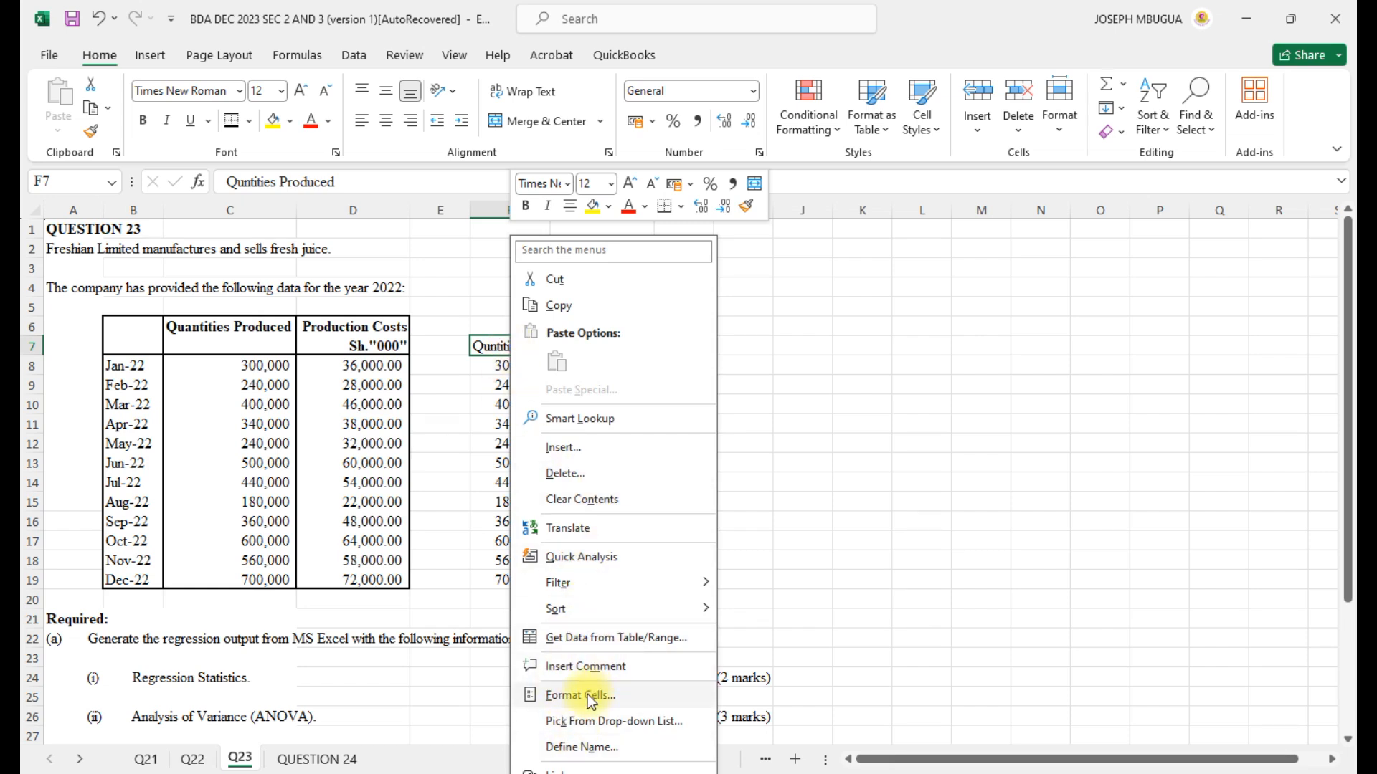
key("Escape")
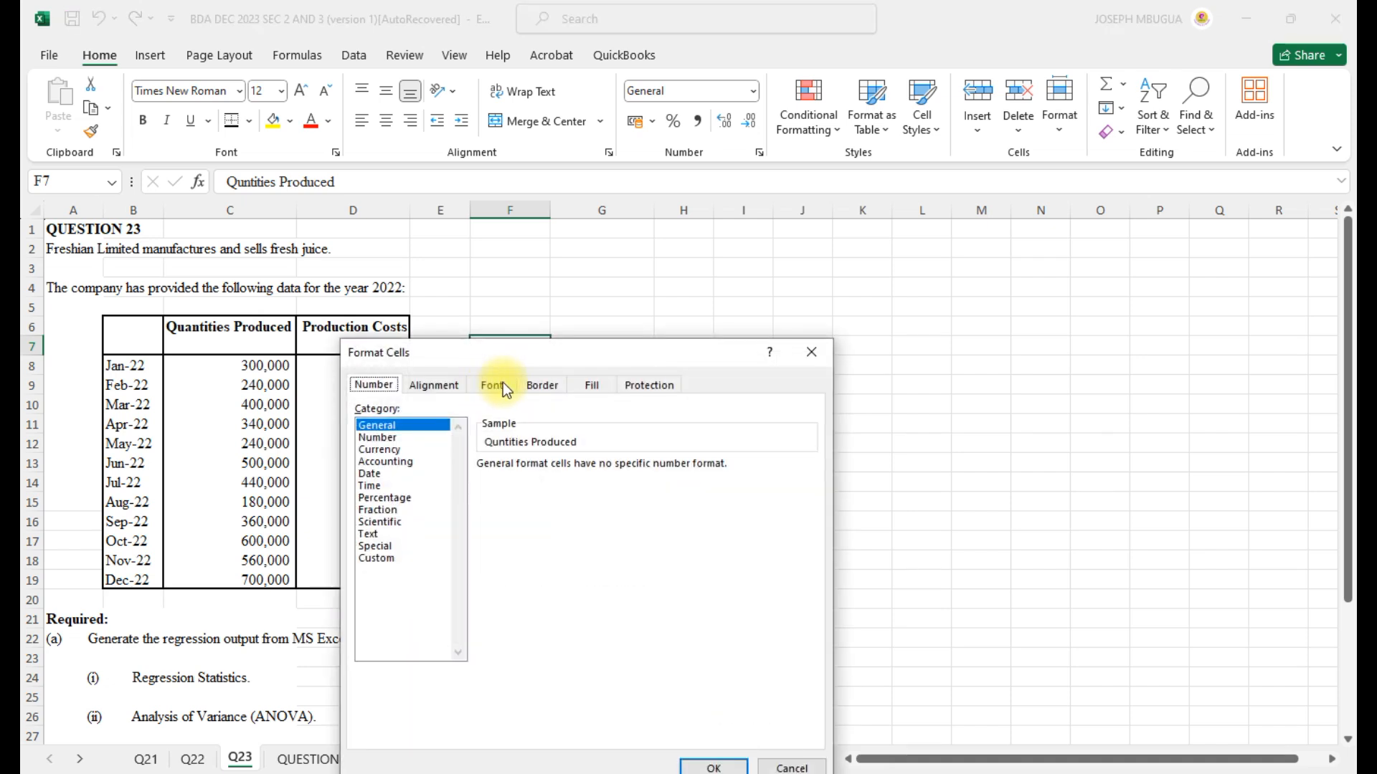
left_click(432, 385)
left_click(438, 486)
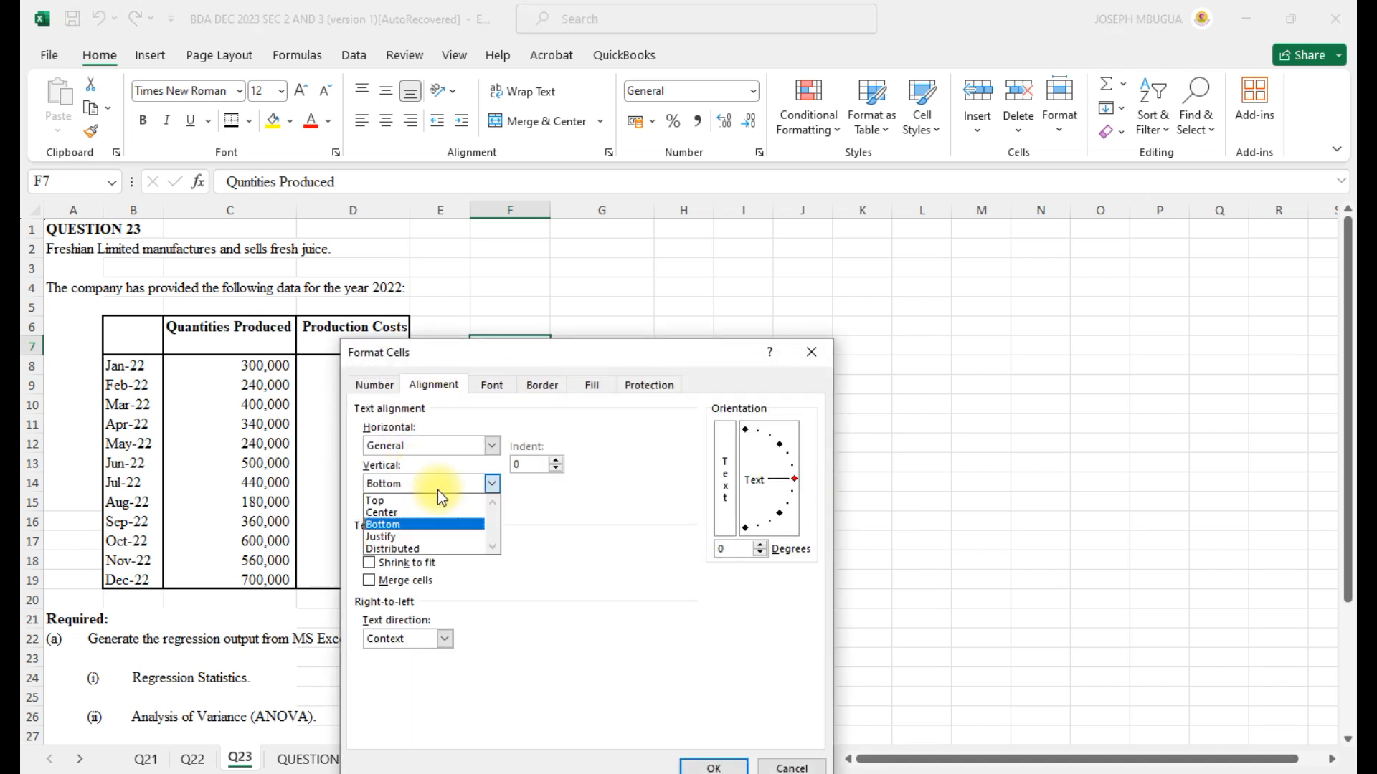
left_click(395, 549)
left_click(730, 770)
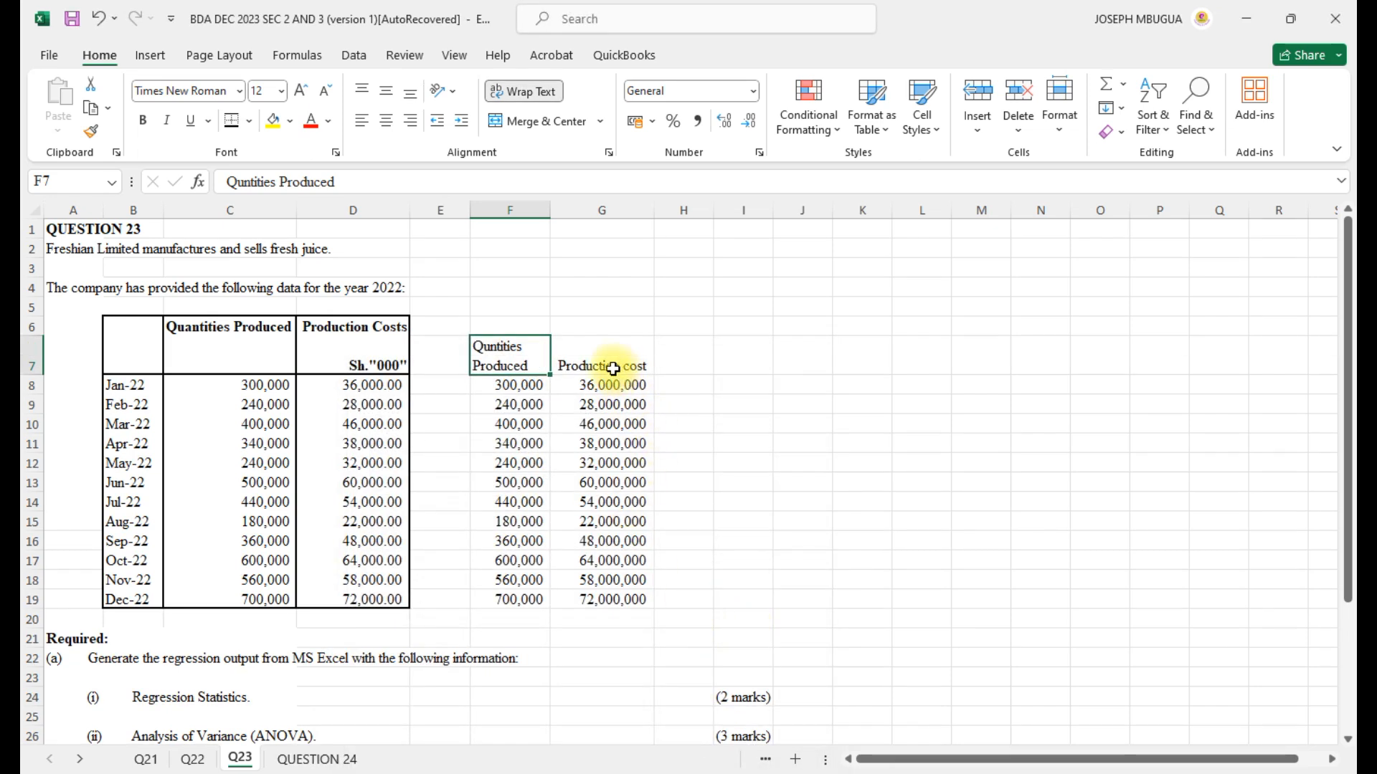
- Set the vertical text alignment of the cost heading in G7 to Distributed and narrow column G so the heading wraps
left_click(607, 365)
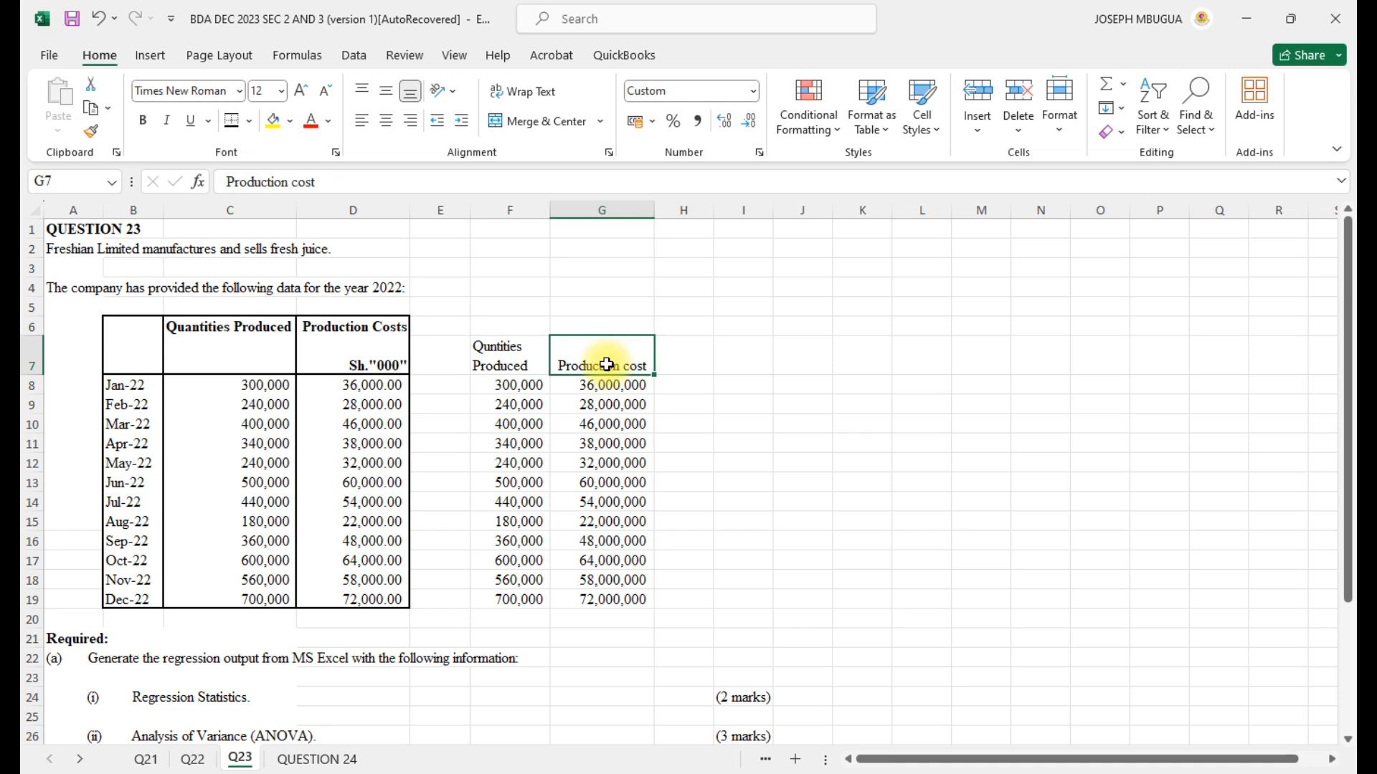
right_click(607, 364)
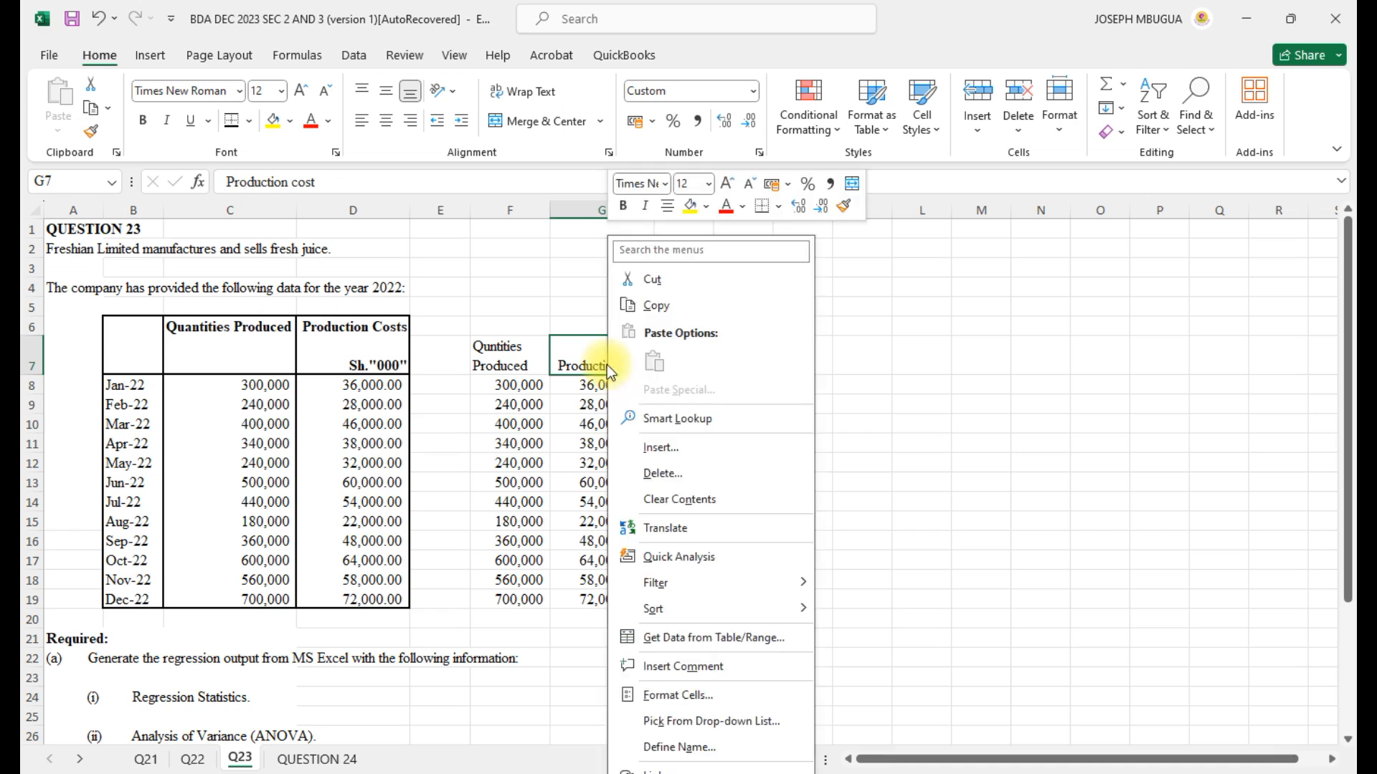
left_click(675, 696)
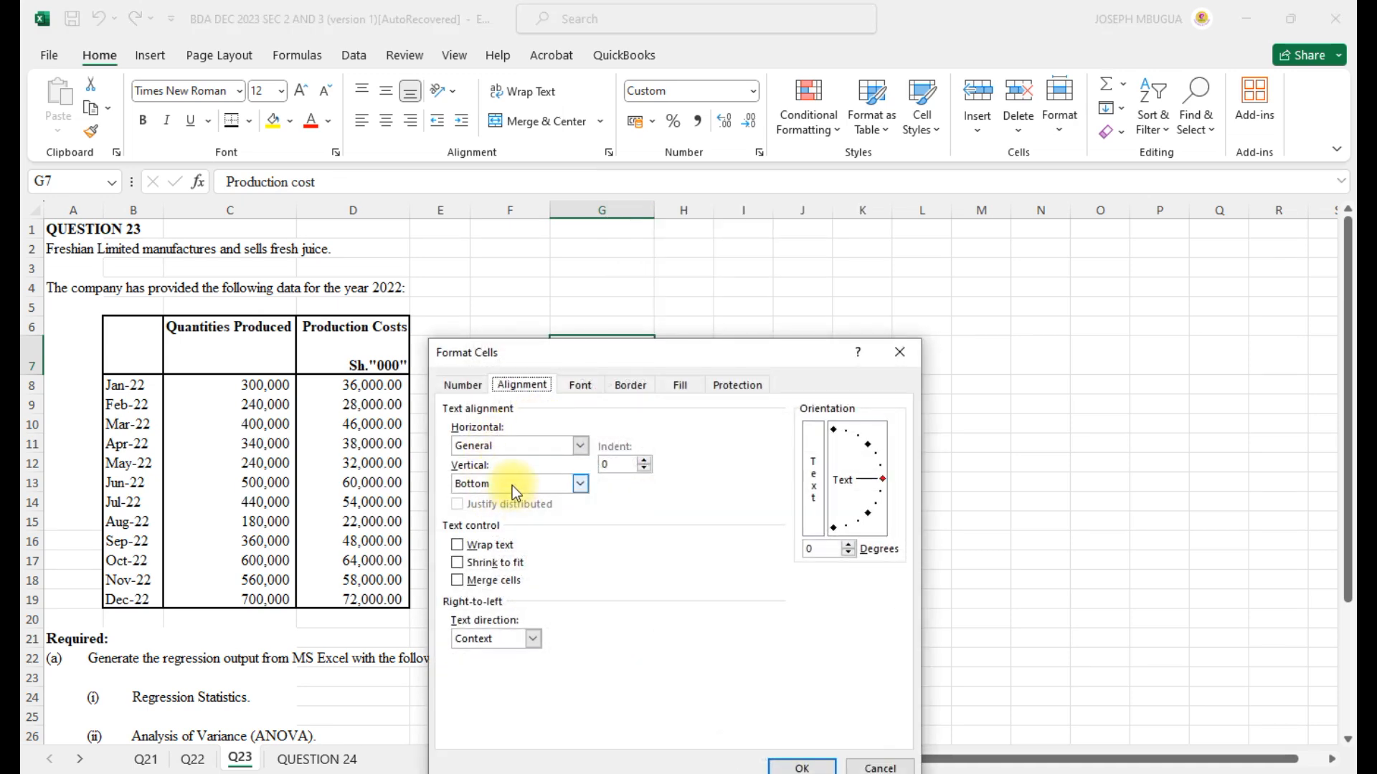
left_click(512, 484)
left_click(483, 545)
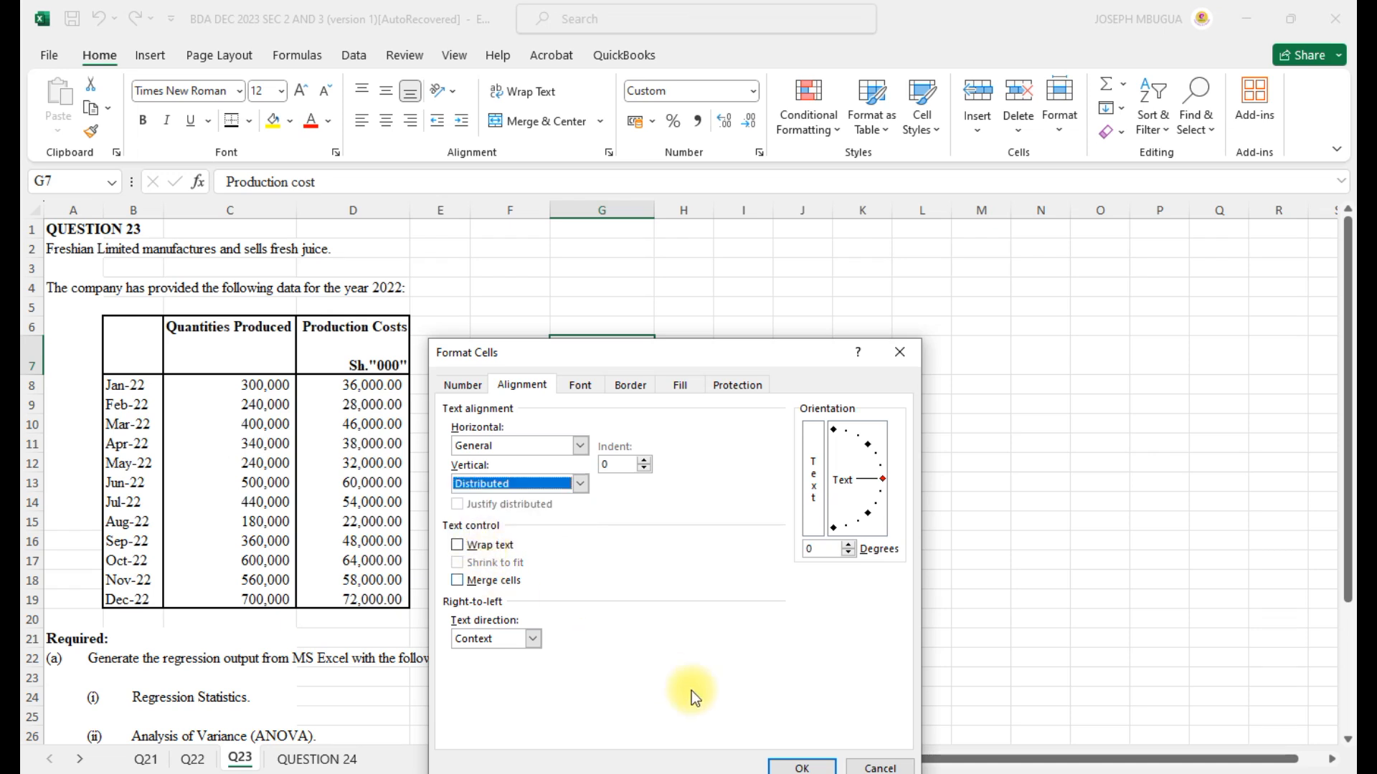
left_click(800, 766)
left_click(922, 499)
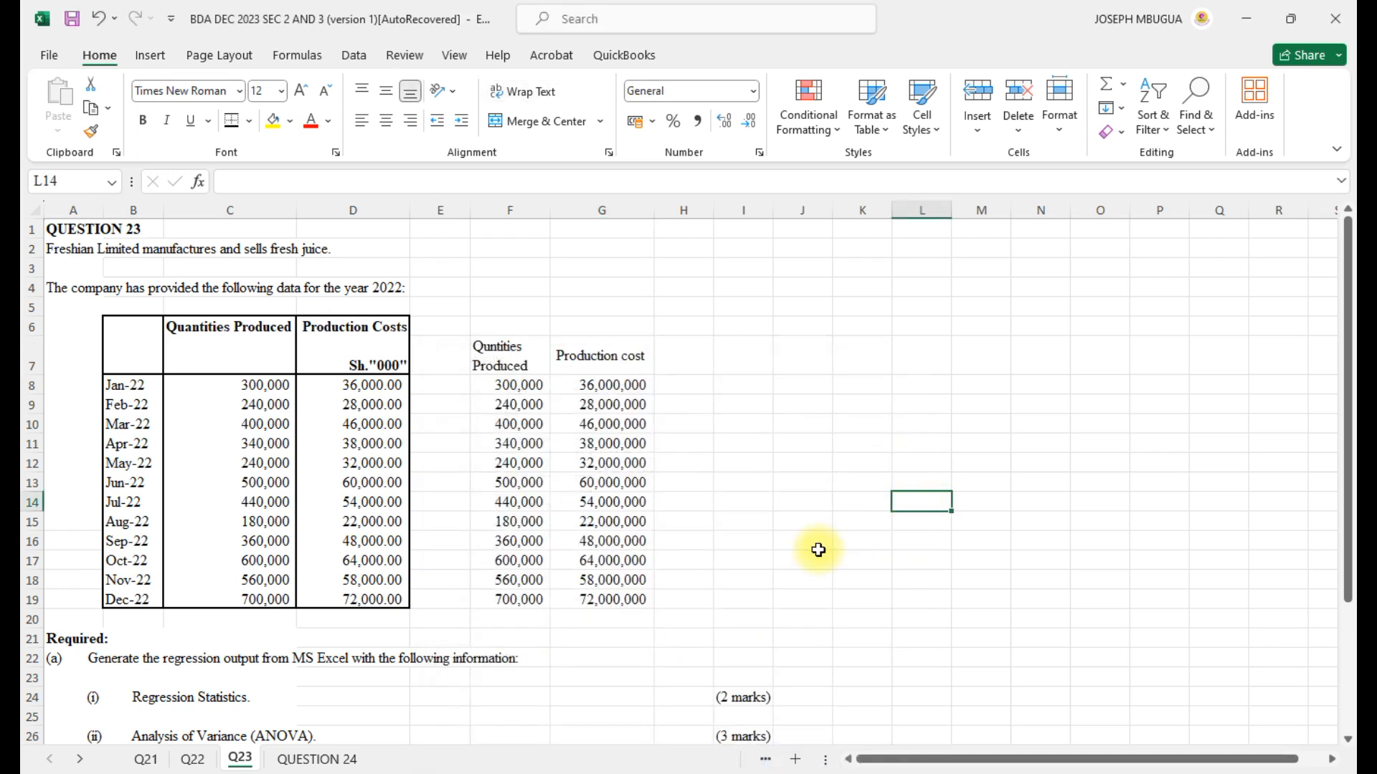
left_click_drag(655, 213, 637, 212)
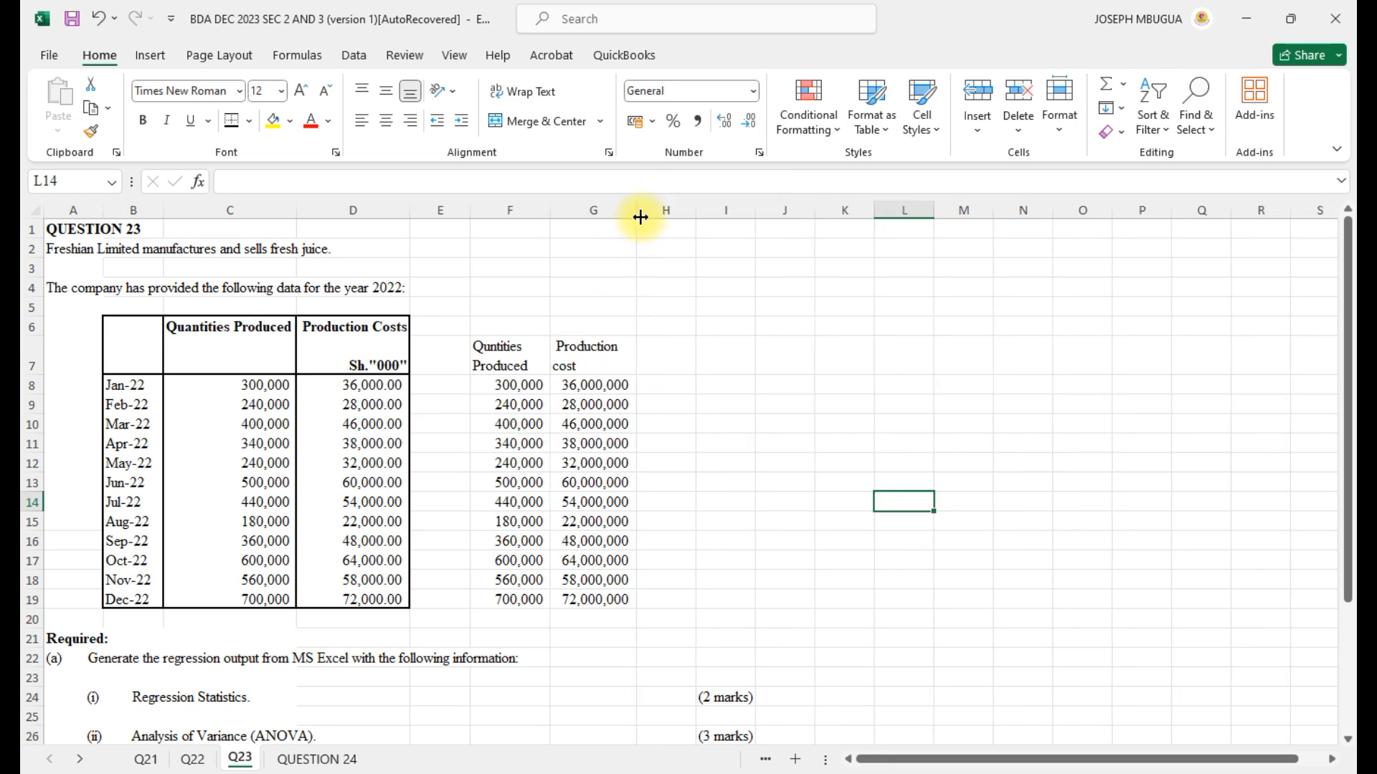
- Review the production data and the regression output requirements listed under part (a) of Question 23
scroll(730, 557, "down", 2)
scroll(729, 557, "down", 2)
scroll(729, 557, "up", 4)
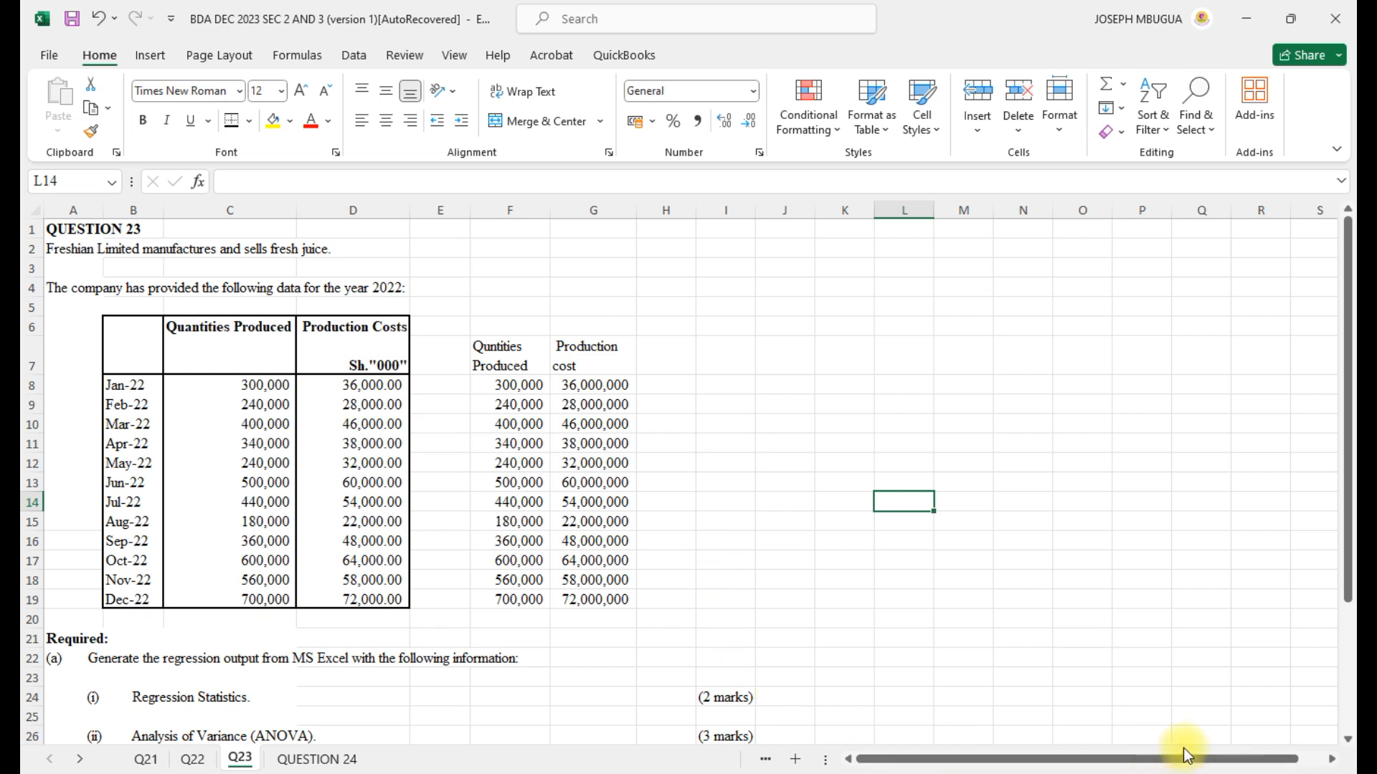
left_click(1258, 756)
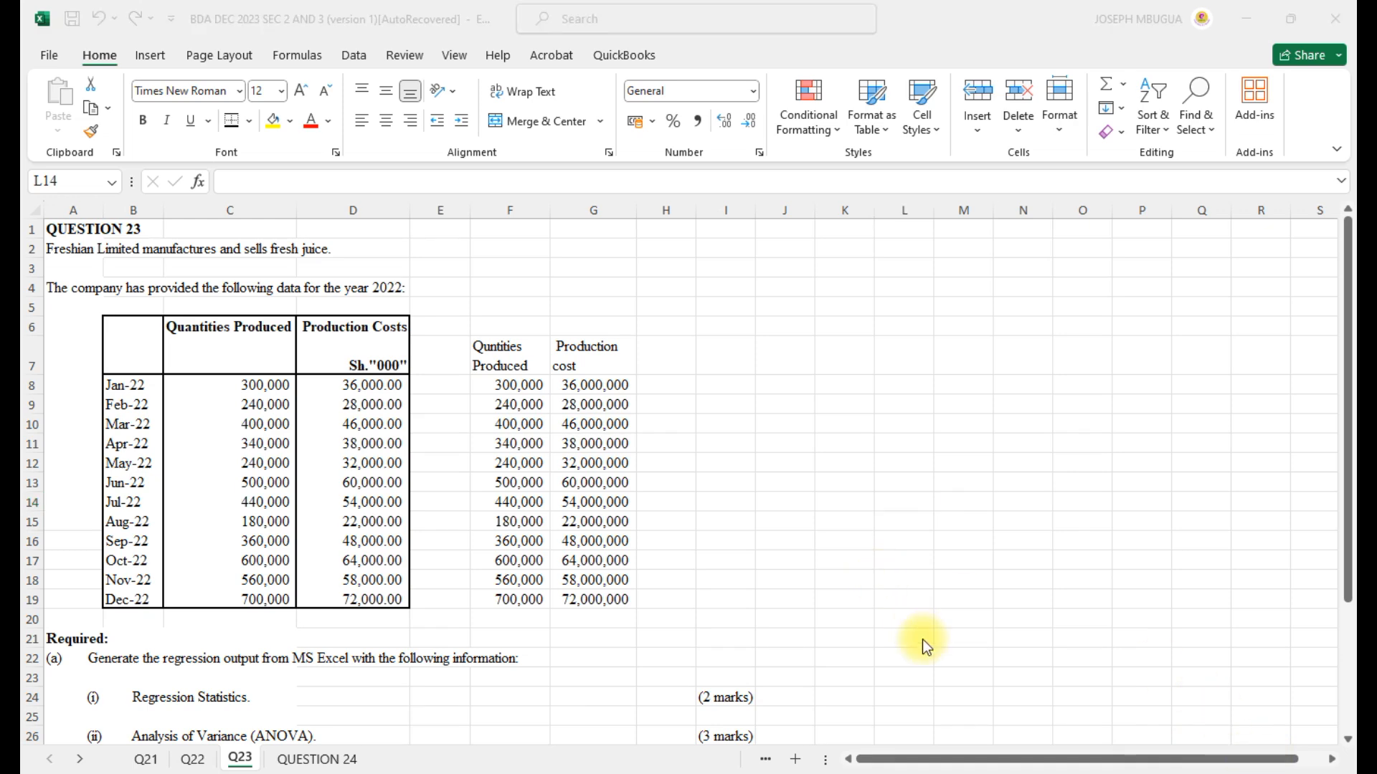
left_click(889, 533)
scroll(930, 624, "down", 5)
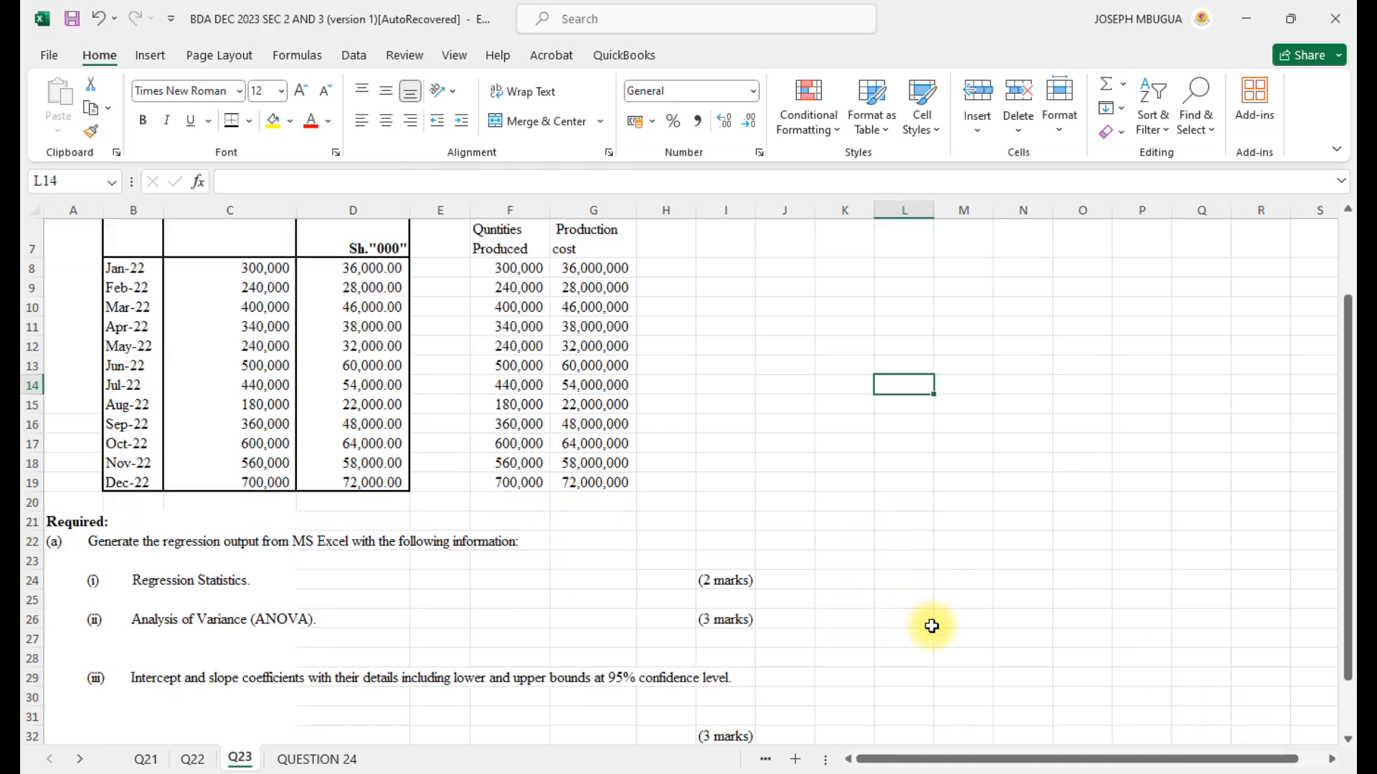
scroll(931, 626, "up", 2)
scroll(930, 626, "up", 2)
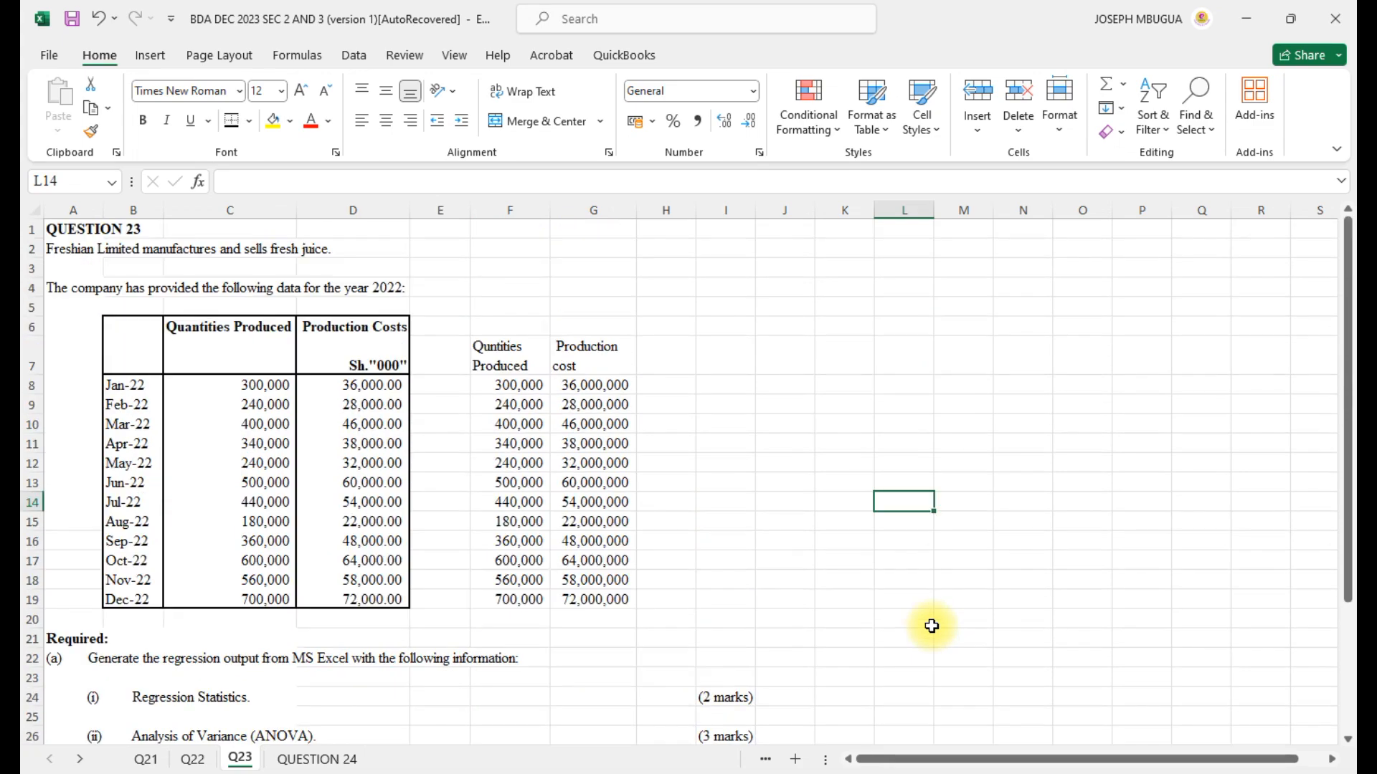
scroll(810, 611, "down", 1)
scroll(809, 610, "down", 5)
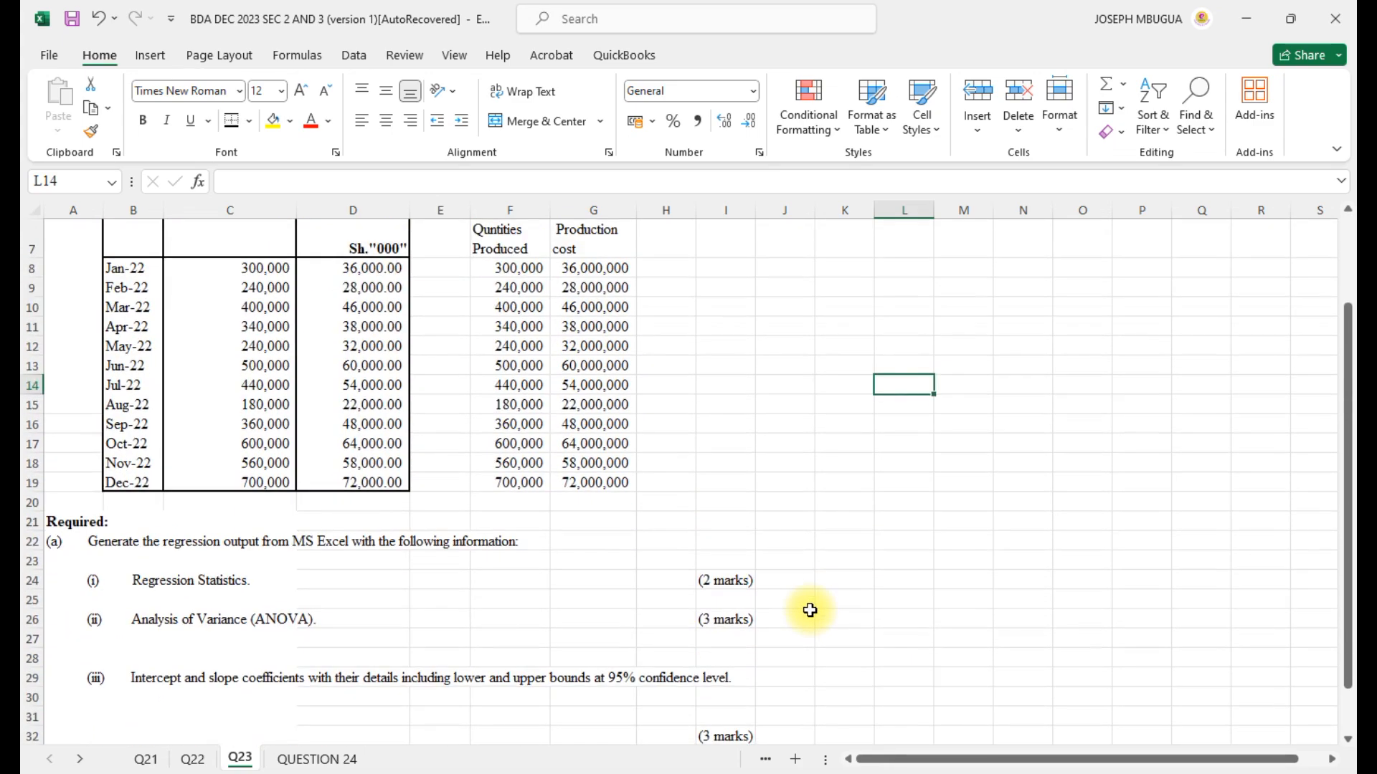
scroll(810, 610, "up", 4)
scroll(809, 610, "up", 2)
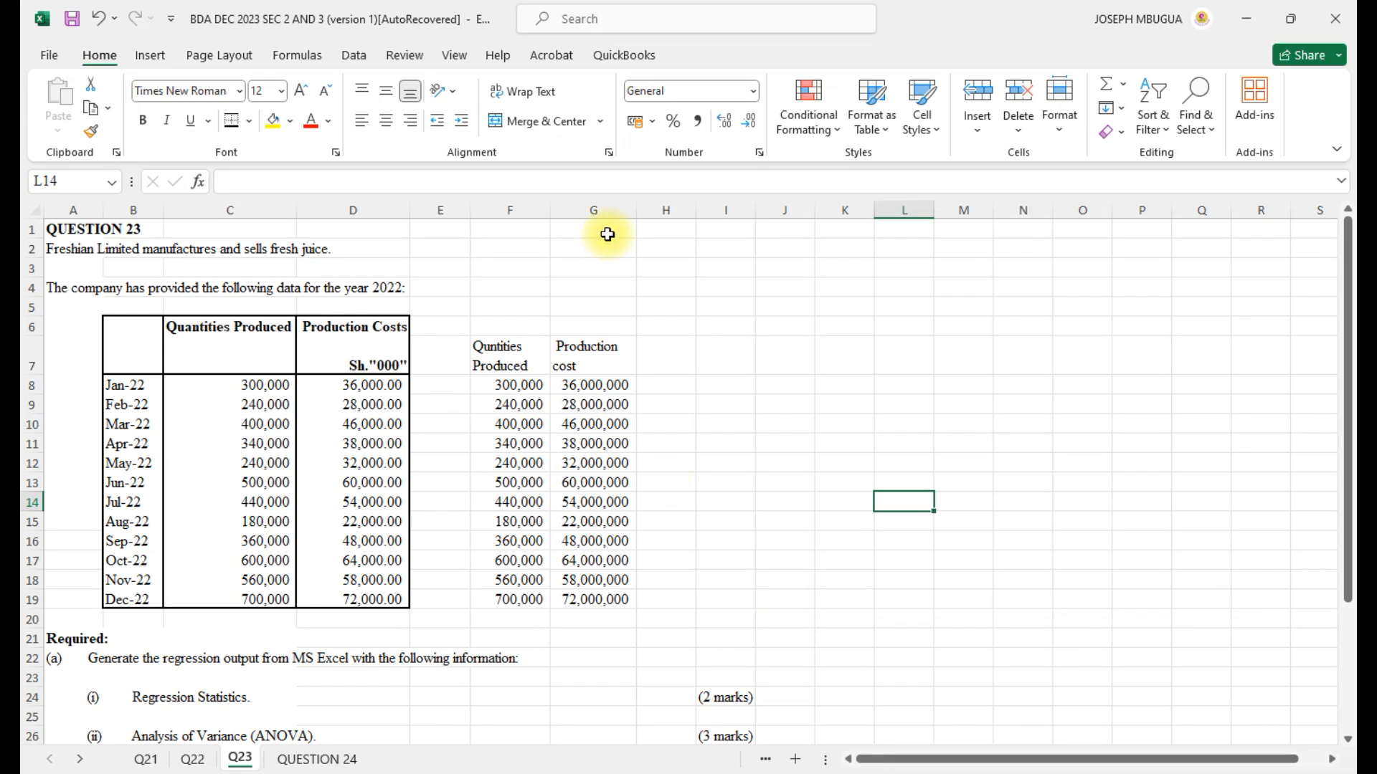
- Enable the Analysis ToolPak add-in through the Excel Add-ins manager in the program options
left_click(358, 61)
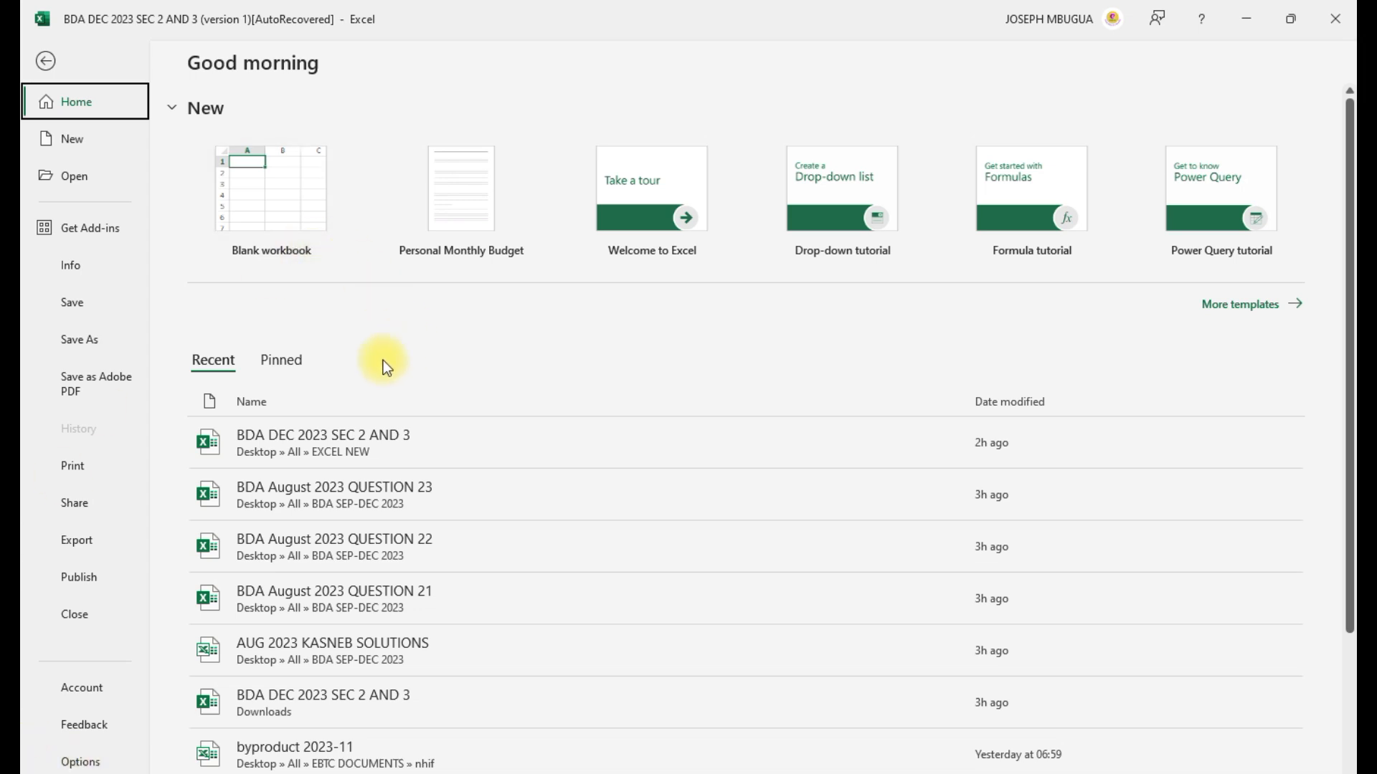
left_click(79, 762)
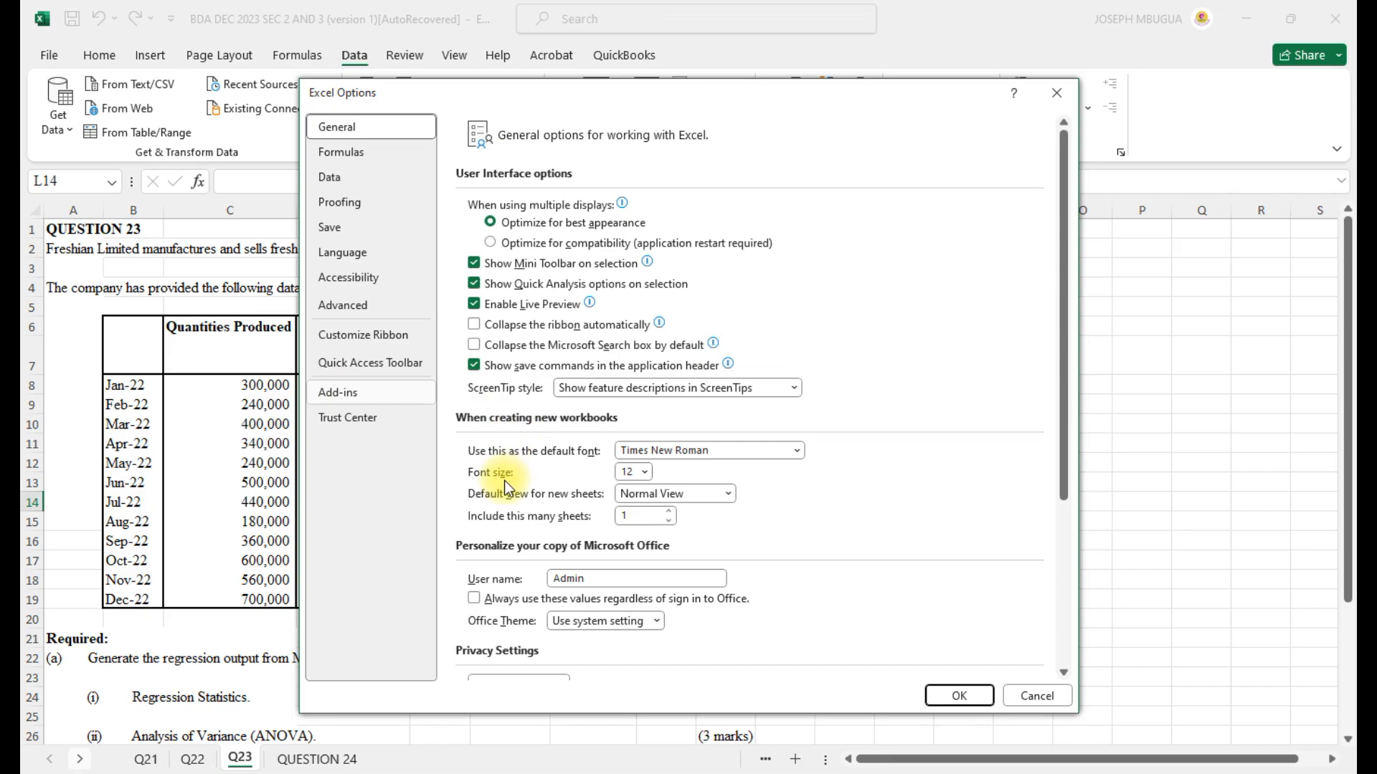
key("Escape")
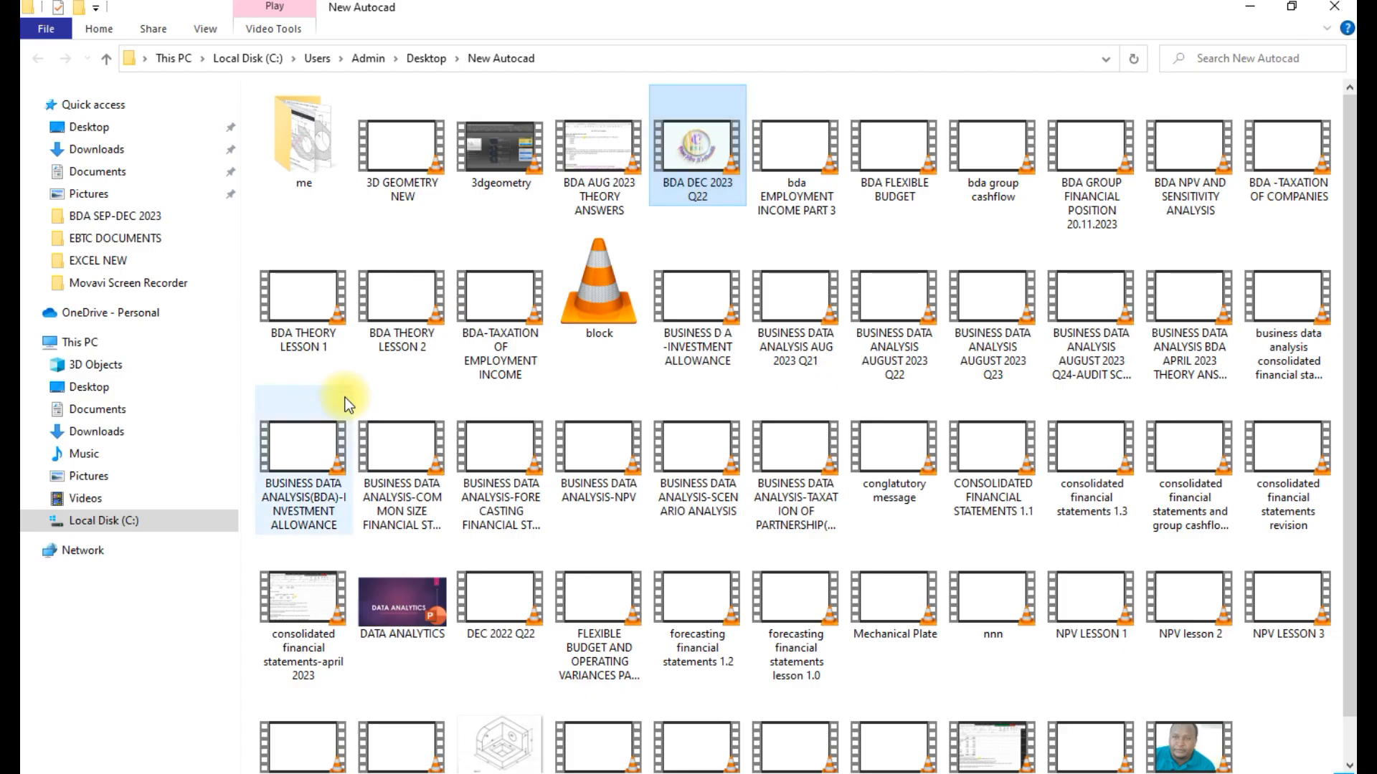
left_click(373, 773)
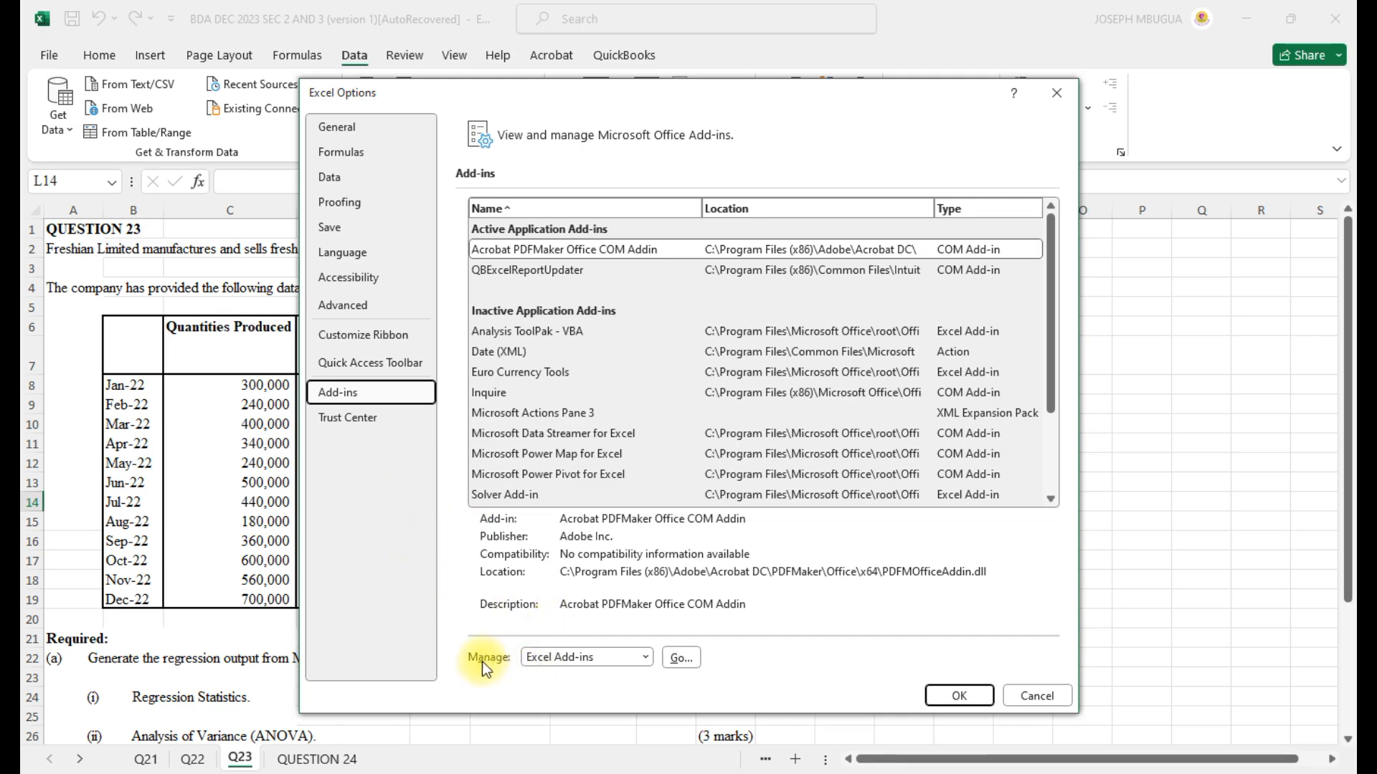
left_click(677, 658)
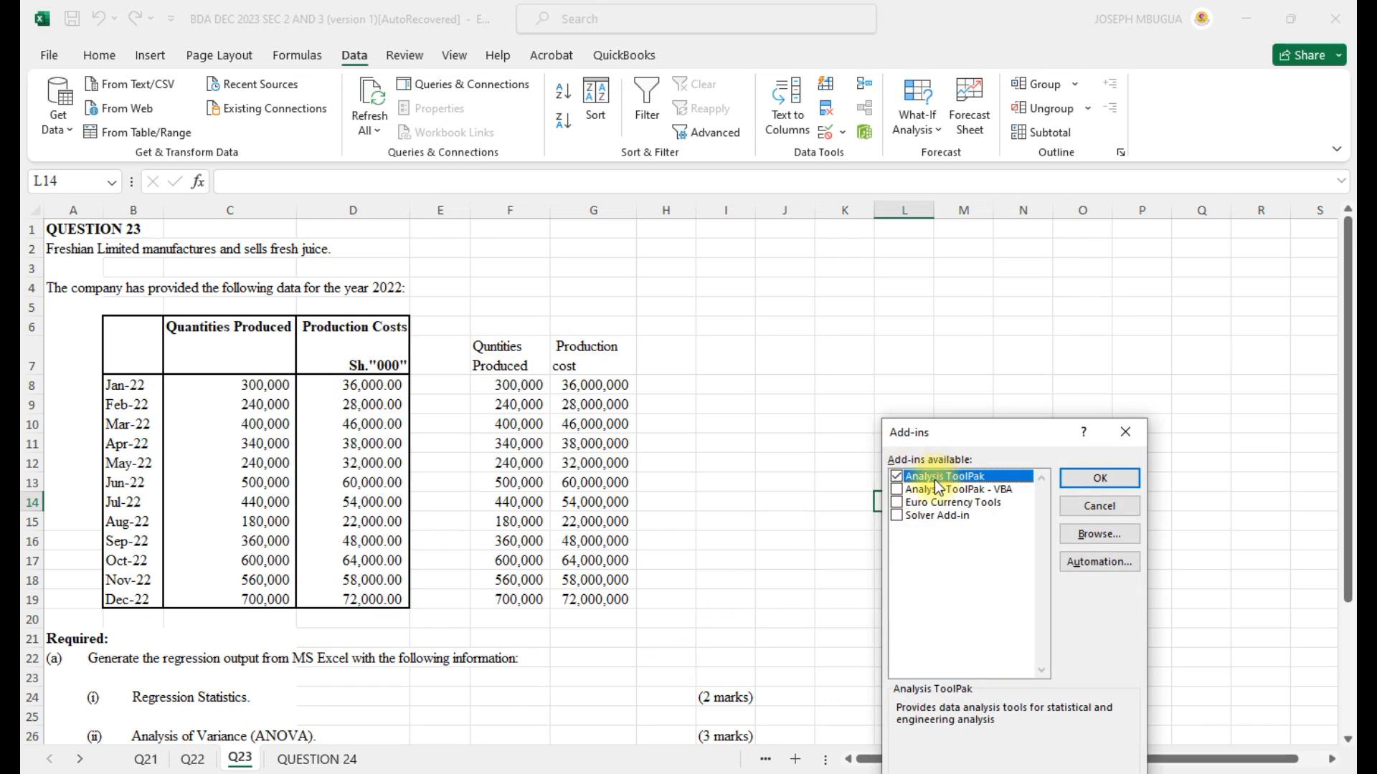
left_click(1103, 479)
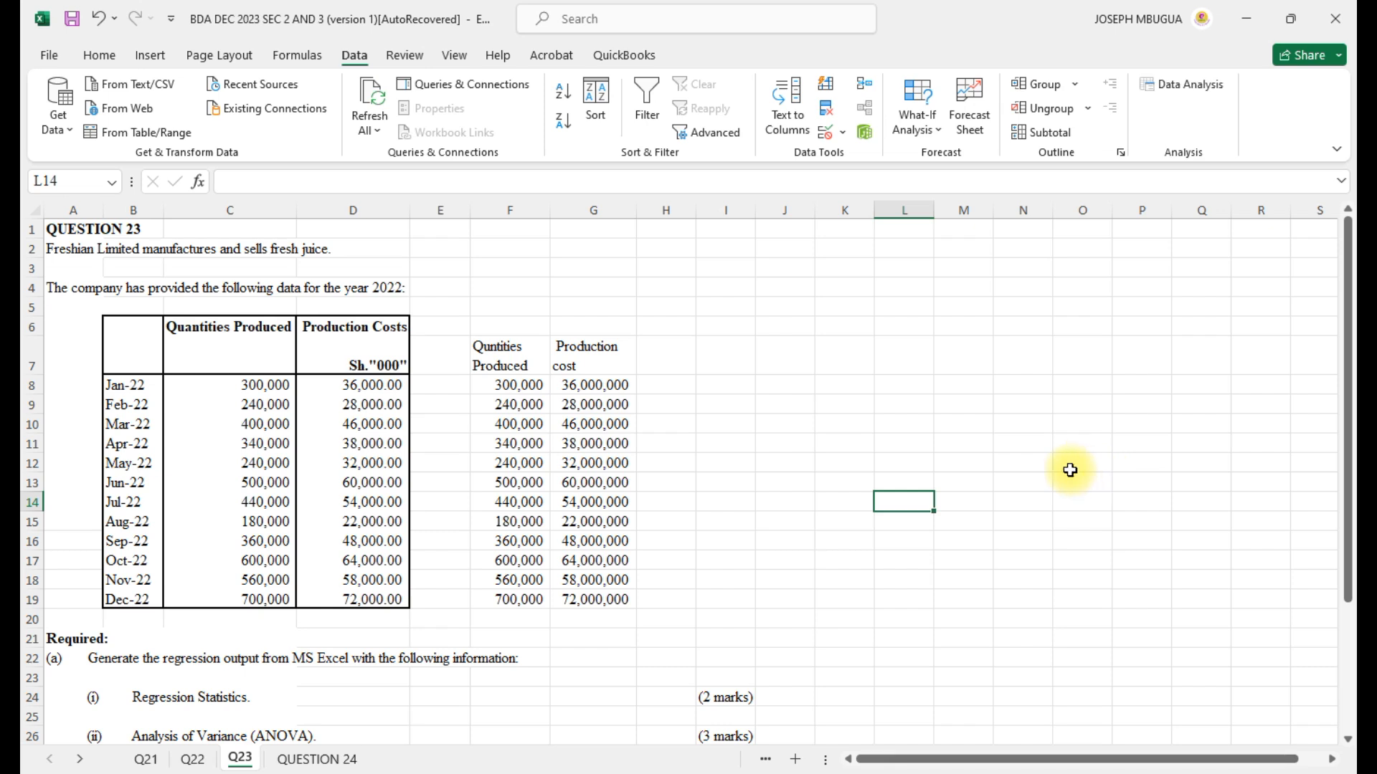
- Correct the spelling of the quantity heading in F7 to "Quantities Produced"
left_click(1190, 85)
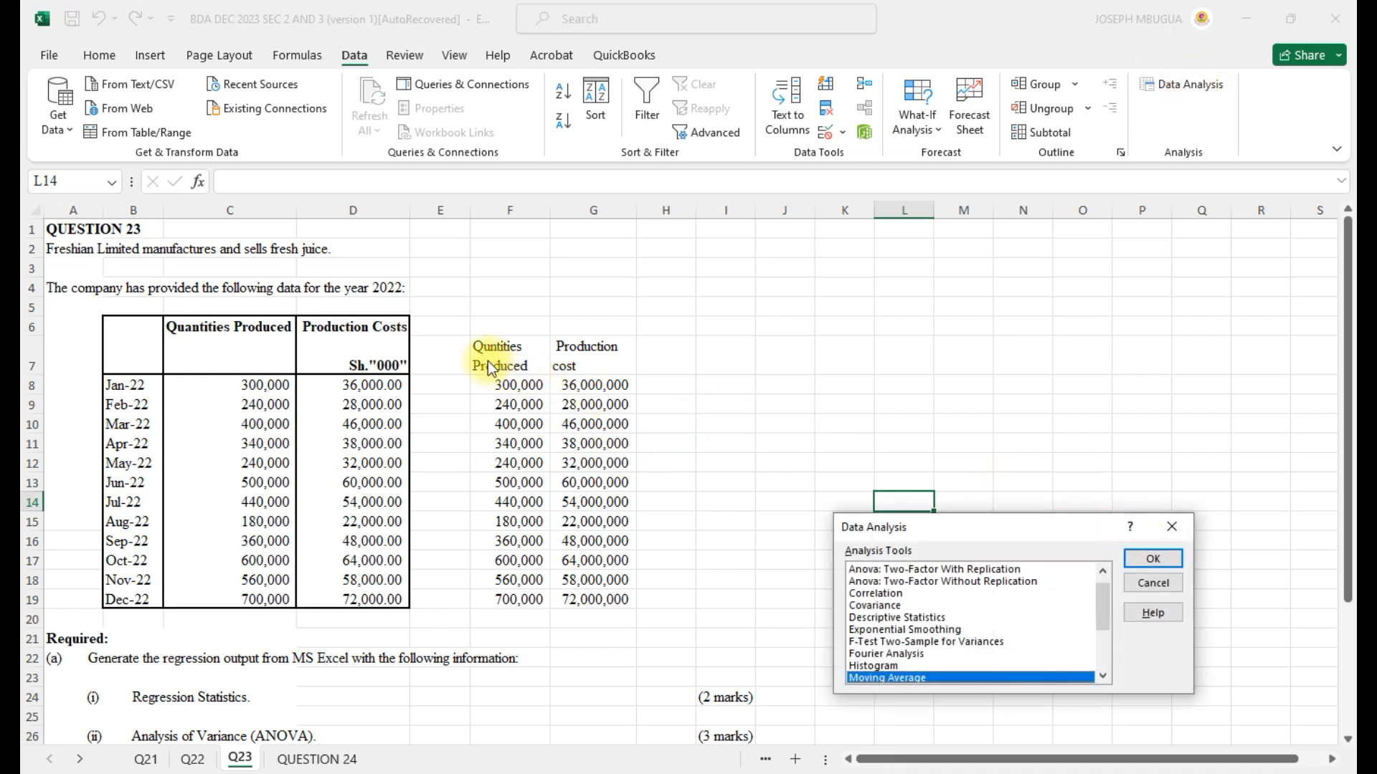
left_click(1172, 529)
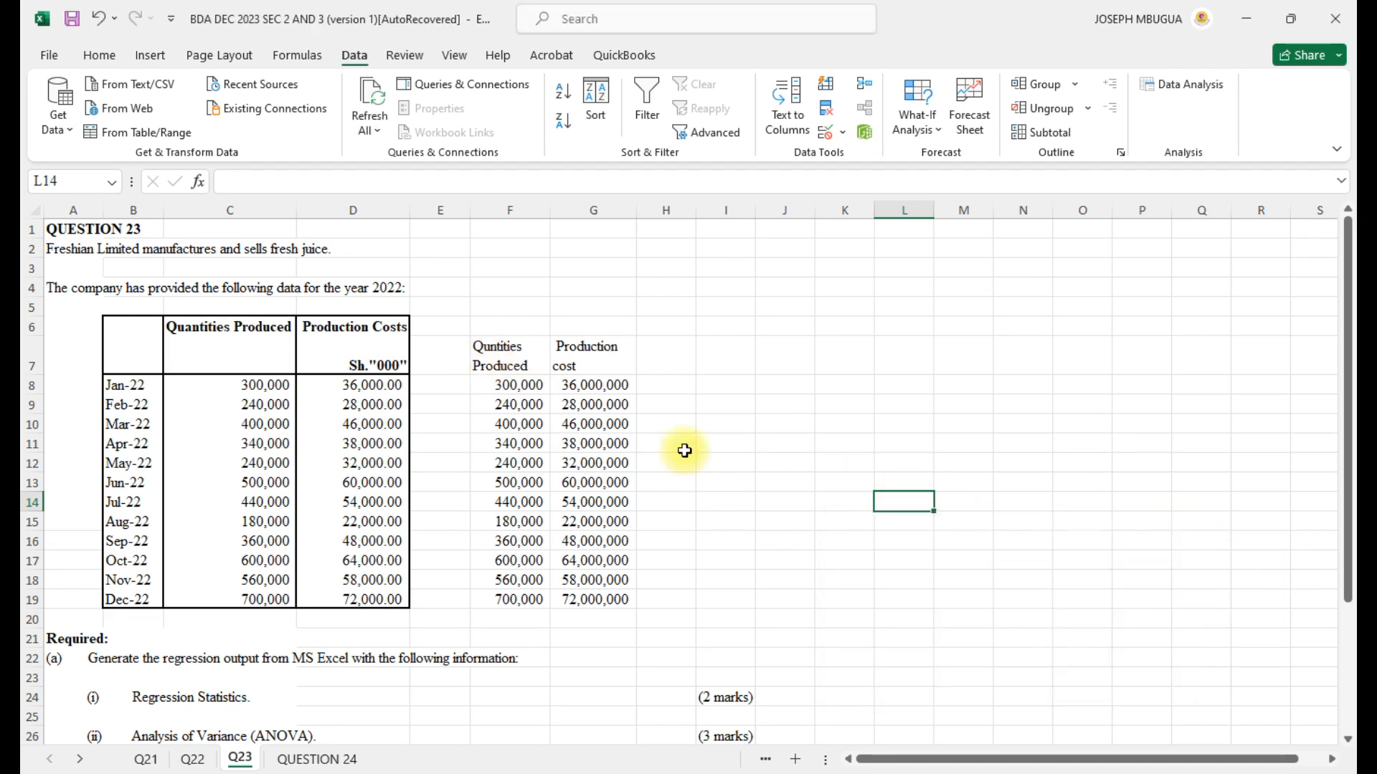
left_click(512, 356)
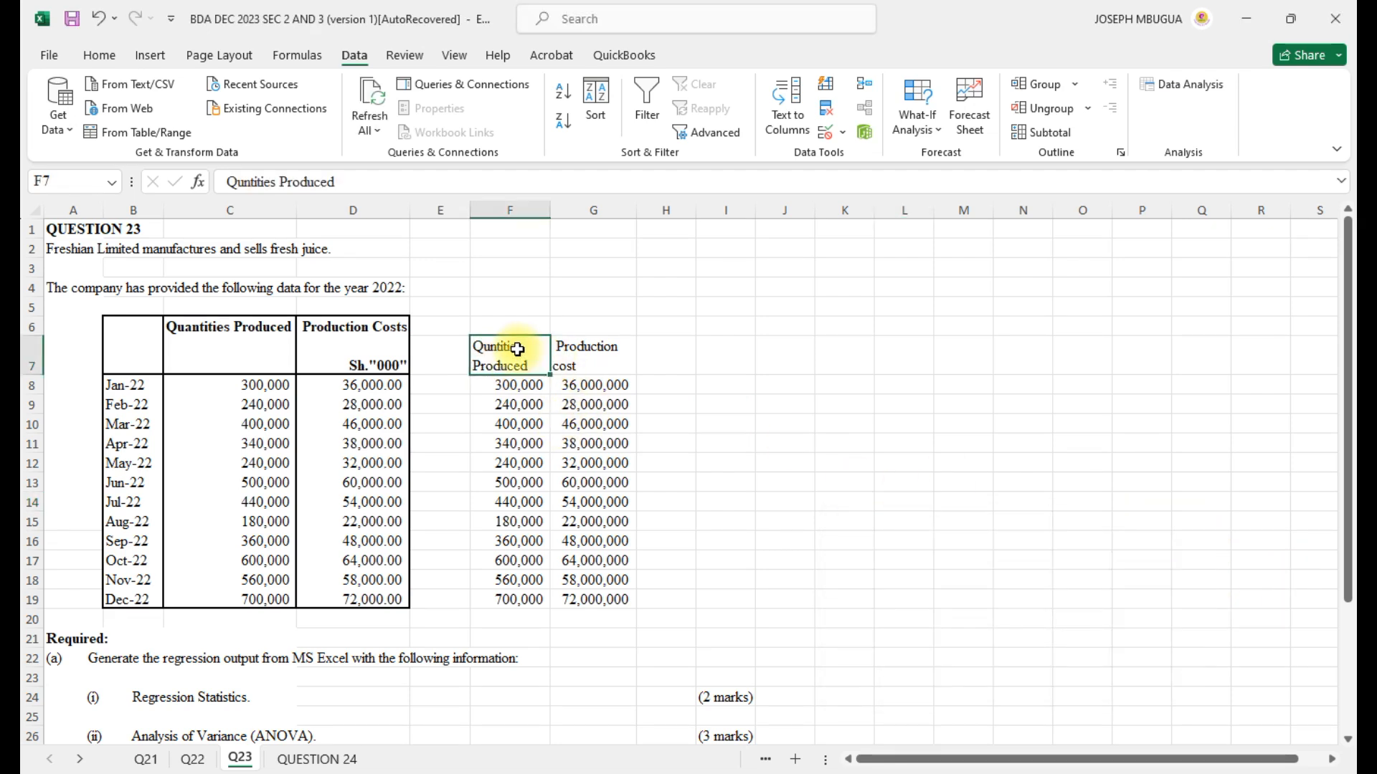
left_click(246, 183)
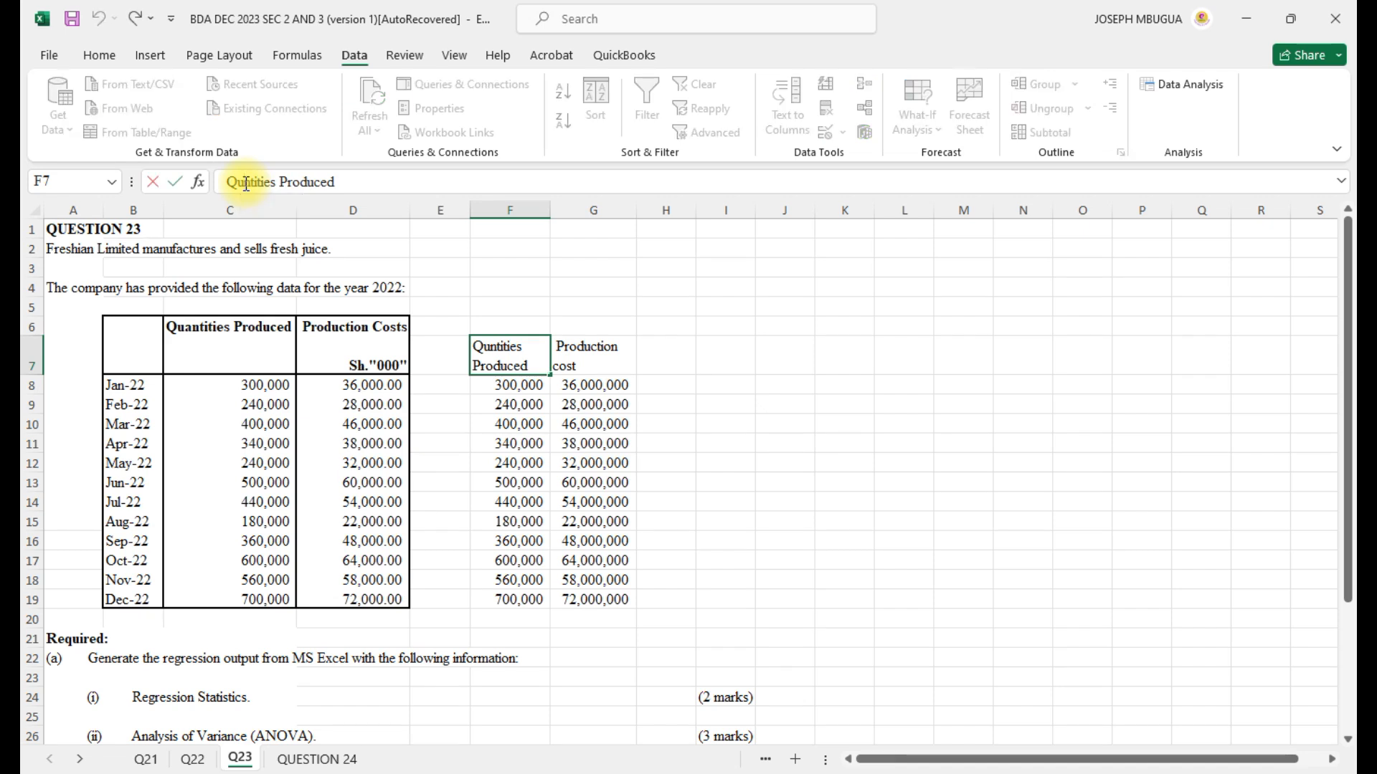
left_click(805, 440)
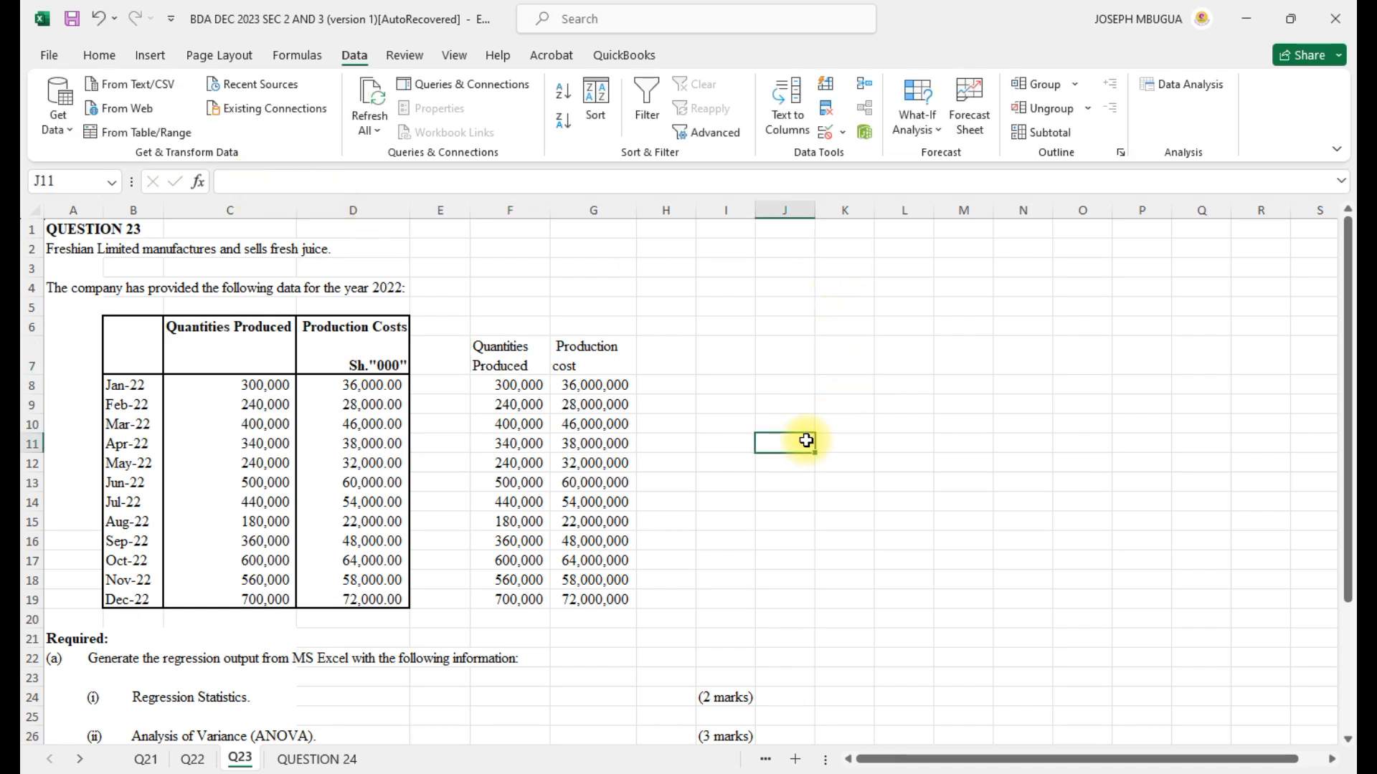
- Start a Regression data analysis with G7:G19 as the input Y range and F7:F19 as the input X range
left_click(1177, 92)
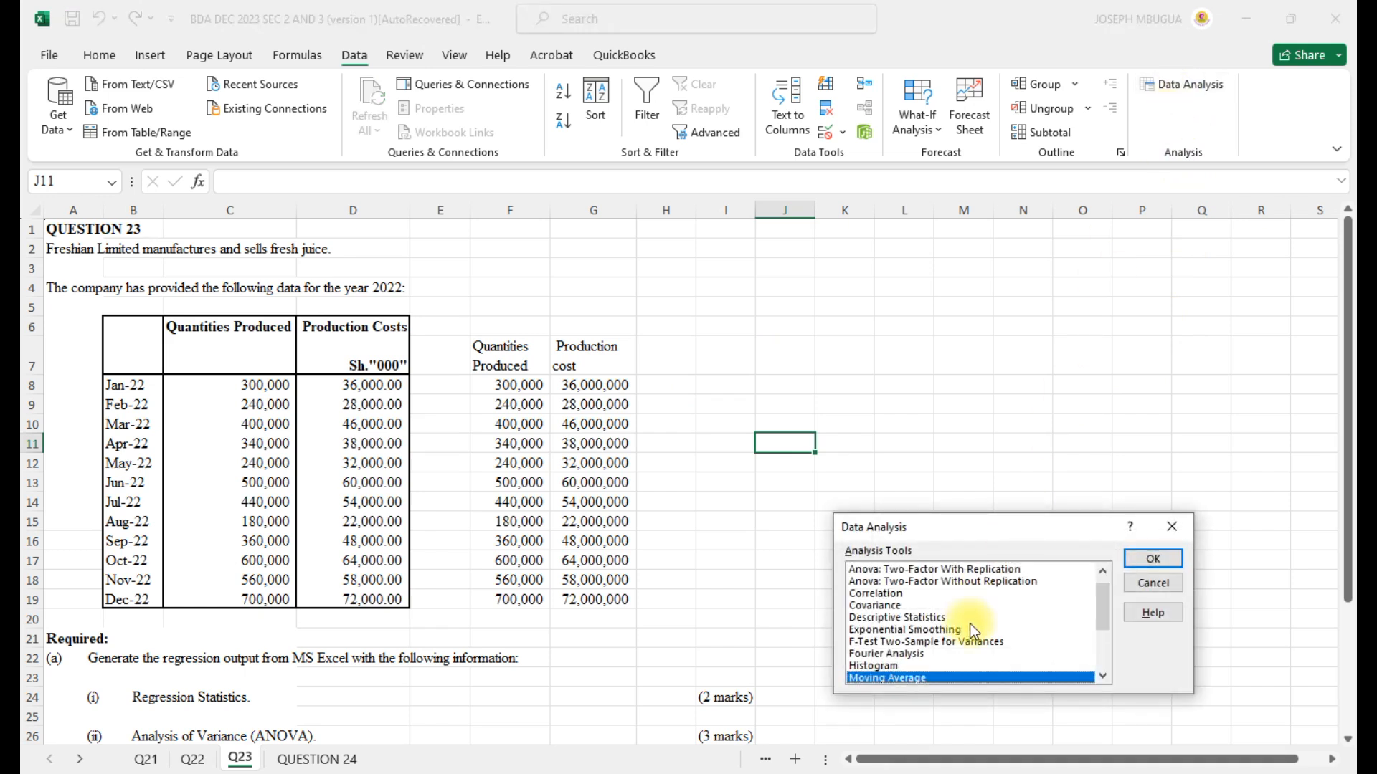
scroll(909, 661, "down", 2)
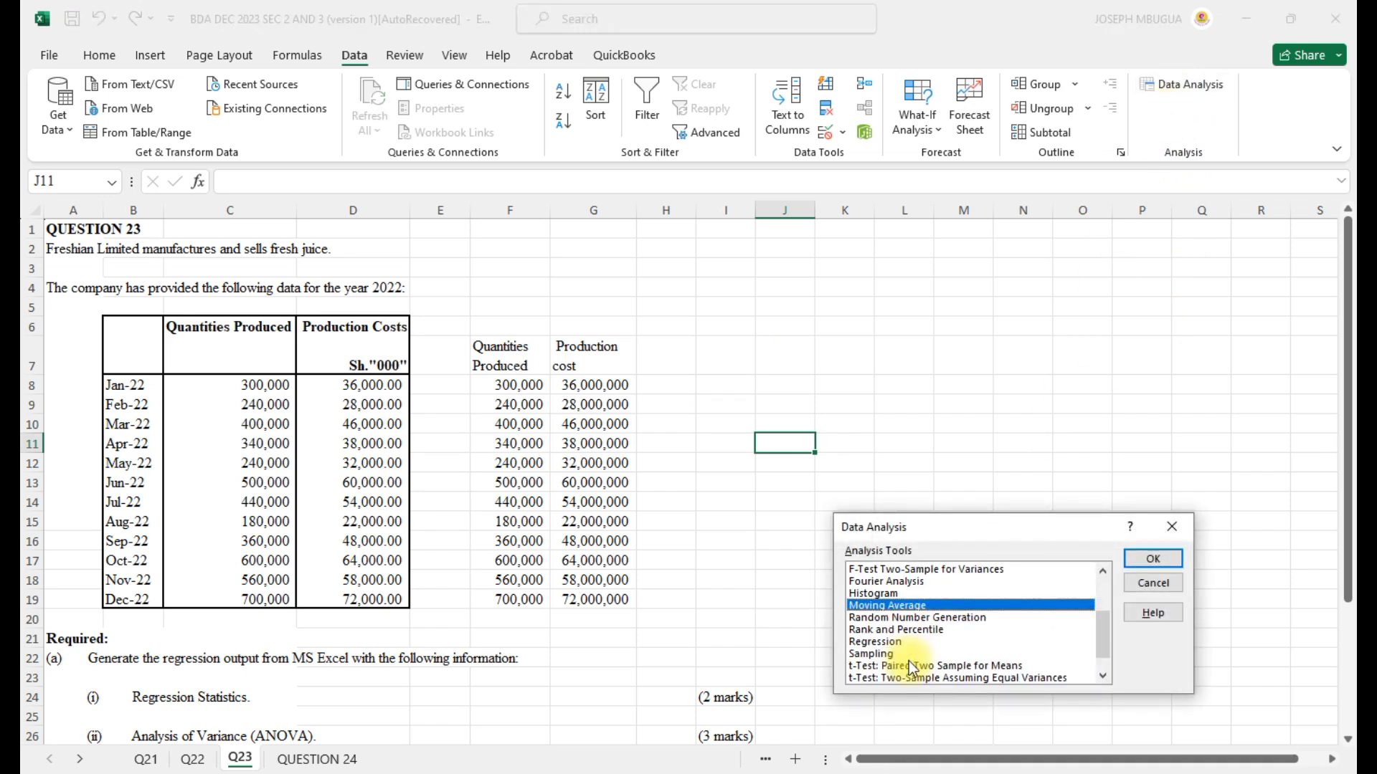
left_click(883, 643)
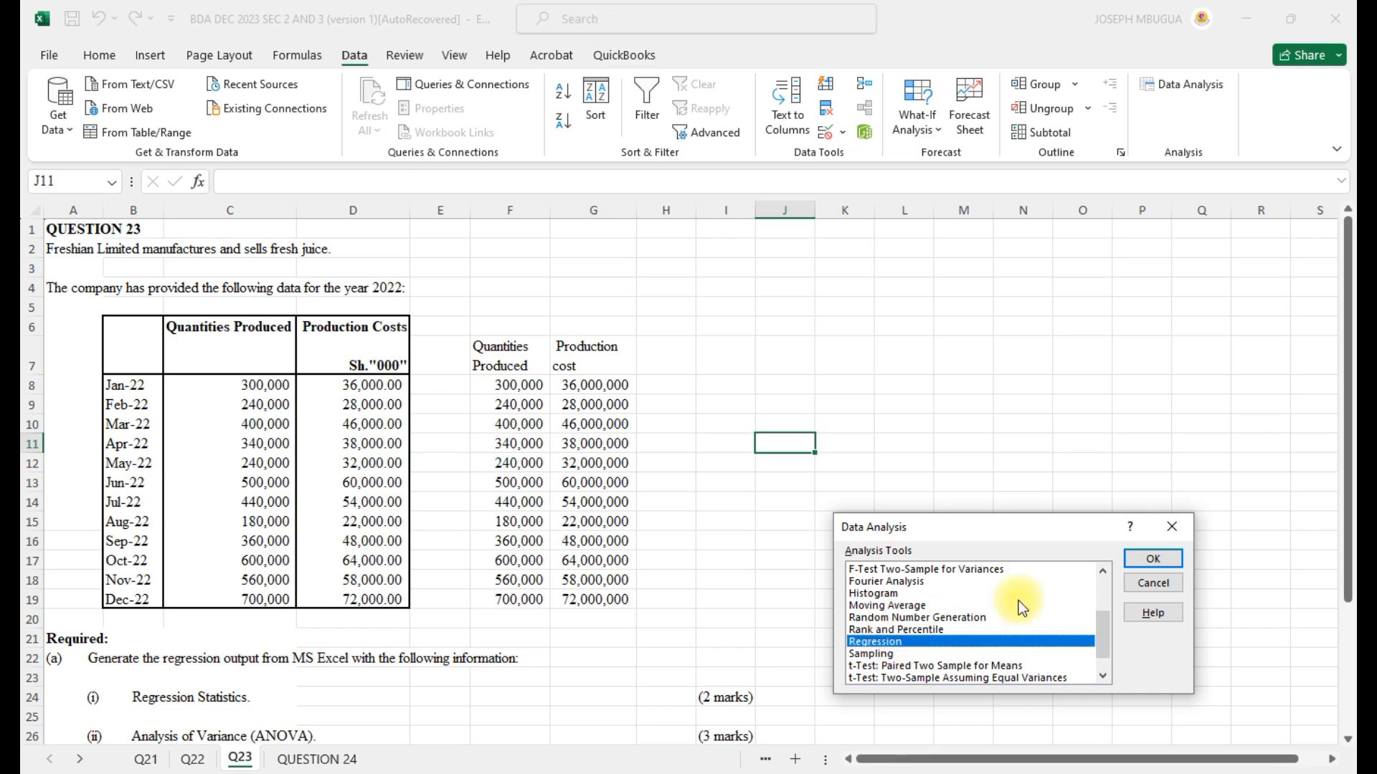
left_click(1166, 557)
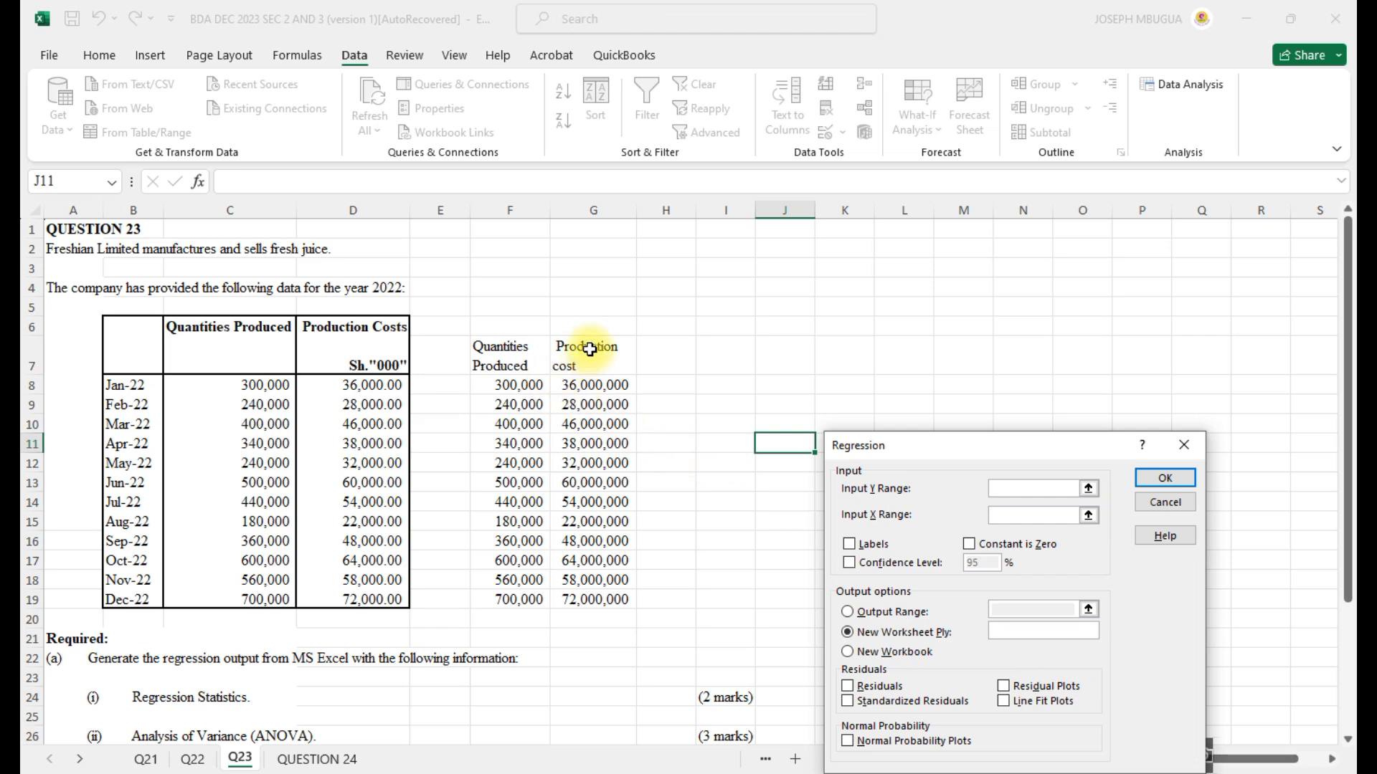
left_click_drag(589, 350, 618, 599)
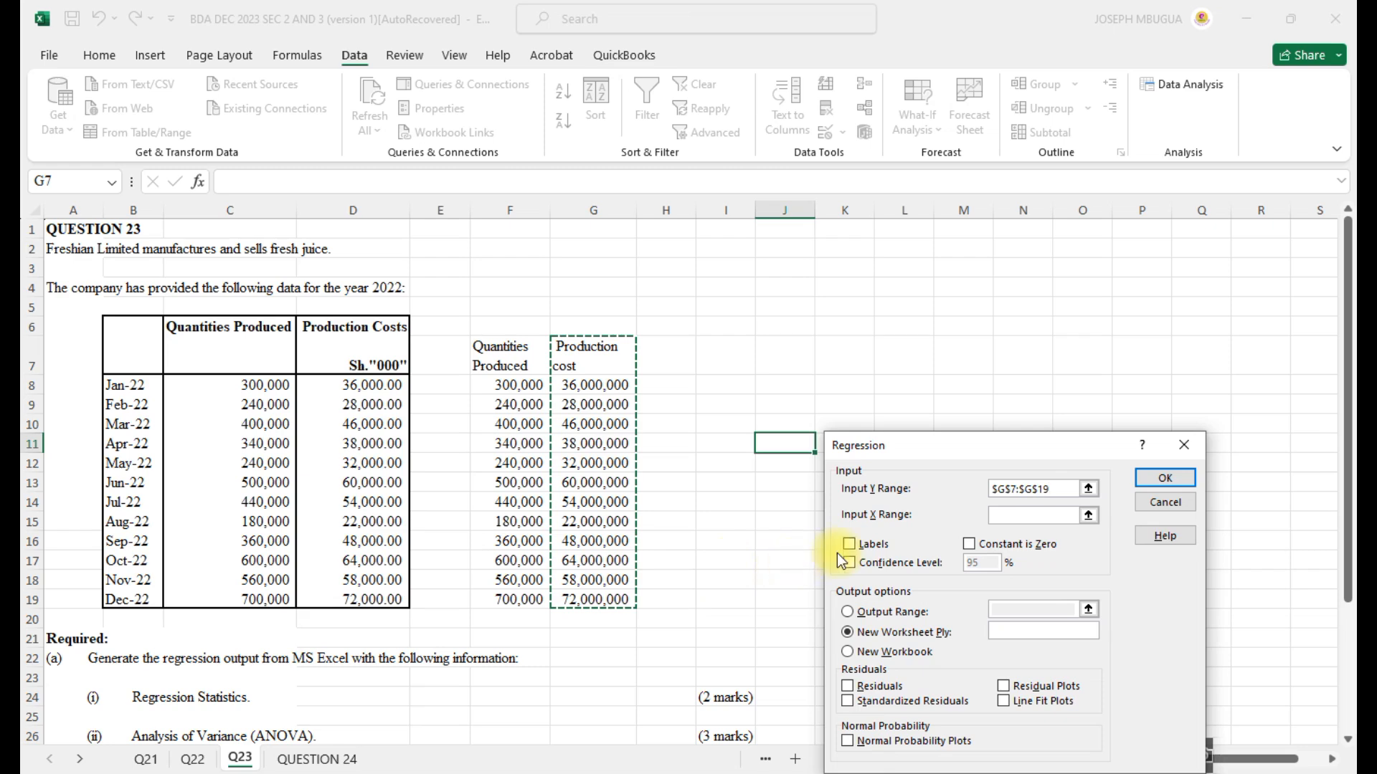
left_click(1017, 518)
left_click(502, 348)
left_click_drag(502, 348, 520, 599)
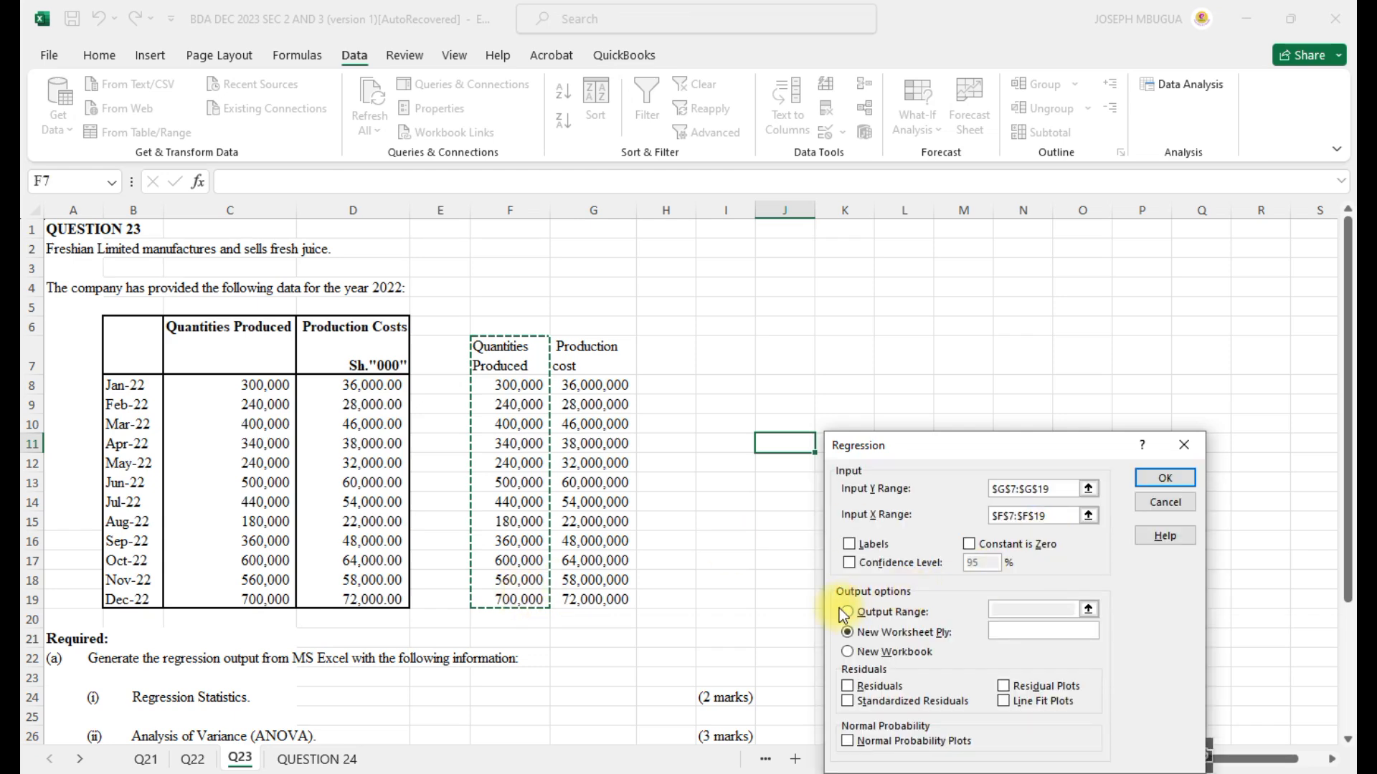
- Enable labels and the 95% confidence level for the regression, and set its output range to cell E40 below the requirements
left_click(850, 564)
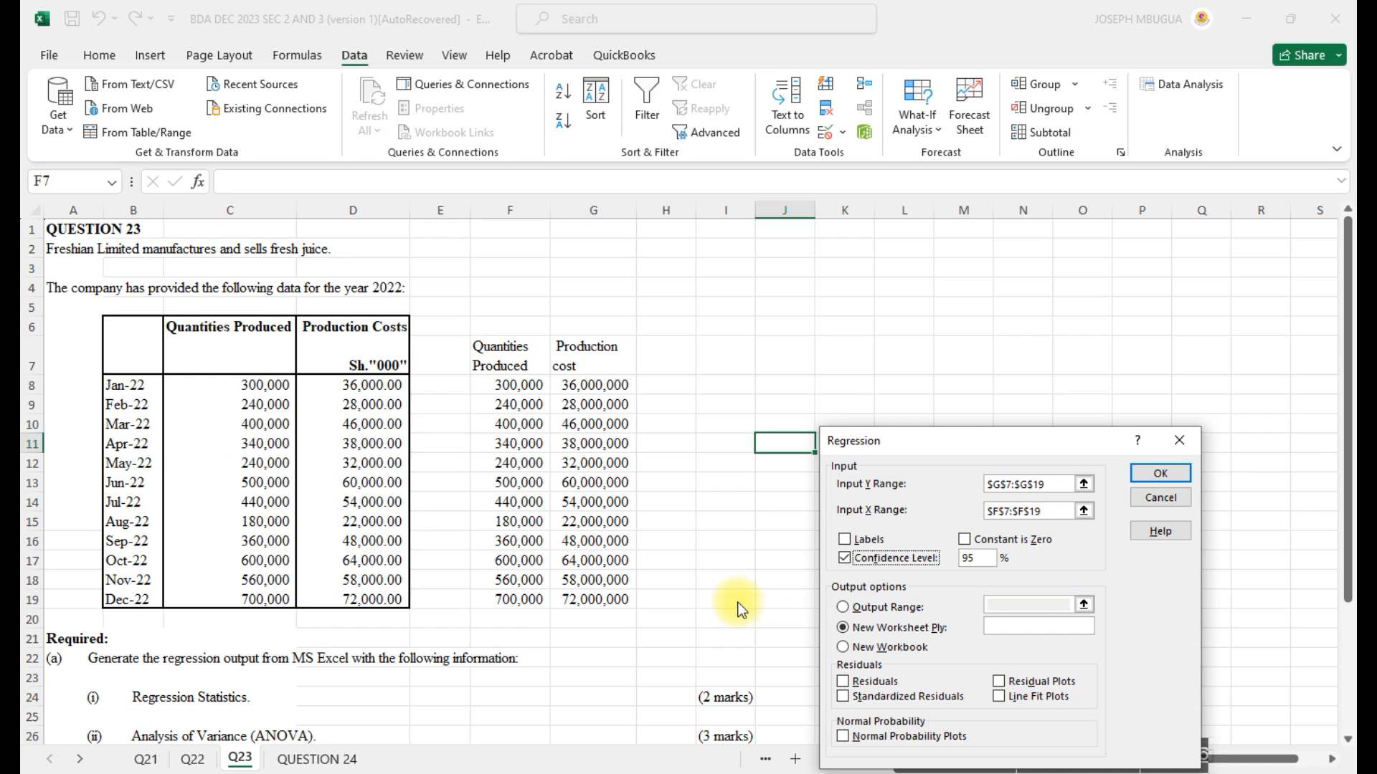
left_click(849, 539)
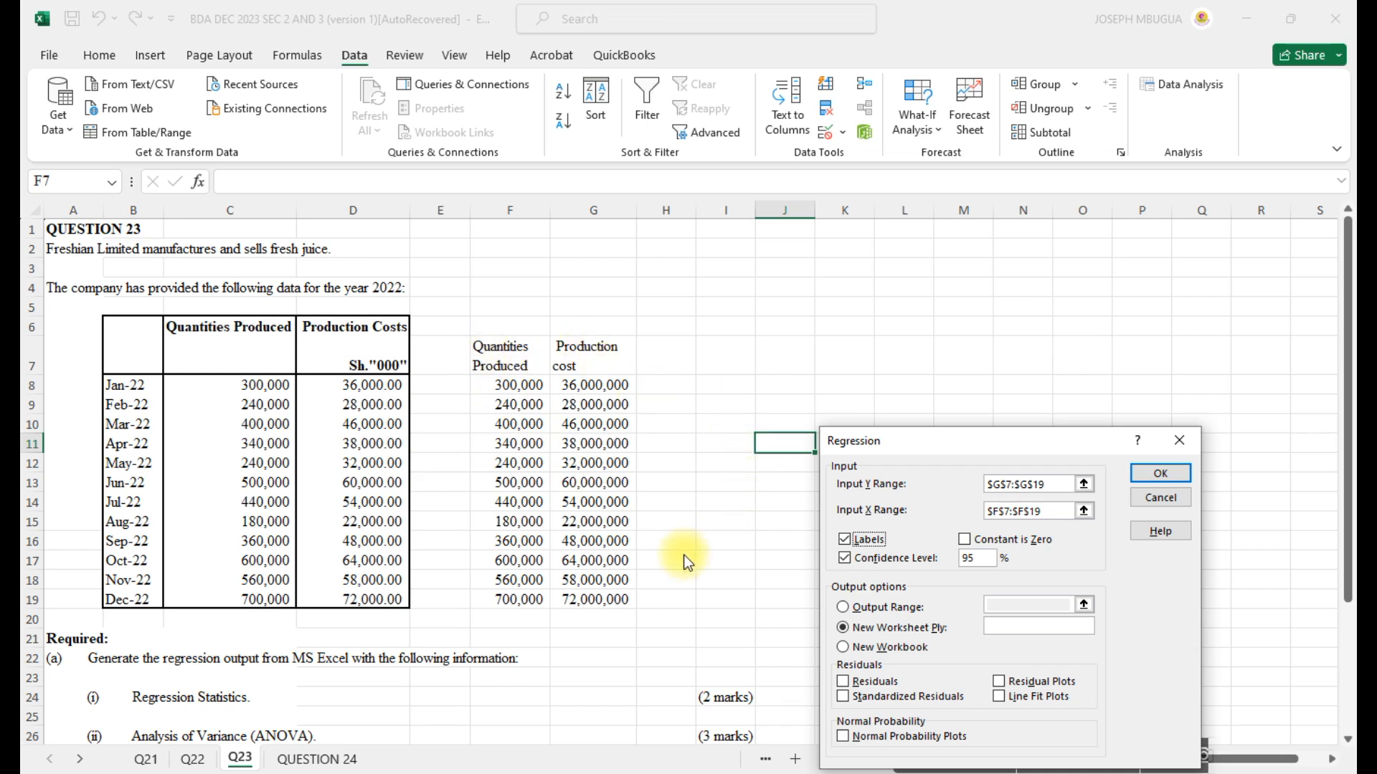
left_click(840, 608)
left_click(985, 603)
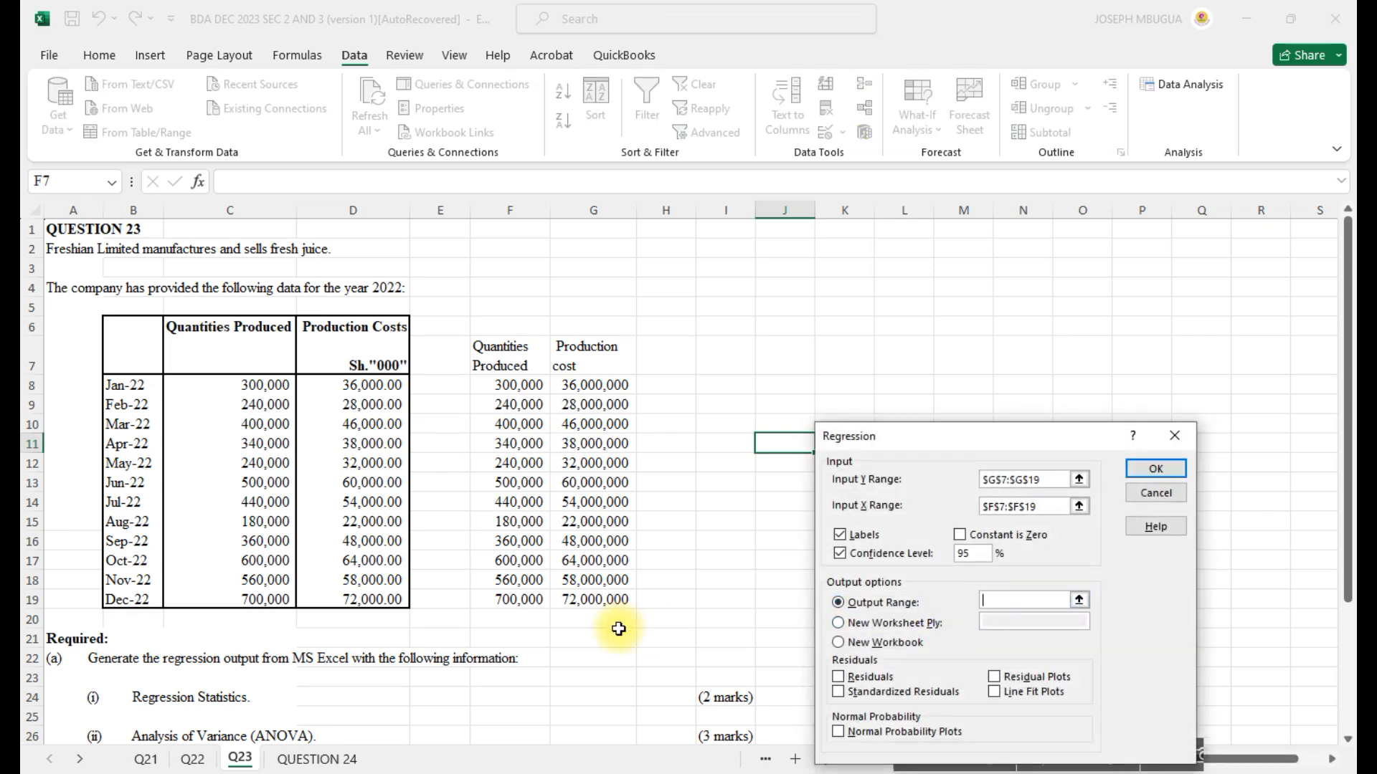
scroll(621, 634, "down", 4)
scroll(621, 639, "down", 3)
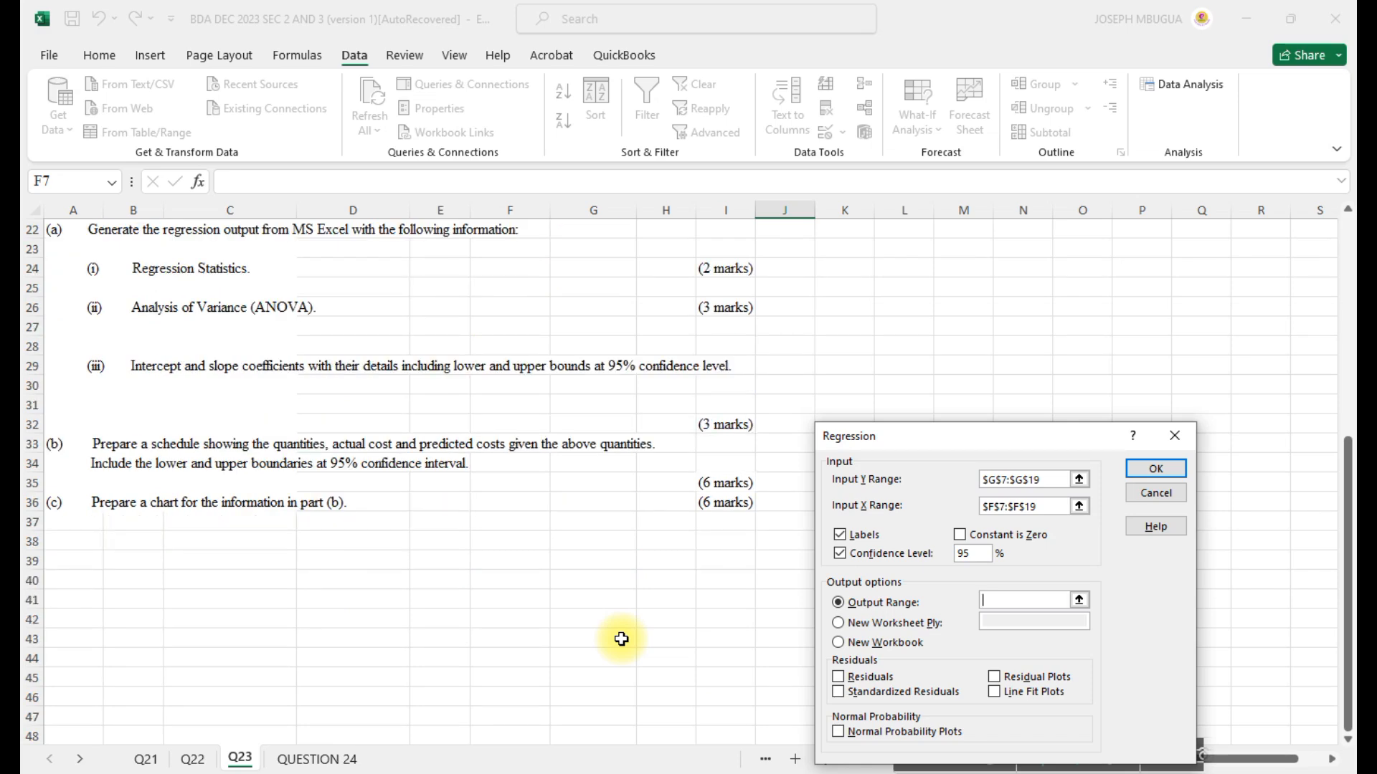
scroll(621, 638, "down", 1)
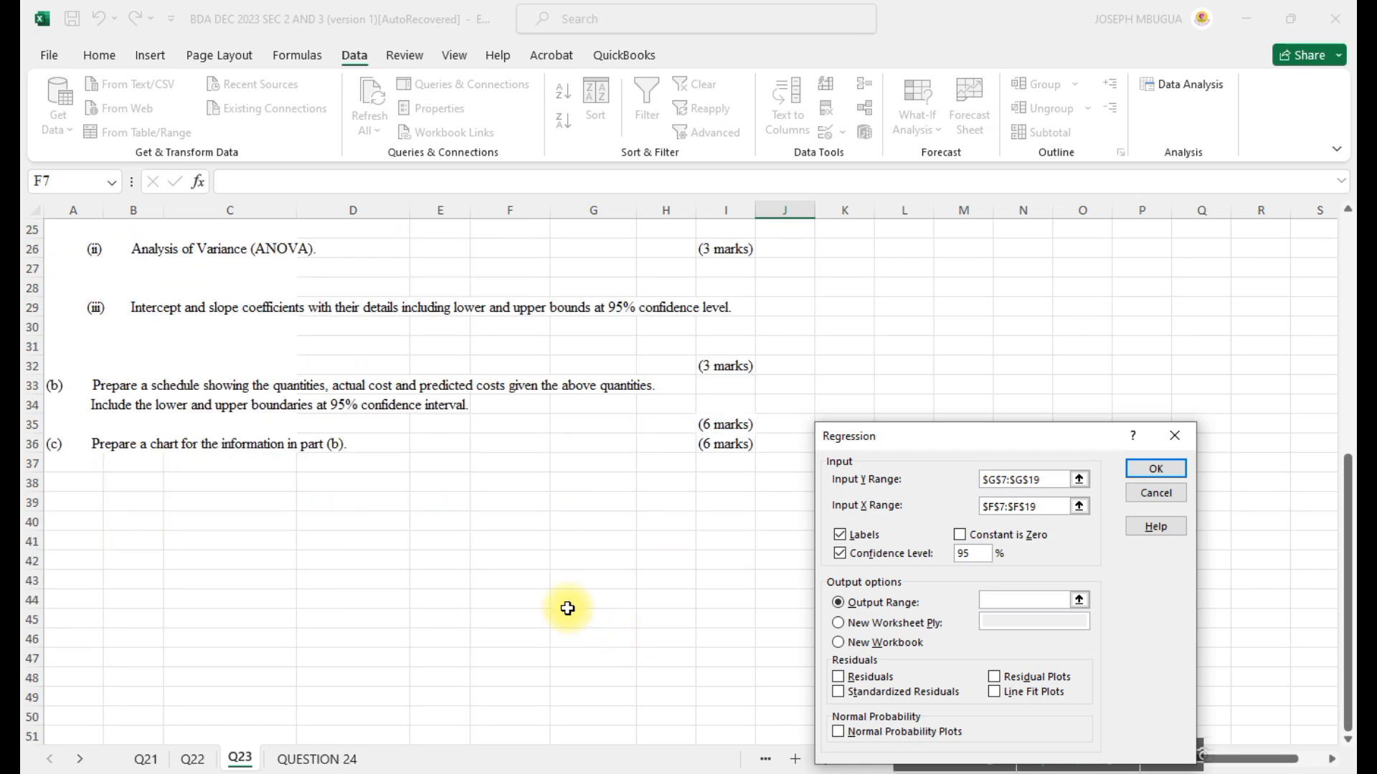
left_click(431, 524)
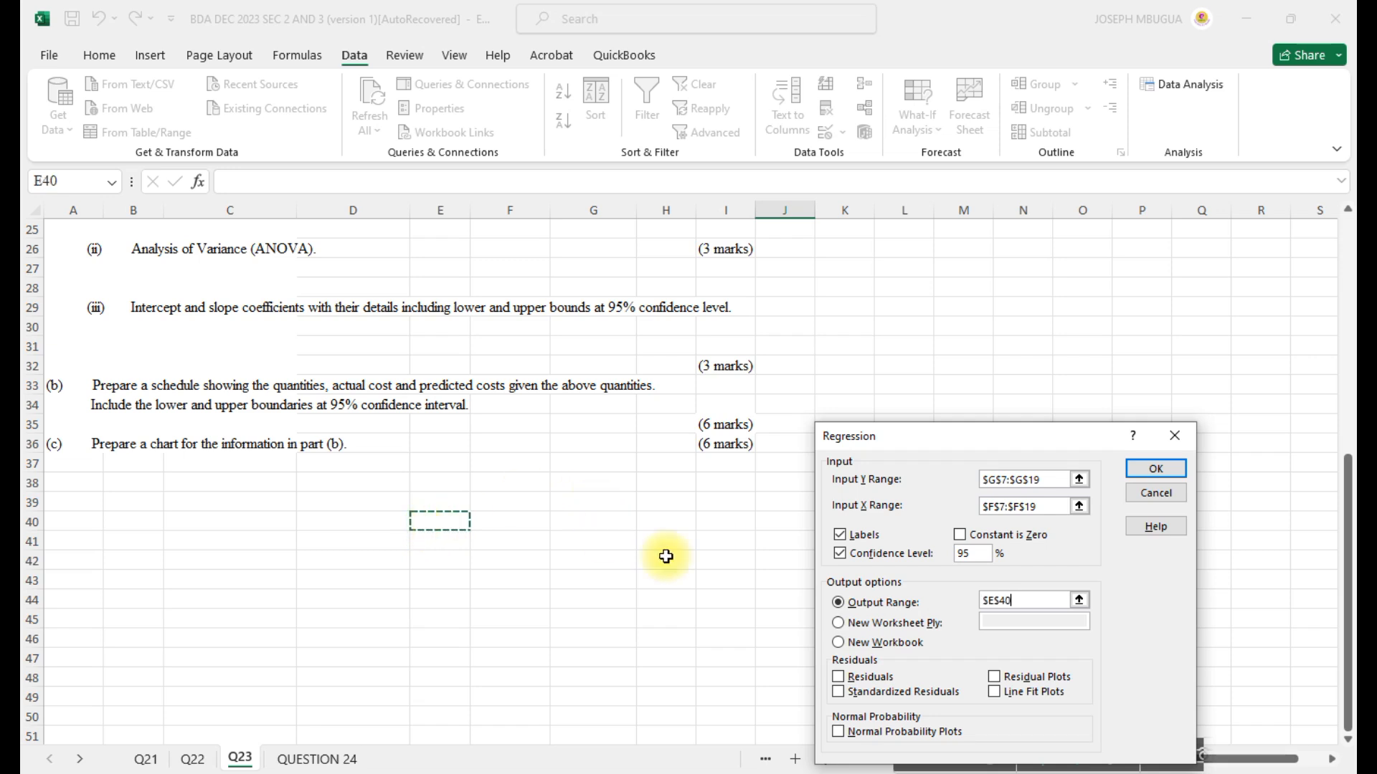
- Generate the configured regression output on the worksheet and deselect the resulting tables
left_click(1157, 470)
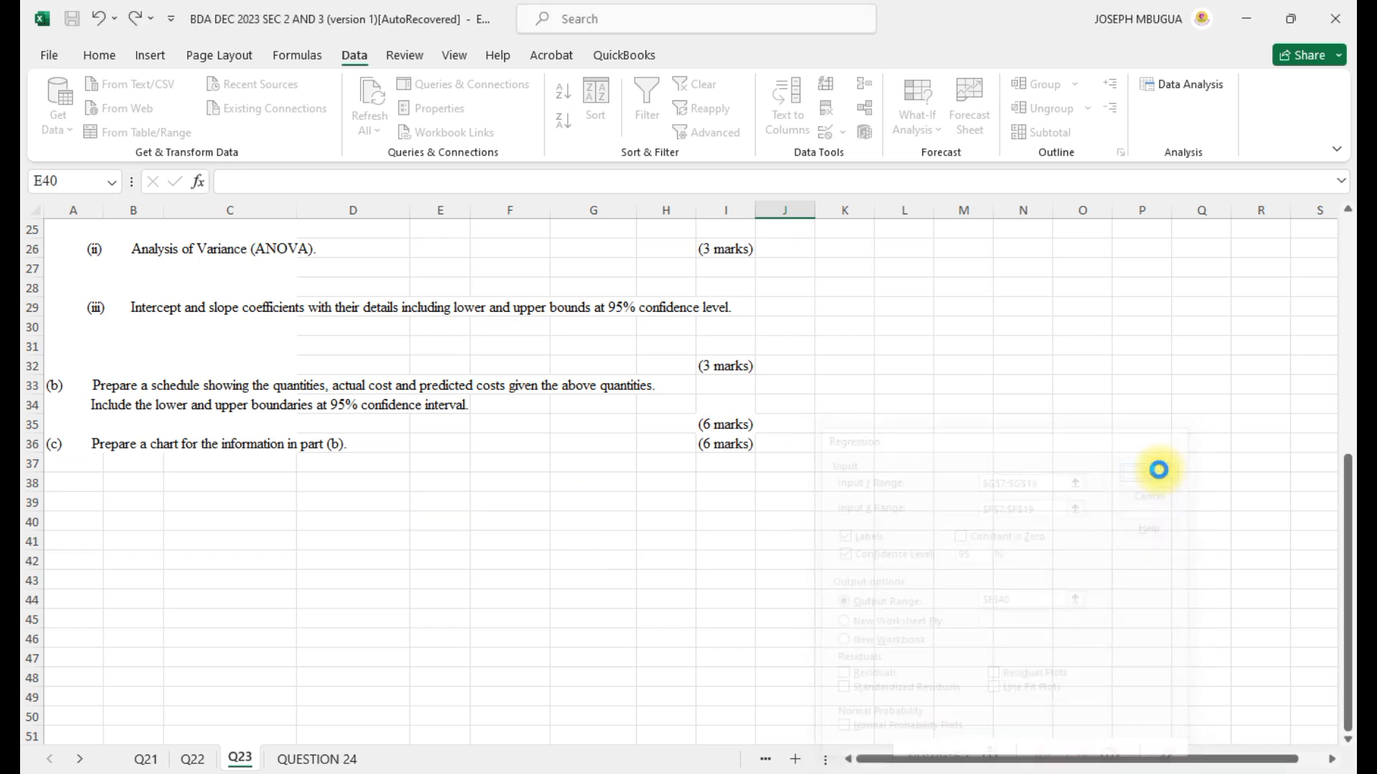
scroll(945, 534, "down", 4)
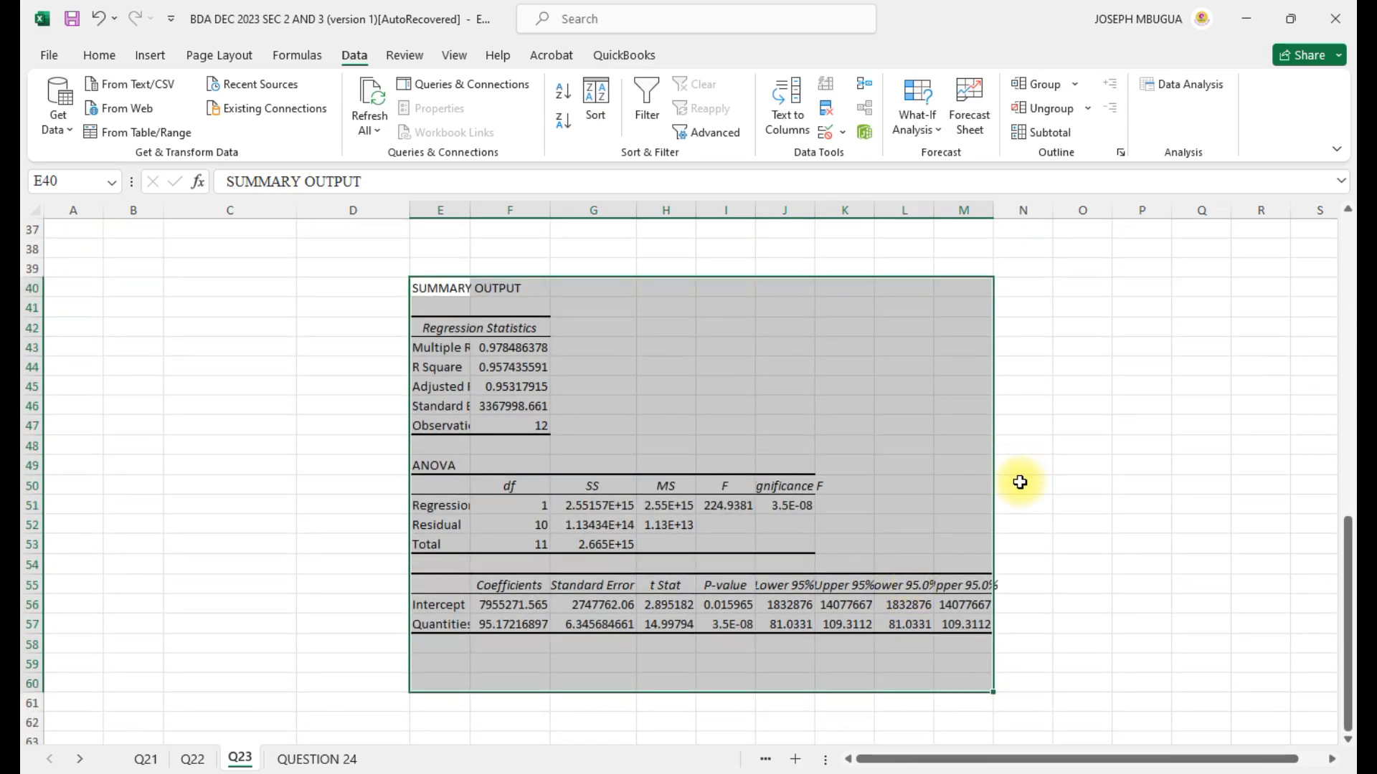
left_click(961, 505)
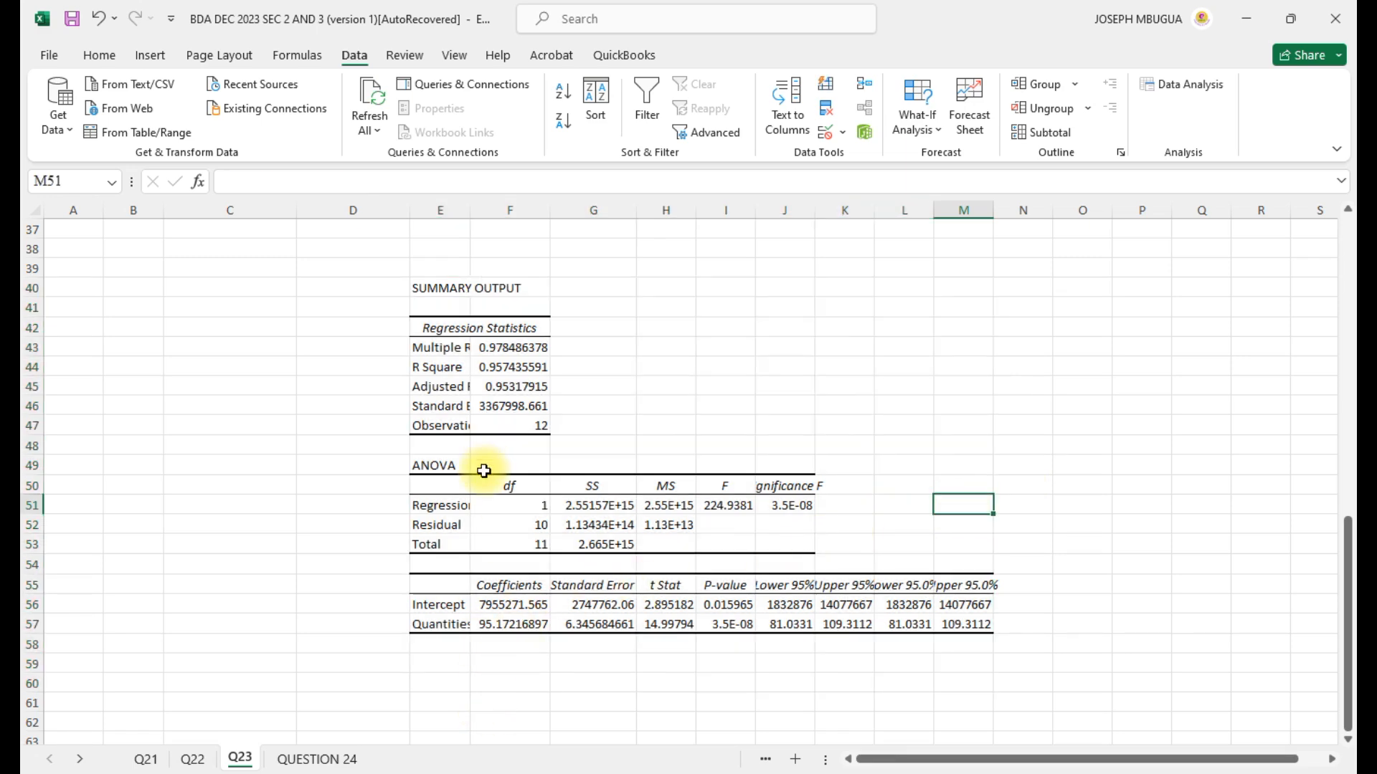
- Auto-fit the width of column E so the row labels of the regression output show in full
scroll(483, 433, "up", 7)
scroll(482, 433, "up", 5)
scroll(483, 433, "down", 7)
scroll(482, 433, "up", 4)
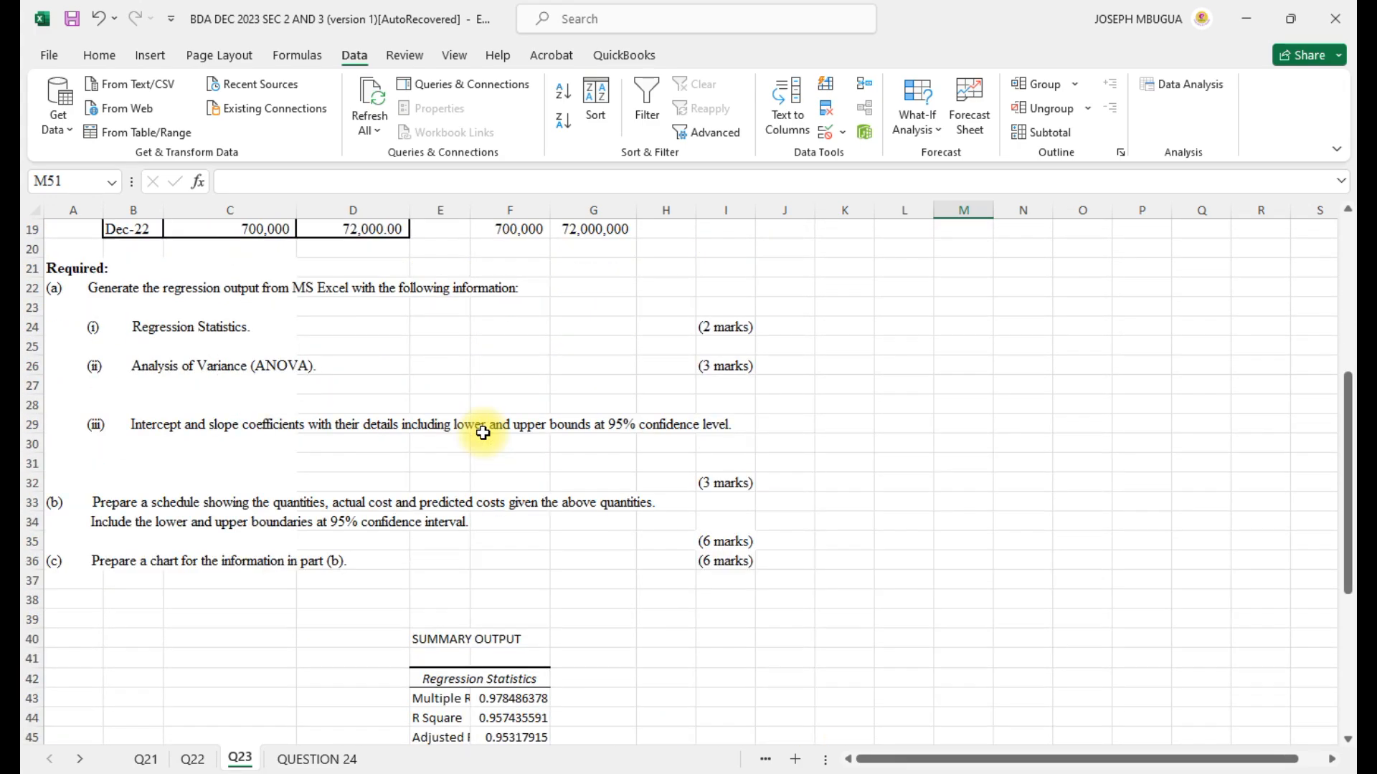
scroll(481, 433, "down", 2)
scroll(482, 433, "up", 1)
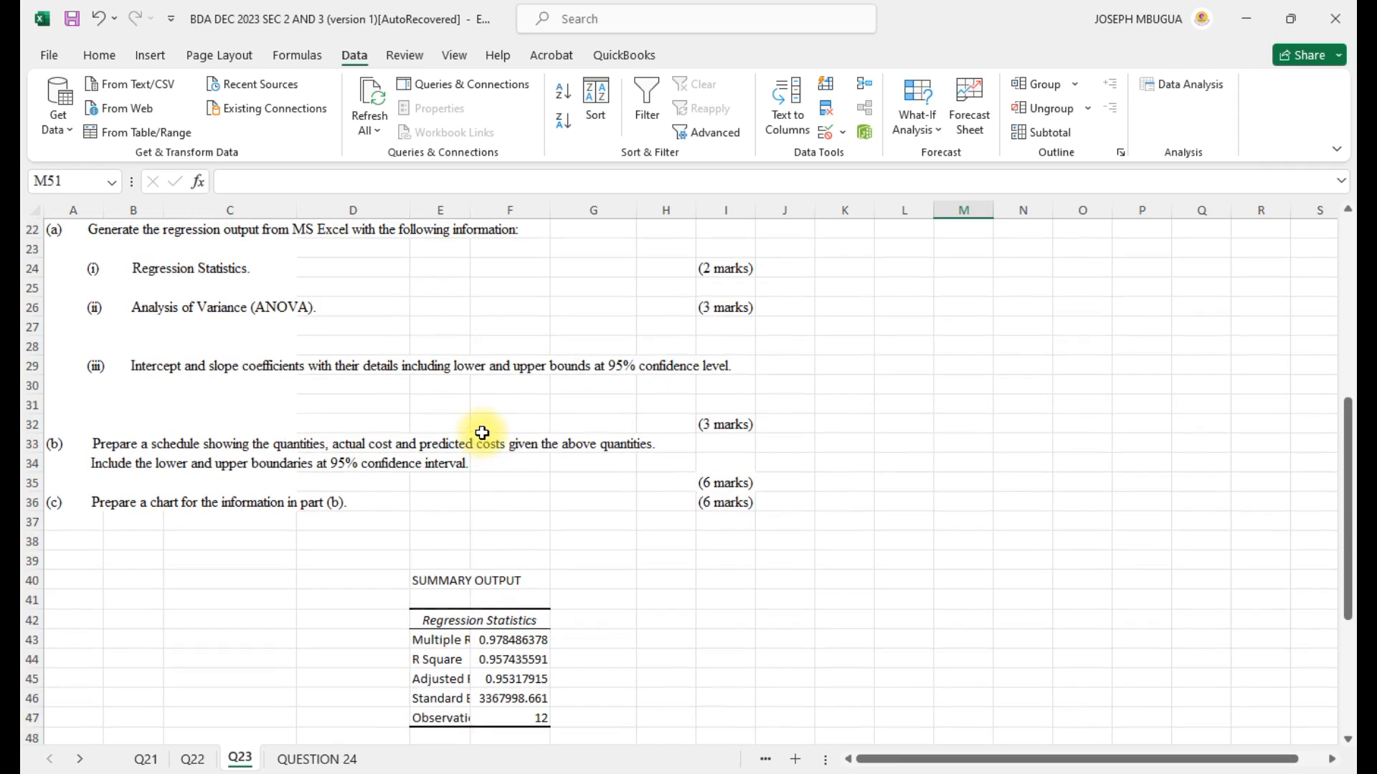
scroll(482, 433, "up", 1)
scroll(482, 433, "up", 6)
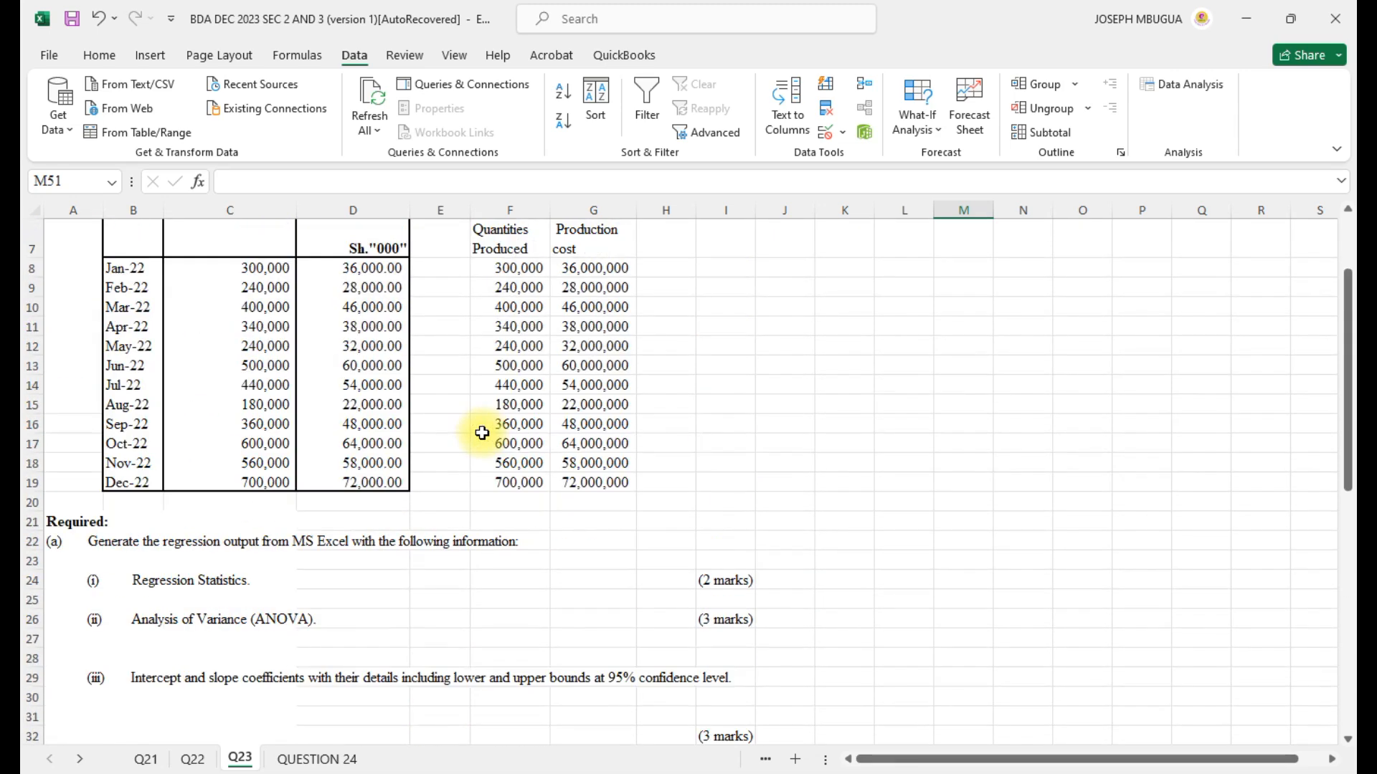
scroll(482, 433, "down", 8)
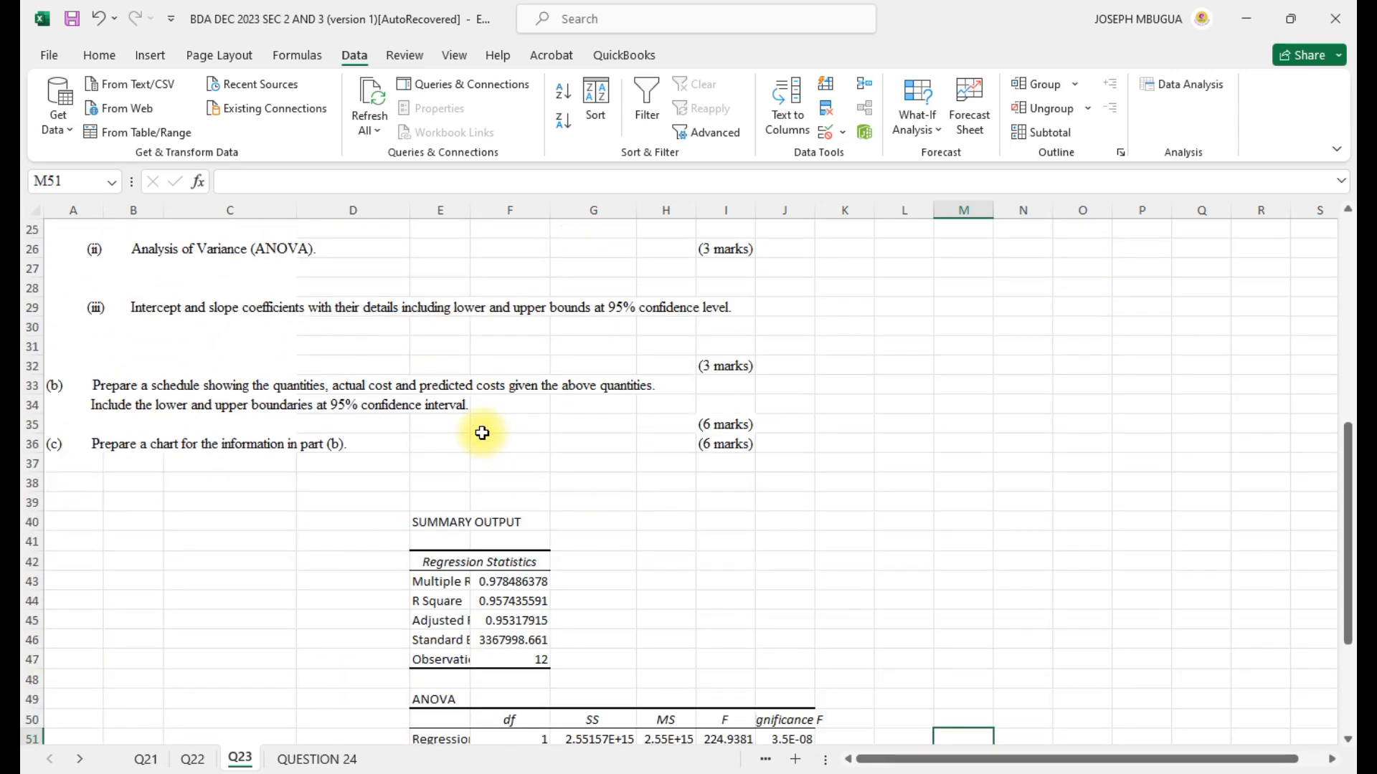
double_click(467, 208)
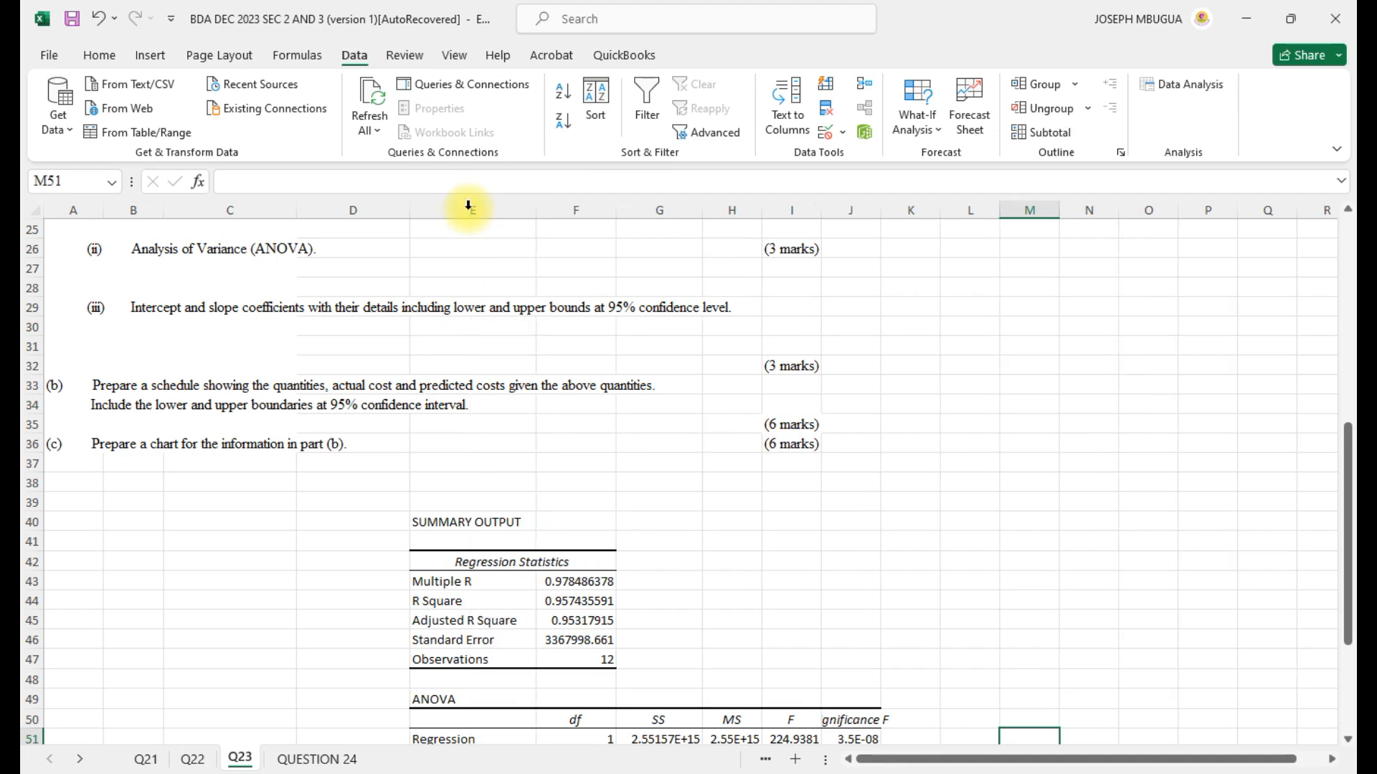
- Compare the regression statistics, ANOVA and coefficient tables with requirements (a)(i) to (iii) and review parts (b) and (c)
scroll(501, 567, "down", 3)
scroll(501, 566, "up", 11)
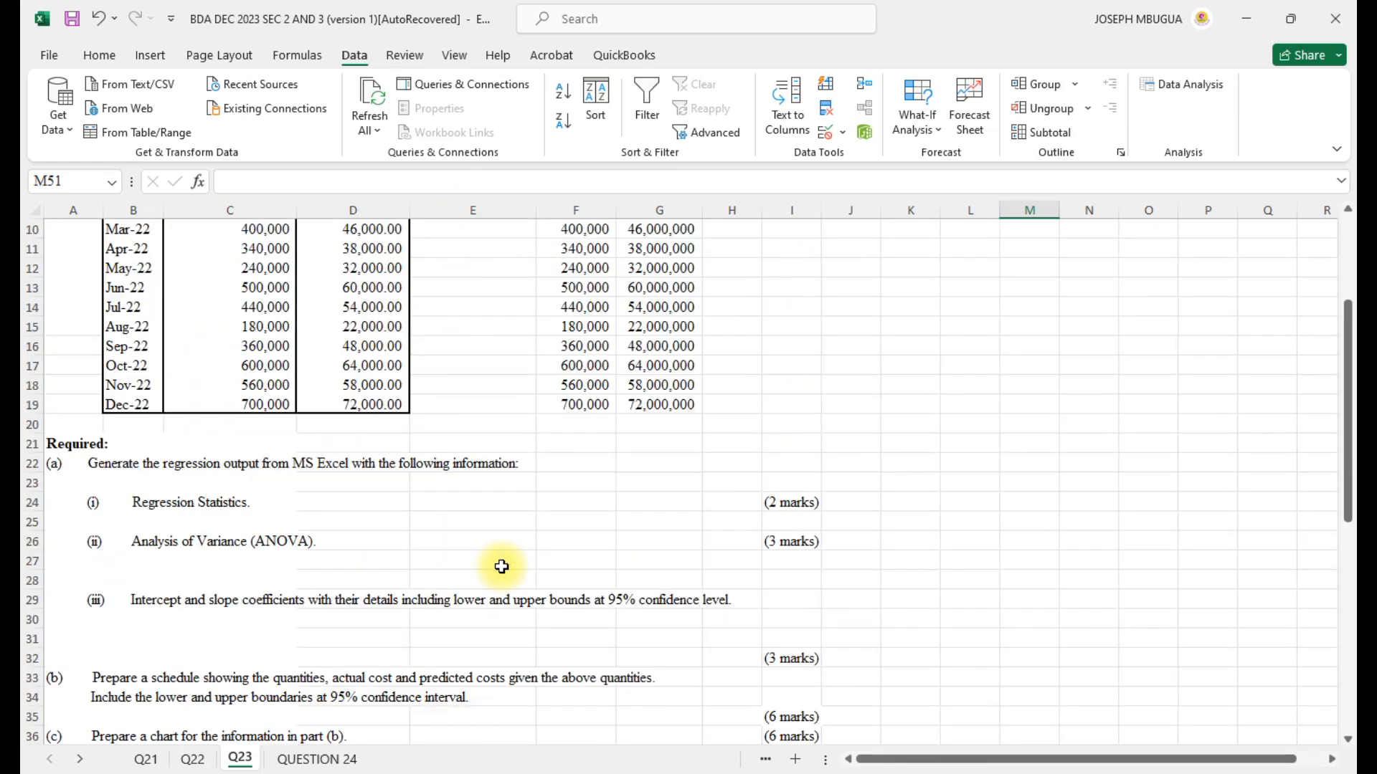
scroll(501, 567, "down", 9)
scroll(501, 566, "down", 2)
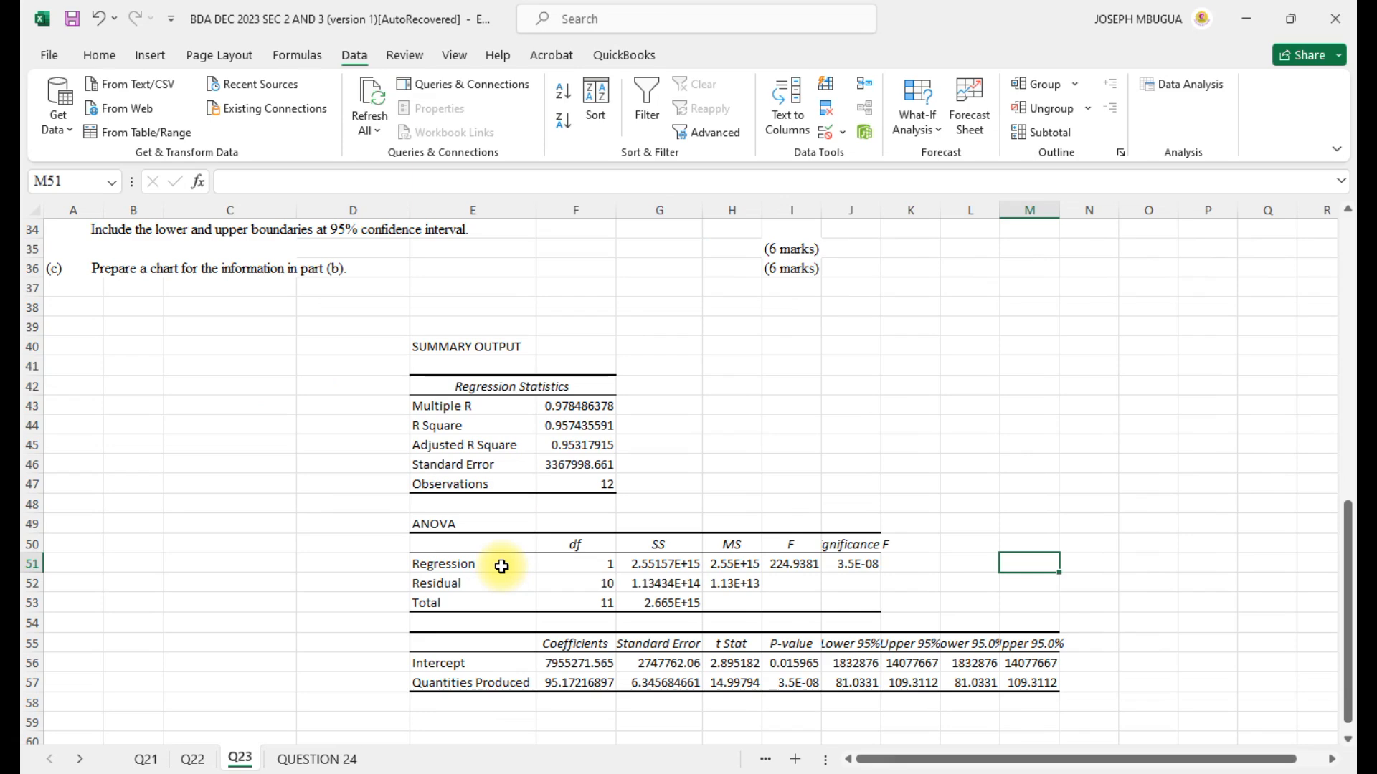
scroll(501, 567, "up", 6)
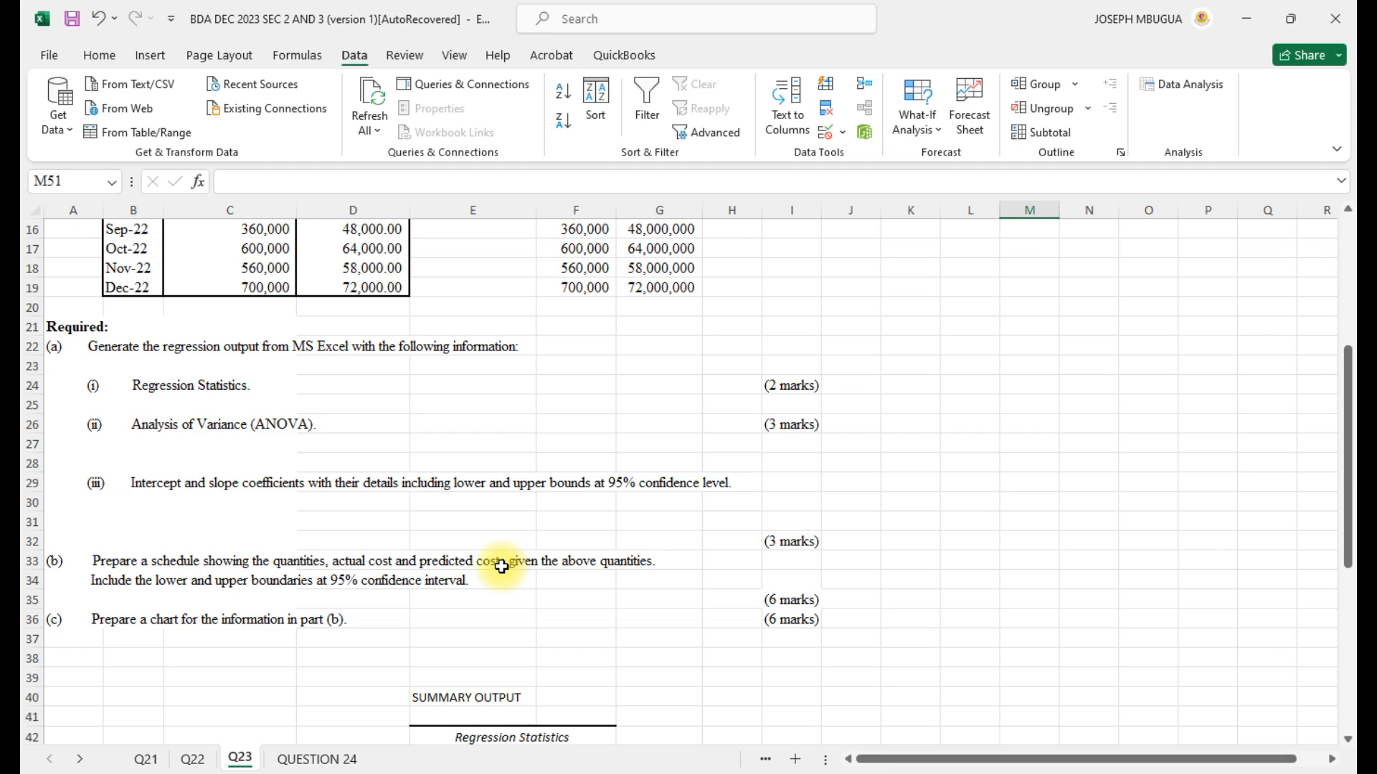
scroll(502, 566, "down", 2)
scroll(501, 567, "down", 1)
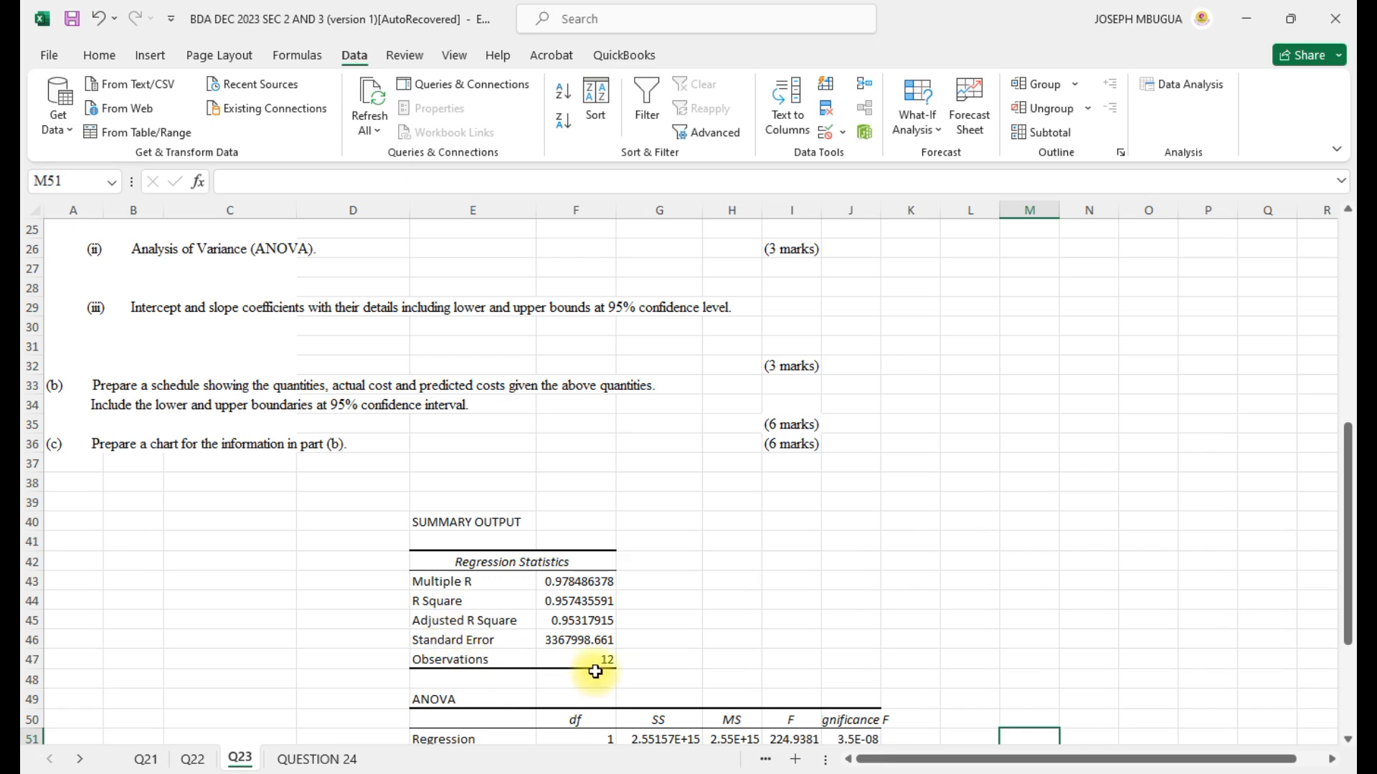
scroll(473, 654, "up", 4)
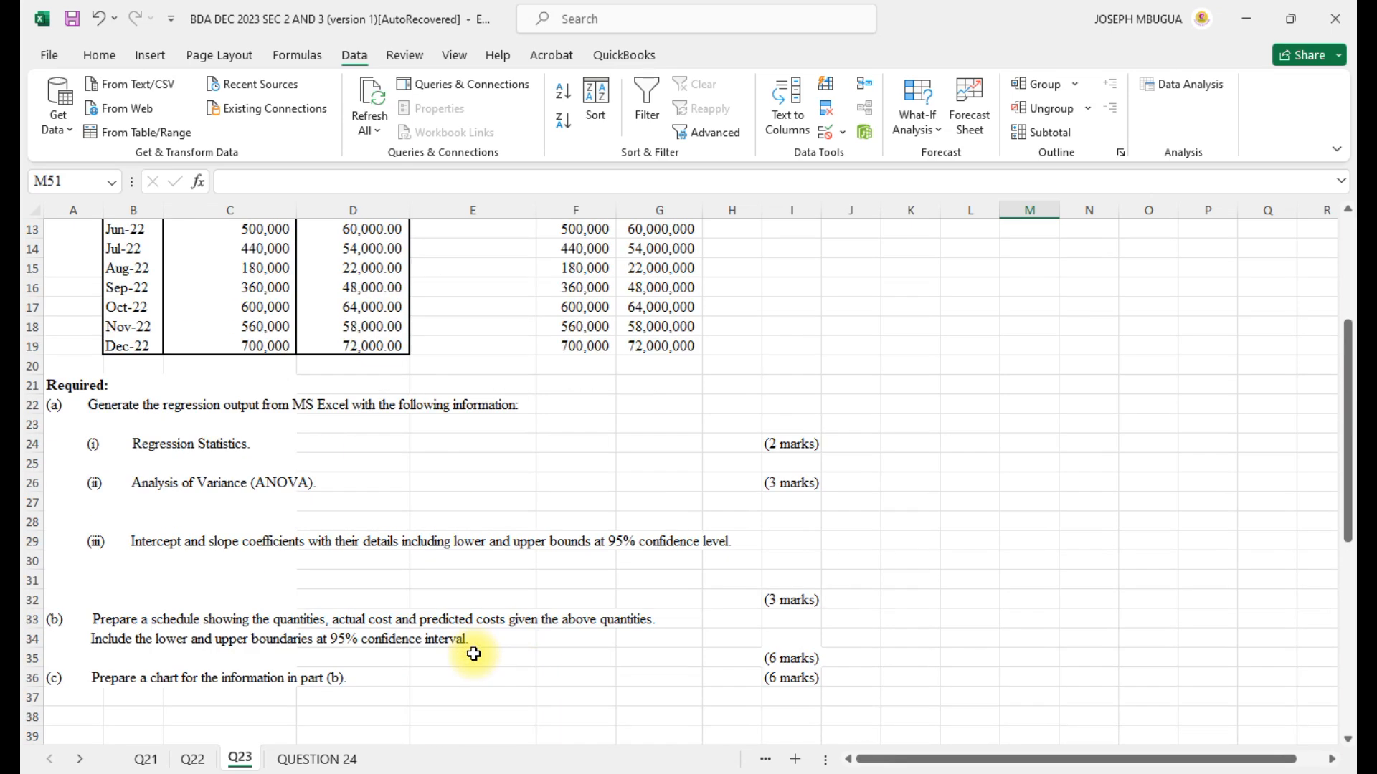
scroll(474, 654, "down", 4)
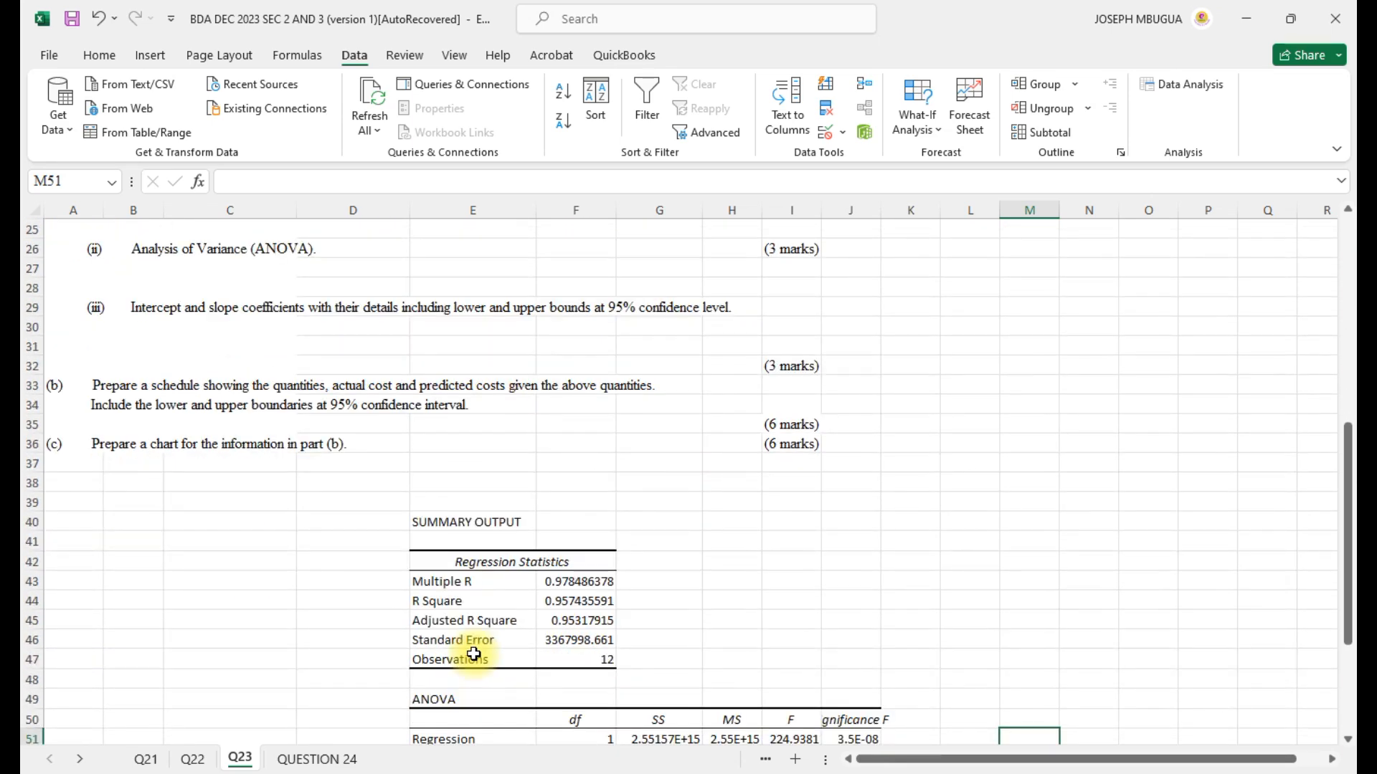
scroll(473, 654, "down", 3)
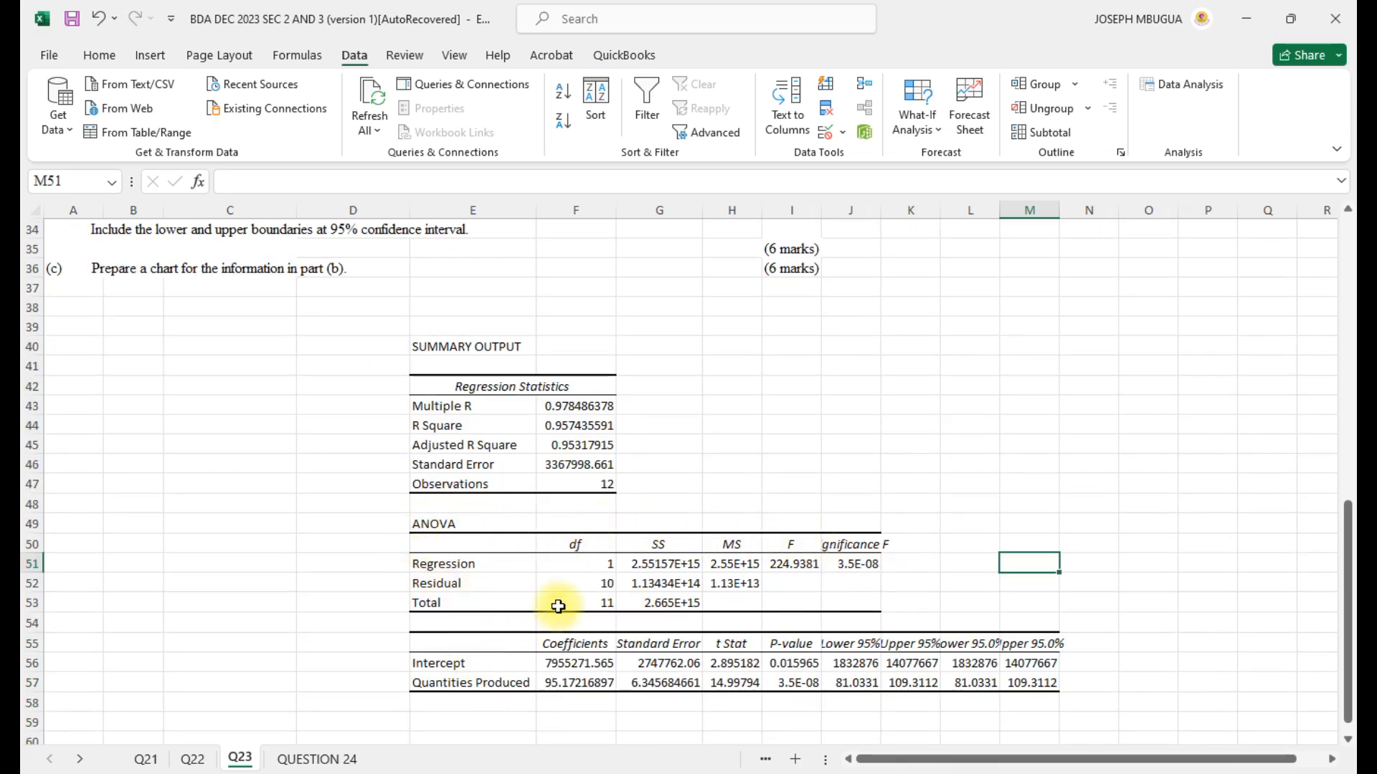
scroll(488, 613, "up", 3)
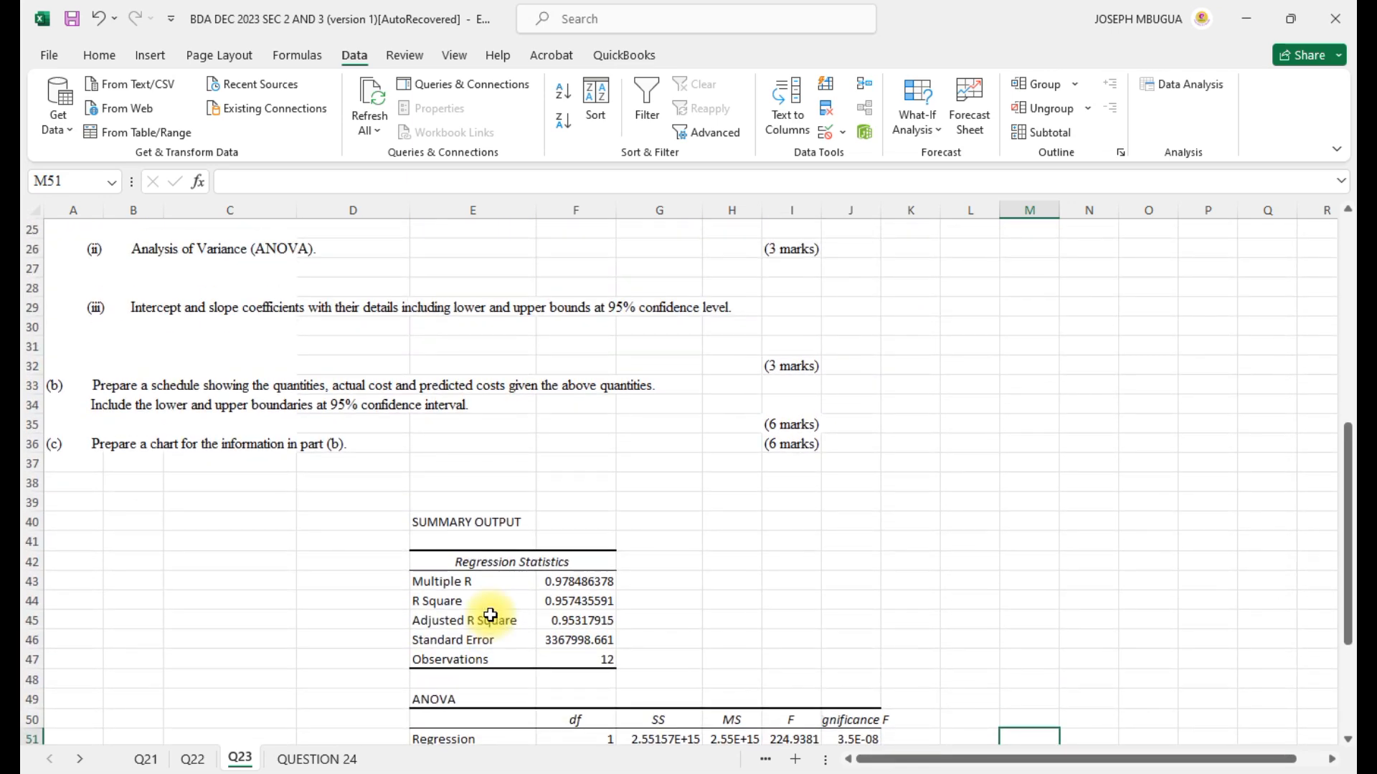
scroll(490, 615, "down", 4)
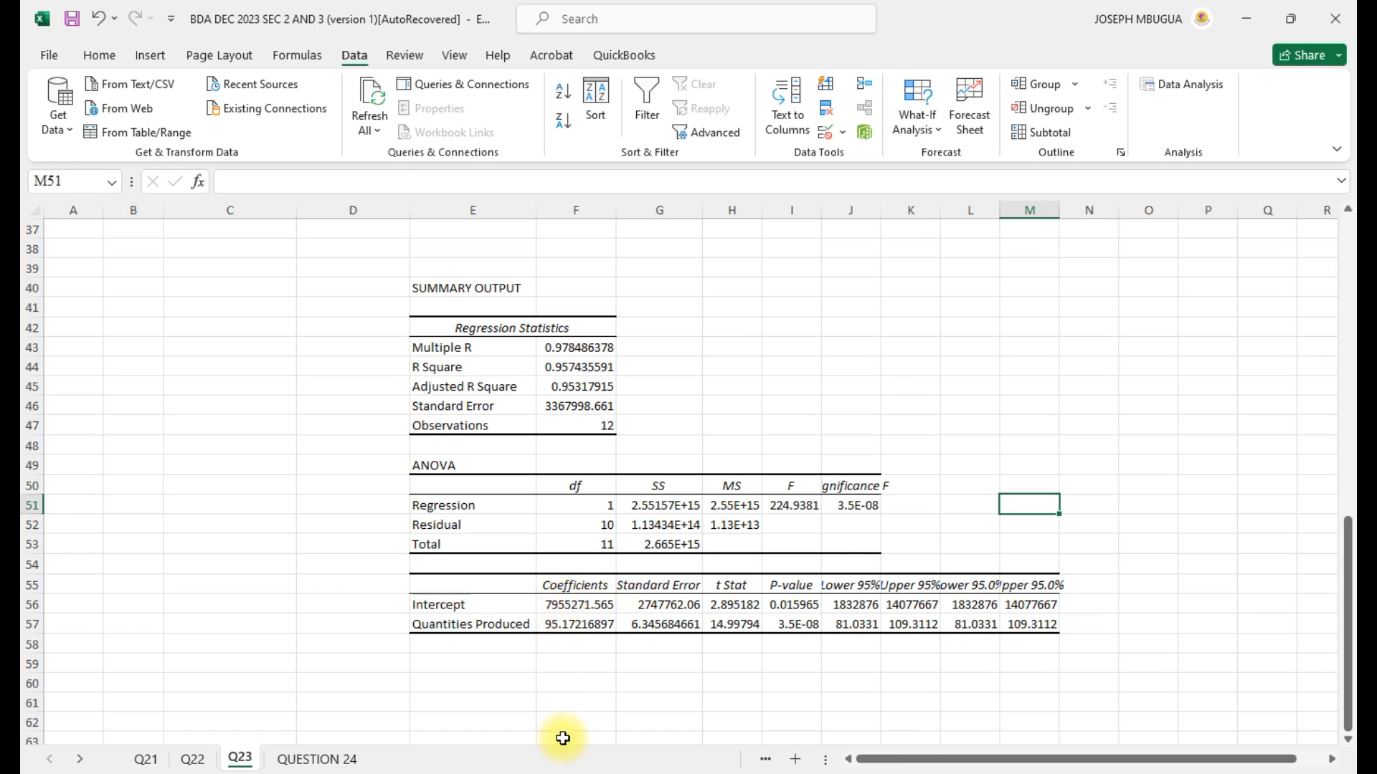
scroll(560, 728, "up", 5)
scroll(561, 728, "up", 2)
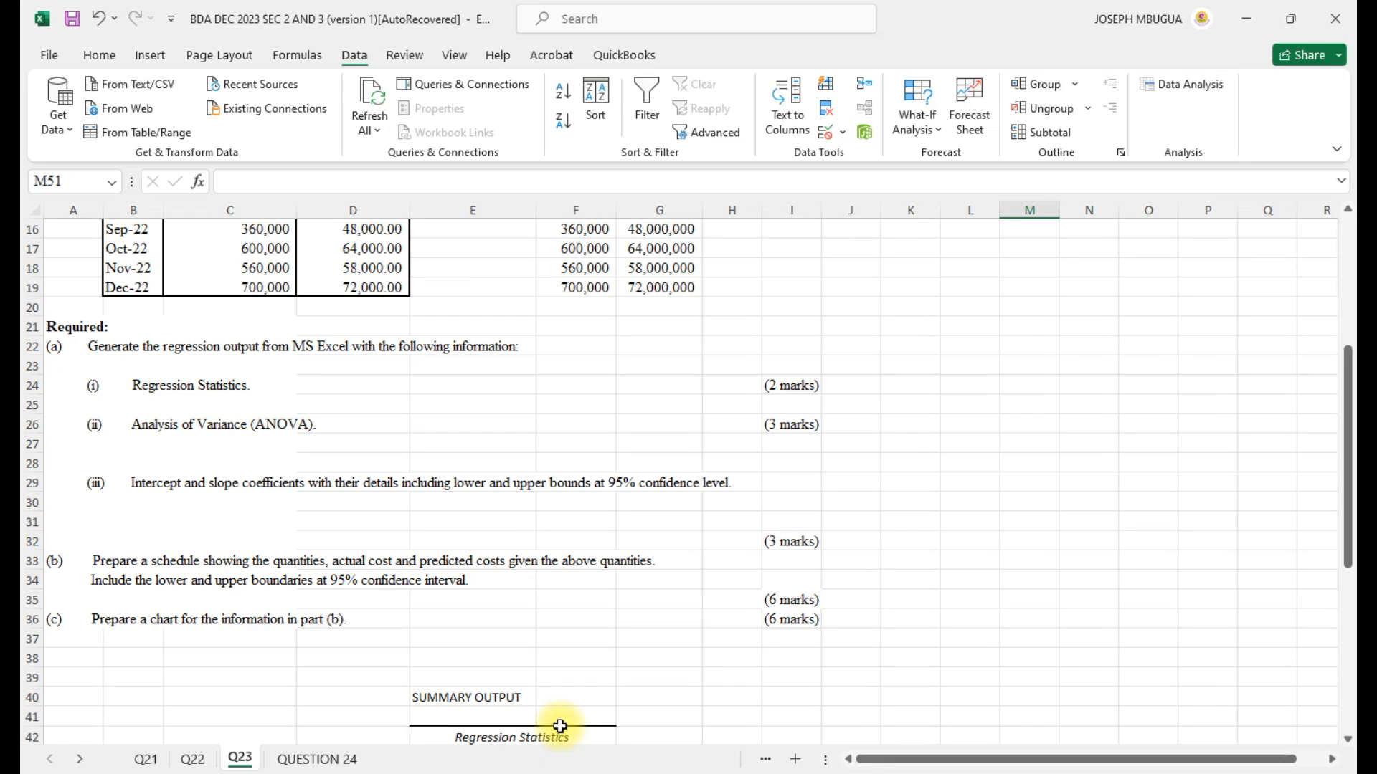
scroll(560, 726, "down", 5)
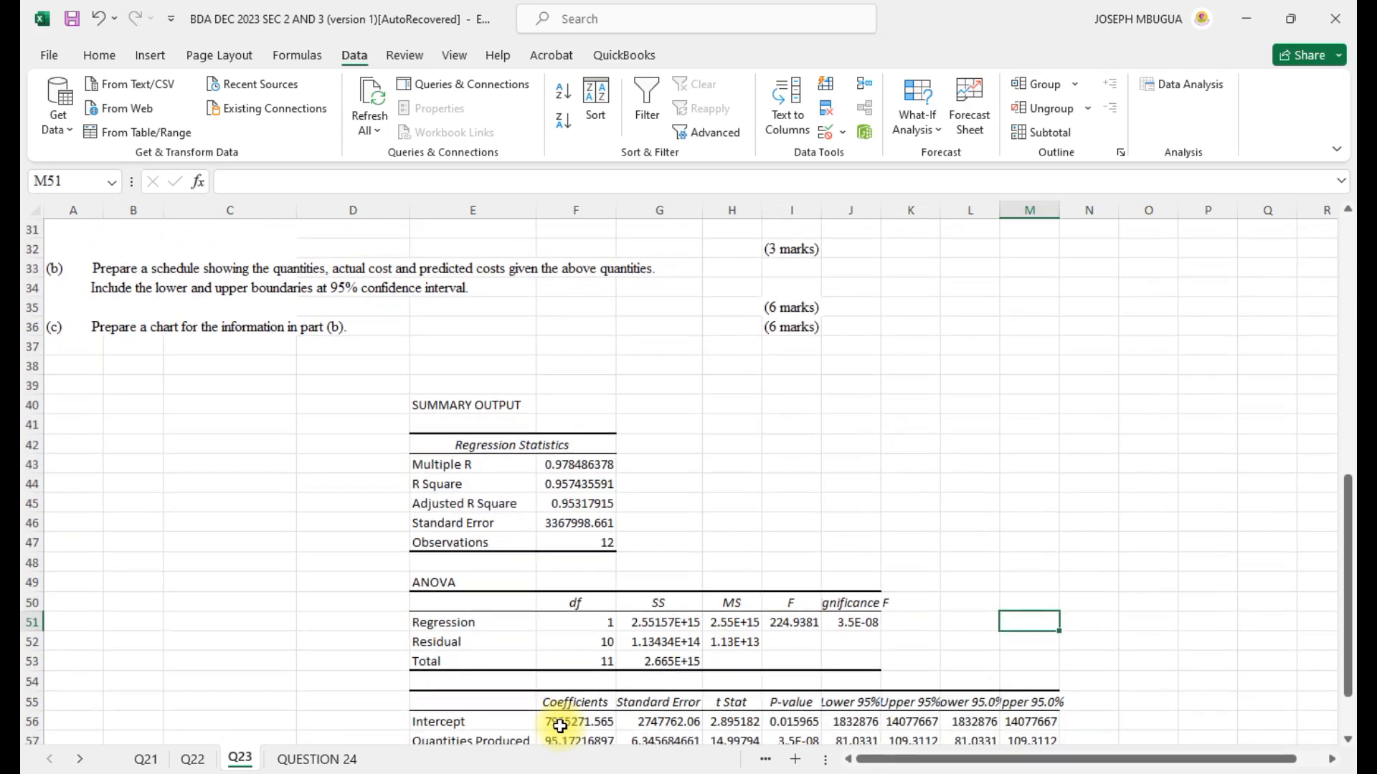
scroll(560, 726, "down", 1)
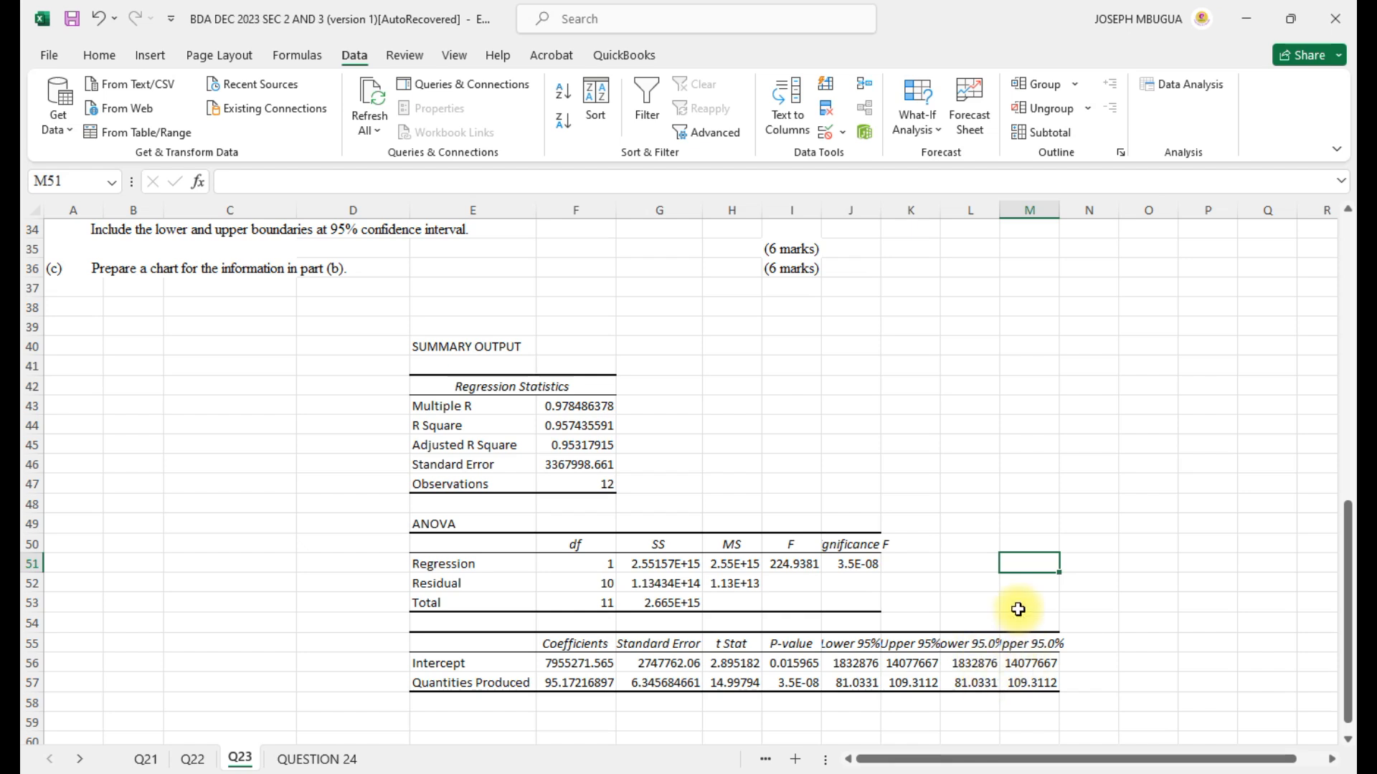
- Auto-fit columns L, M and J to the confidence bound and Significance F entries of the regression output
double_click(1000, 201)
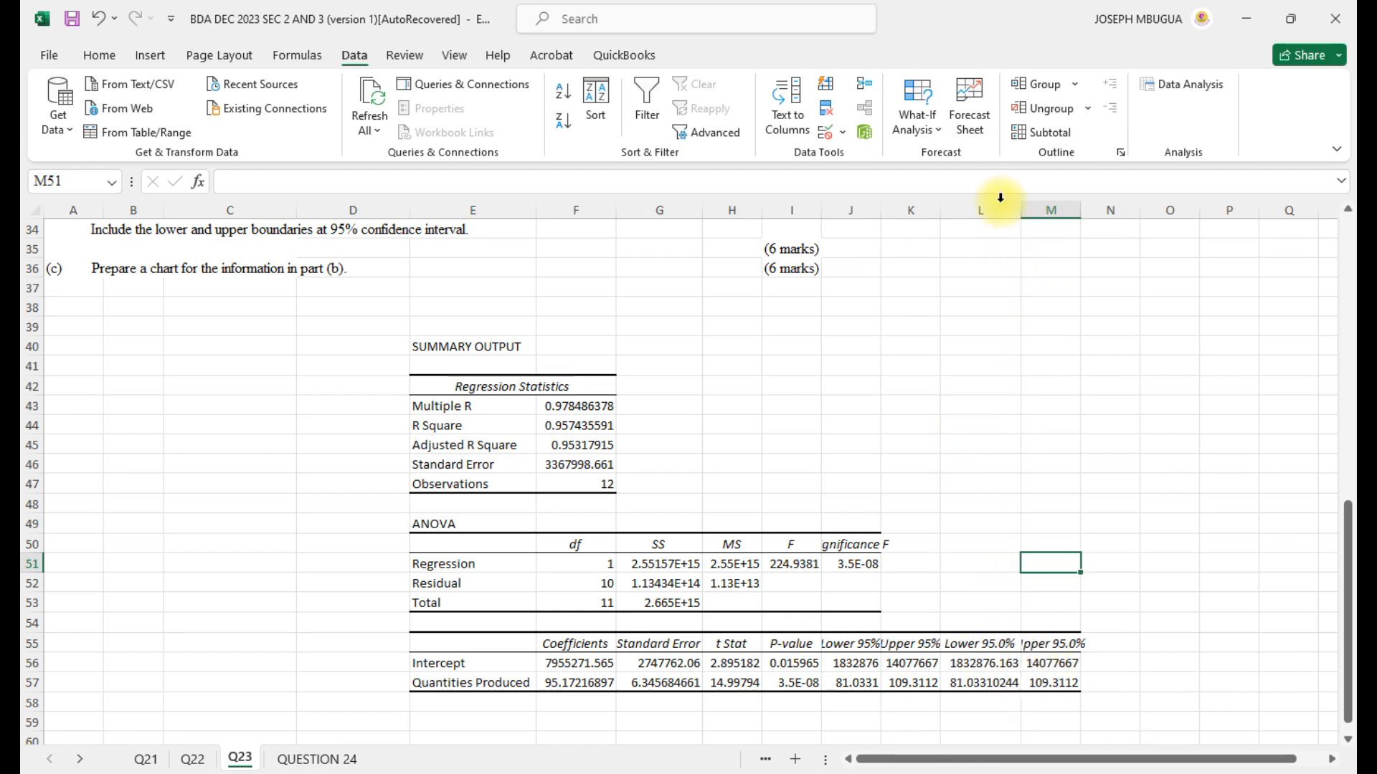
double_click(1082, 205)
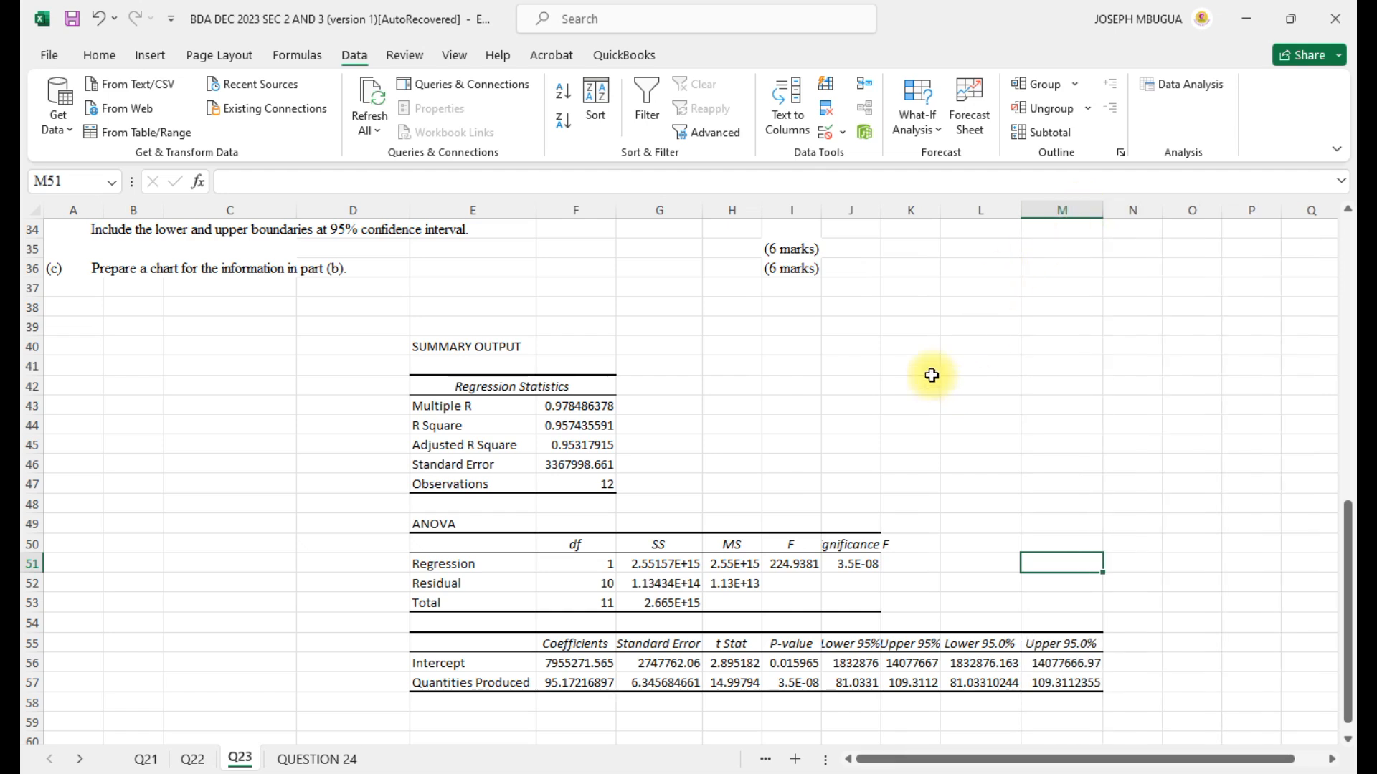
double_click(881, 210)
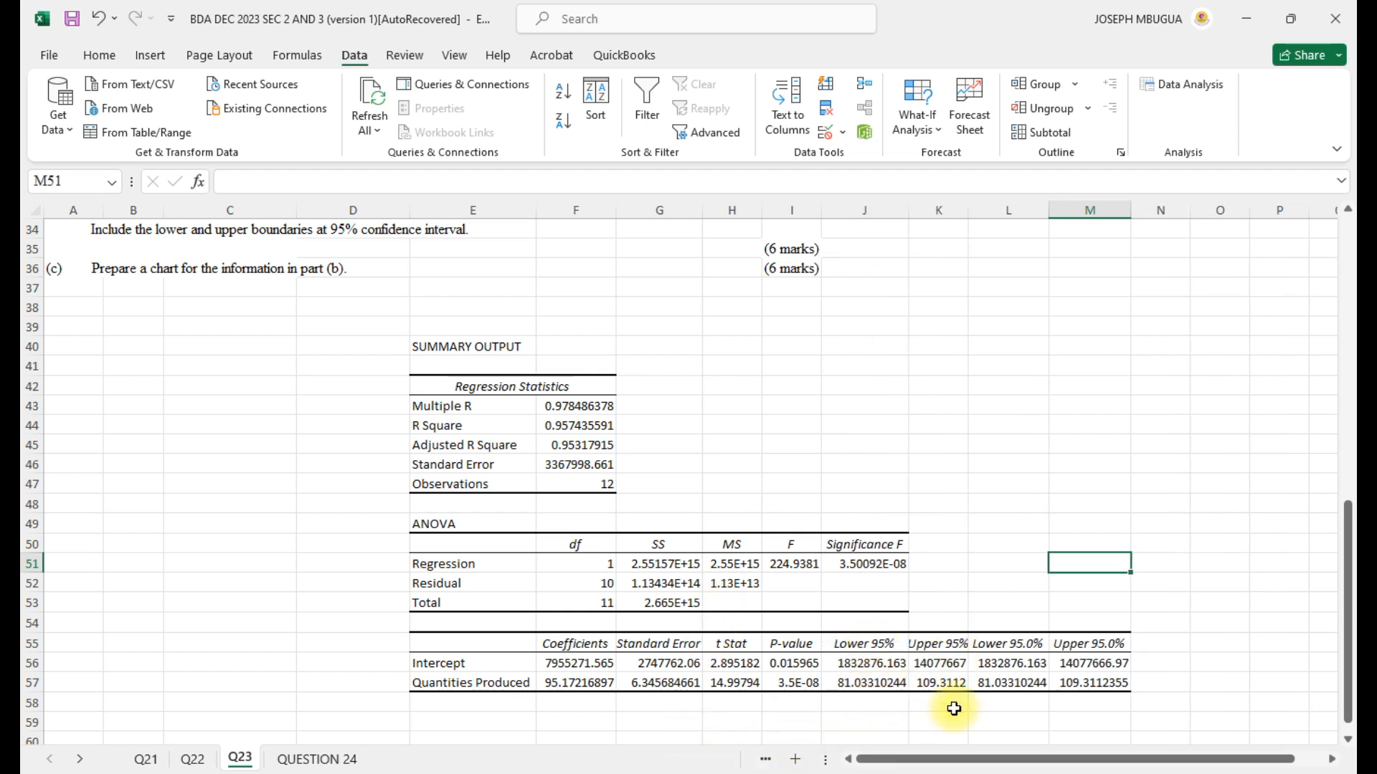
- Format the intercept coefficient in F56 with thousands separators and one decimal place
left_click(572, 667)
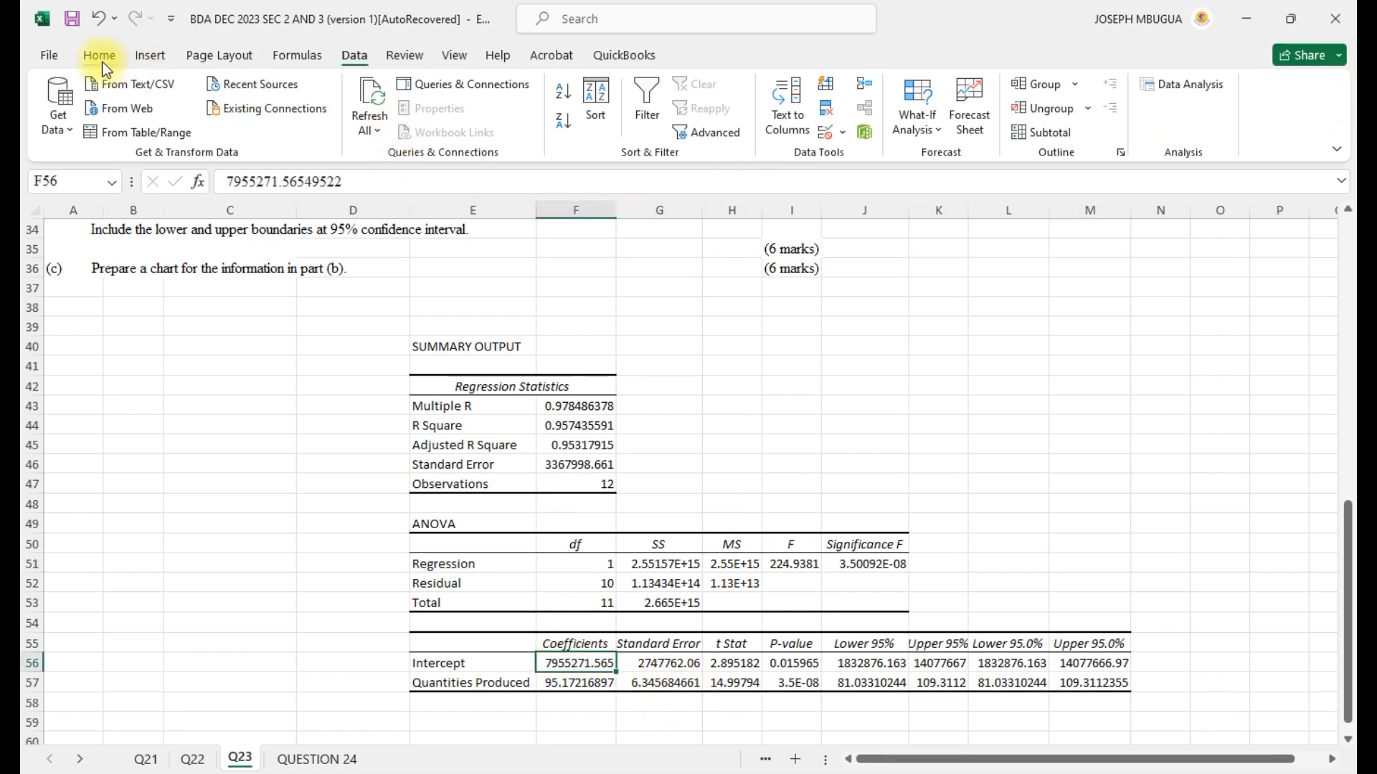
left_click(101, 63)
left_click(700, 122)
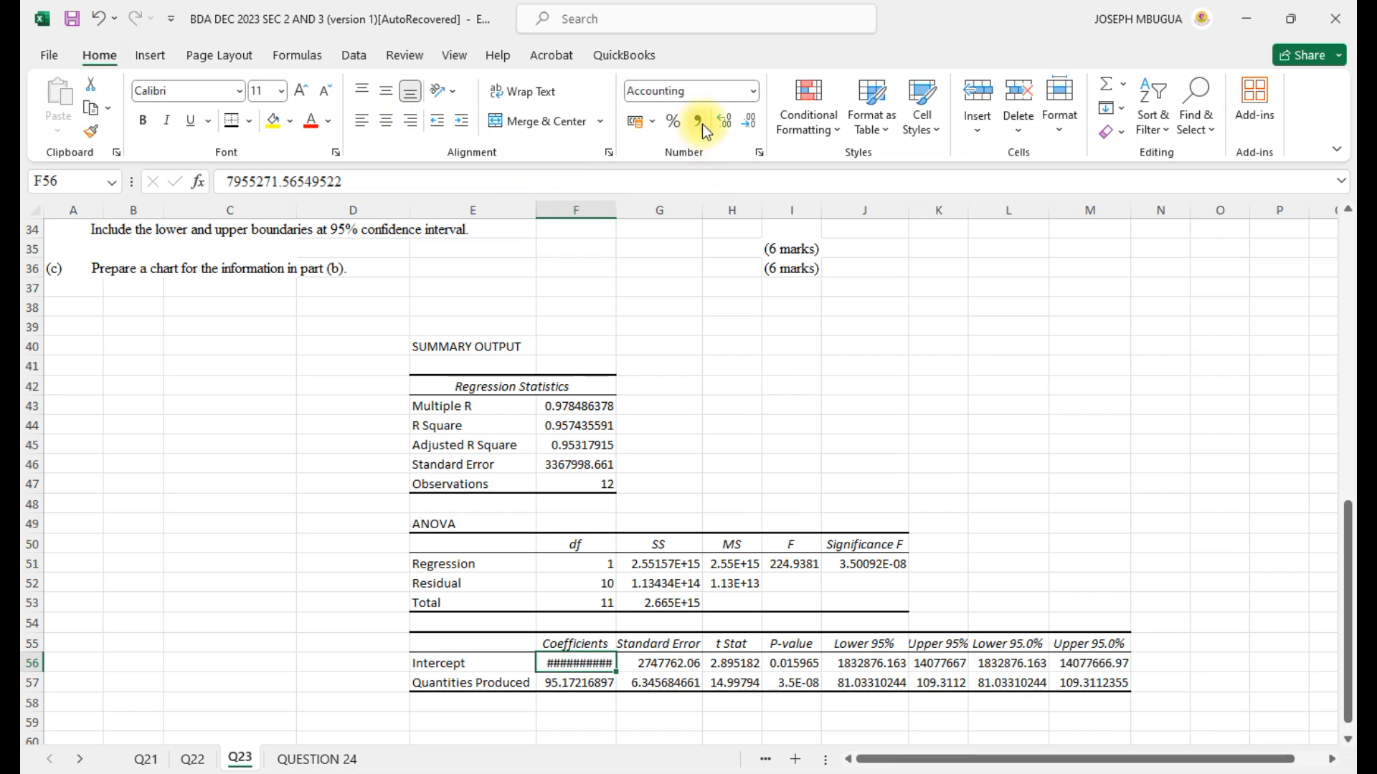
left_click(752, 123)
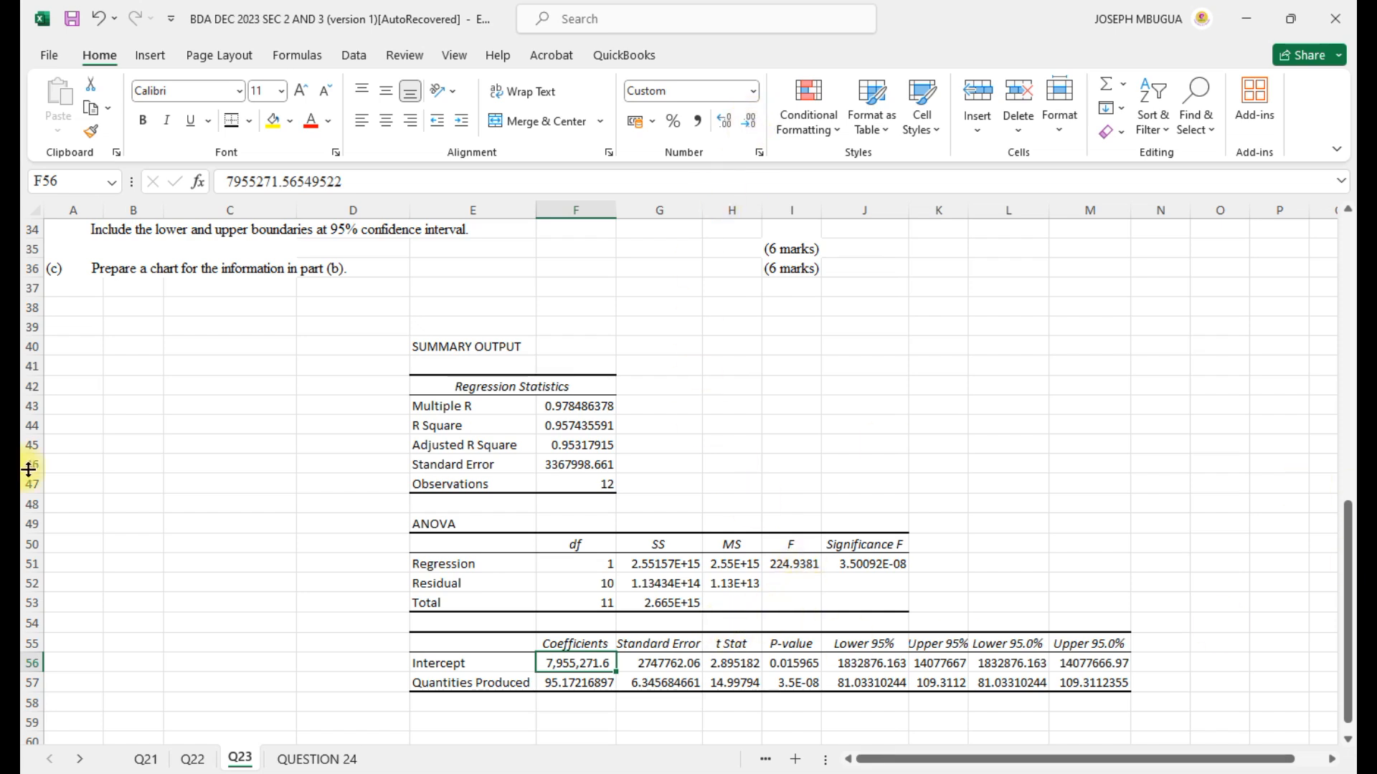
- Set the font of the entire Q23 worksheet to Times New Roman
left_click(29, 210)
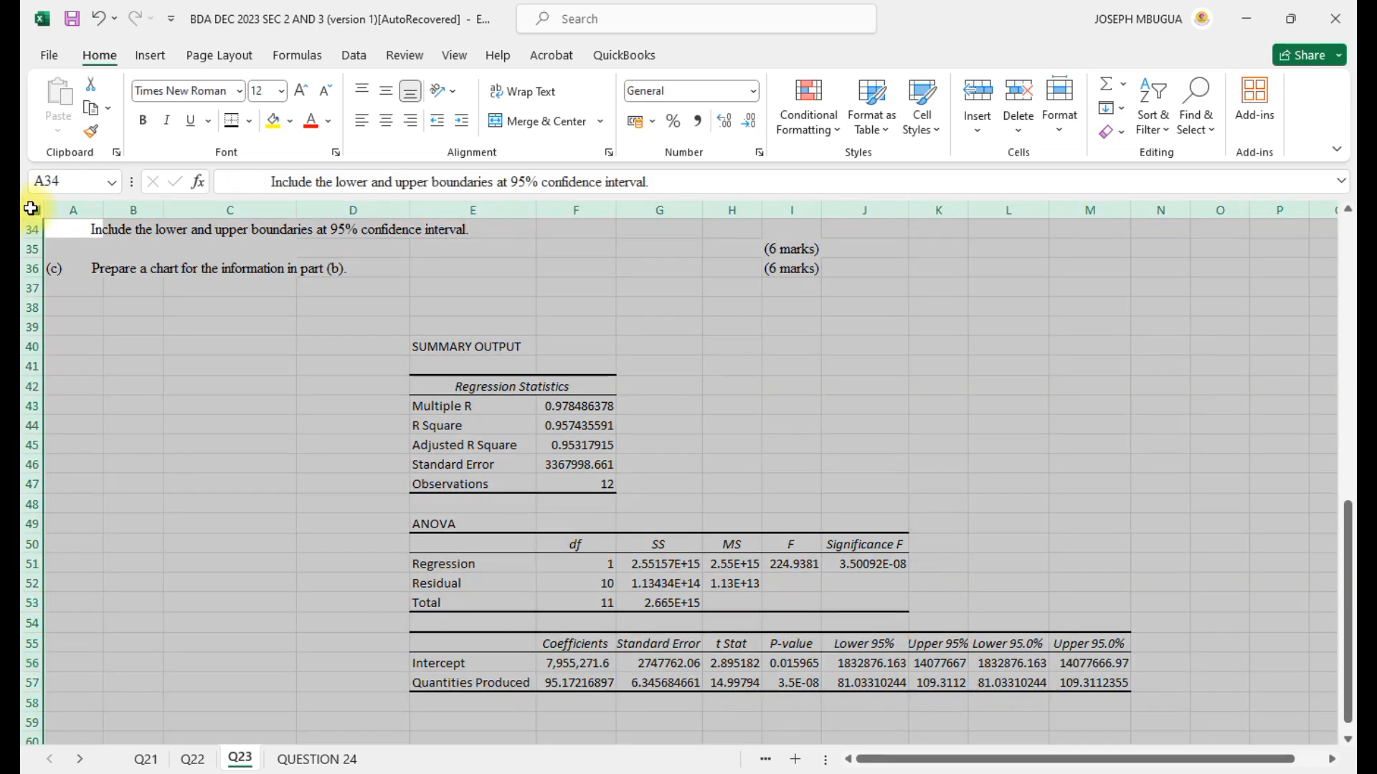
left_click(238, 91)
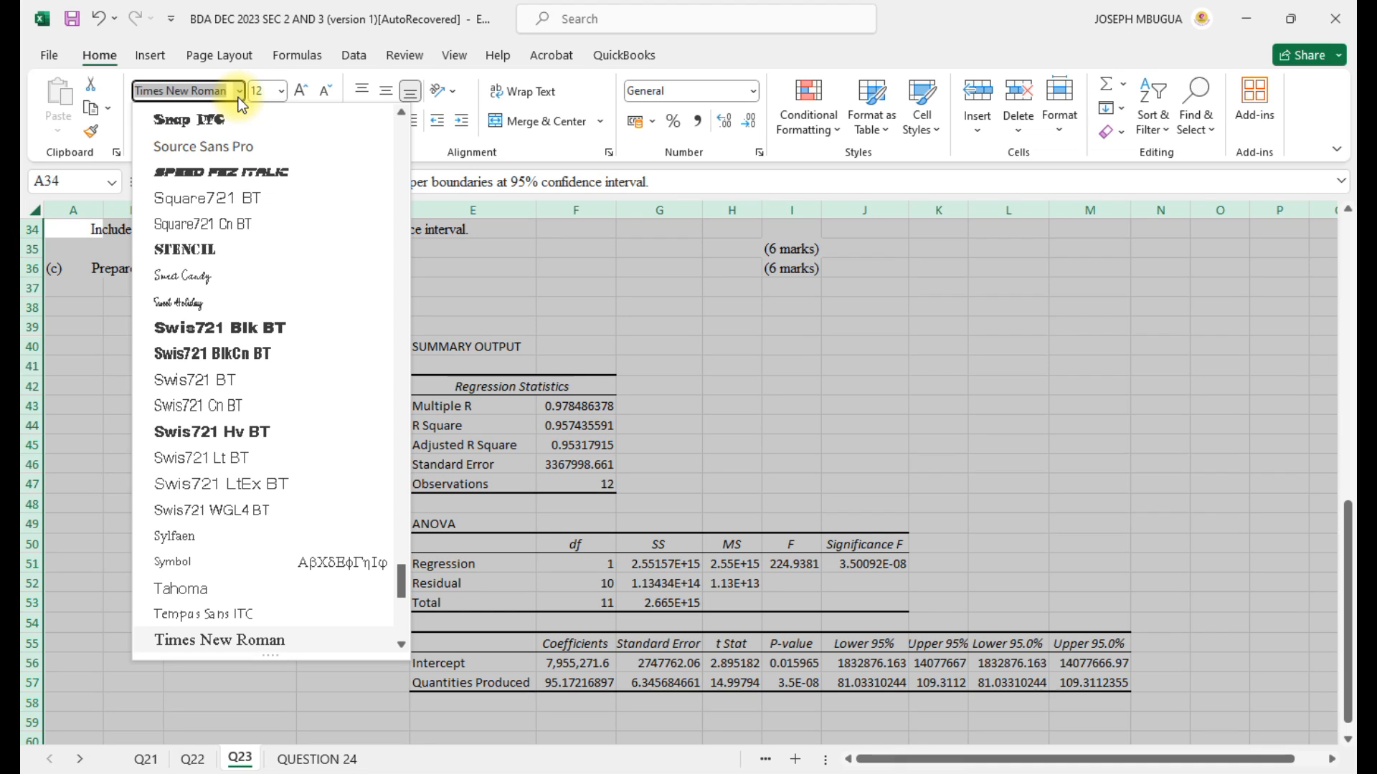
type("Sti")
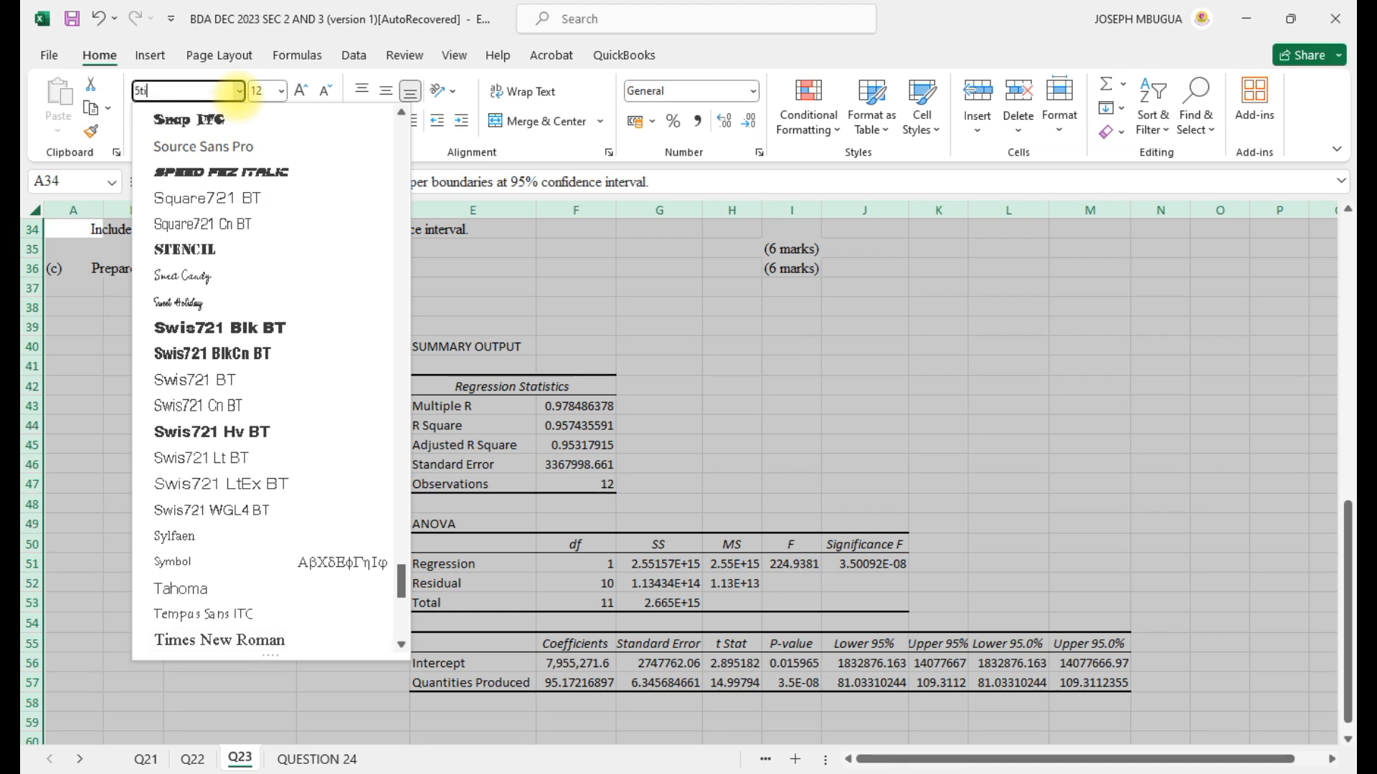
type("Times New Roman")
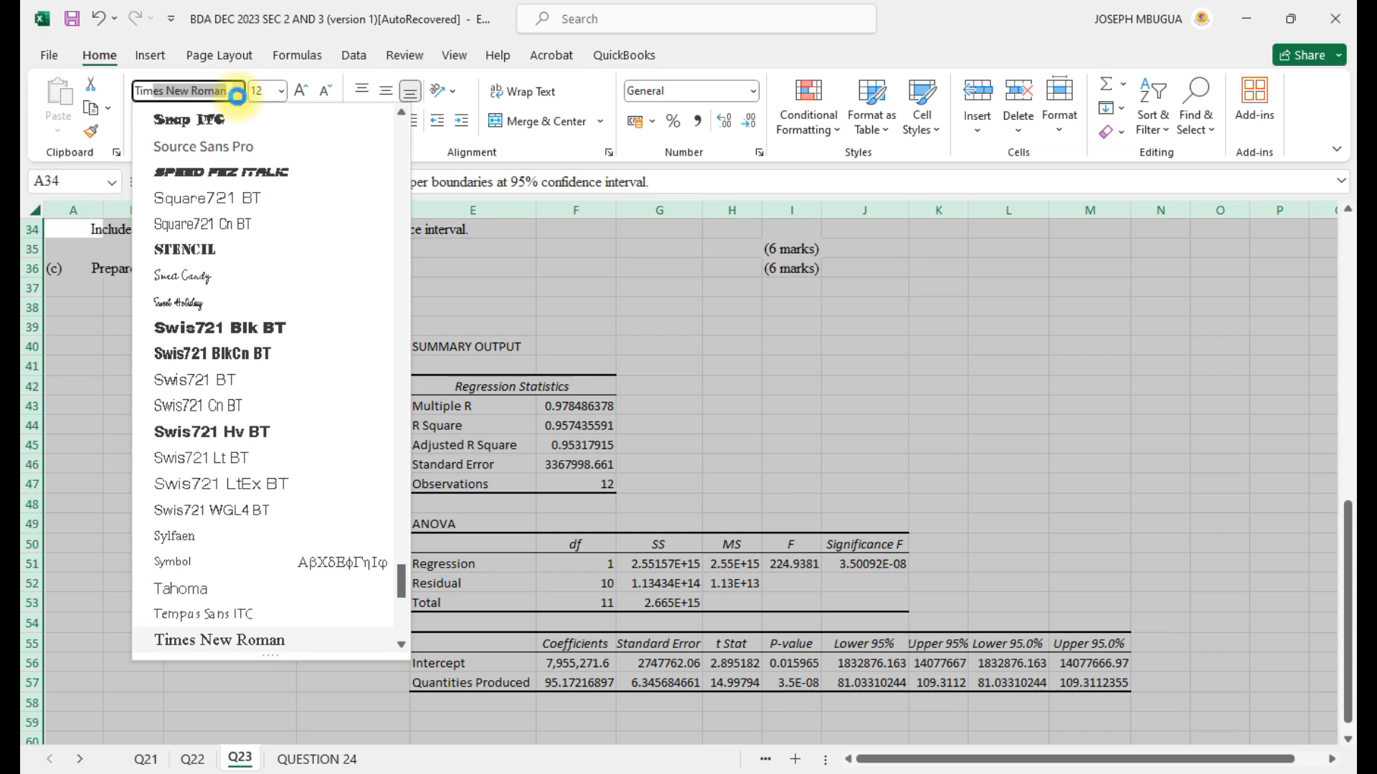
key("Return")
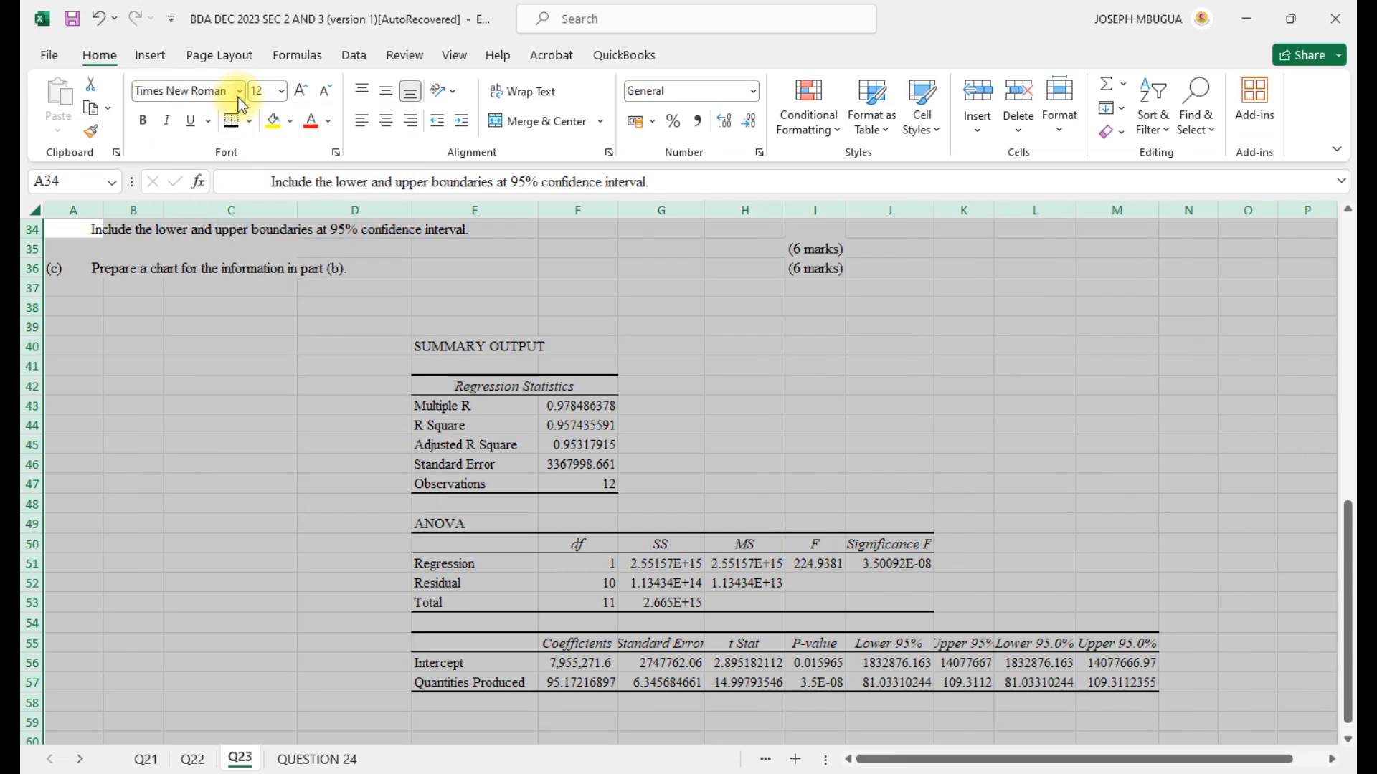
- Set the font size of the entire Q23 worksheet to 12
left_click(699, 617)
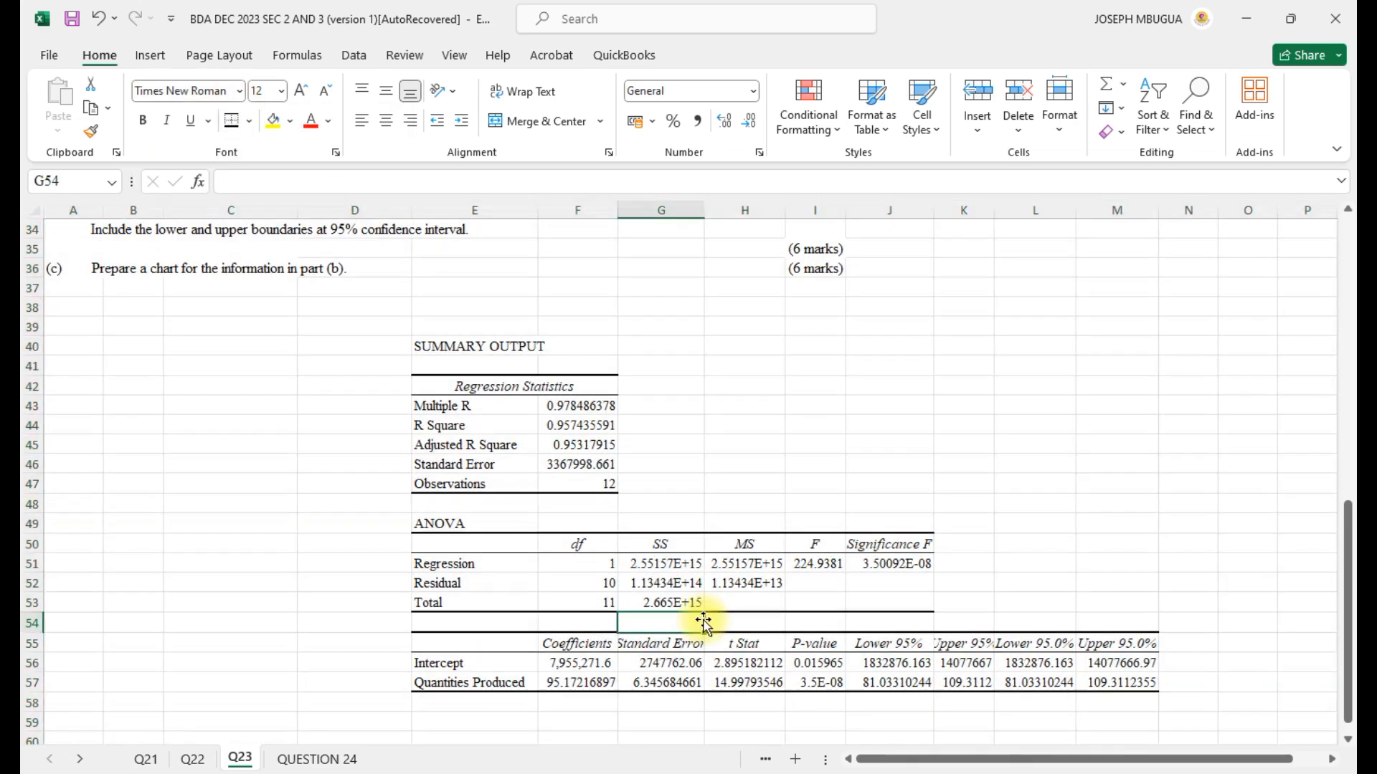
left_click(674, 656)
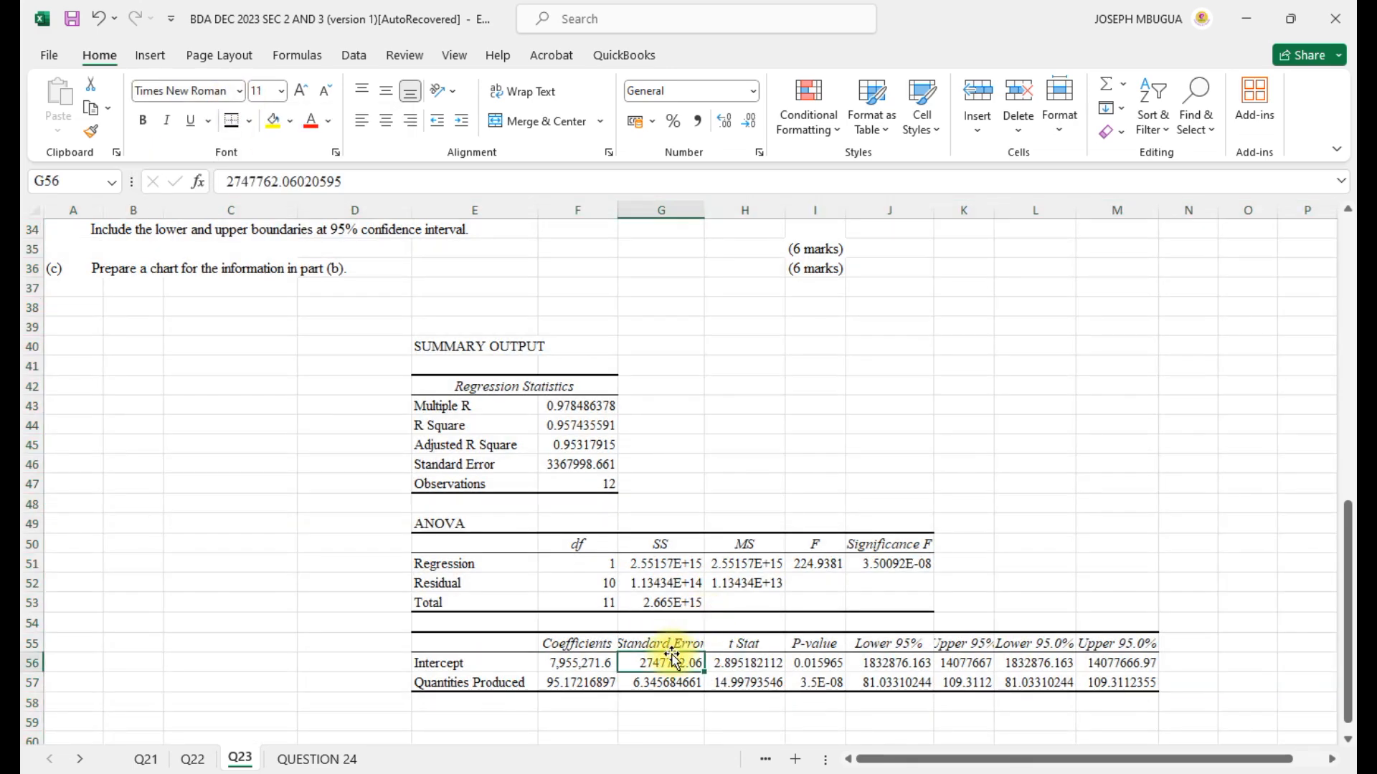
left_click(35, 209)
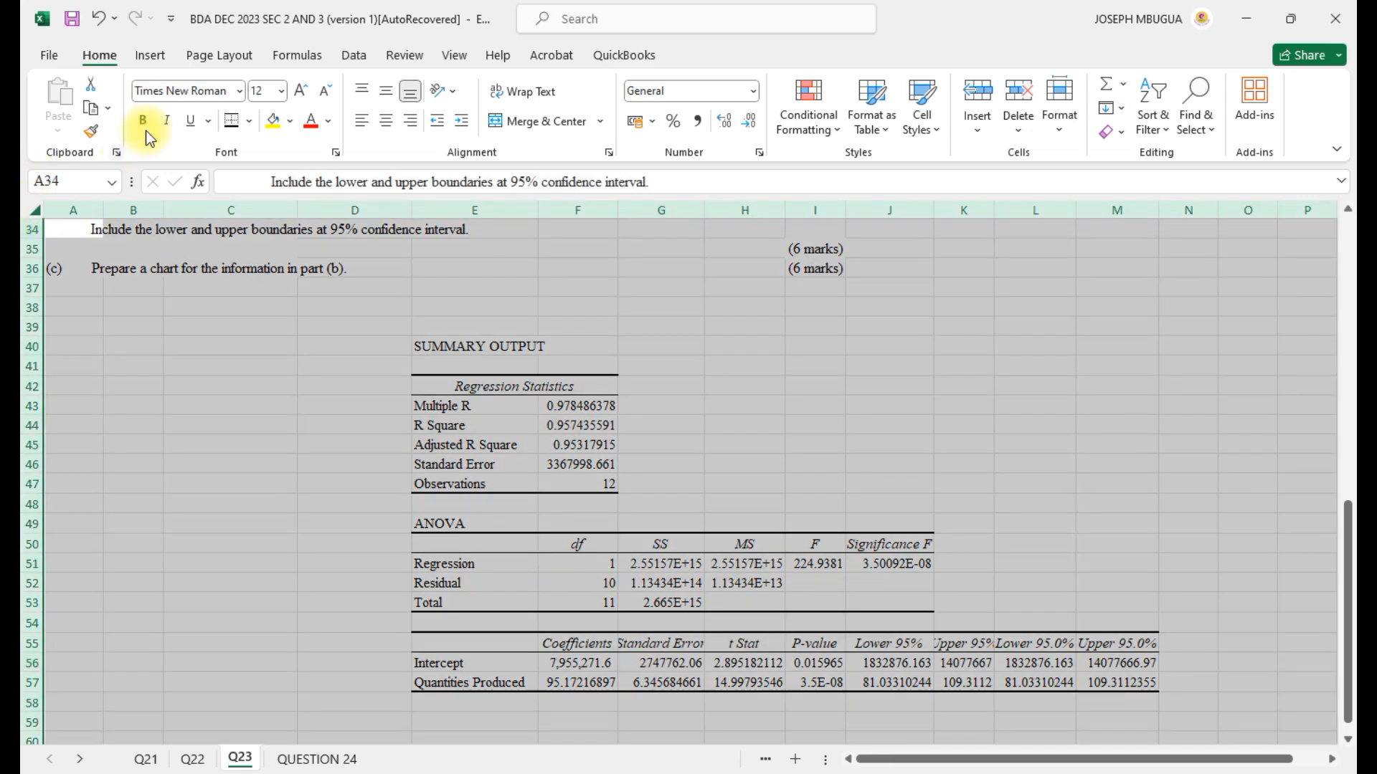
left_click(282, 91)
left_click(267, 203)
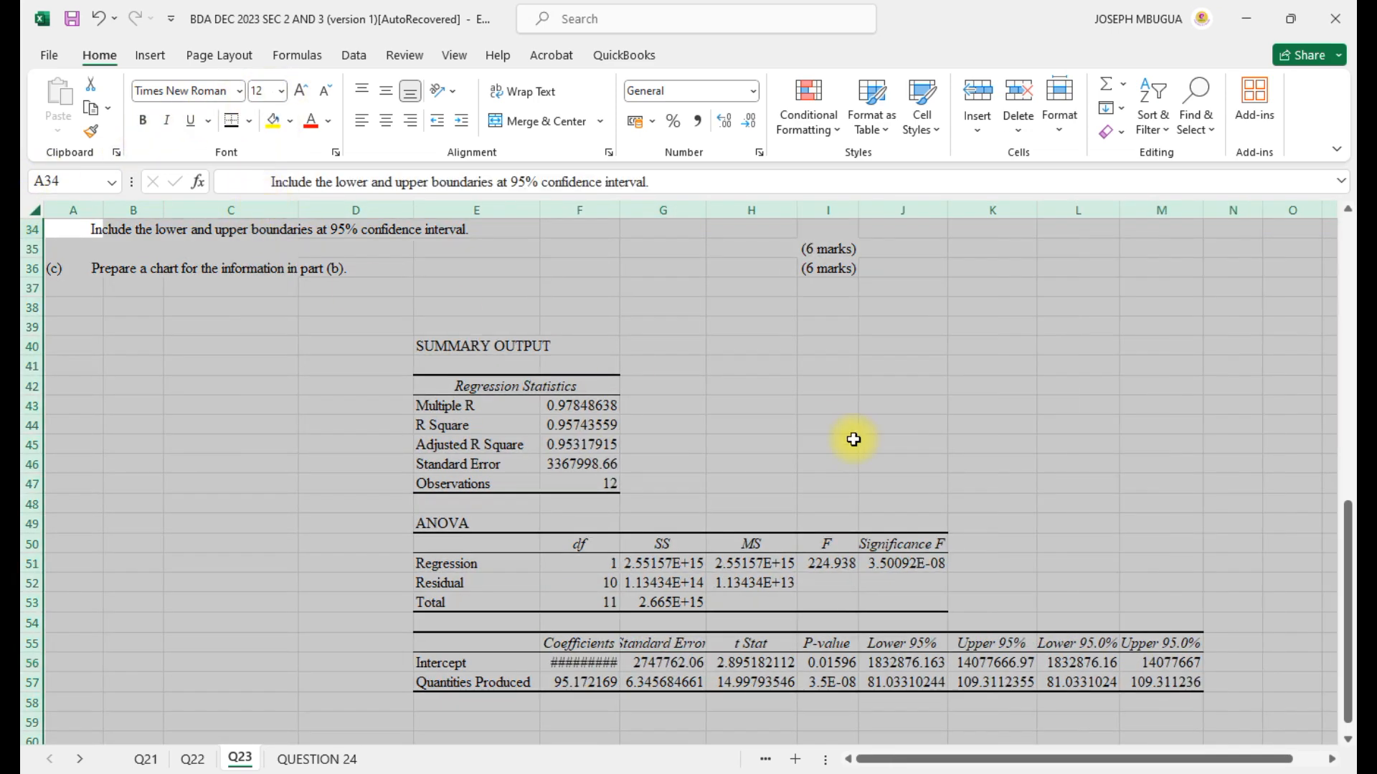
- Auto-fit column F so the intercept coefficient in the regression output displays in full
left_click(849, 443)
scroll(860, 502, "up", 3)
scroll(863, 508, "up", 8)
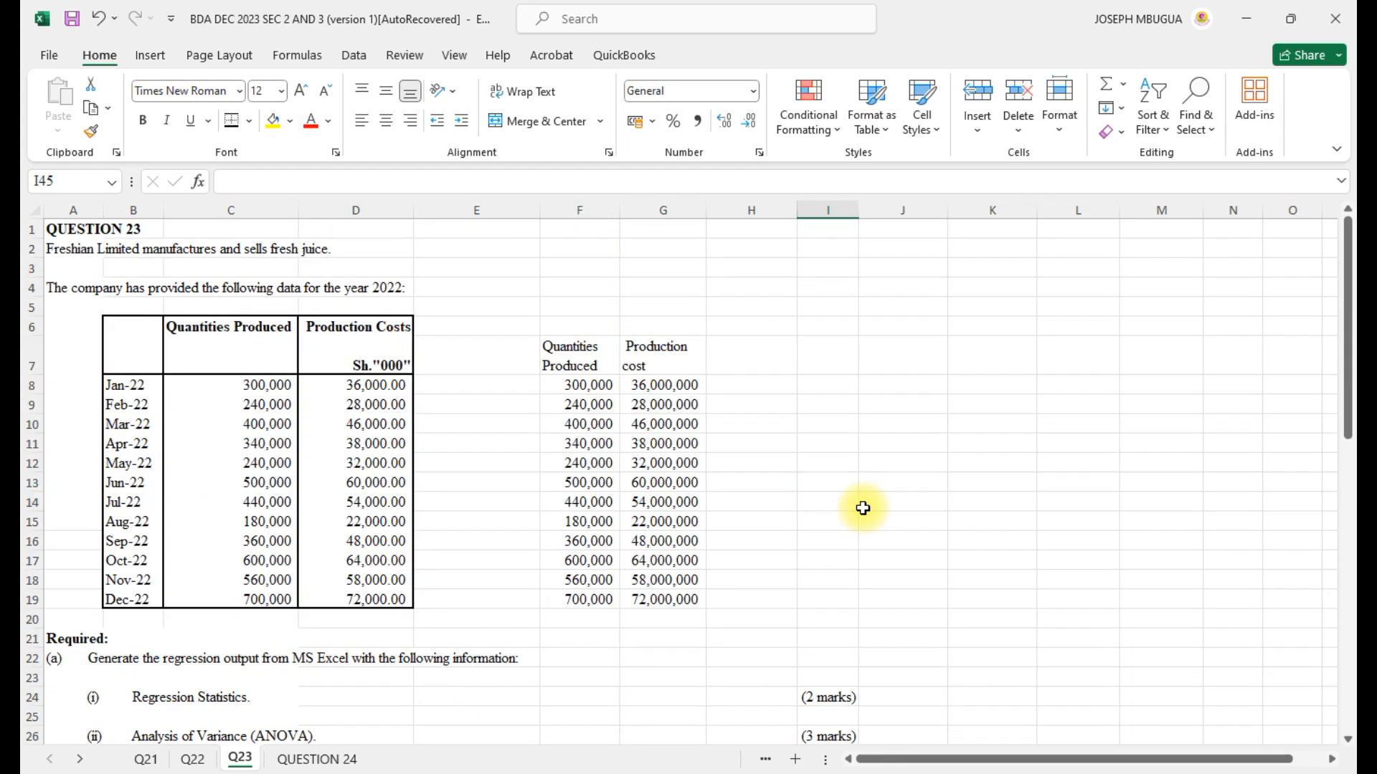
scroll(863, 508, "down", 12)
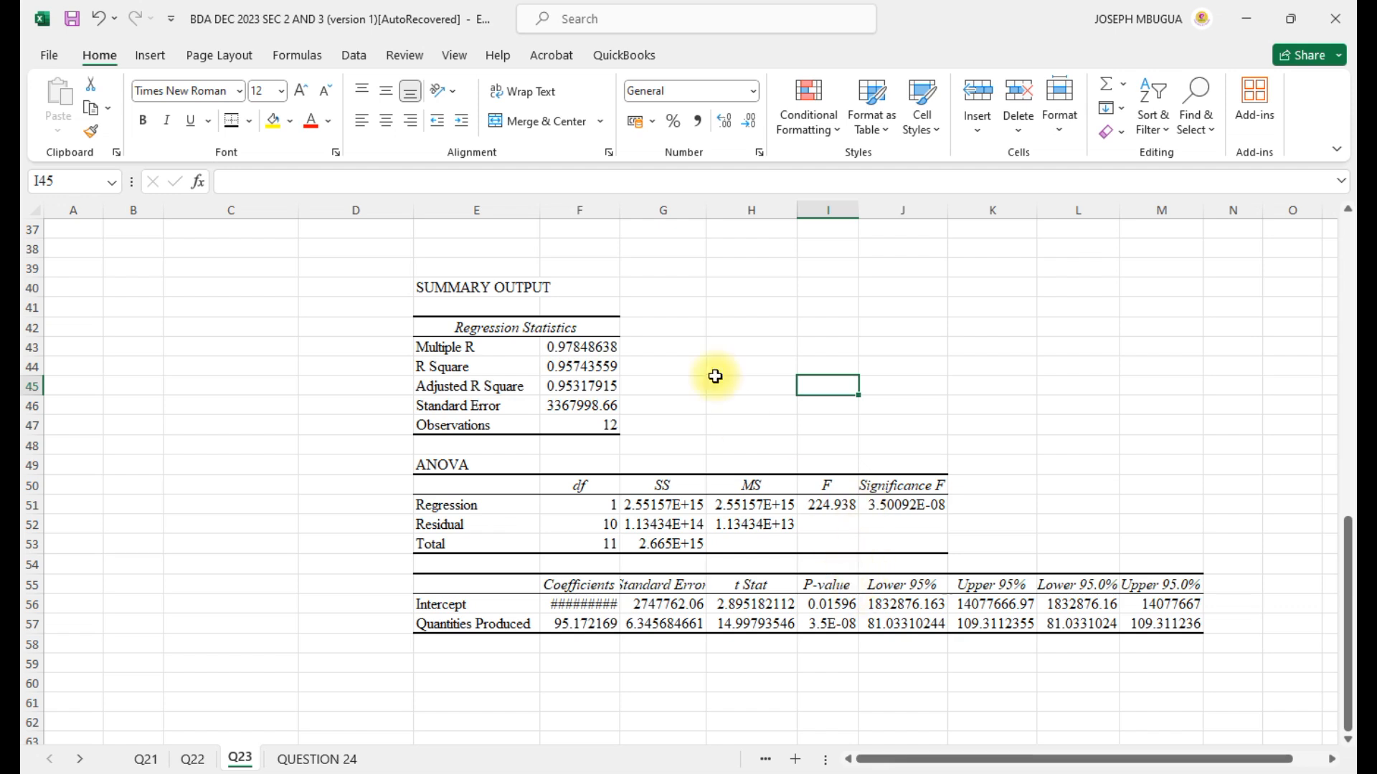
left_click_drag(622, 211, 622, 211)
double_click(622, 211)
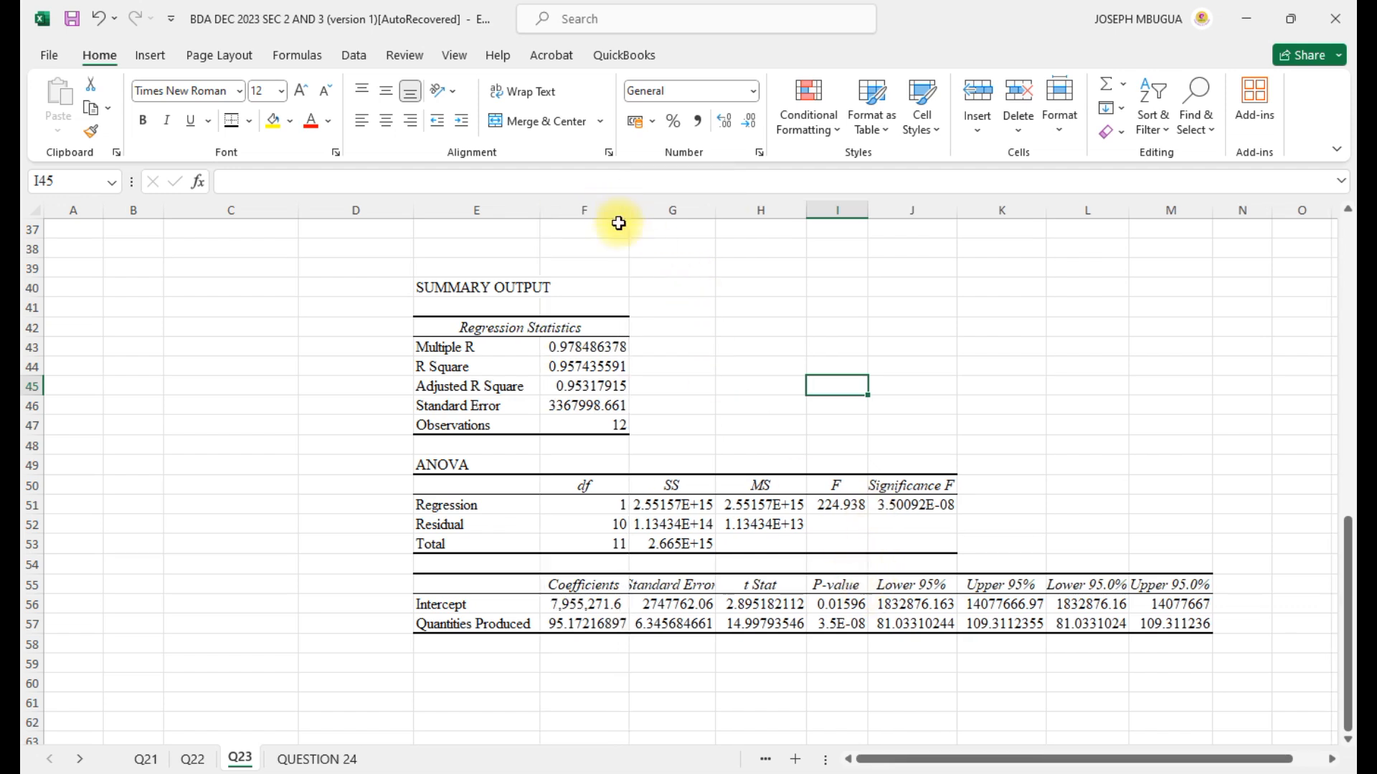
- Format the intercept's bounds in K56:L56 with thousands separators and one decimal place
left_click(994, 613)
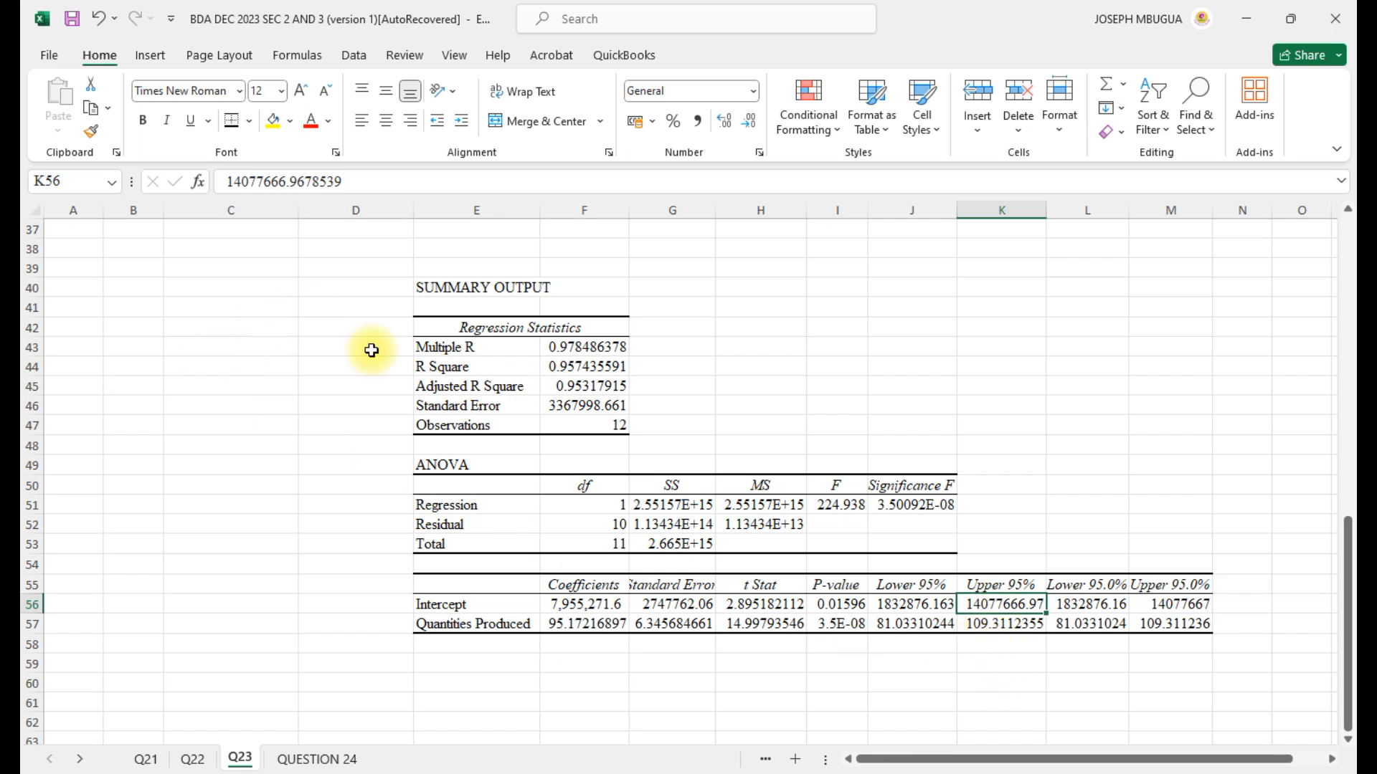
left_click_drag(983, 605, 1088, 606)
left_click(701, 120)
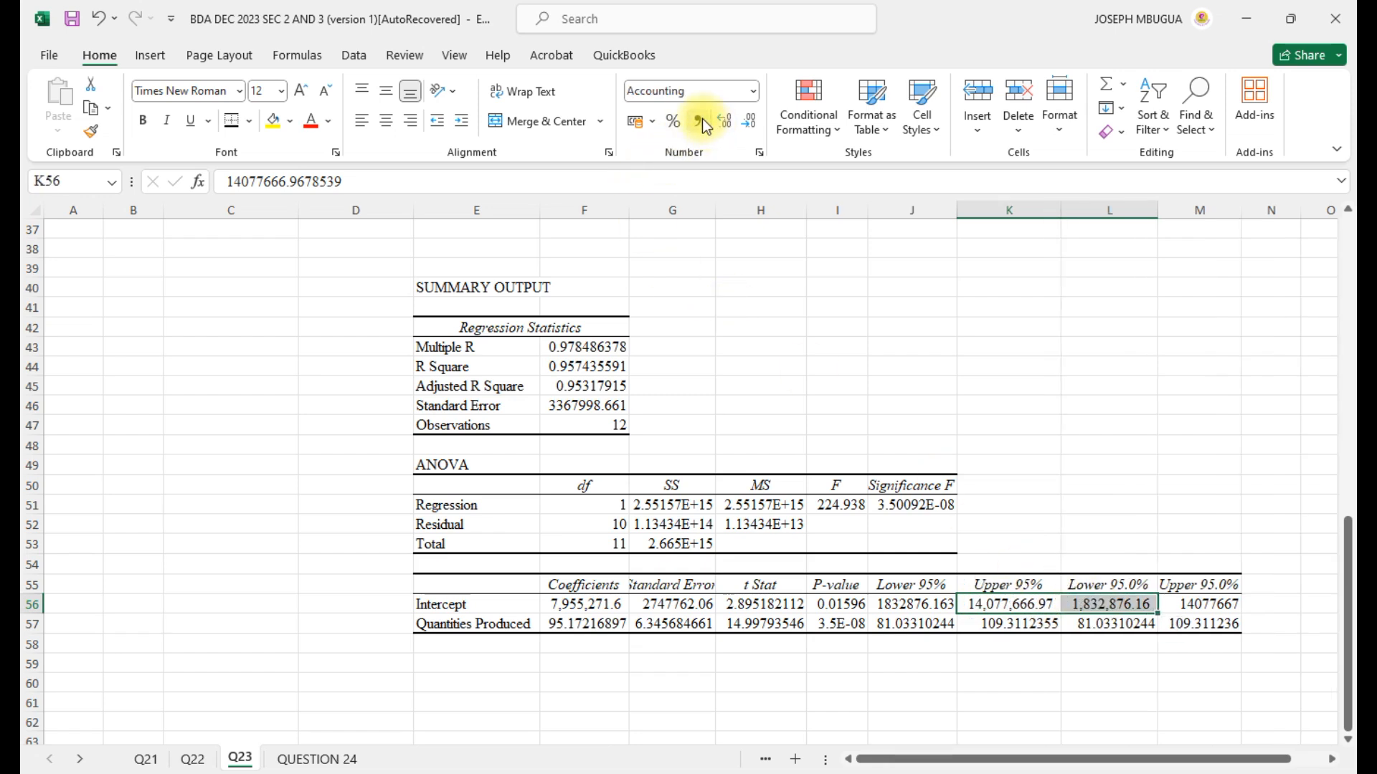
left_click(751, 119)
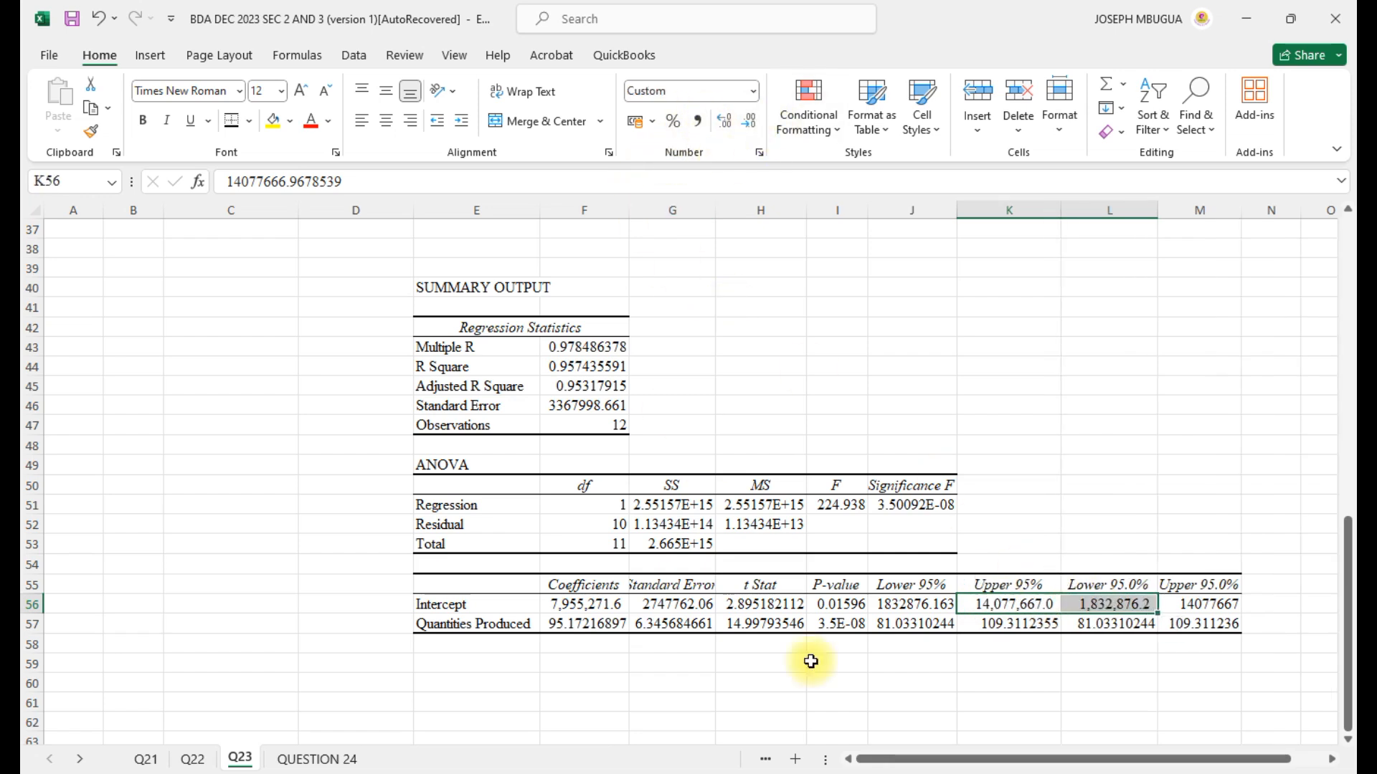
left_click(902, 684)
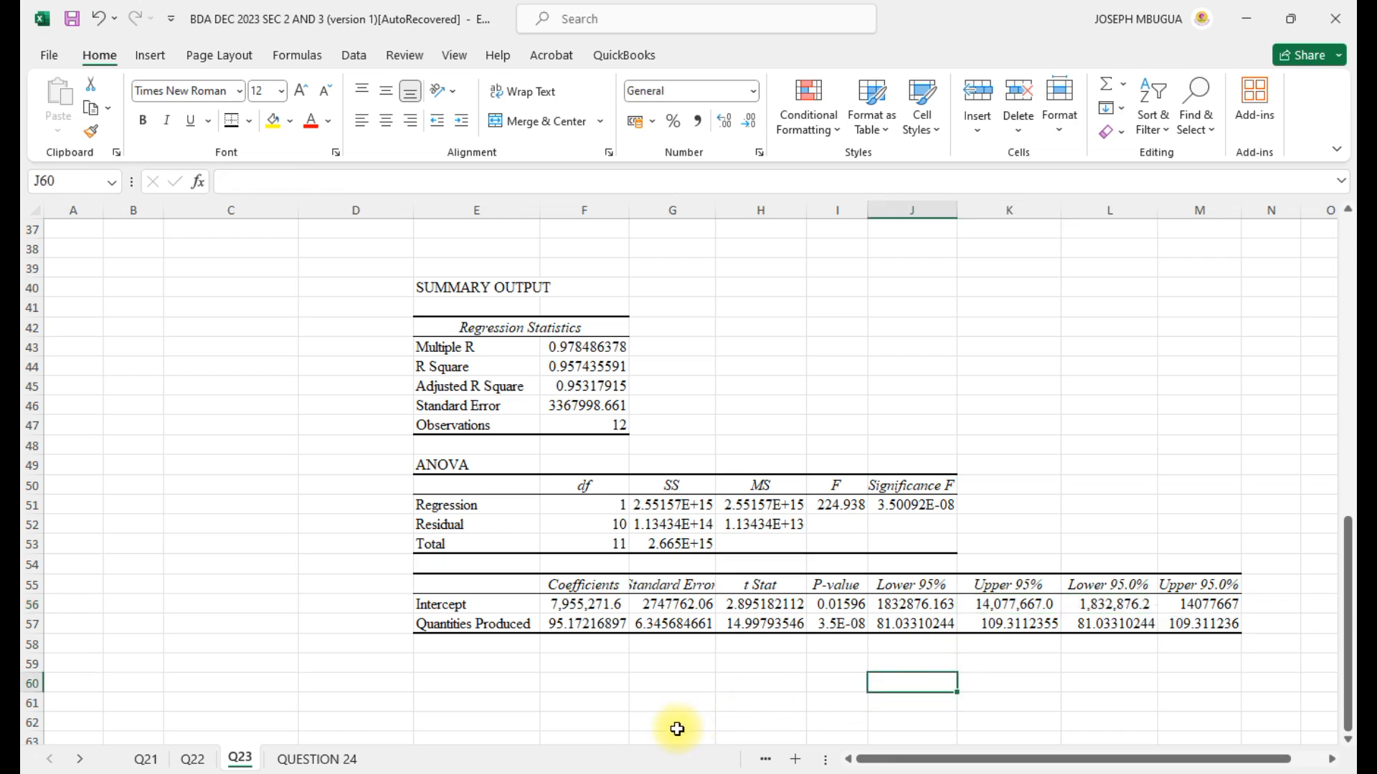
- Compare the requirements of parts (a) to (c) with the regression output and the source data
scroll(677, 729, "up", 7)
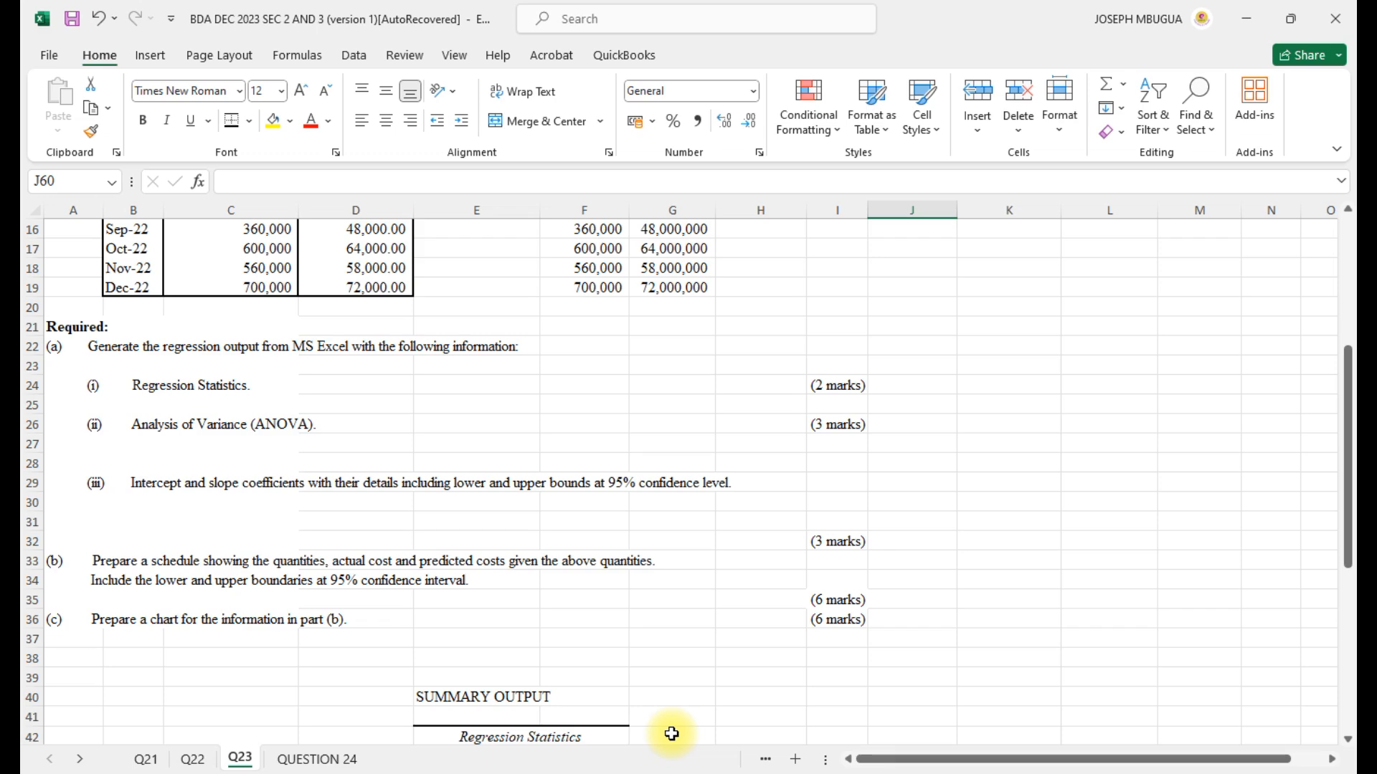
scroll(671, 734, "down", 7)
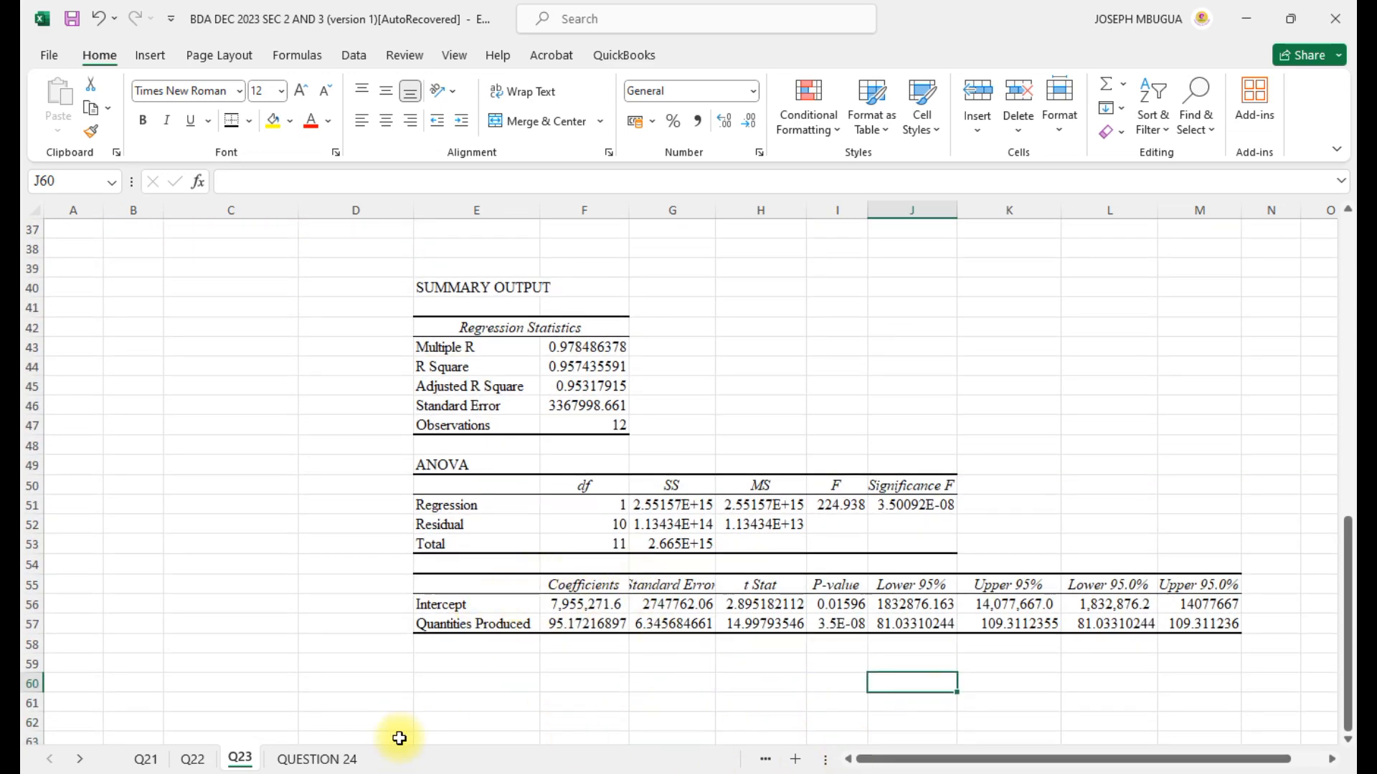
scroll(402, 759, "up", 6)
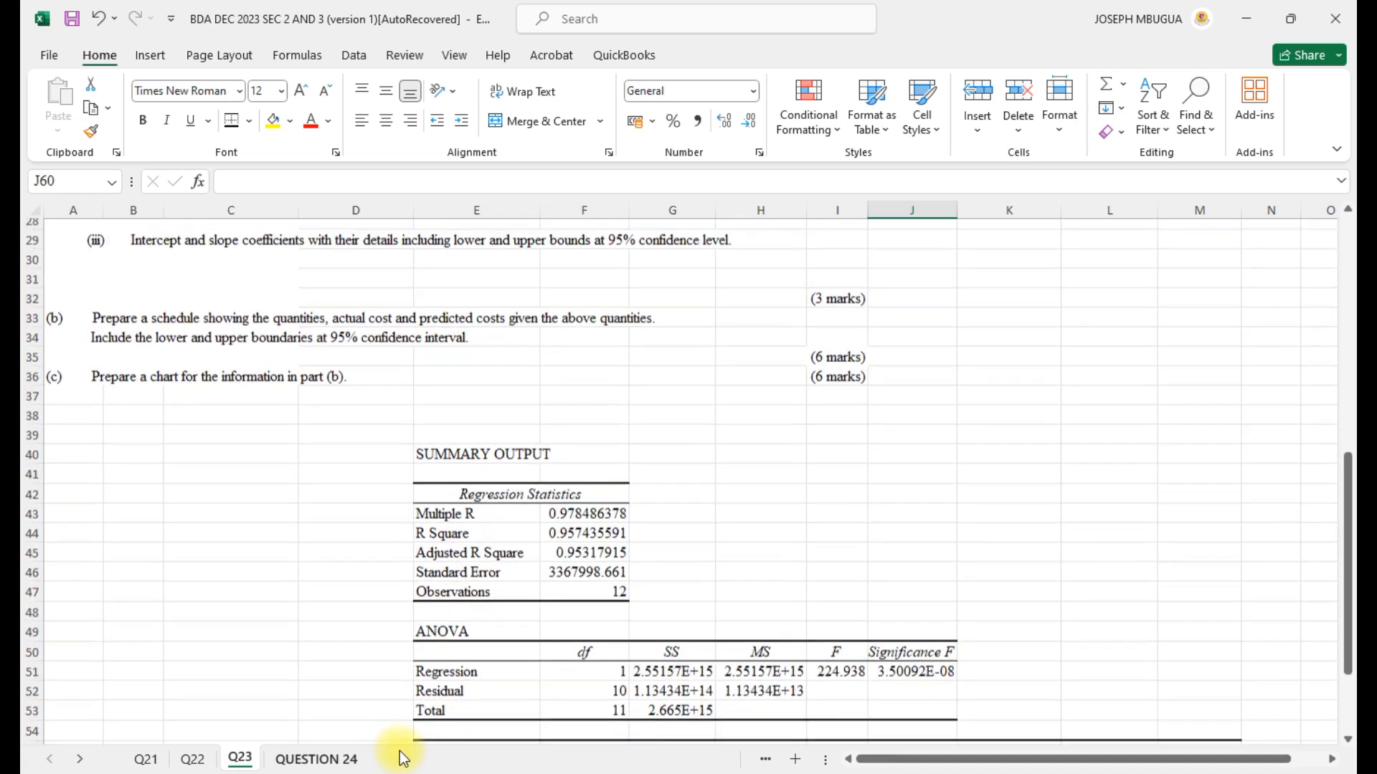
scroll(401, 759, "up", 2)
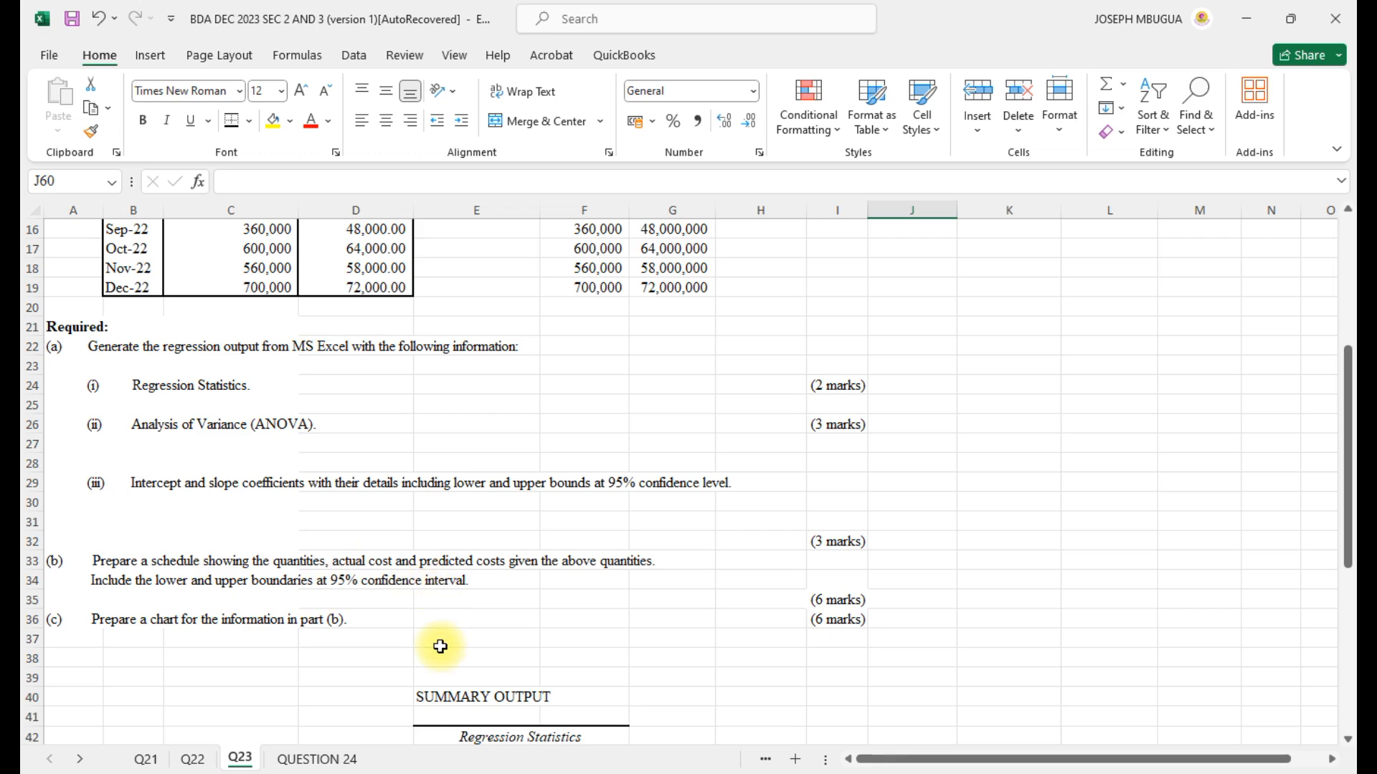
scroll(440, 647, "down", 7)
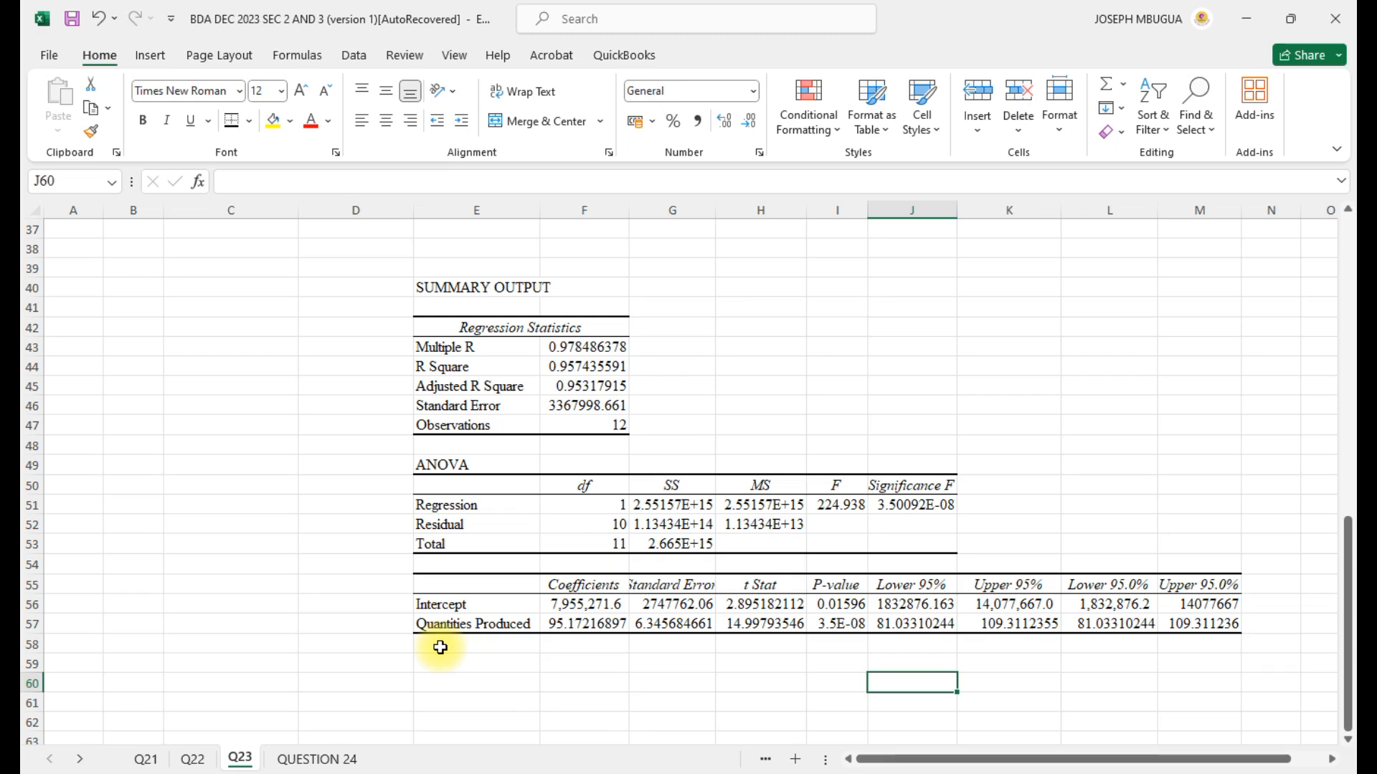
scroll(522, 687, "up", 10)
scroll(522, 687, "up", 2)
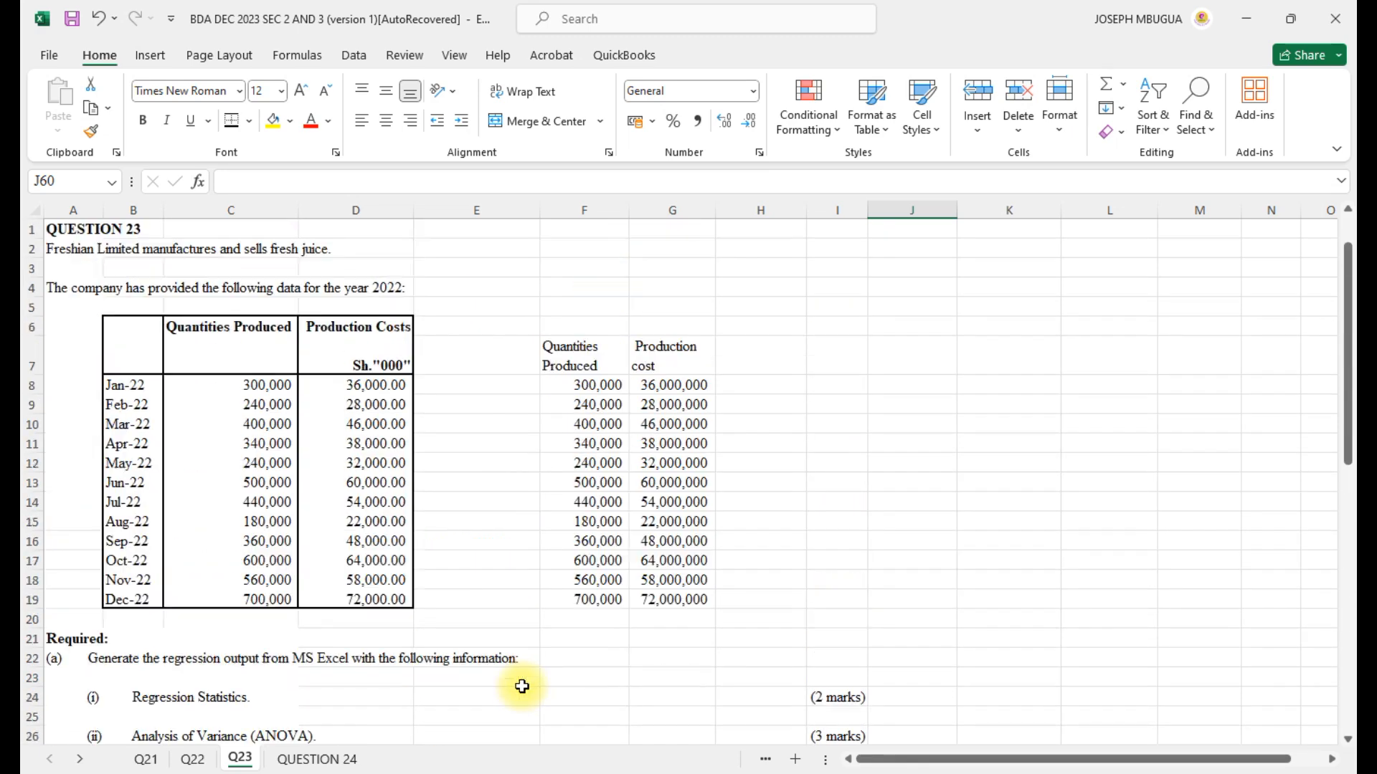
- Add the column heading "Predicted cost" in H7, next to the production cost column
left_click(749, 367)
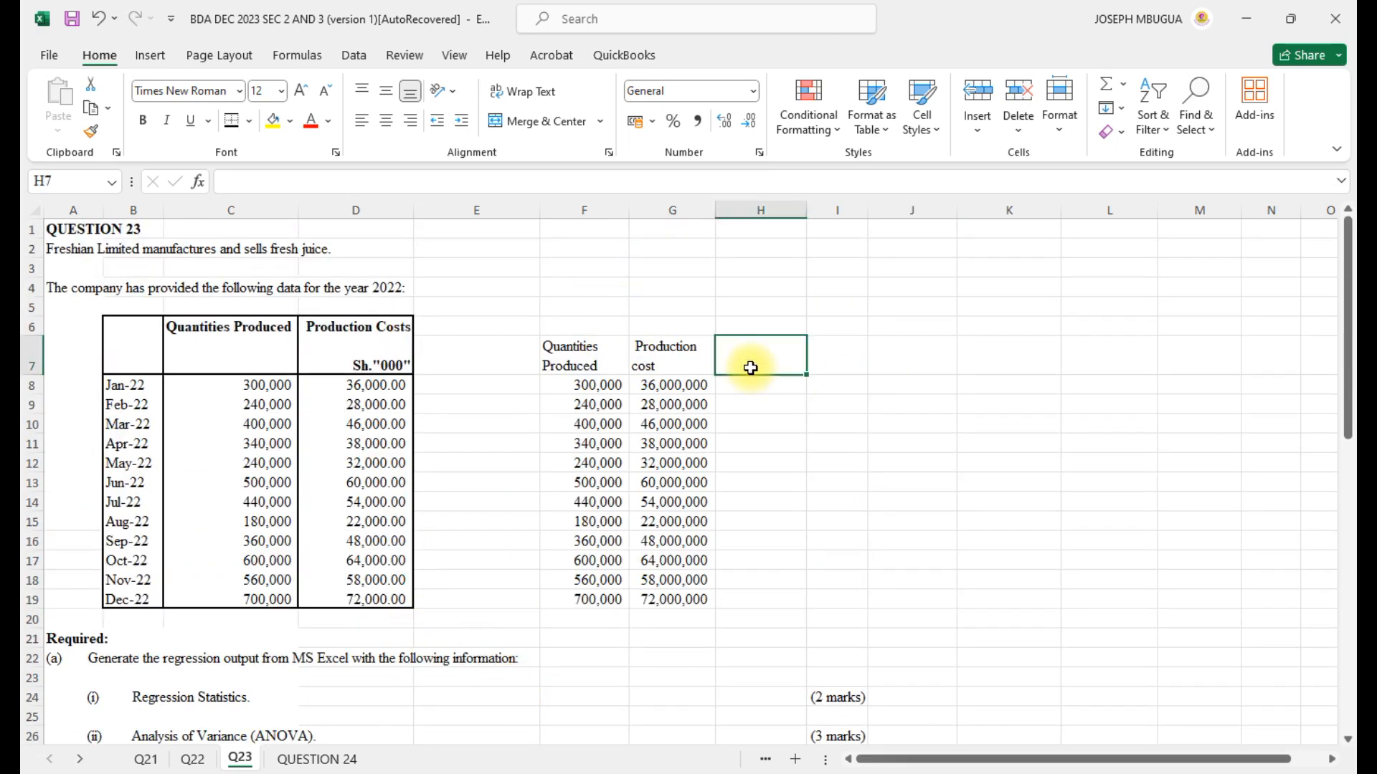
scroll(707, 467, "down", 2)
scroll(710, 485, "down", 1)
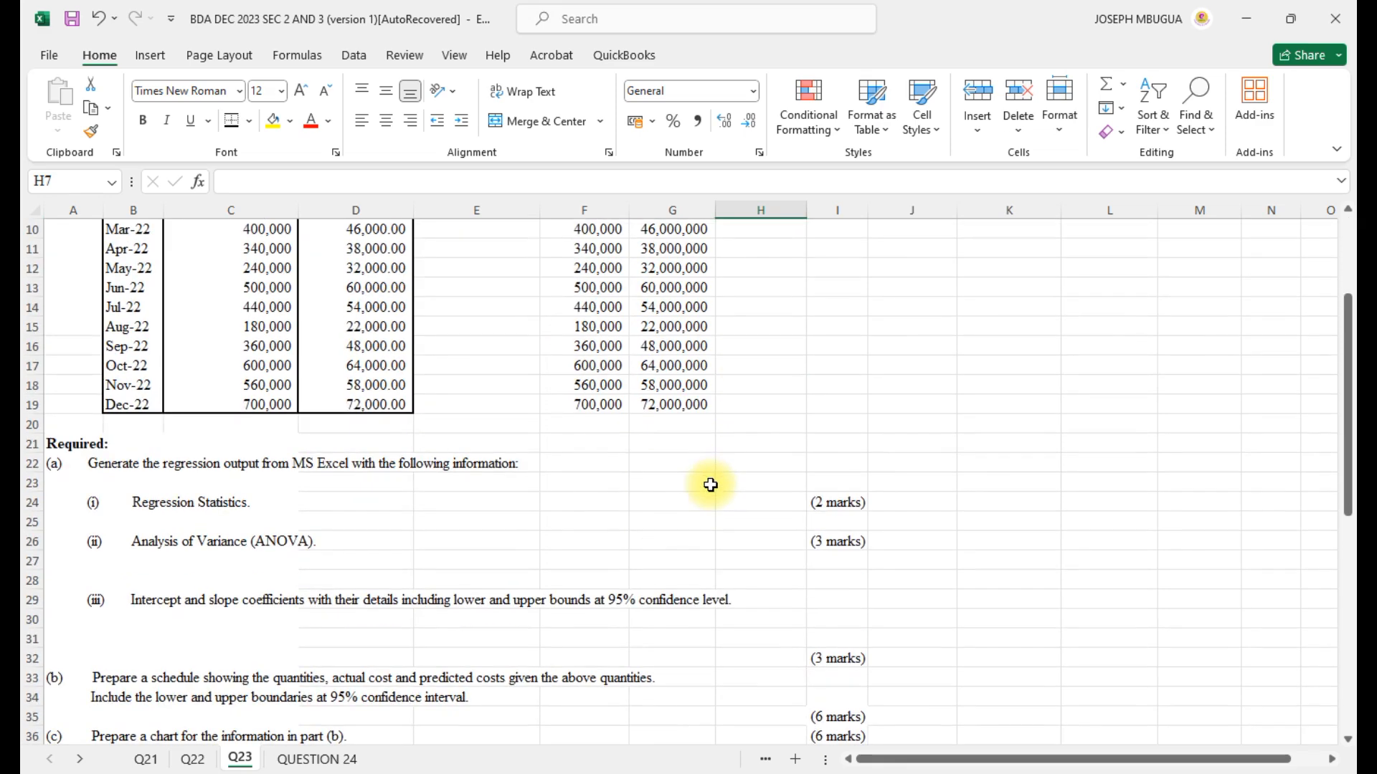
scroll(710, 485, "up", 3)
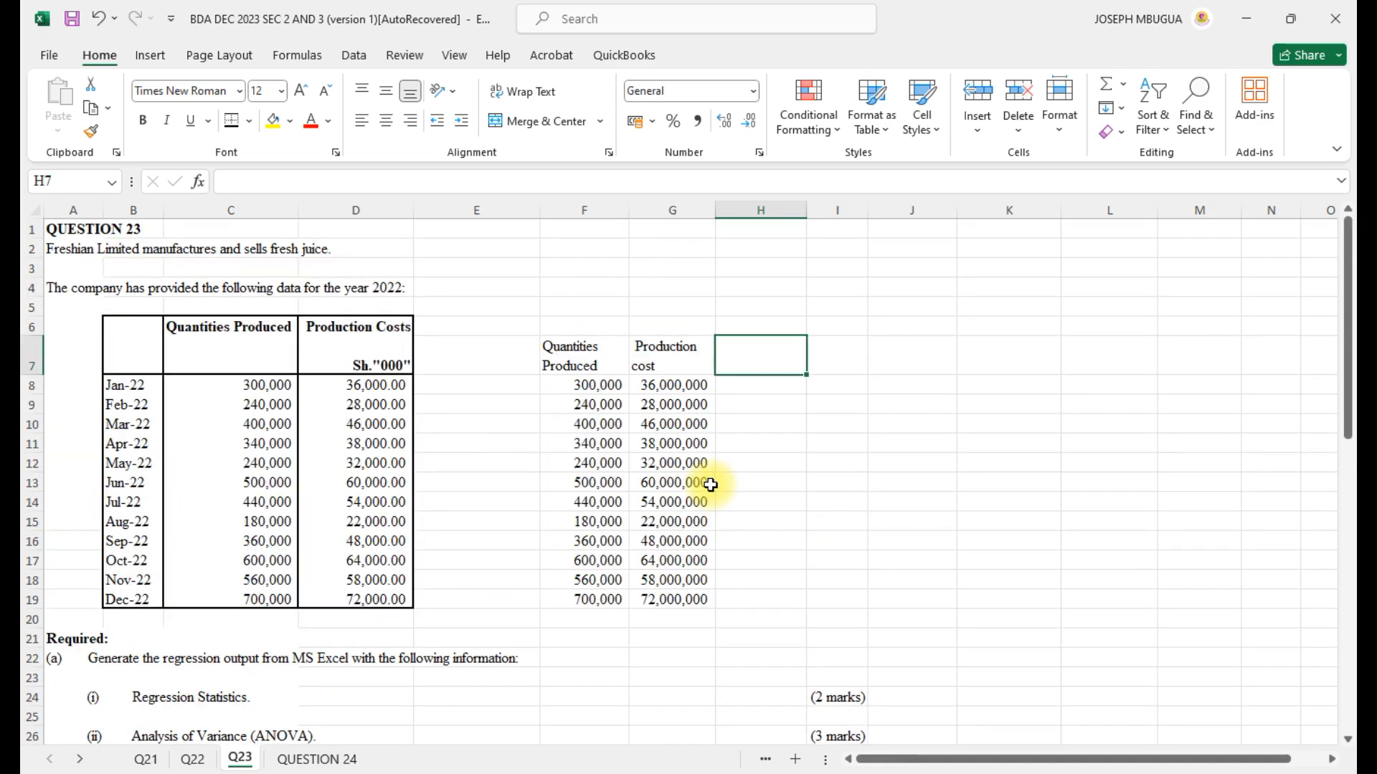
type("p")
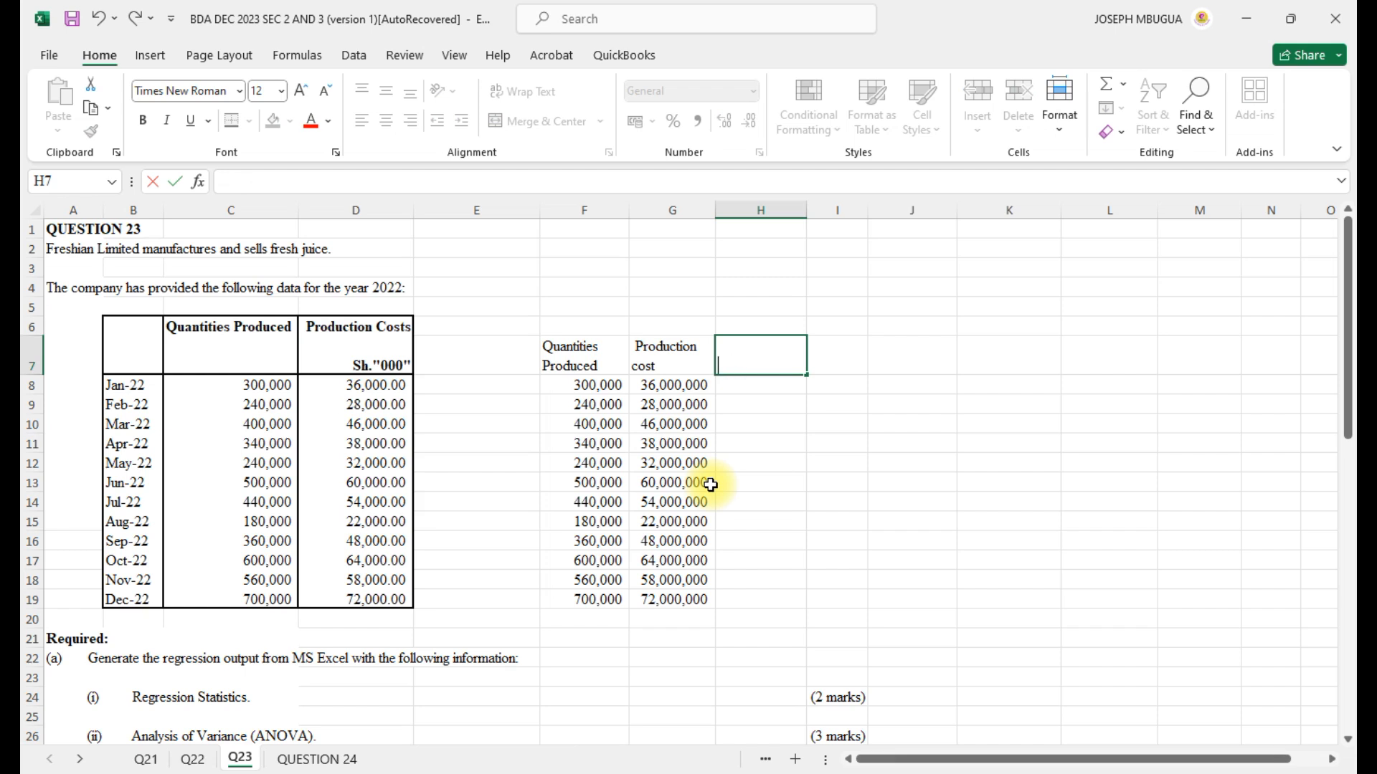
type("edicted cost")
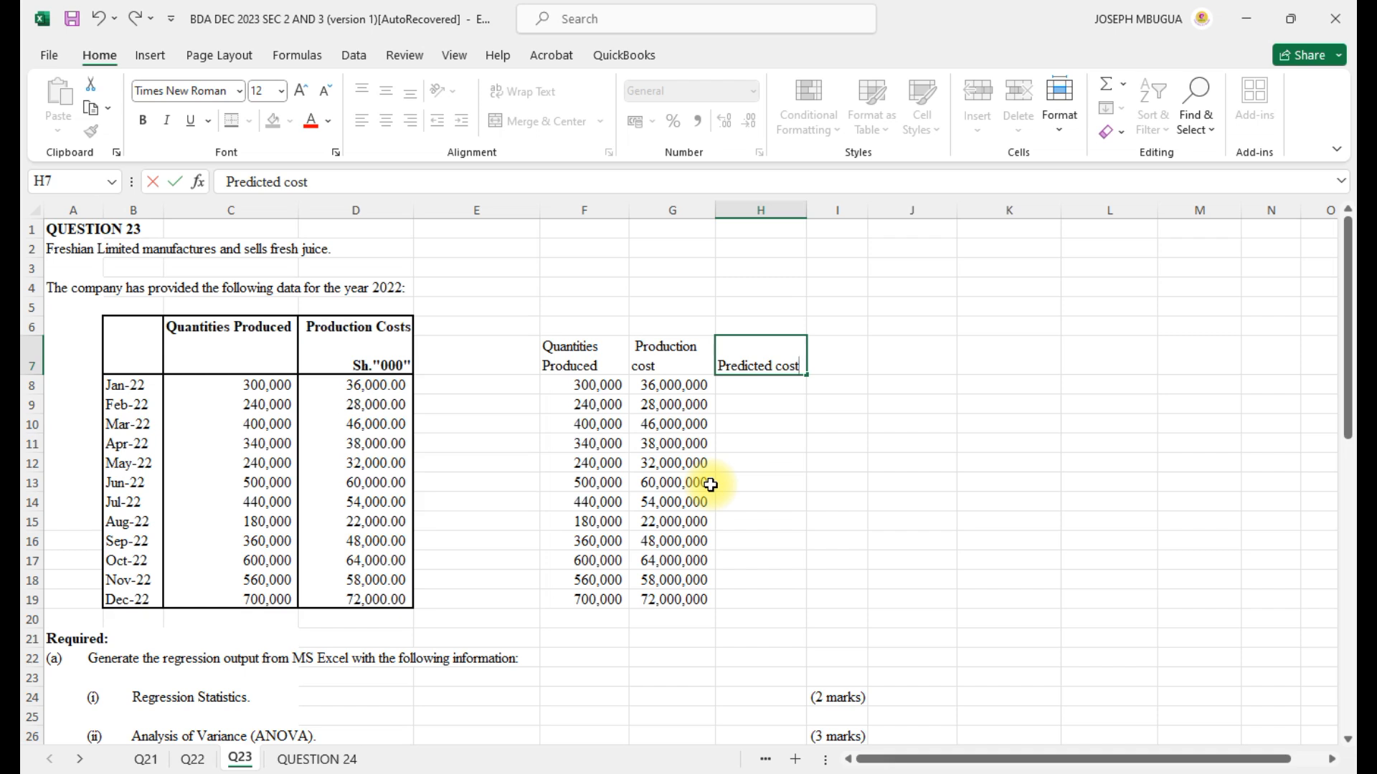
- Add the column headings "Upper limit" in I7 and "Lower limit" in J7
left_click(828, 362)
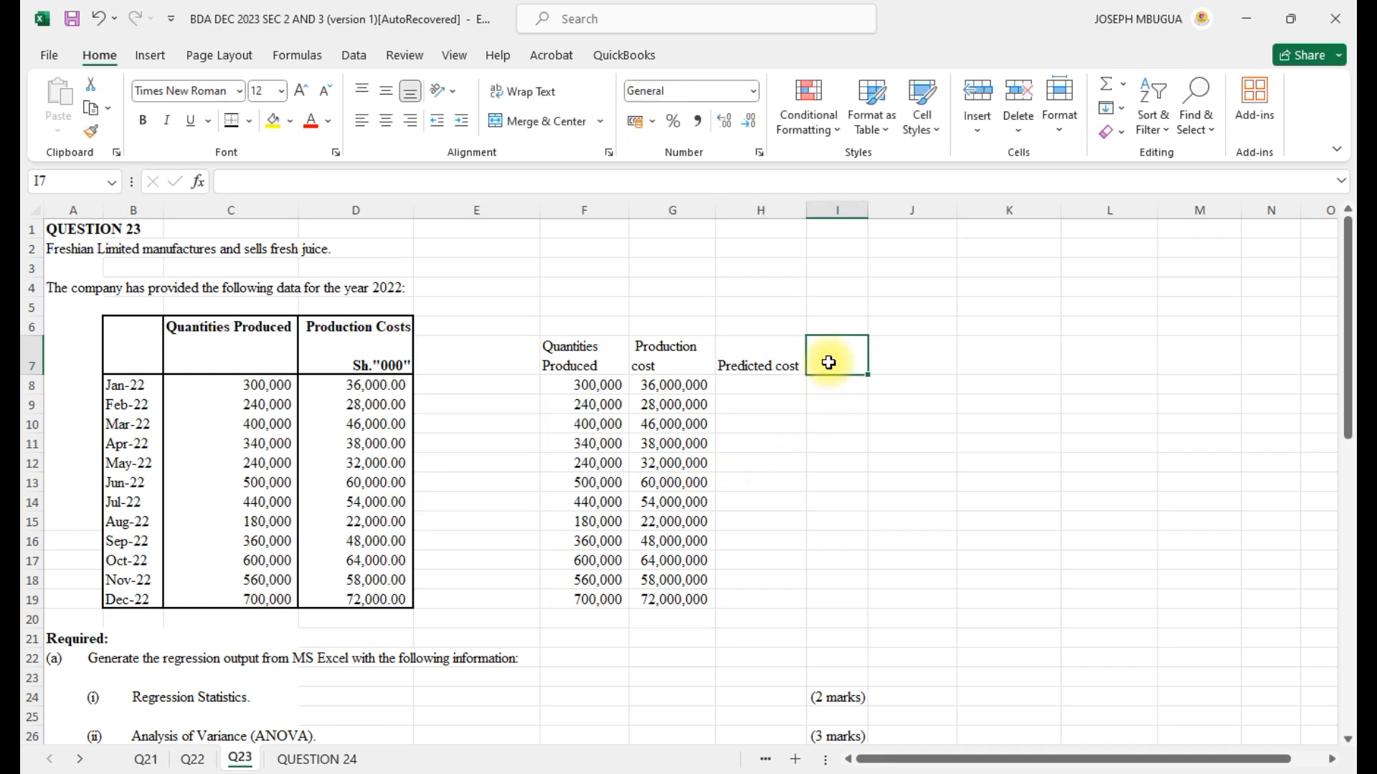
type("Upper")
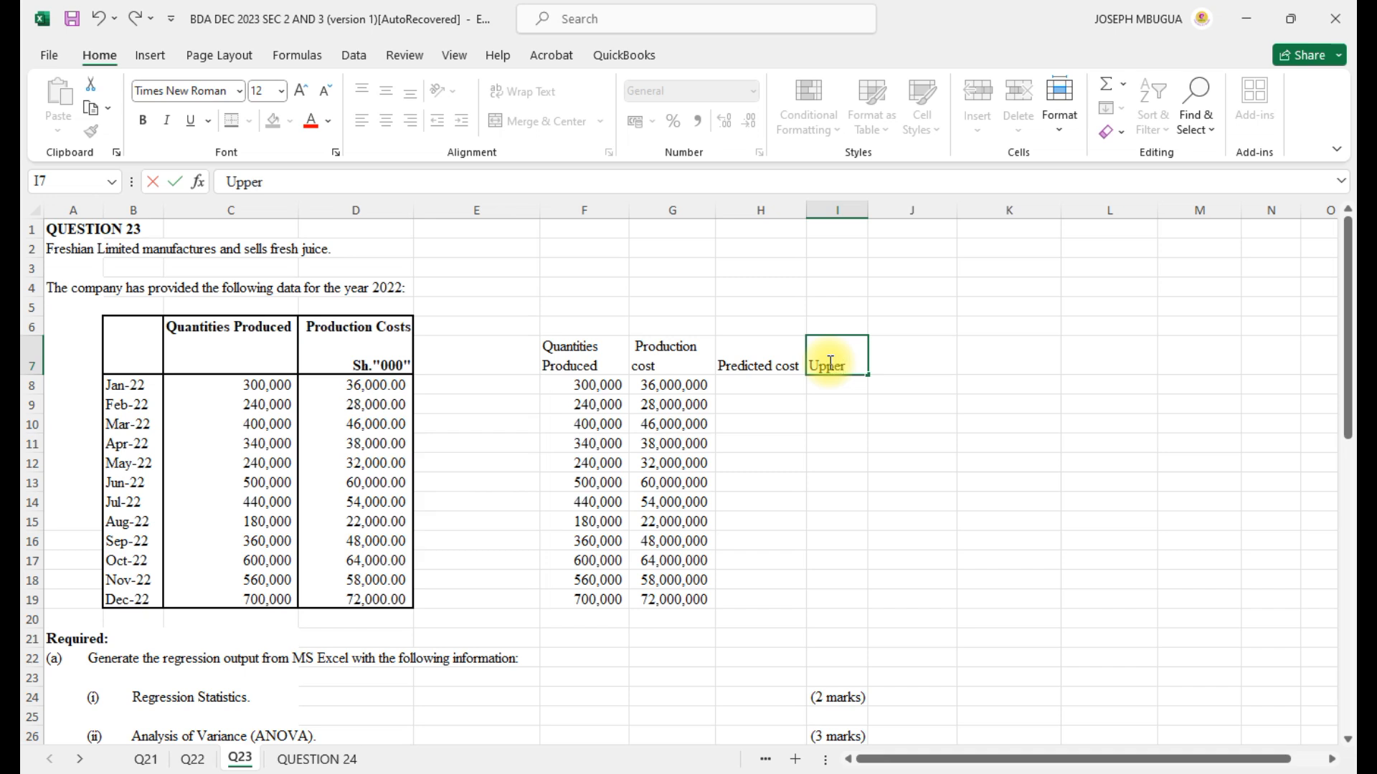
type(" limit")
left_click(897, 362)
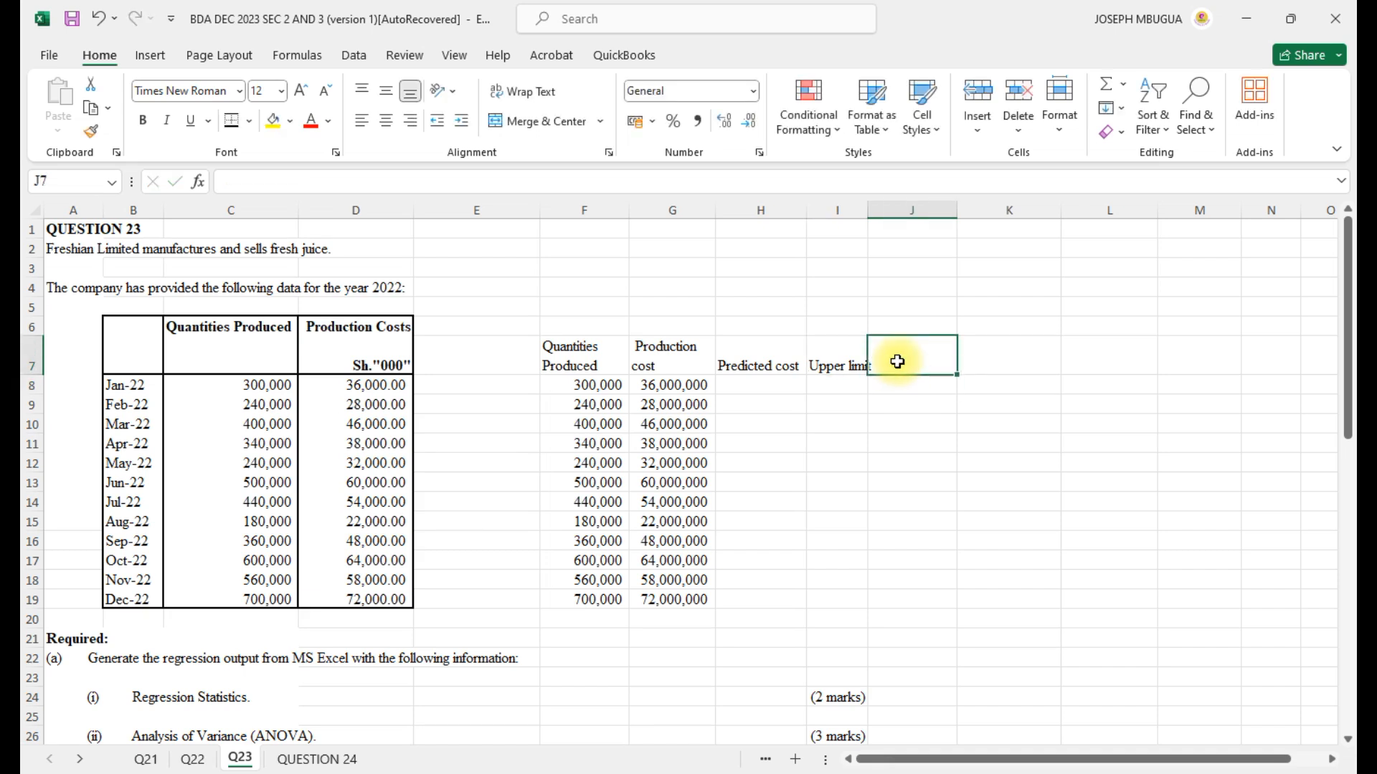
type("Lower limit")
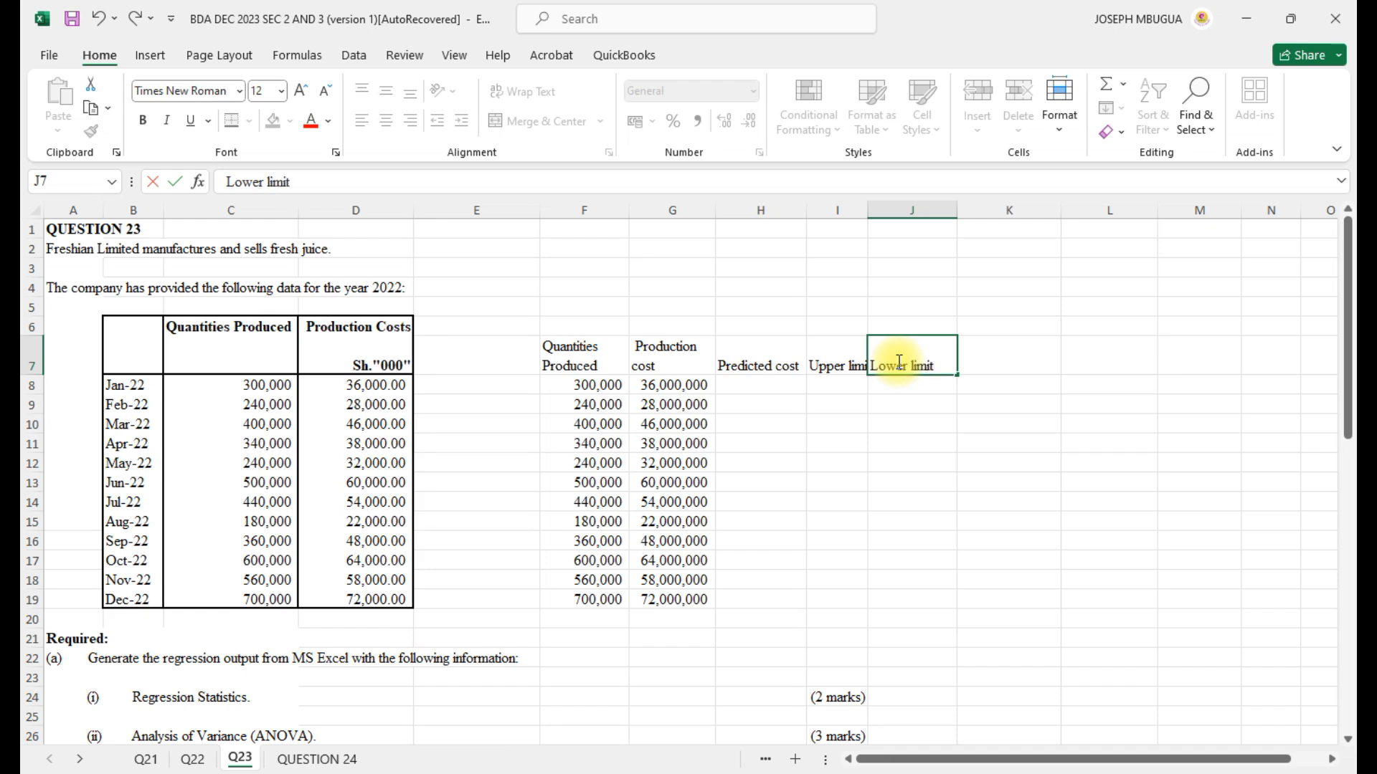
left_click(843, 405)
left_click(733, 368)
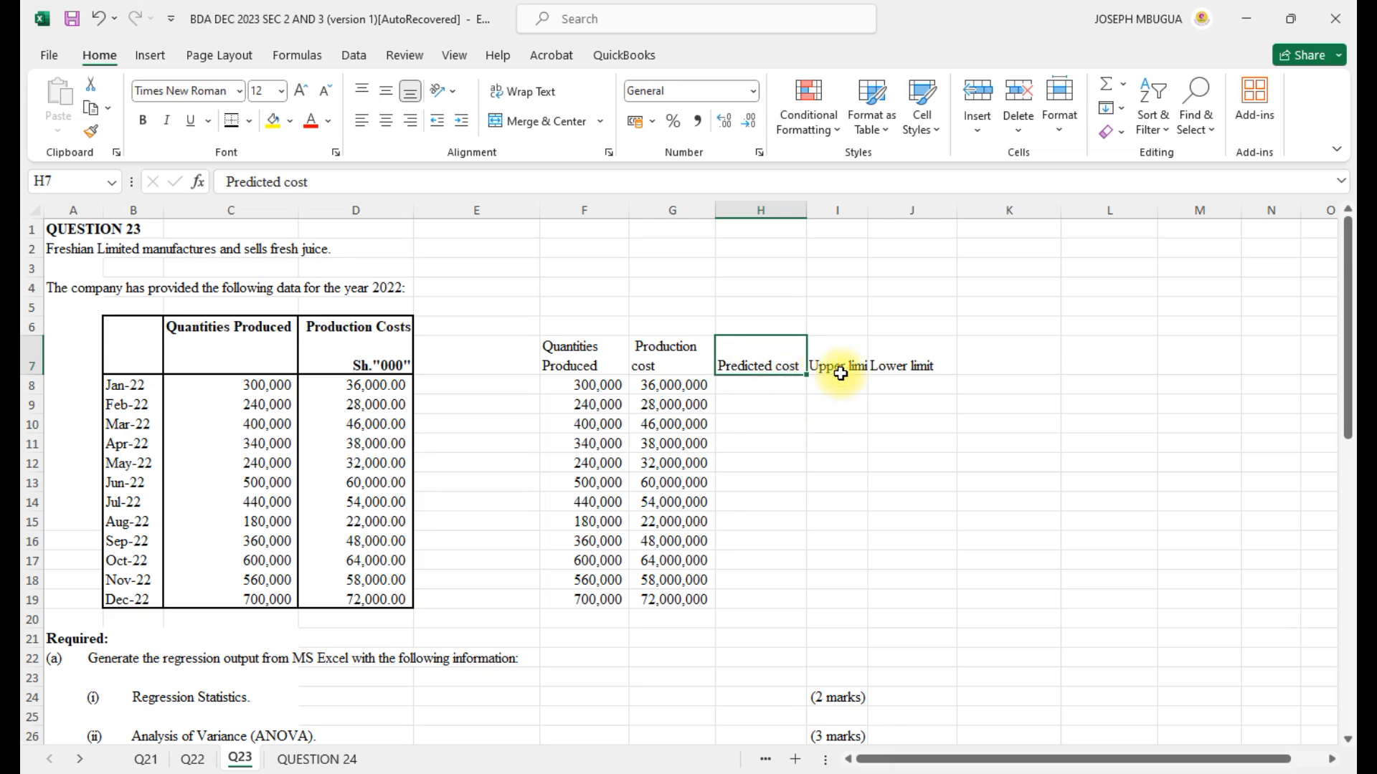
left_click(922, 366)
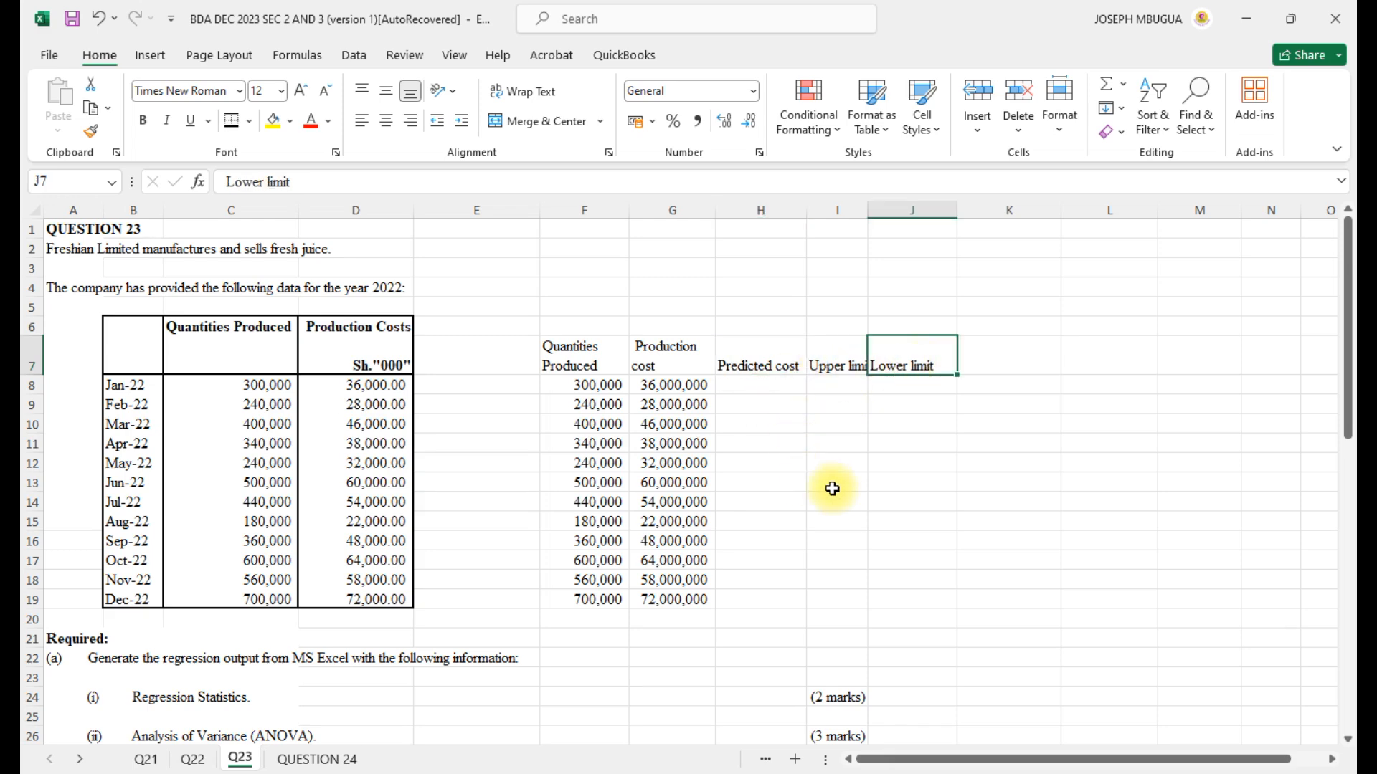
- Write the regression equation y=7955271.6+95.17216897x in F60 below the coefficients table
scroll(838, 493, "down", 10)
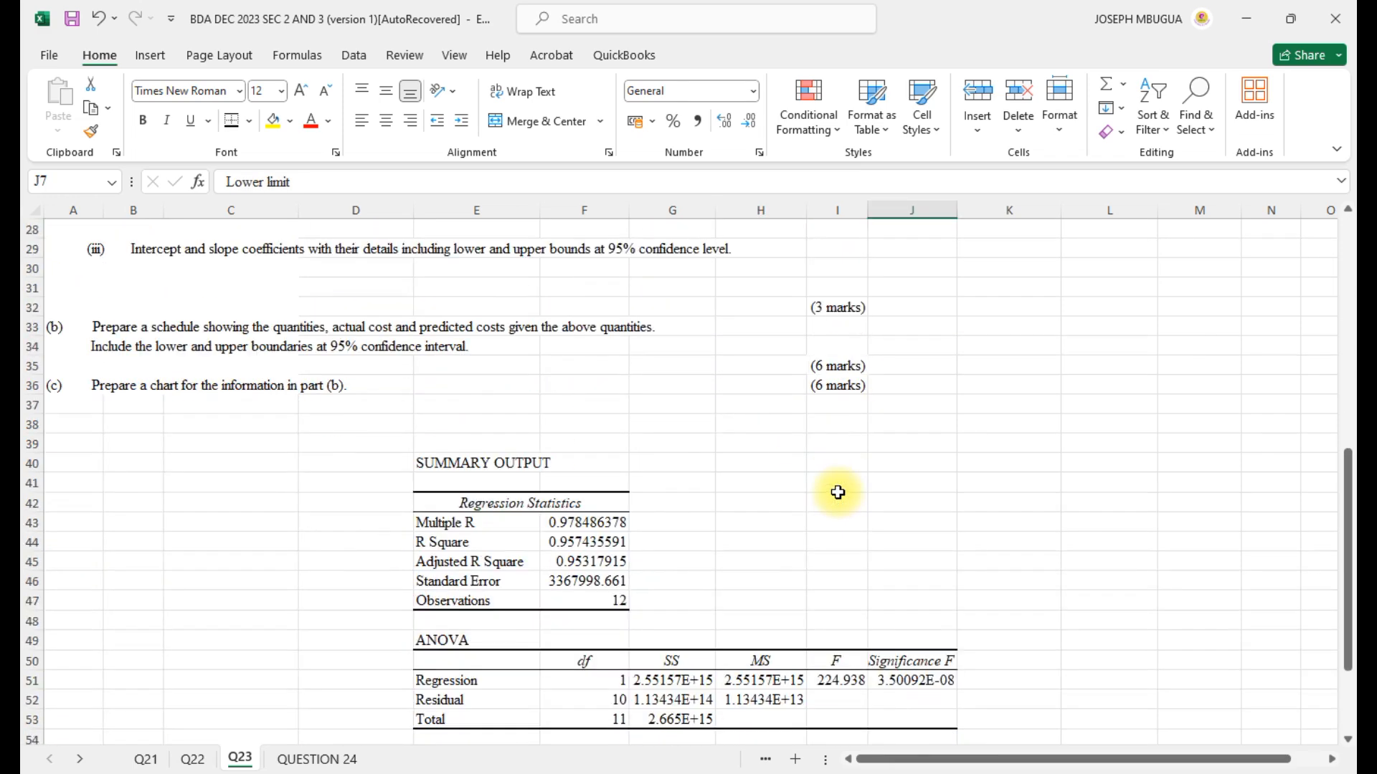
scroll(837, 493, "down", 1)
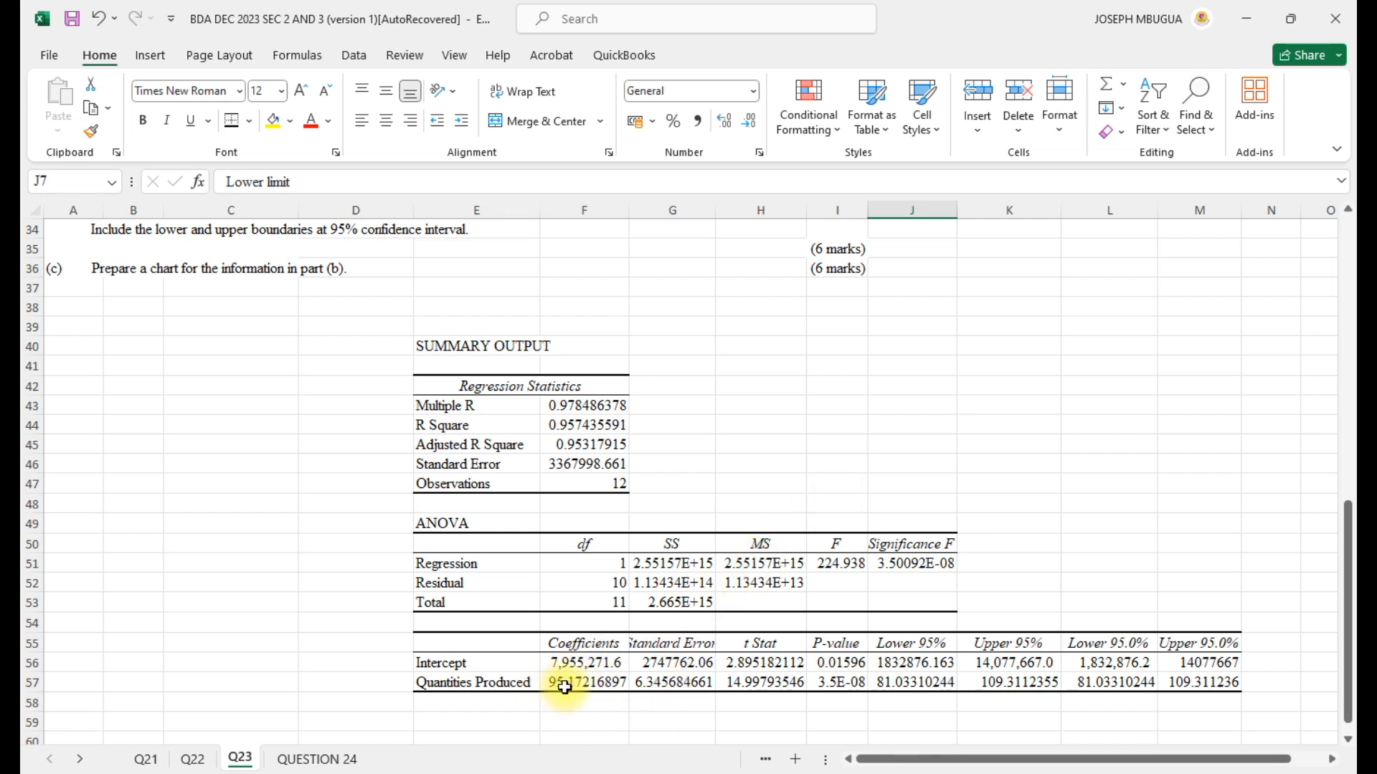
scroll(583, 679, "down", 1)
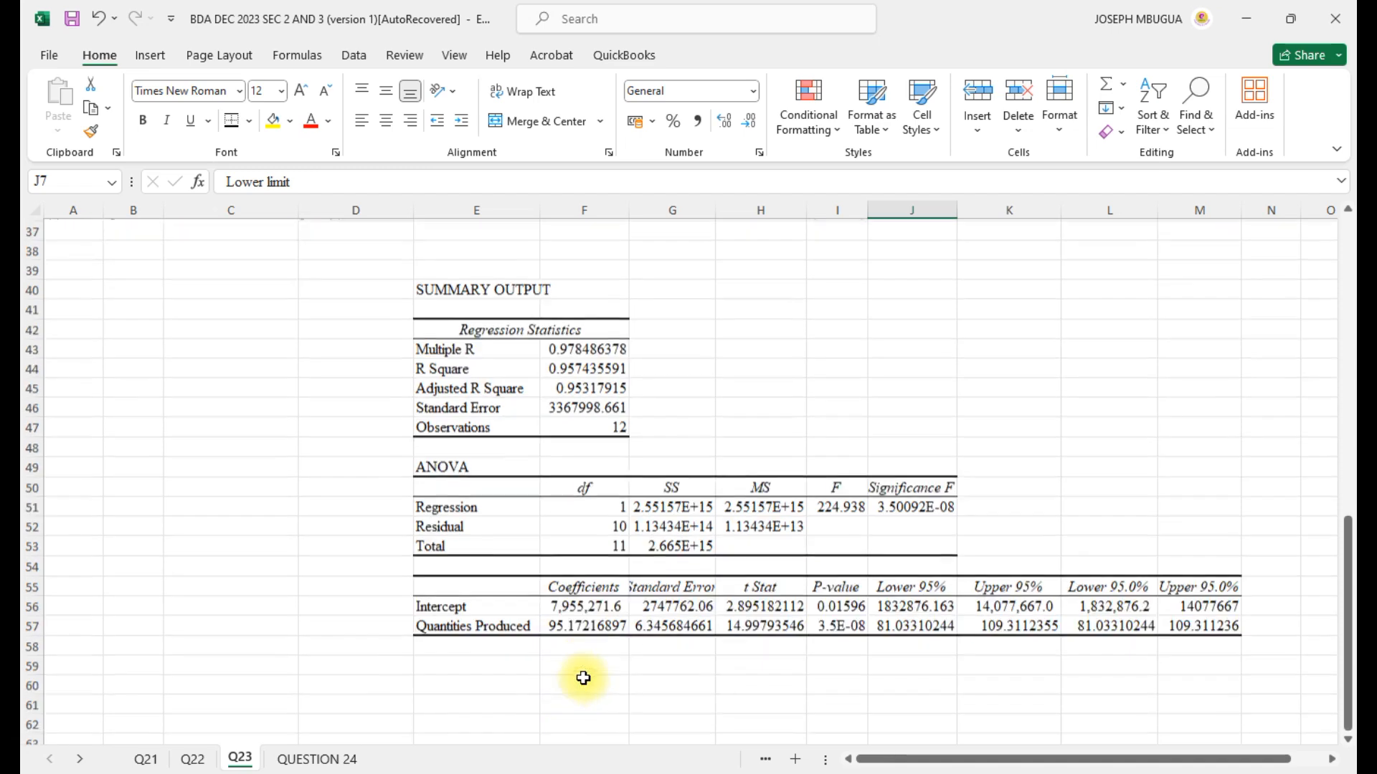
left_click(575, 679)
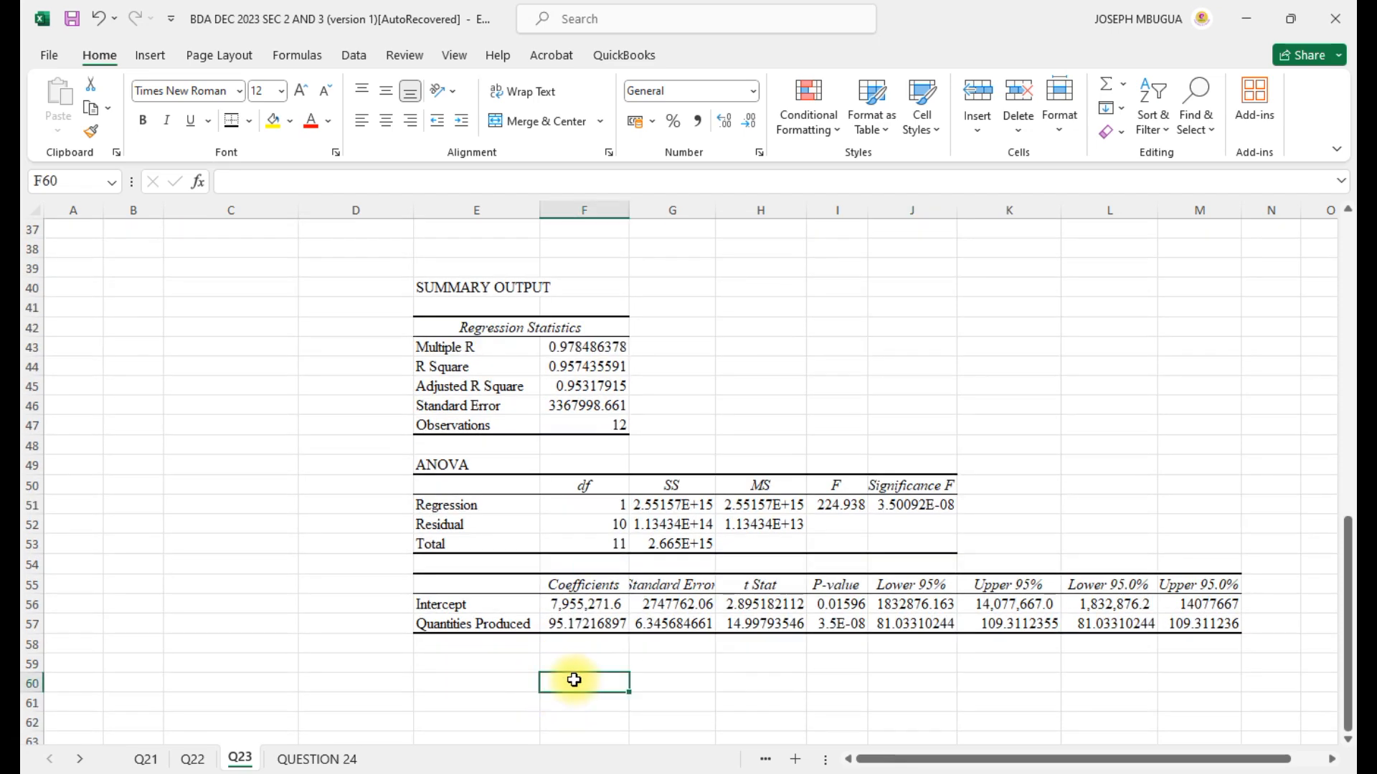
type("y=")
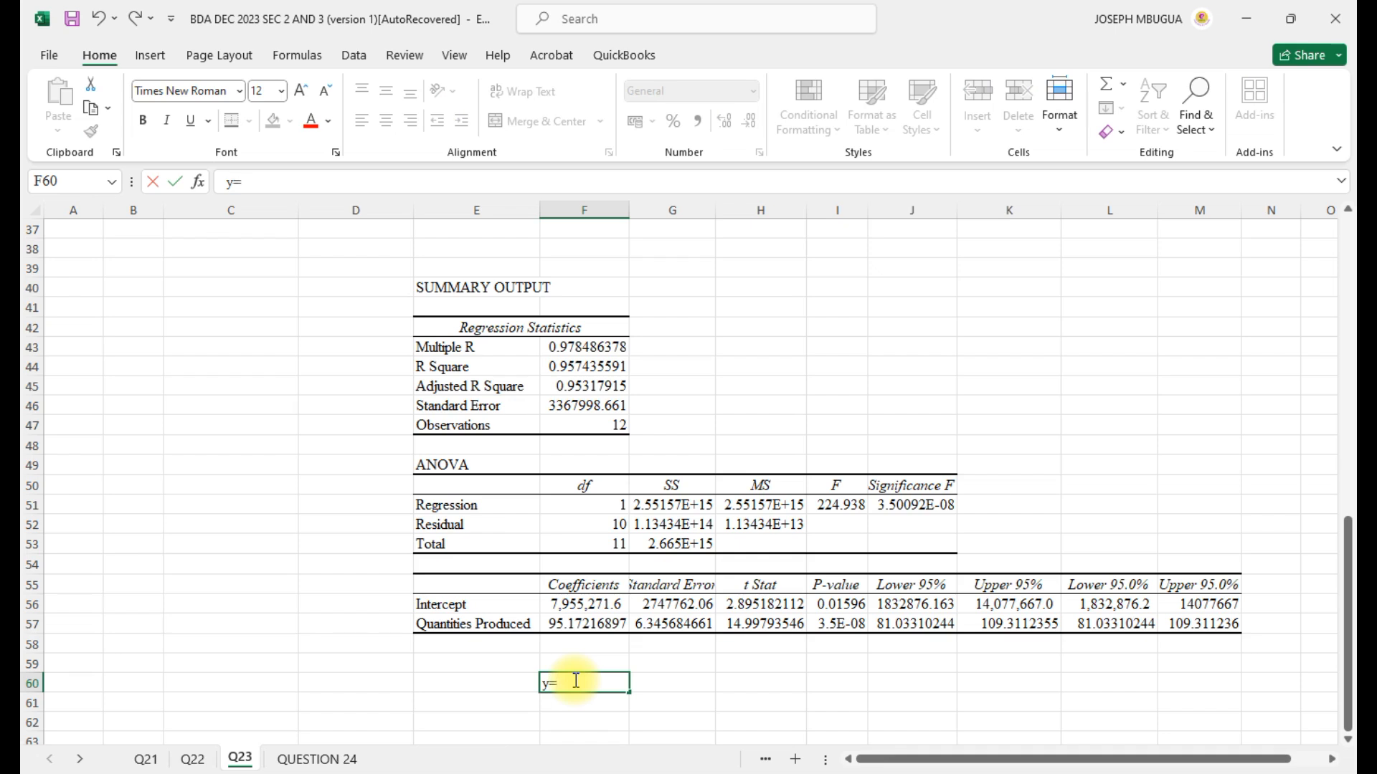
type("7955271.6")
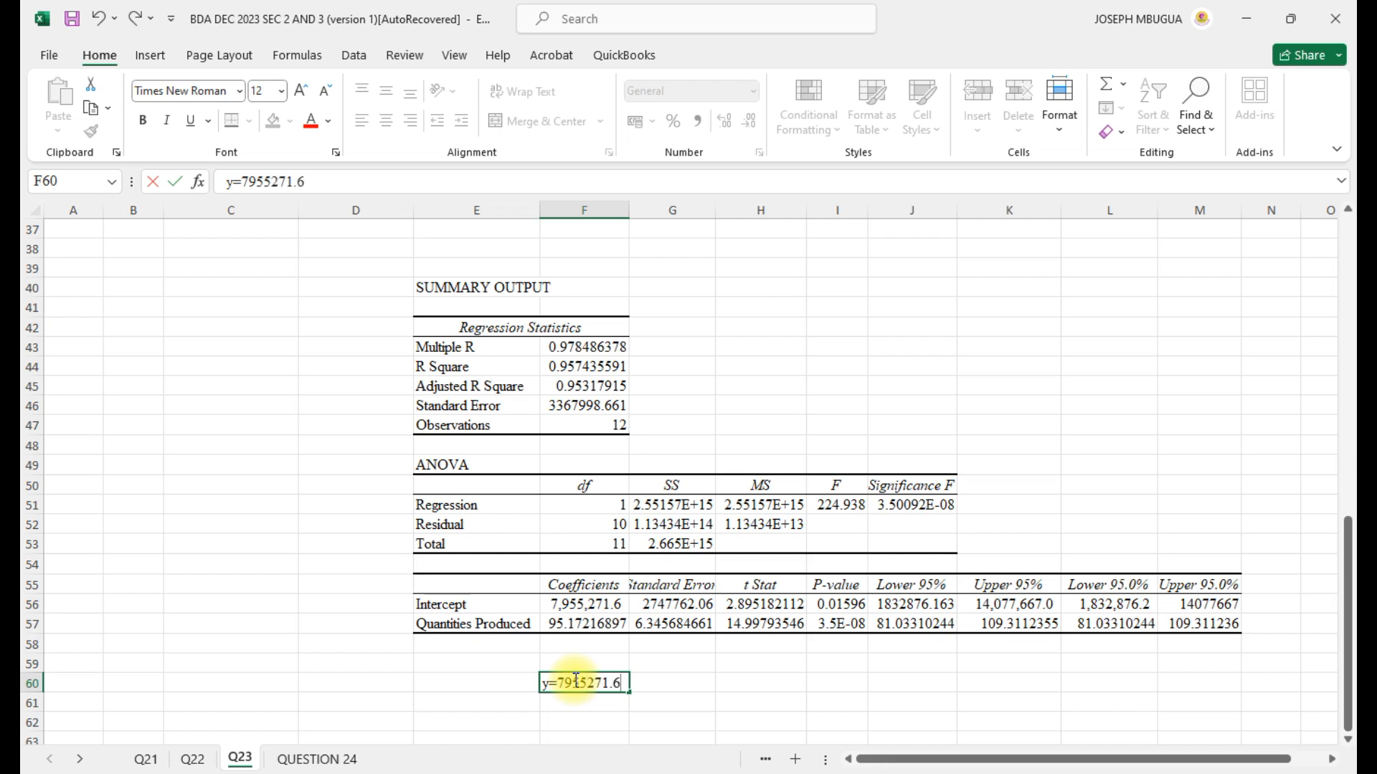
type("+95.1721689")
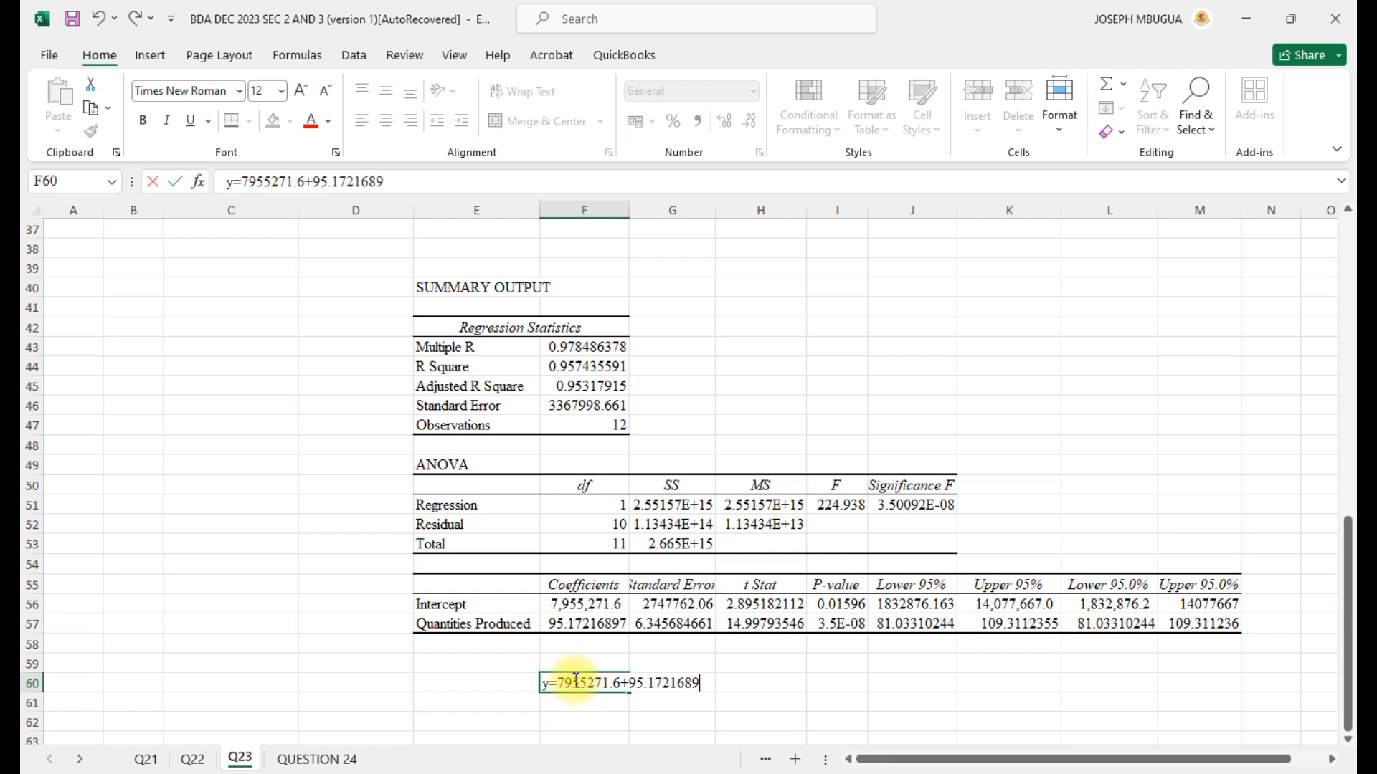
type("7x")
left_click(742, 703)
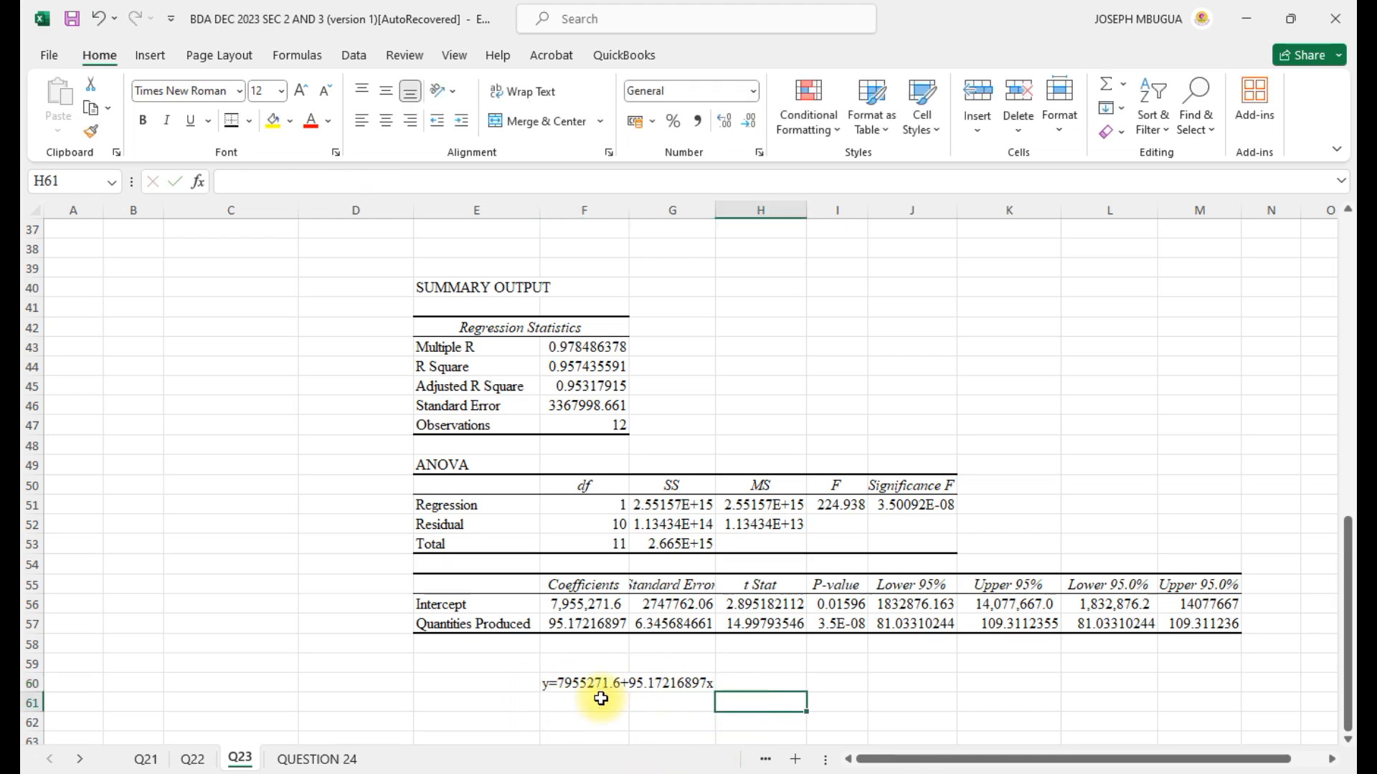
- Begin the January predicted cost formula in H8 with an absolute reference to the intercept coefficient, $F$56
scroll(619, 714, "up", 9)
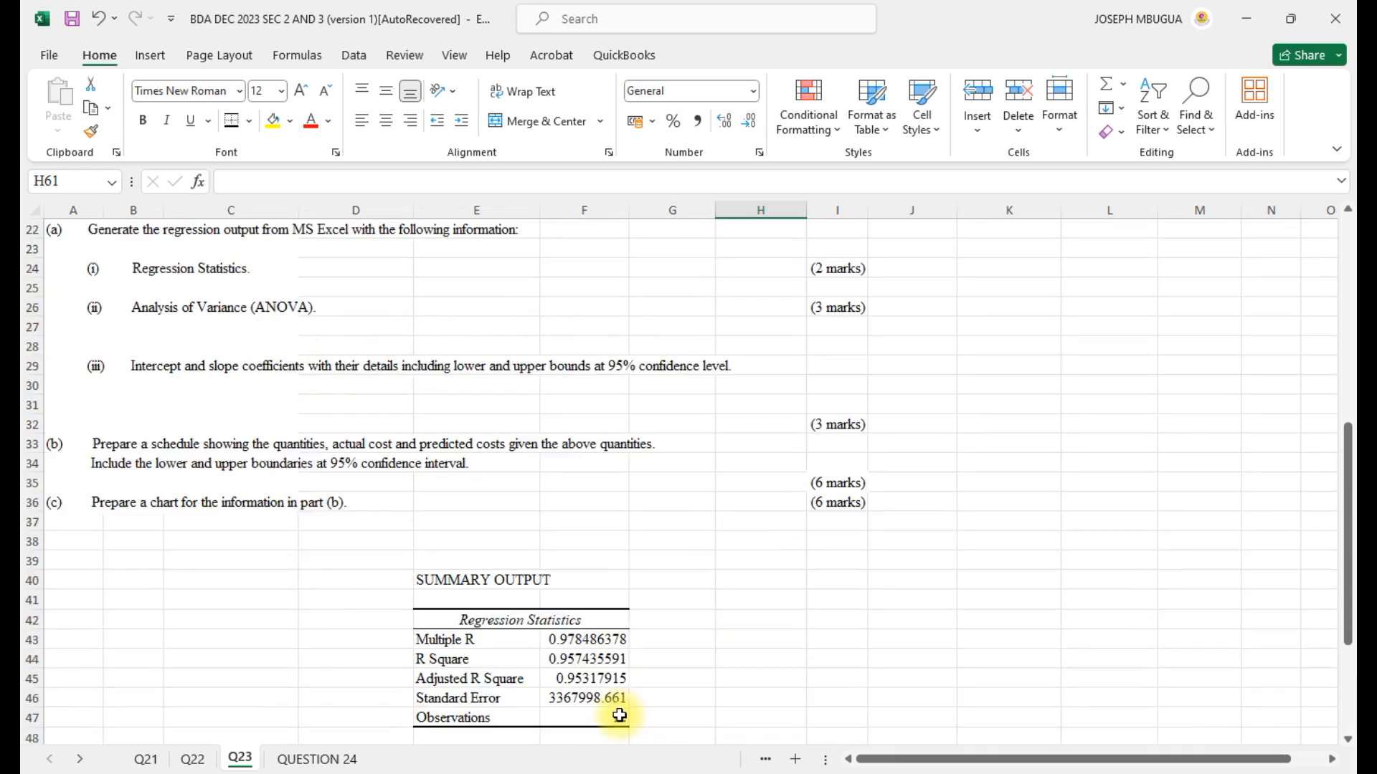
scroll(619, 715, "up", 3)
left_click(743, 385)
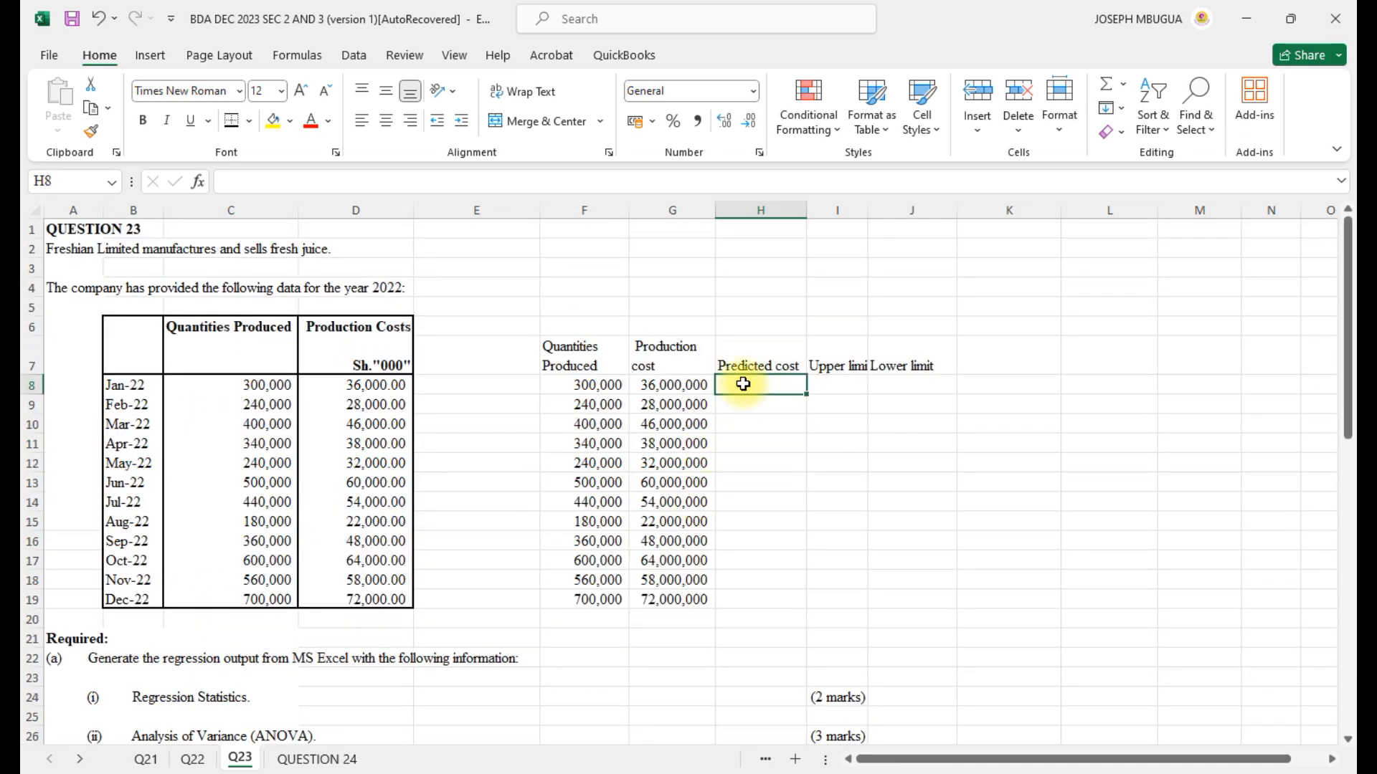
type("=")
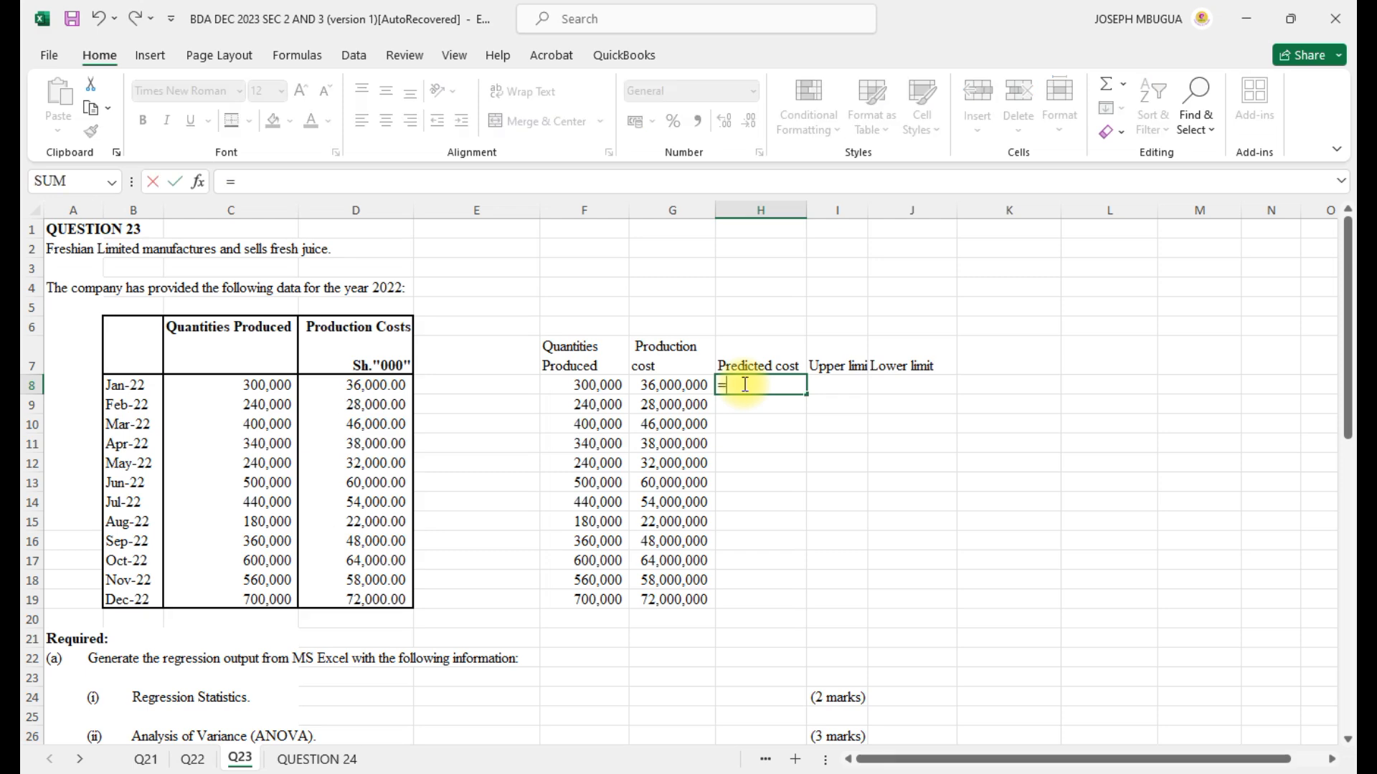
scroll(742, 384, "down", 7)
scroll(740, 409, "down", 3)
scroll(524, 717, "down", 2)
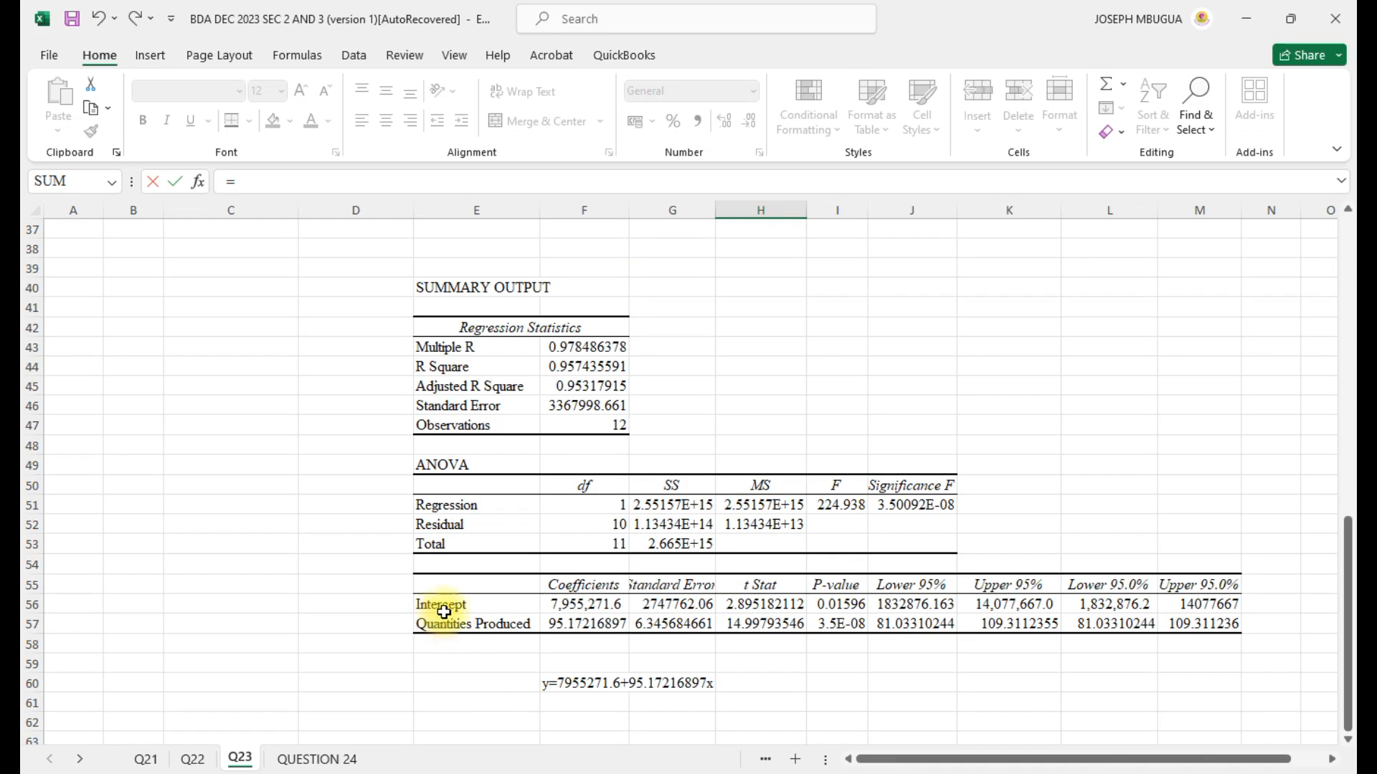
left_click(587, 607)
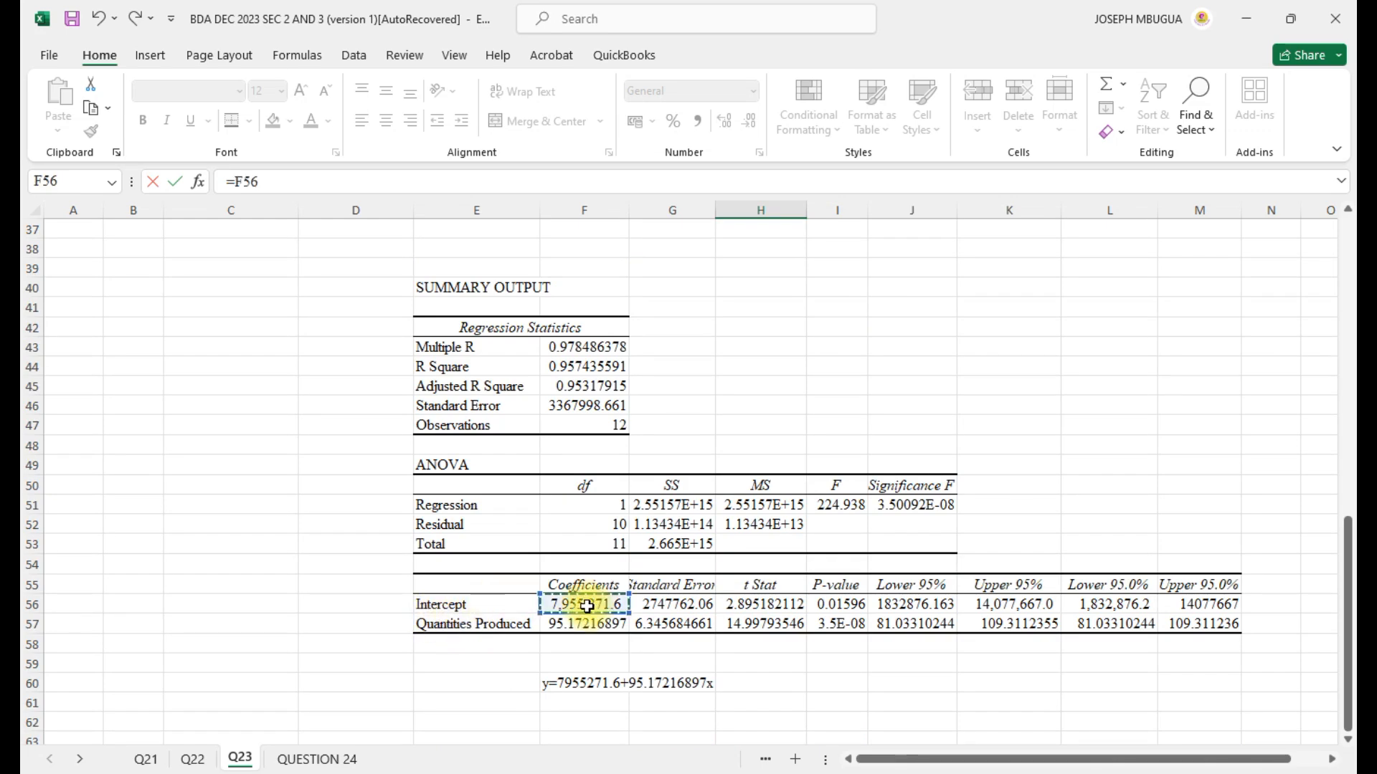
key("F4")
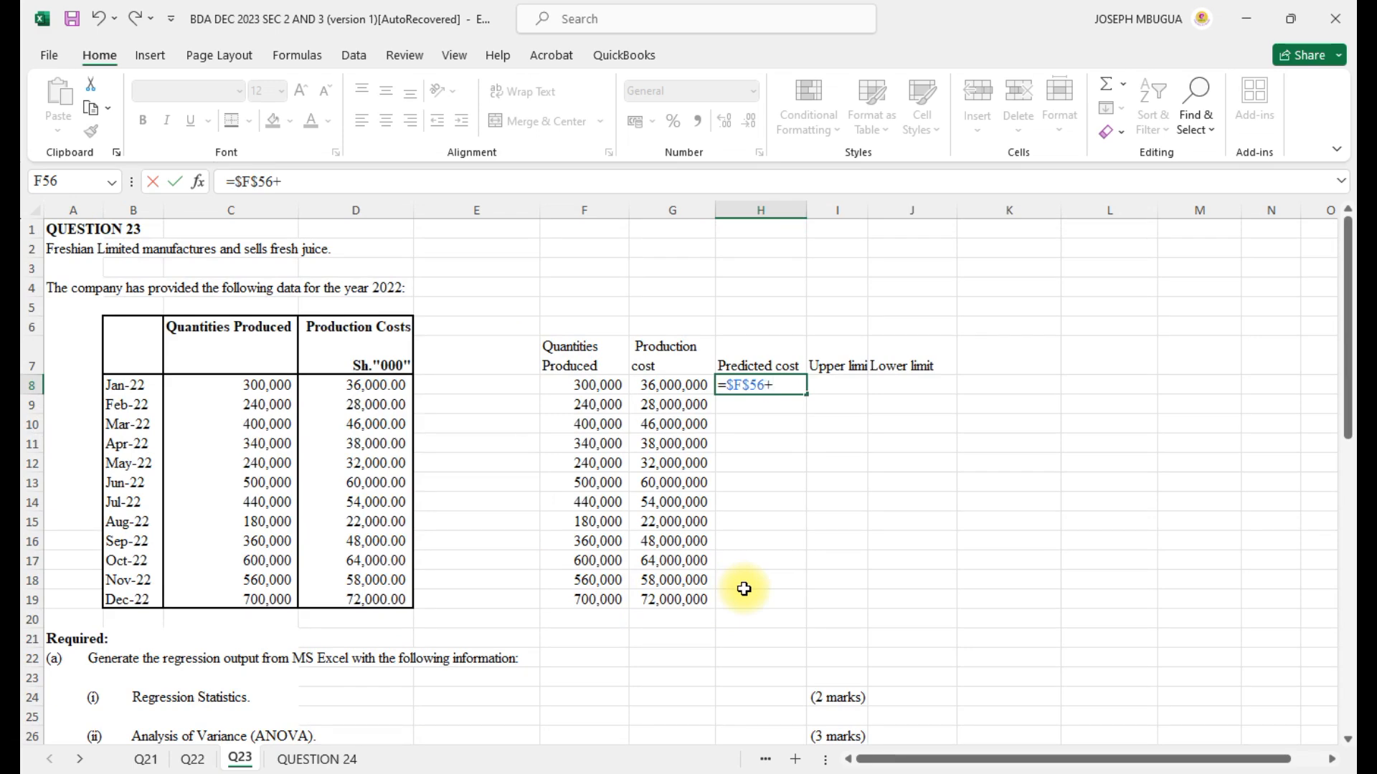
- Extend the H8 formula with an opening bracket and an absolute reference to the Quantities Produced coefficient, $F$57
type("(")
scroll(744, 589, "down", 8)
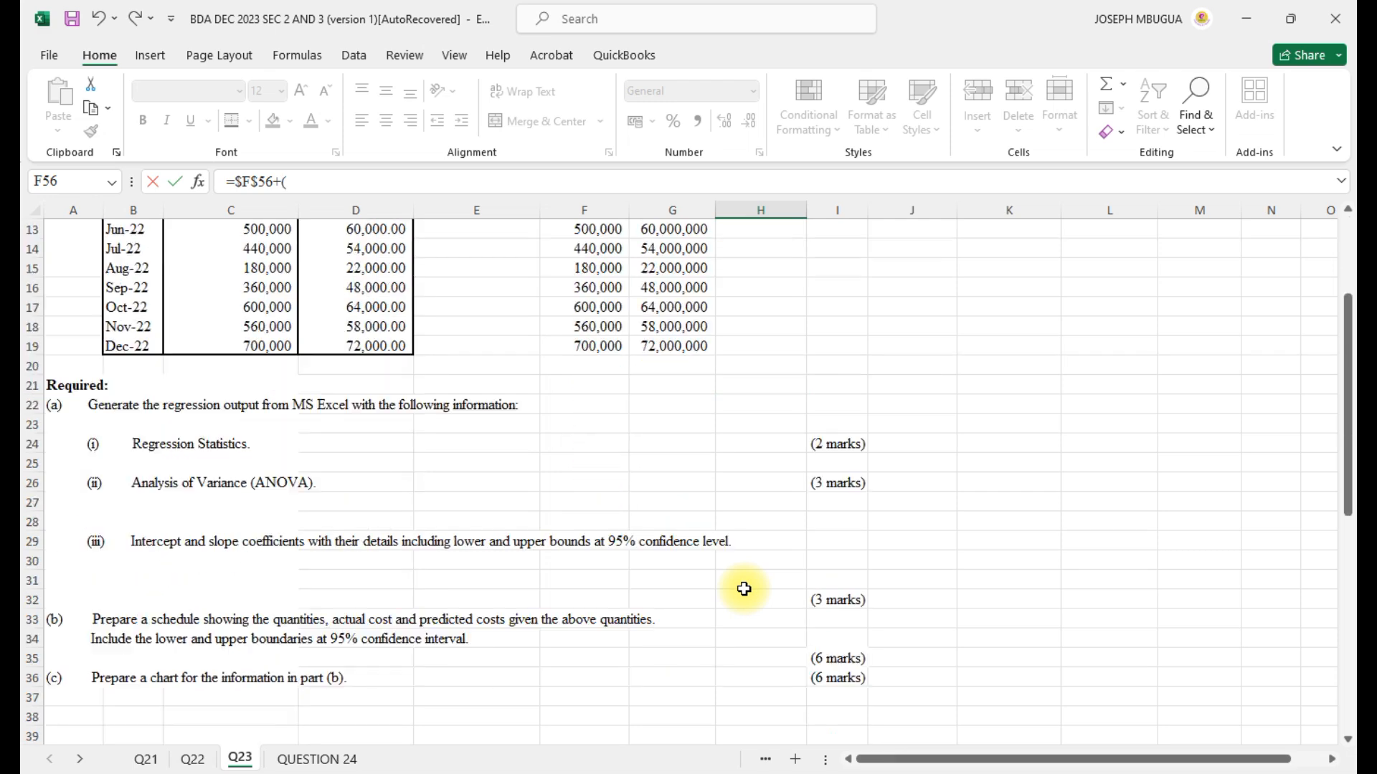
scroll(744, 589, "down", 3)
left_click(581, 682)
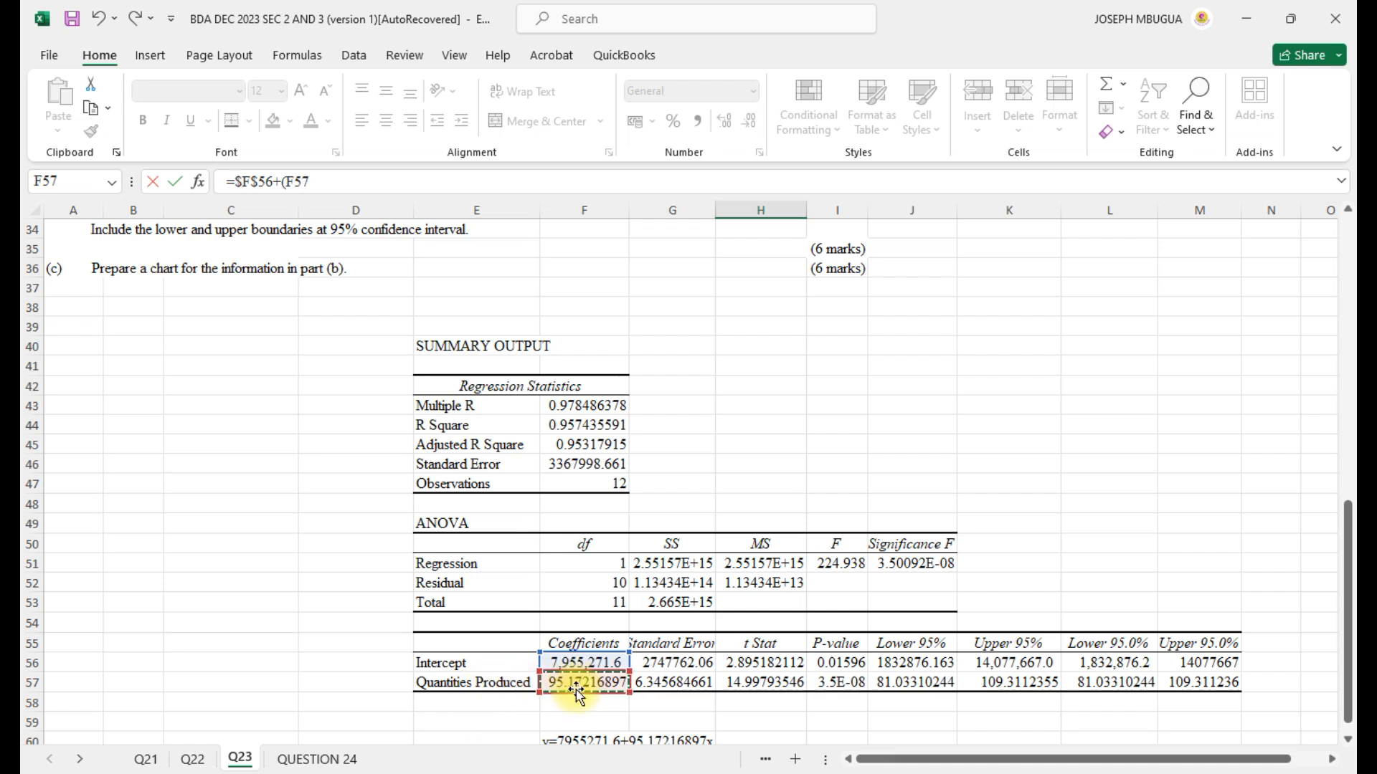
scroll(655, 537, "up", 3)
scroll(656, 536, "up", 8)
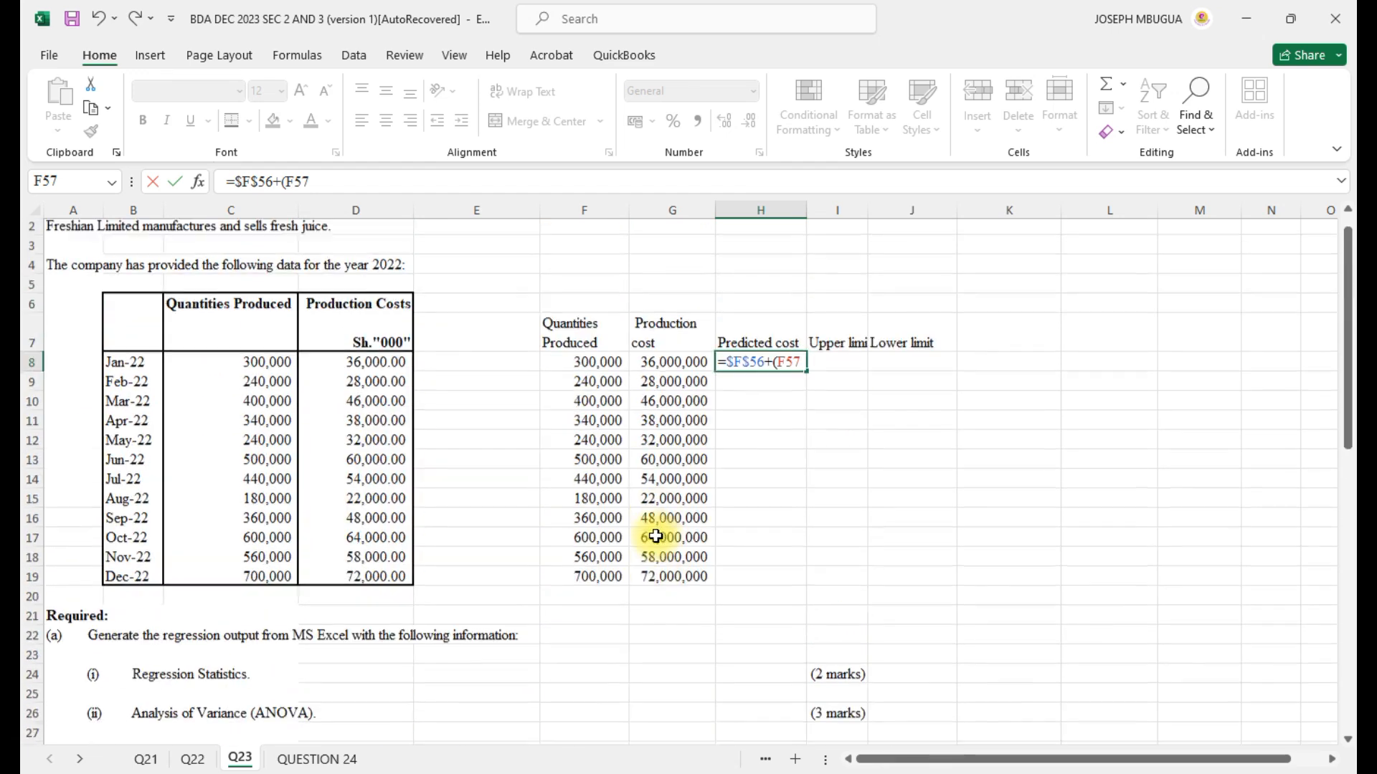
key("F4")
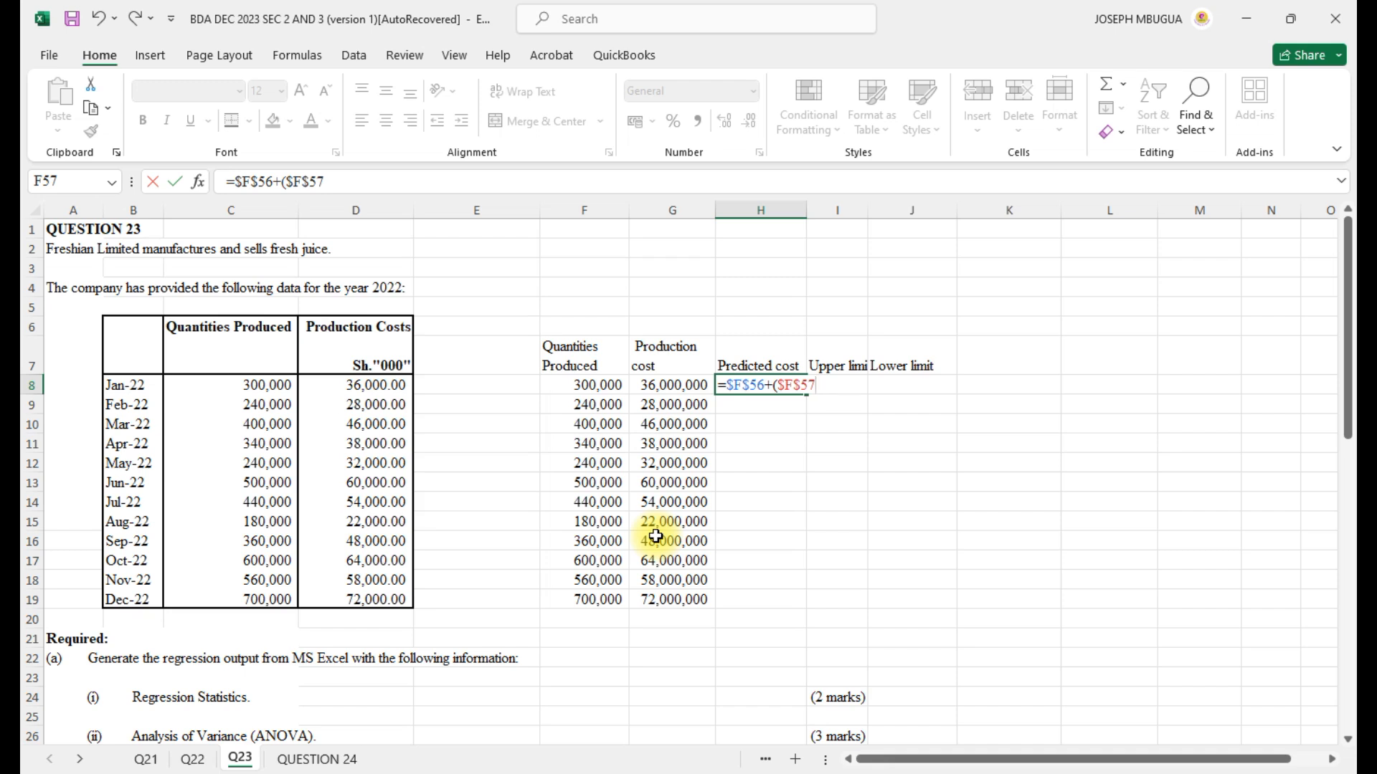
- Multiply the coefficient by January's quantity with the column locked, completing H8 as =$F$56+($F$57*$F8)
type("*")
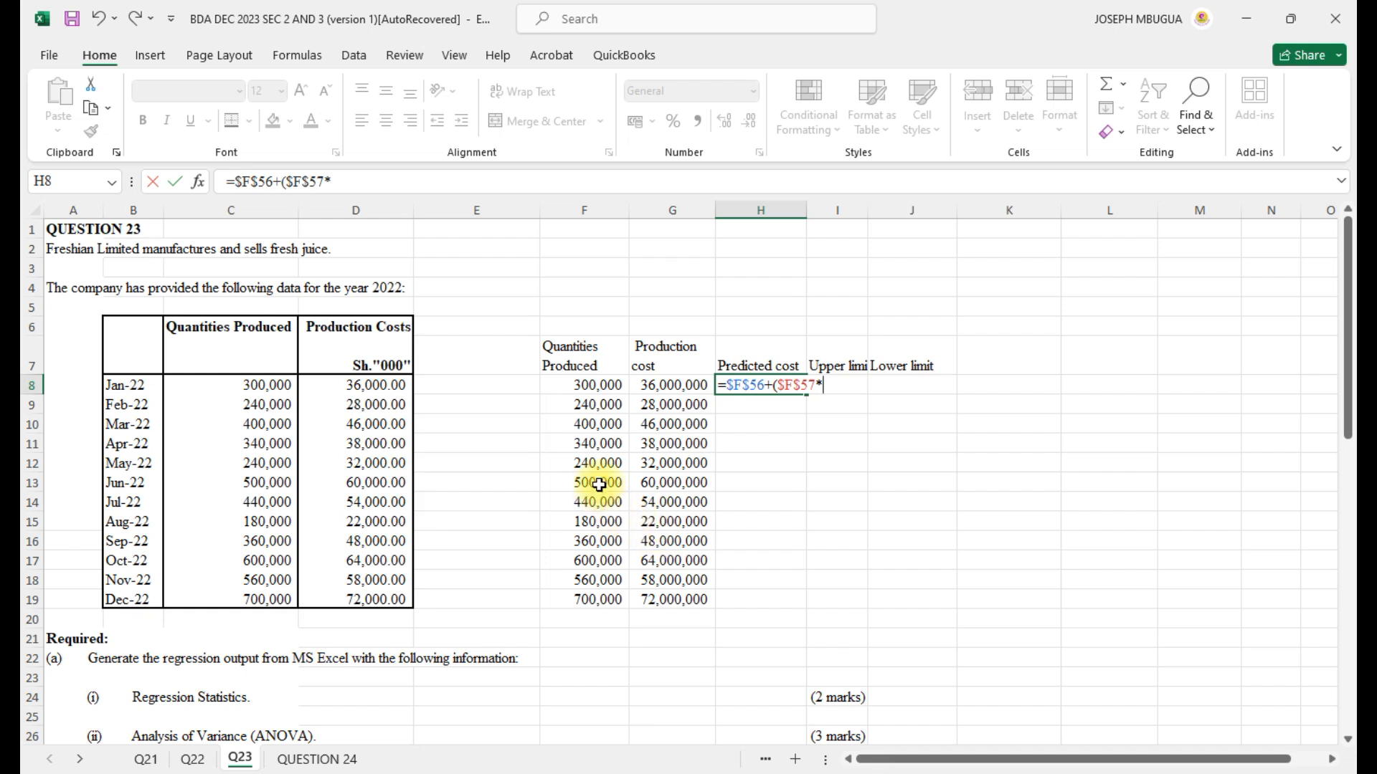
left_click(604, 385)
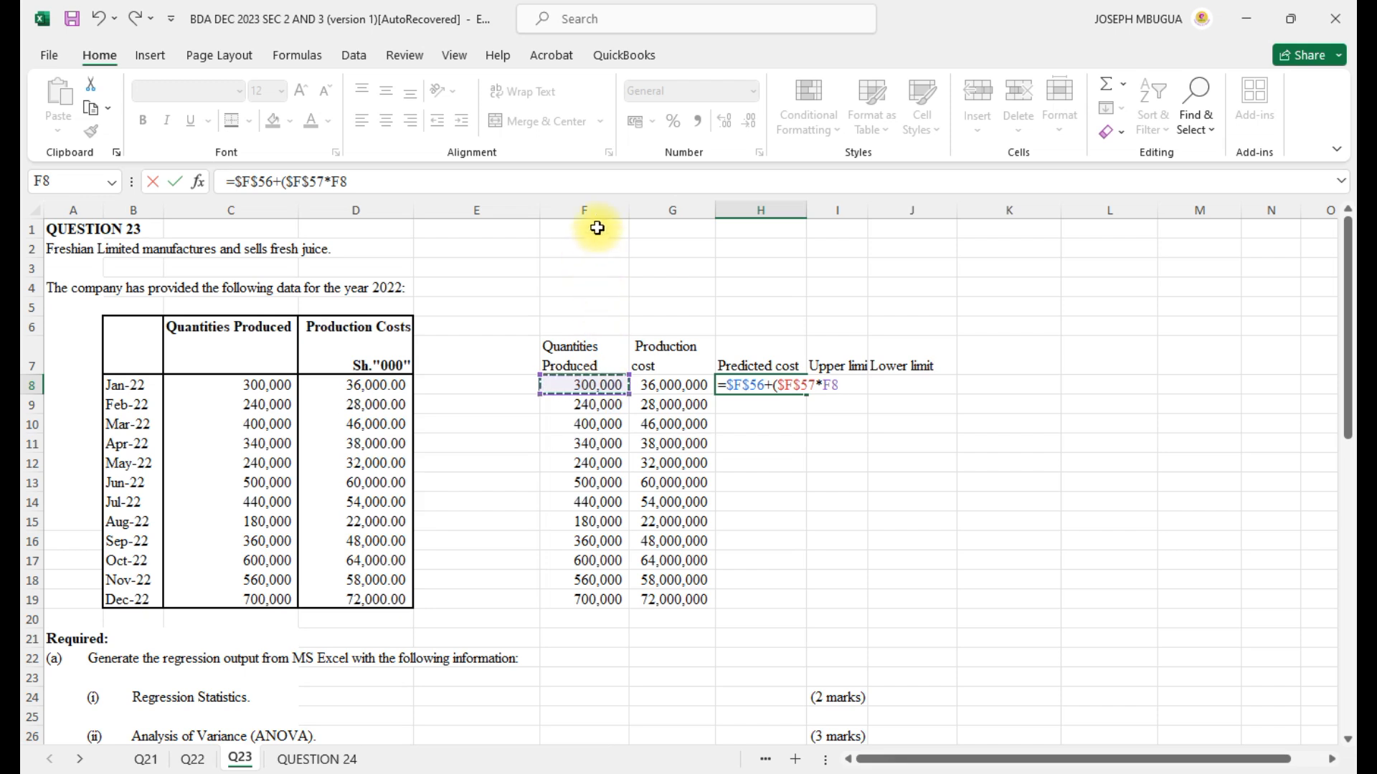
left_click(823, 385)
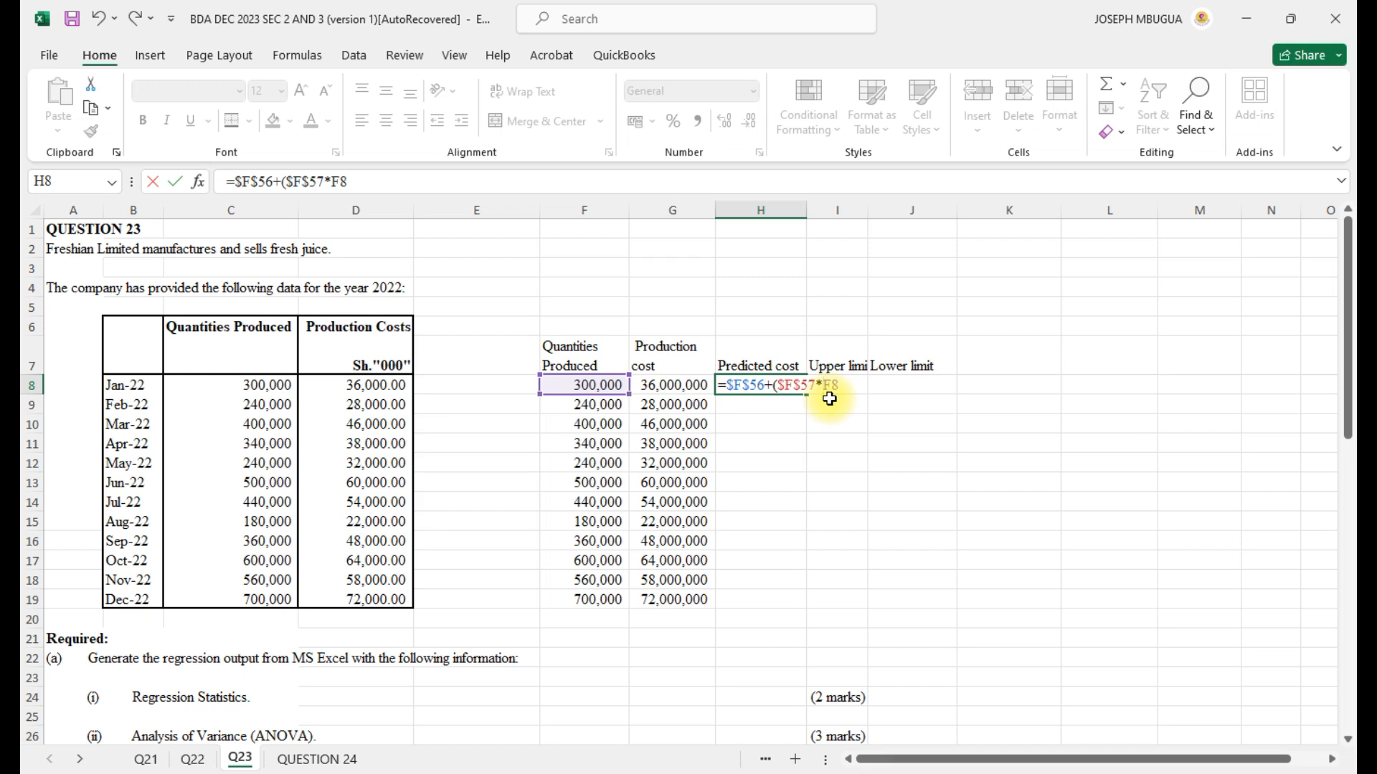
type("$")
left_click(847, 386)
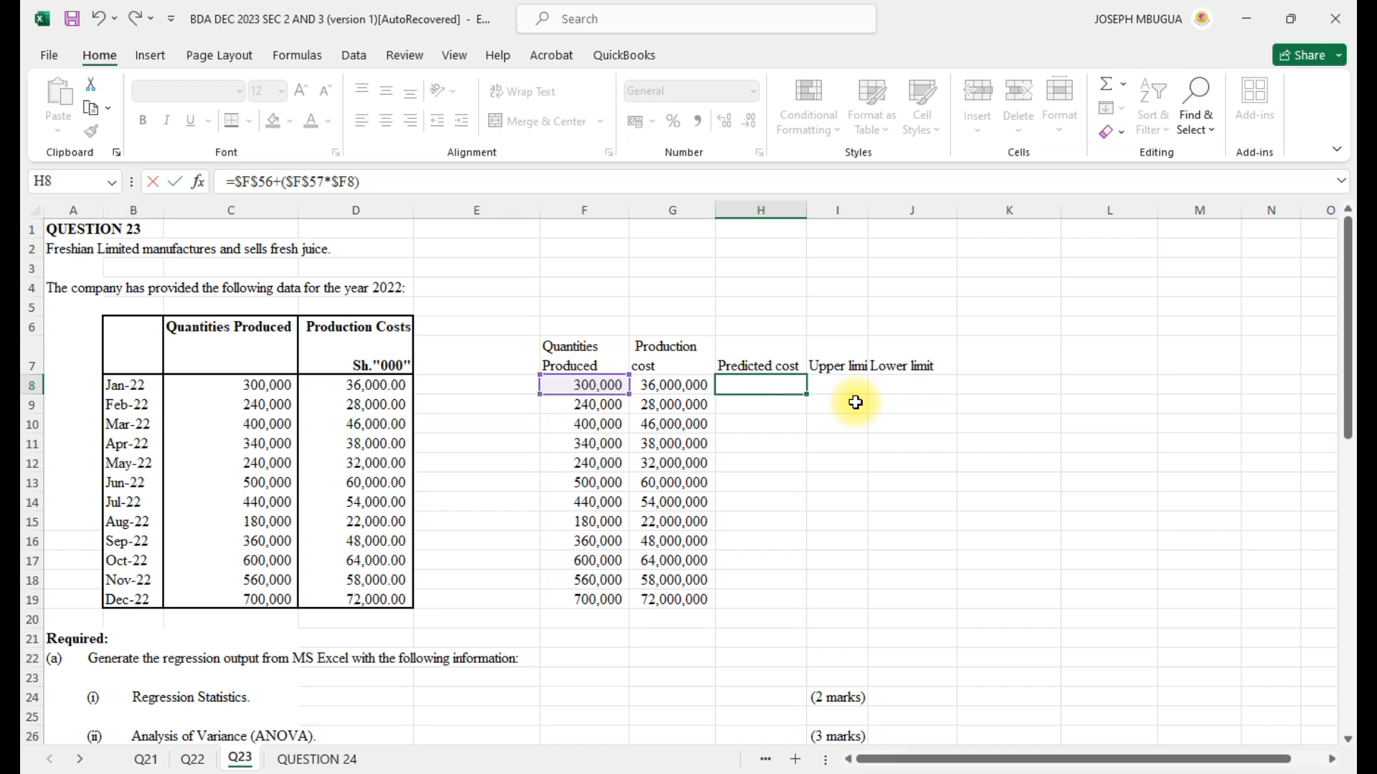
key("Return")
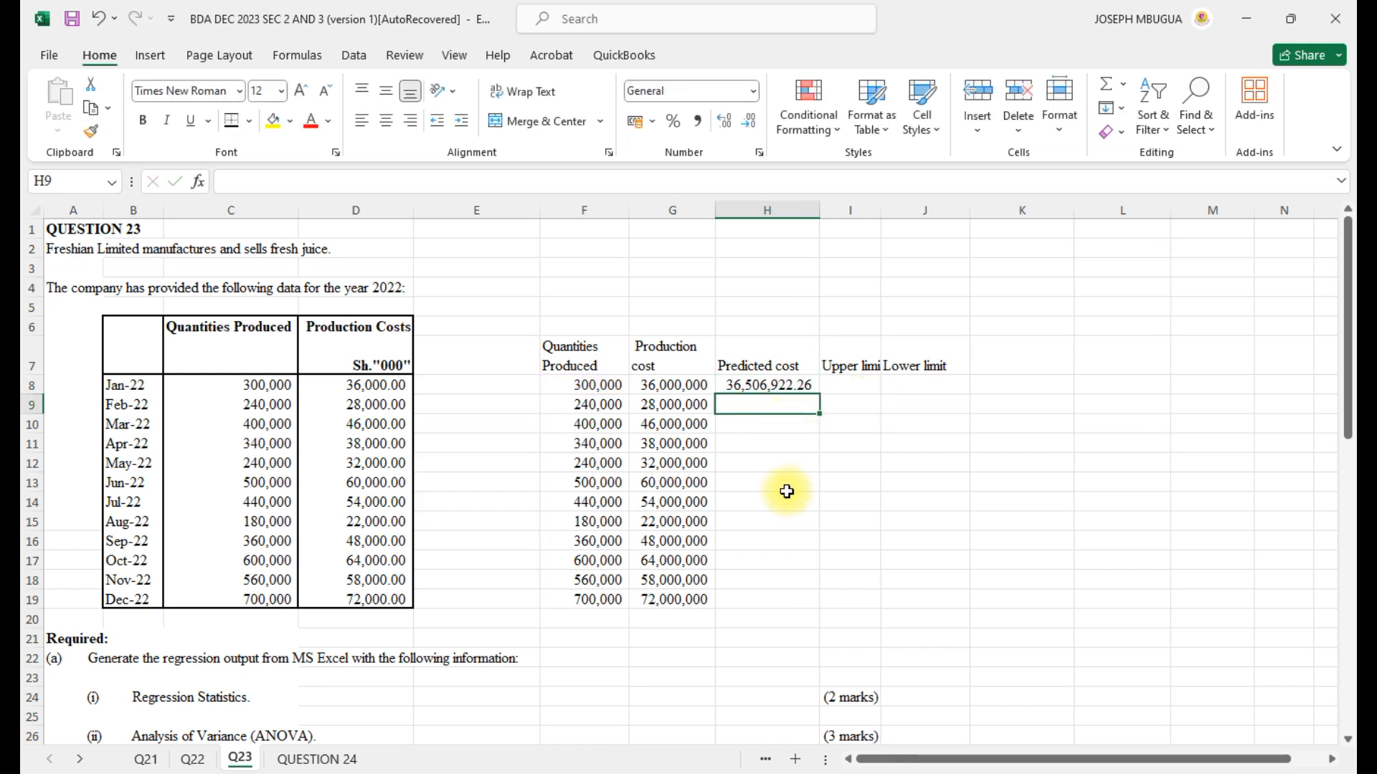
- Fill the predicted cost formula from H8 down to H19 and check the December formula
left_click(767, 383)
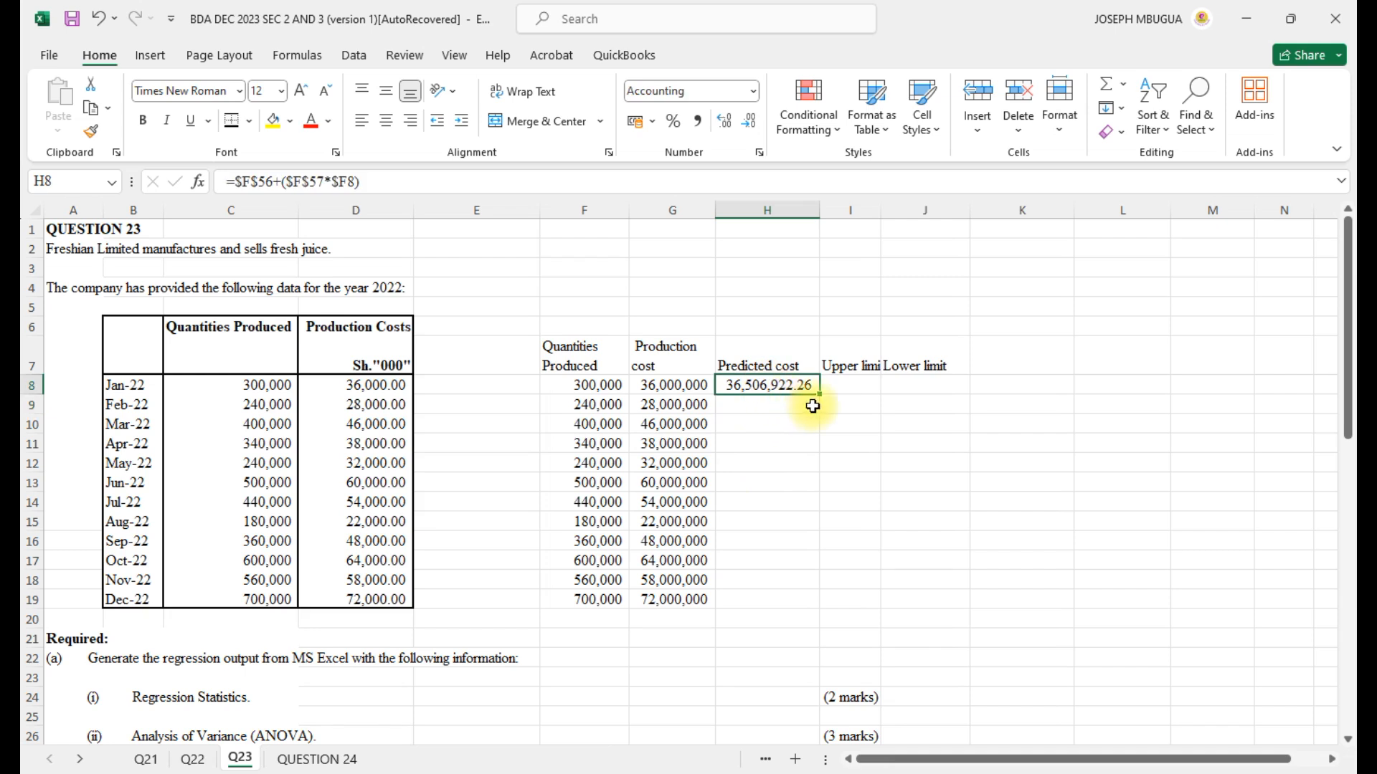
left_click_drag(822, 391, 836, 600)
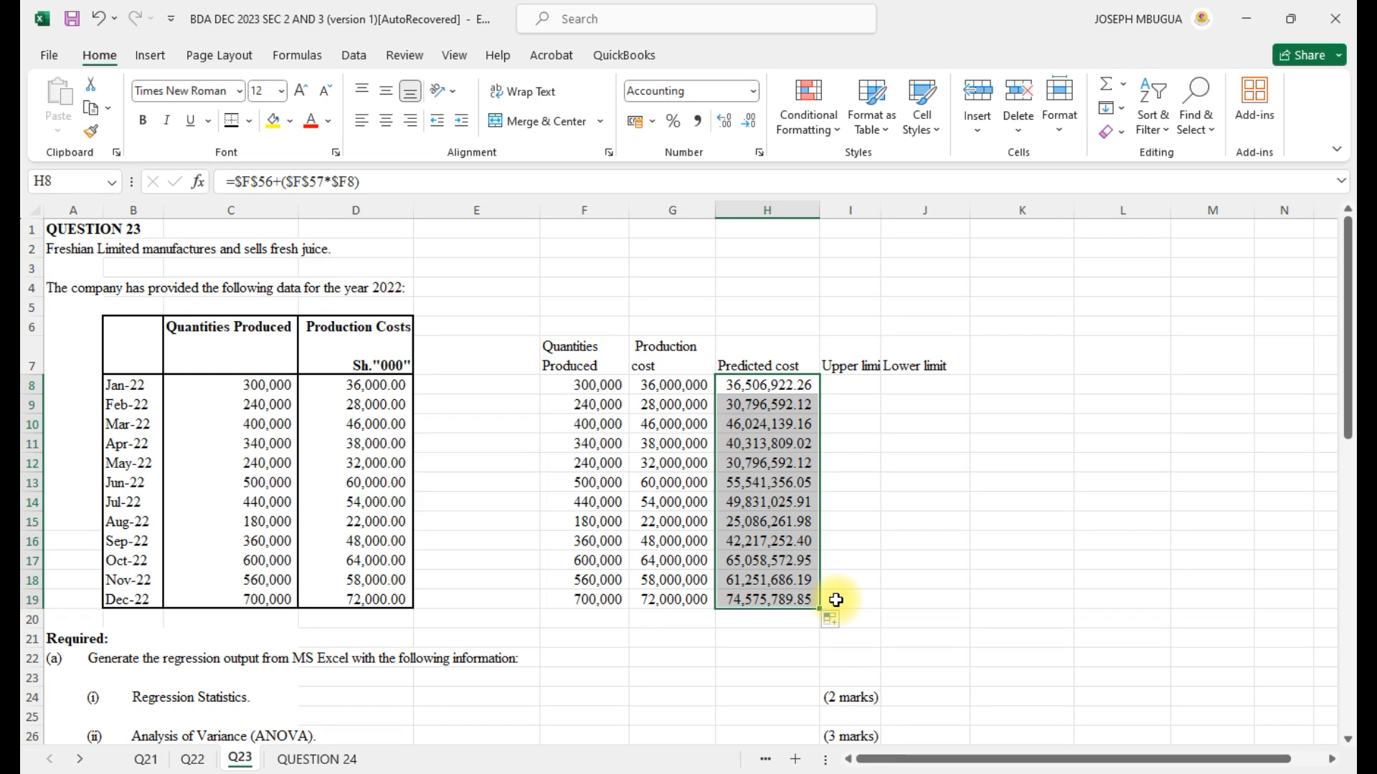
left_click(777, 602)
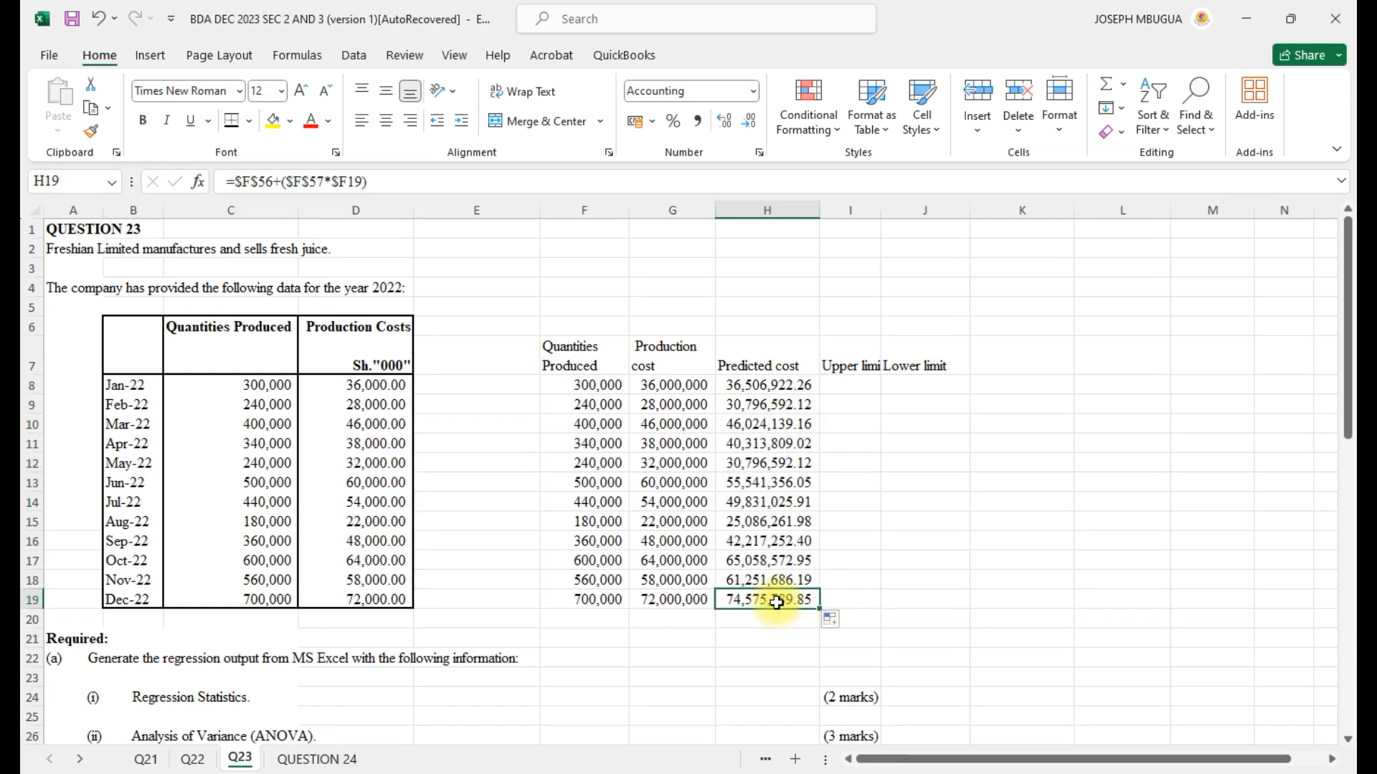
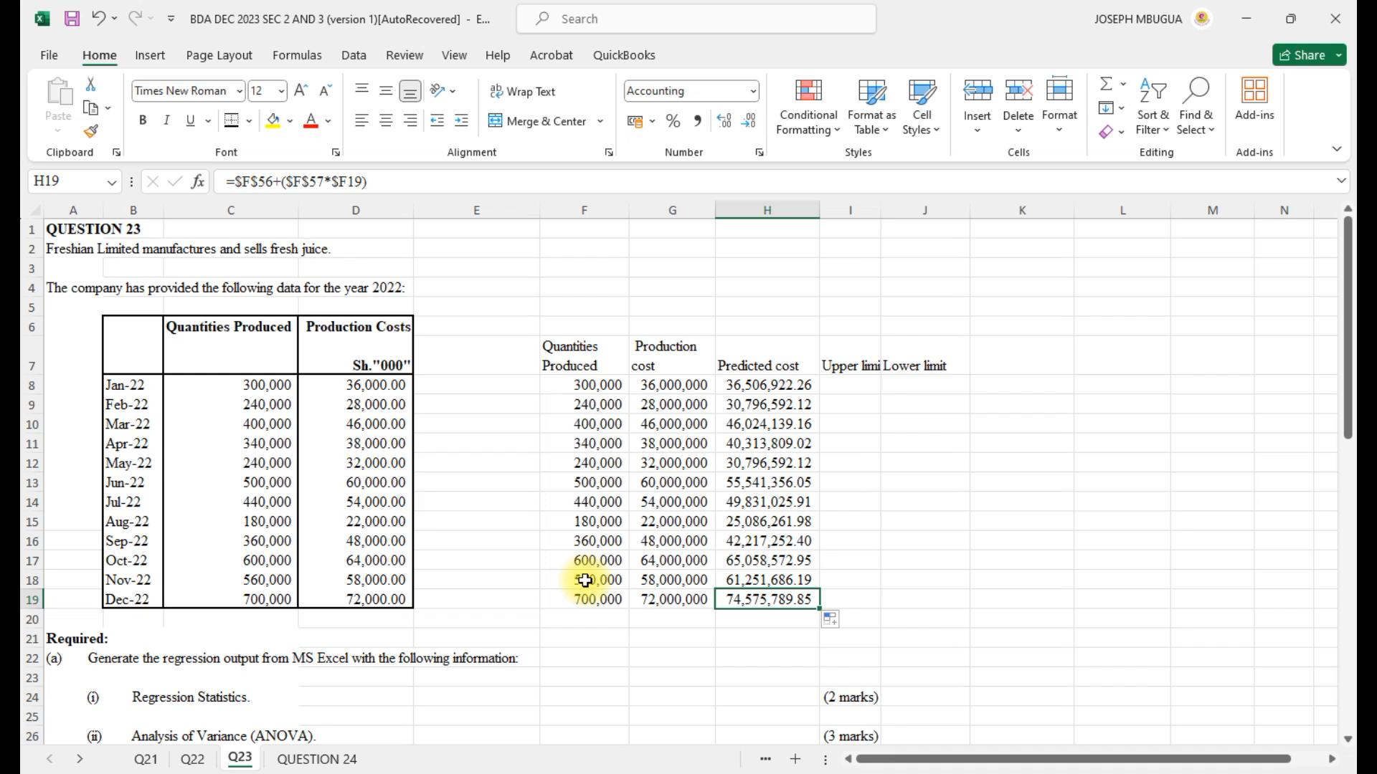
- Begin the January upper limit formula in I8 with an absolute reference to the intercept's Upper 95% value, $K$56
left_click(851, 388)
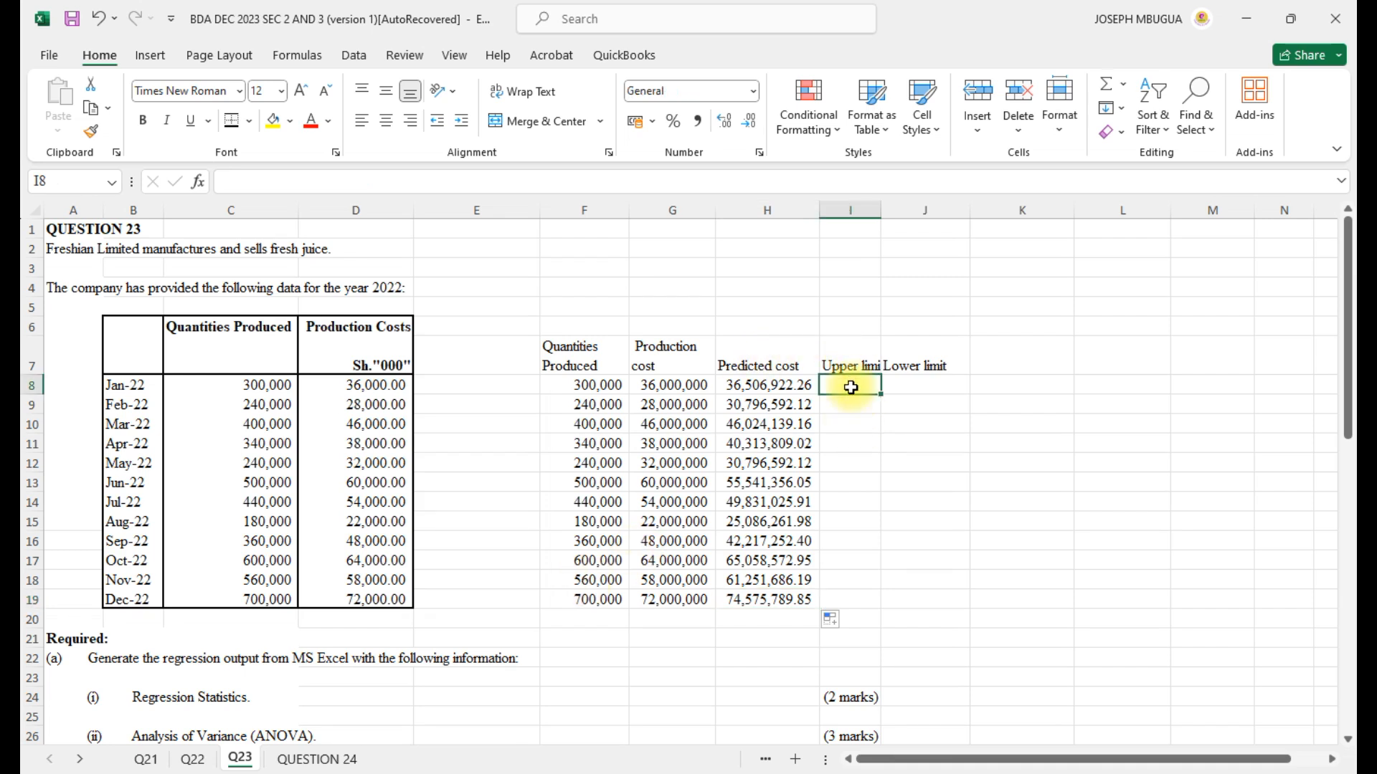
type("=")
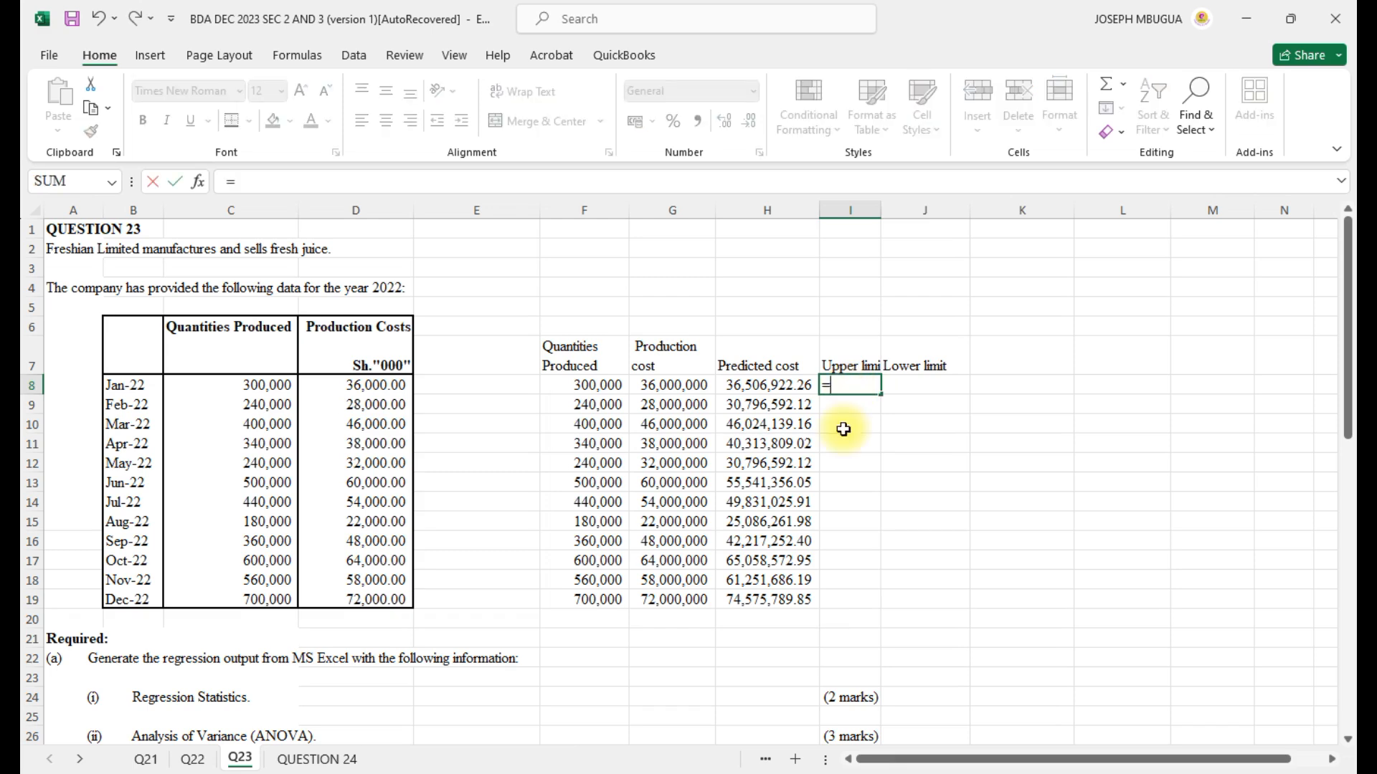
scroll(729, 700, "down", 1)
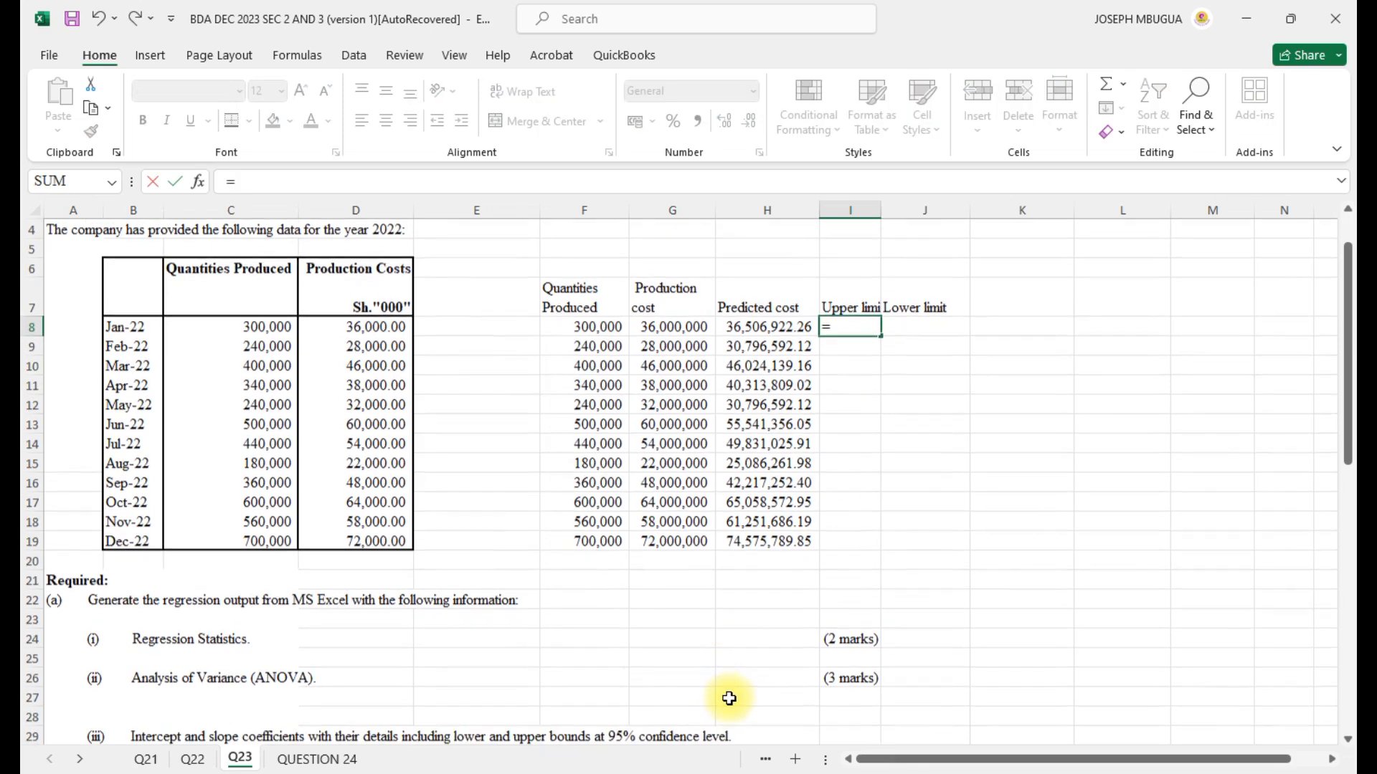
scroll(730, 699, "down", 12)
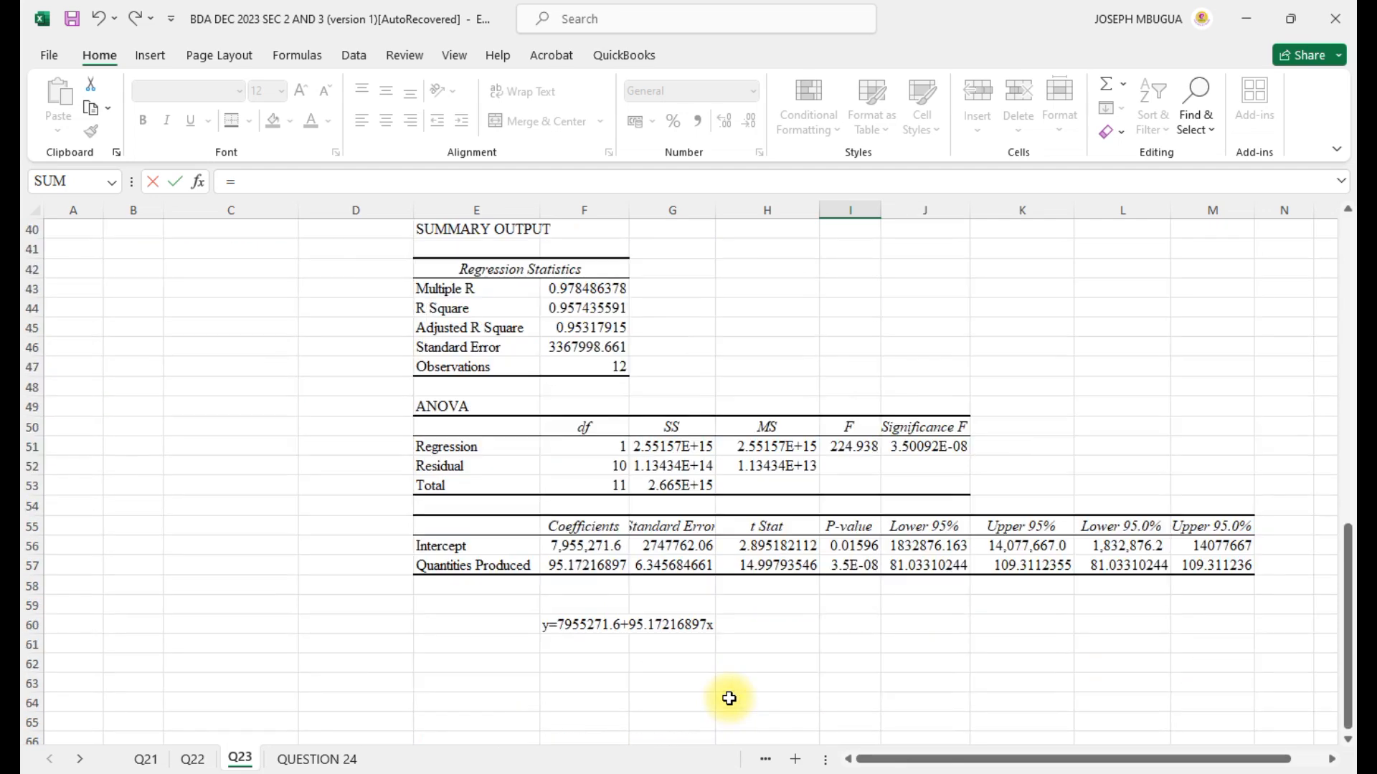
left_click(1026, 547)
key("F4")
scroll(1025, 546, "up", 9)
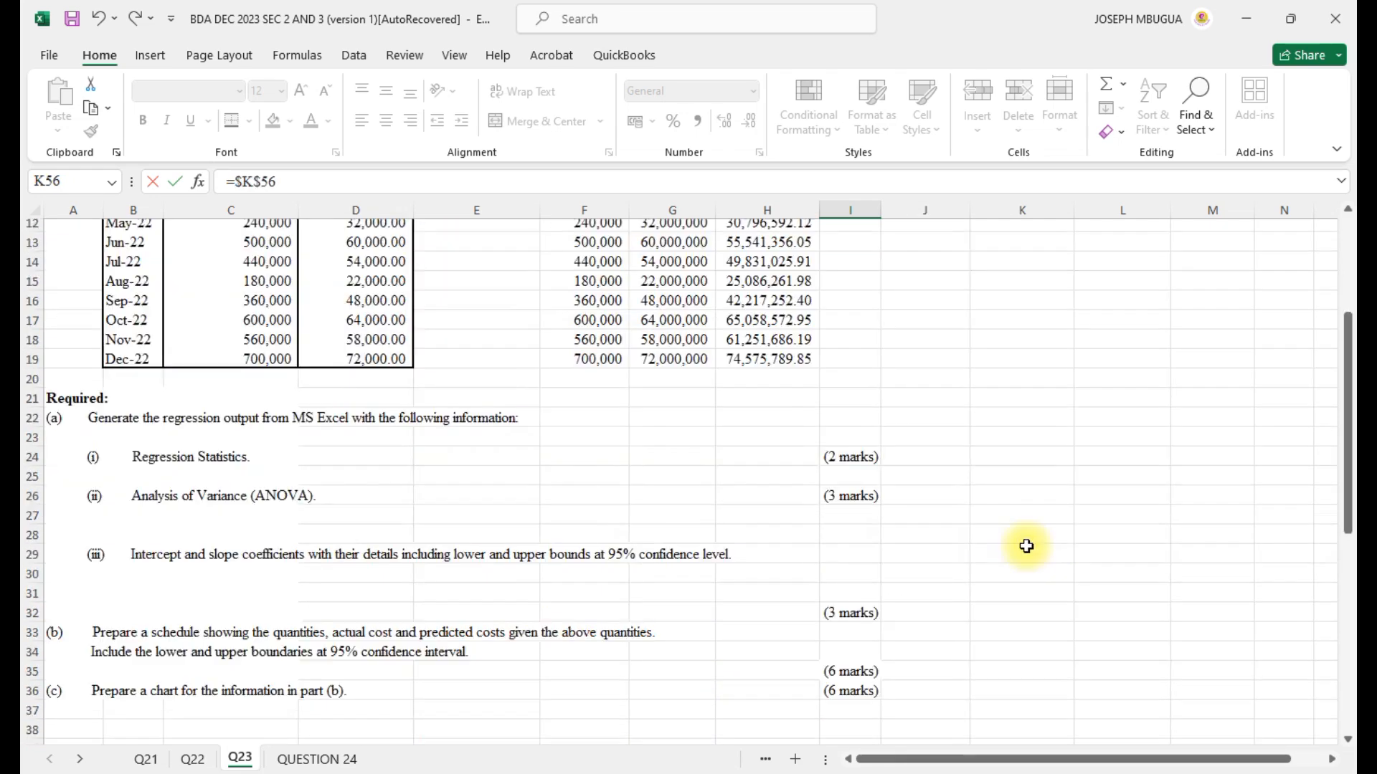
scroll(1026, 546, "up", 4)
- Extend the I8 formula with +( and an absolute reference to the Upper 95% value for Quantities Produced, $K$57
type("+(")
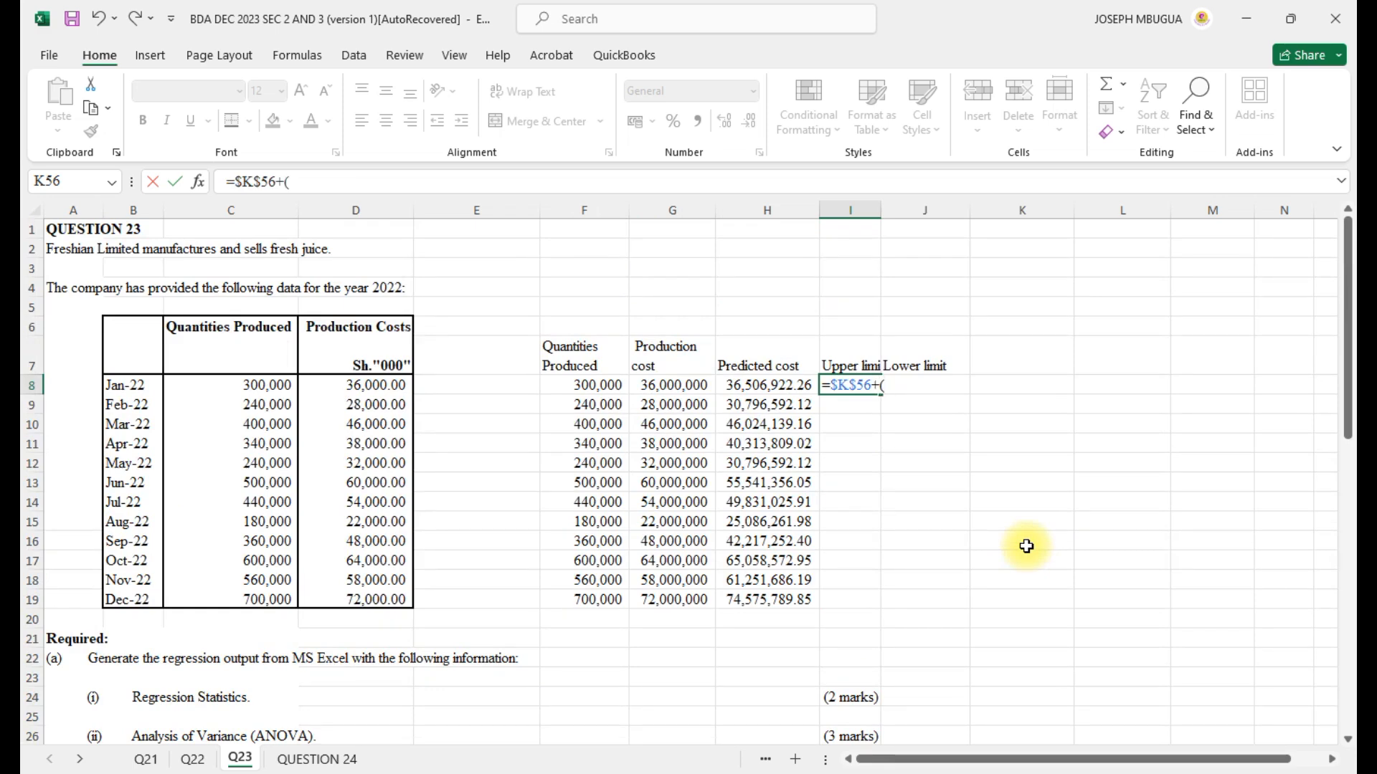
scroll(1025, 547, "down", 14)
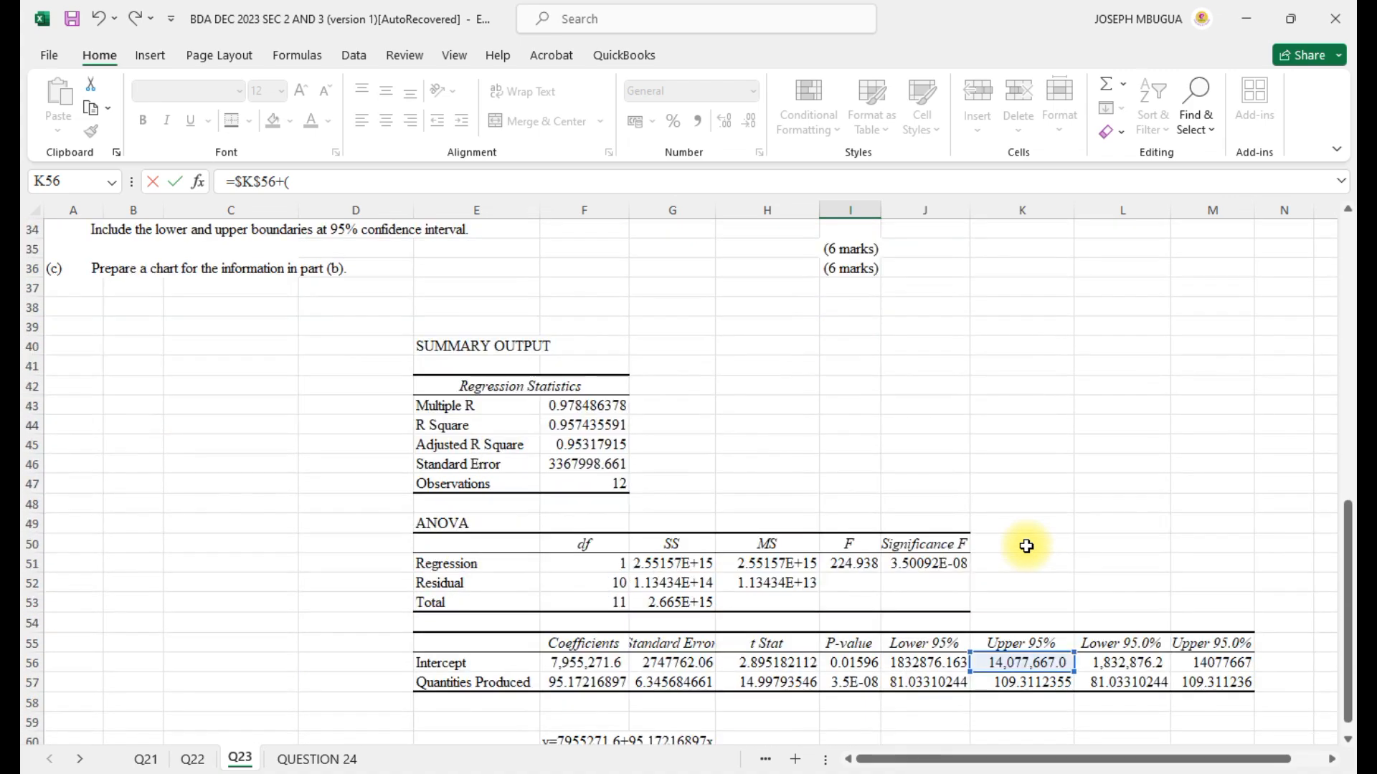
left_click(1017, 509)
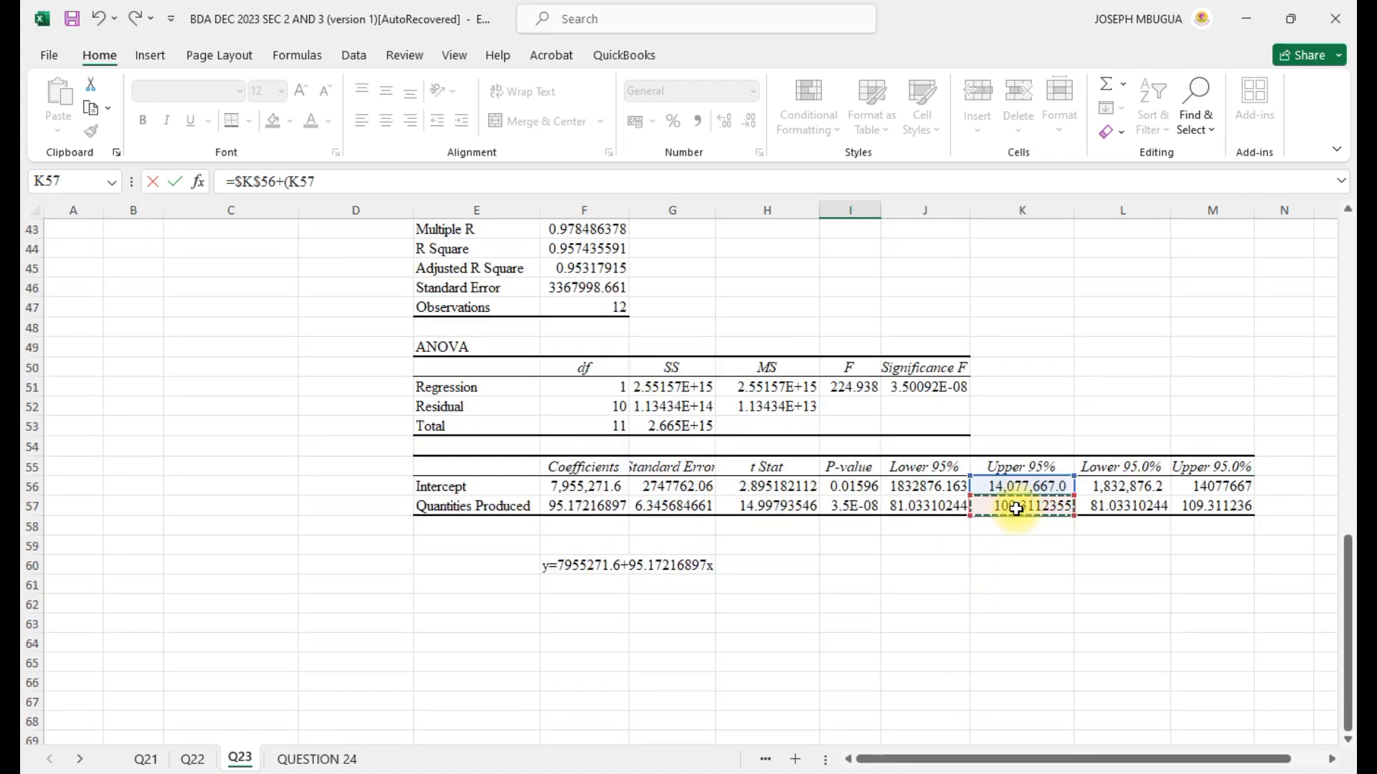
key("F4")
scroll(1017, 509, "up", 14)
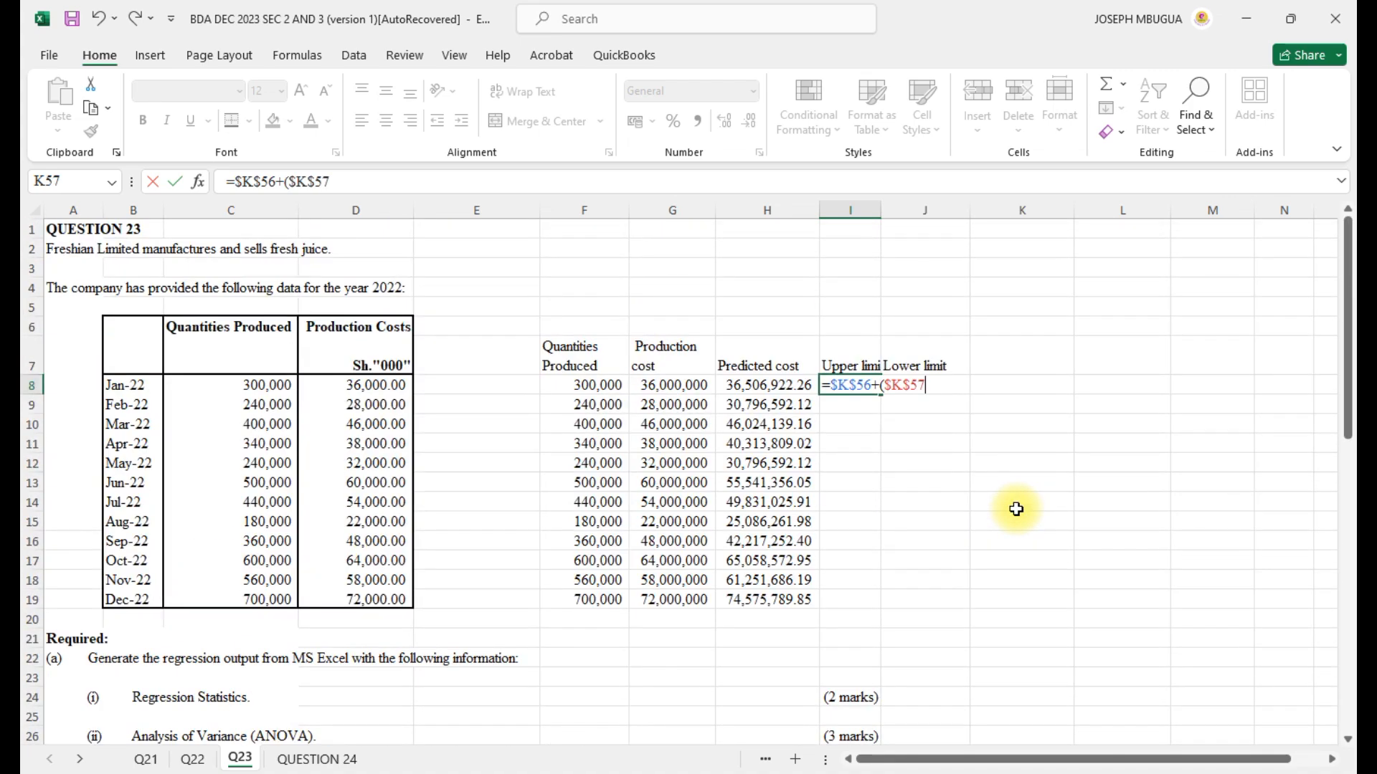
- Complete the upper limit formula in I8 as =$K$56+($K$57*$F8) and fill it down to I19
type("*")
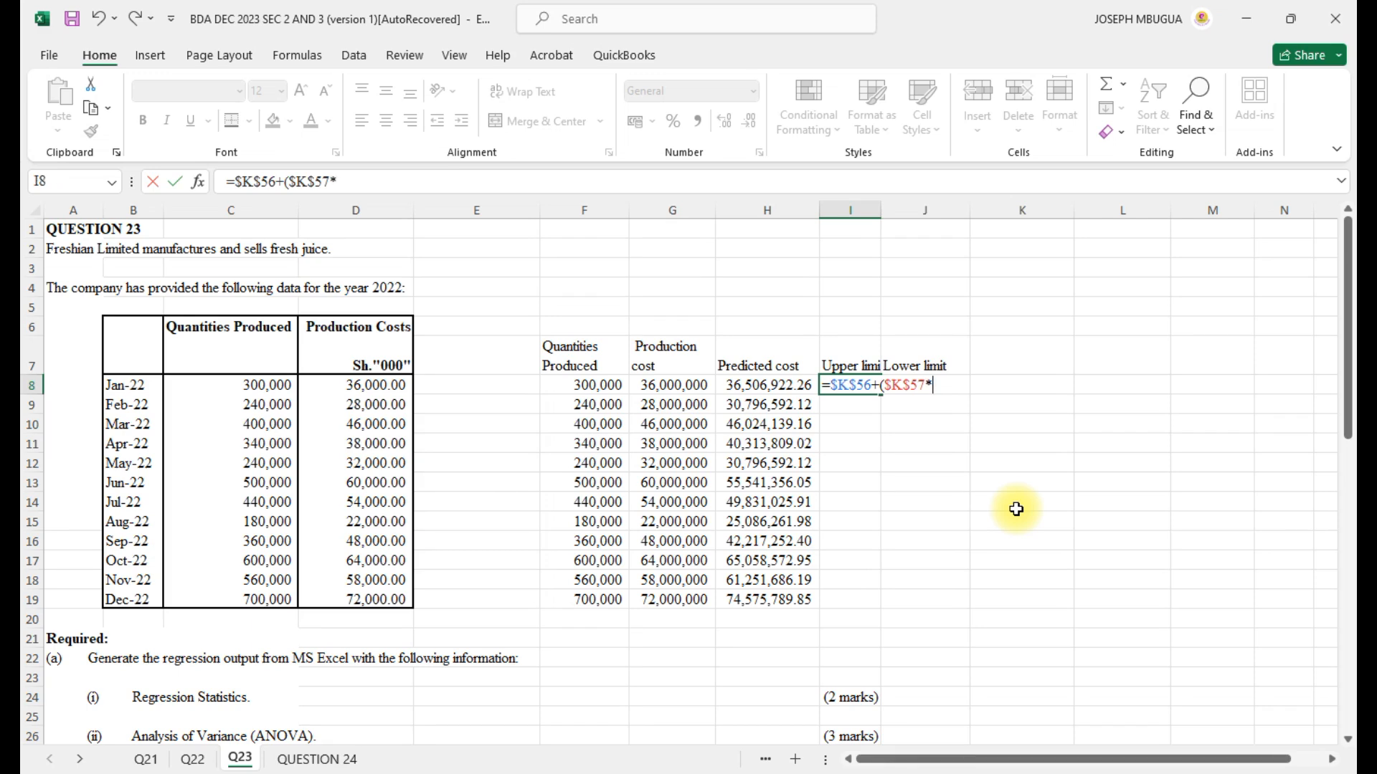
left_click(595, 388)
left_click(935, 385)
type("$F8")
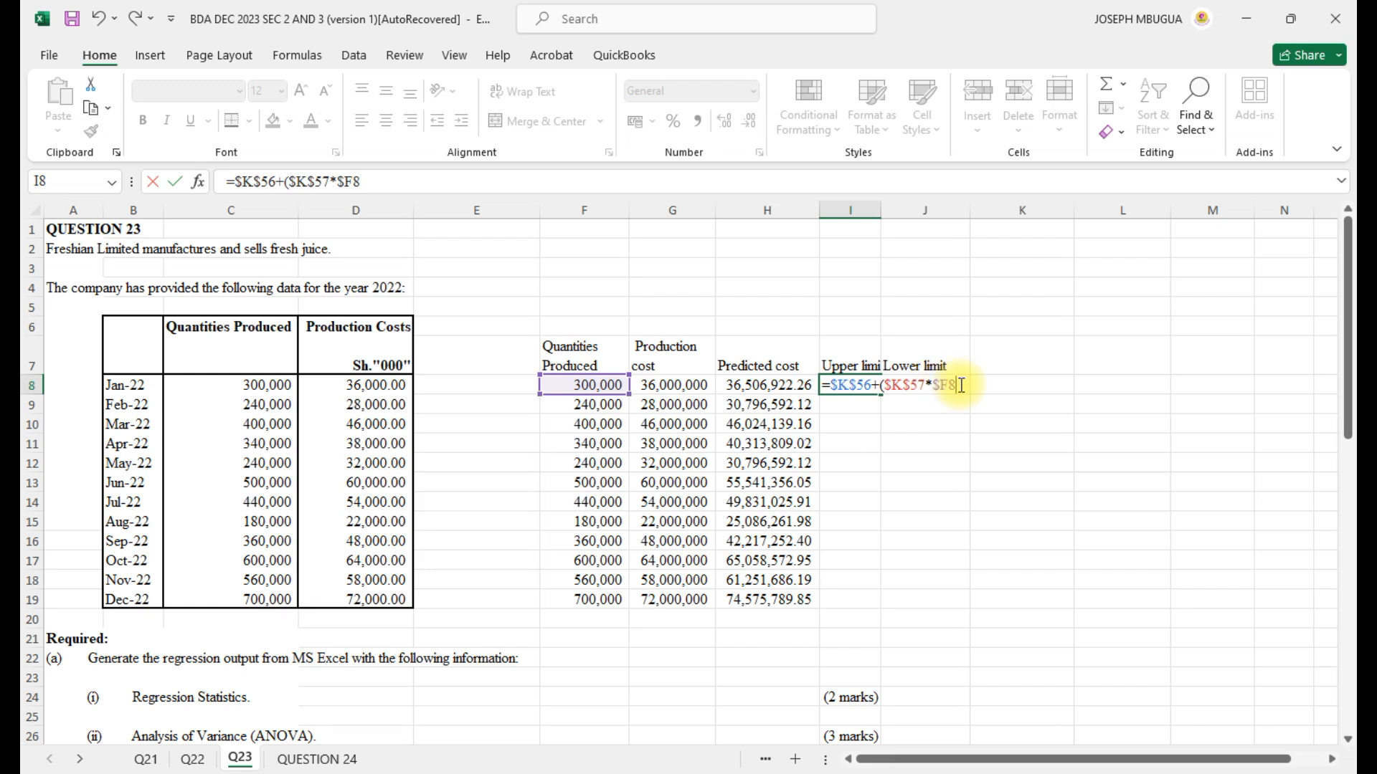
type(")")
key("Return")
left_click(889, 388)
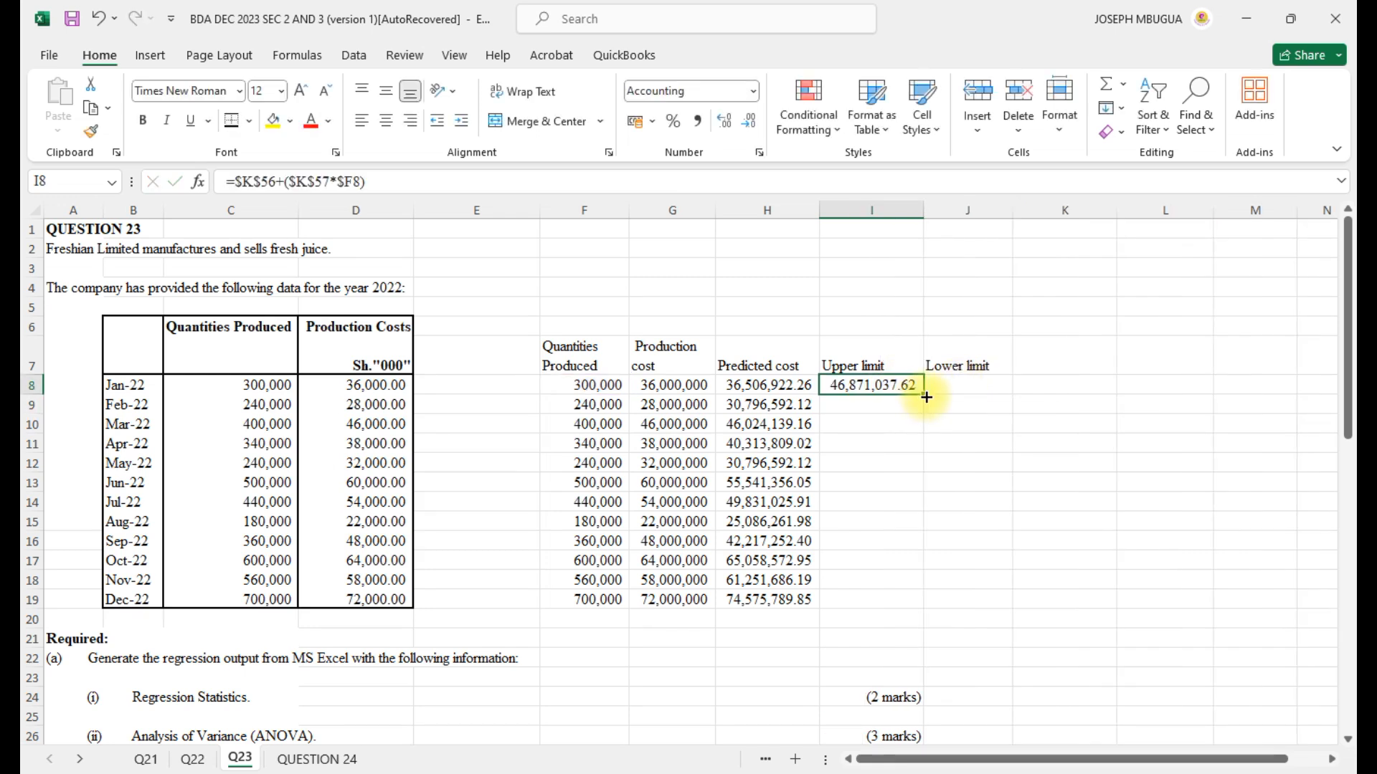
double_click(924, 394)
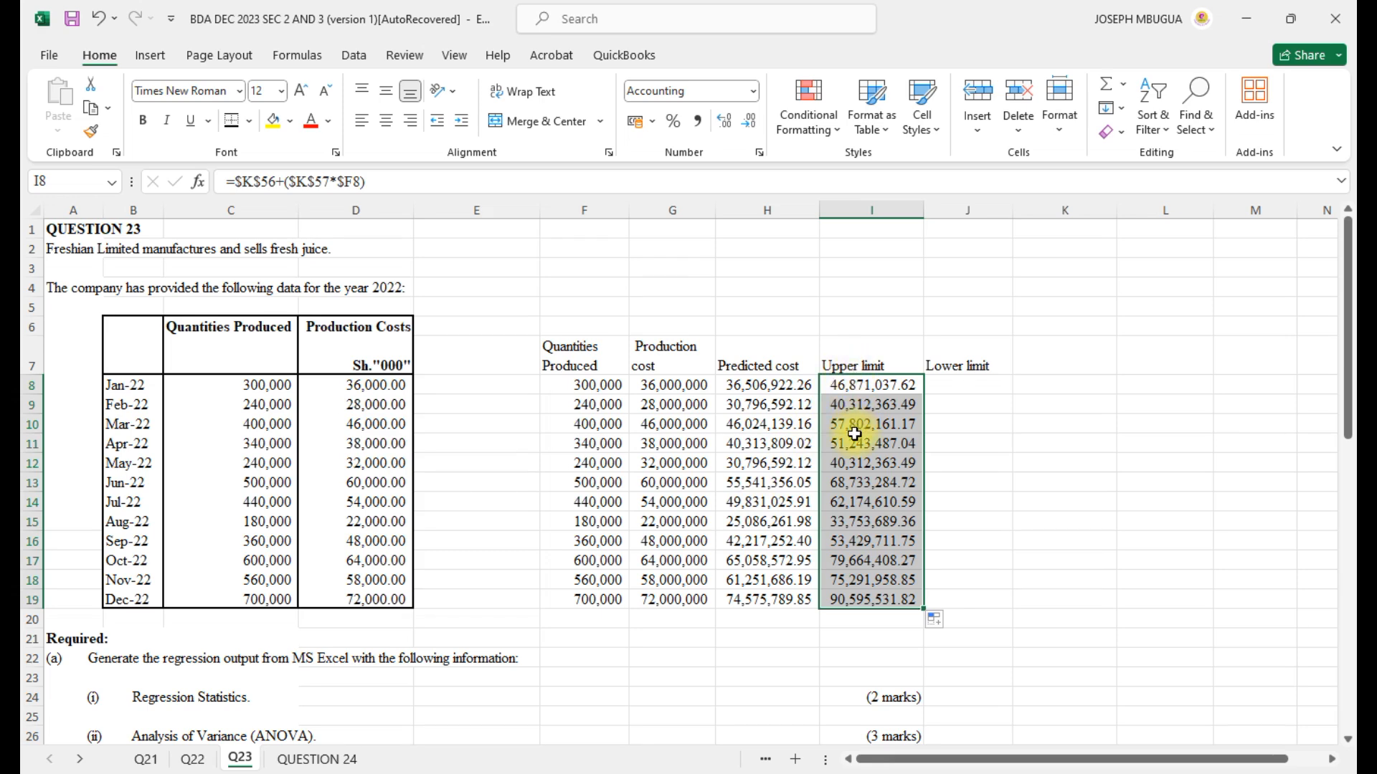
- Begin the January lower limit formula in J8 with an absolute reference to the intercept's Lower 95.0% value, $L$56
left_click(971, 385)
type("=")
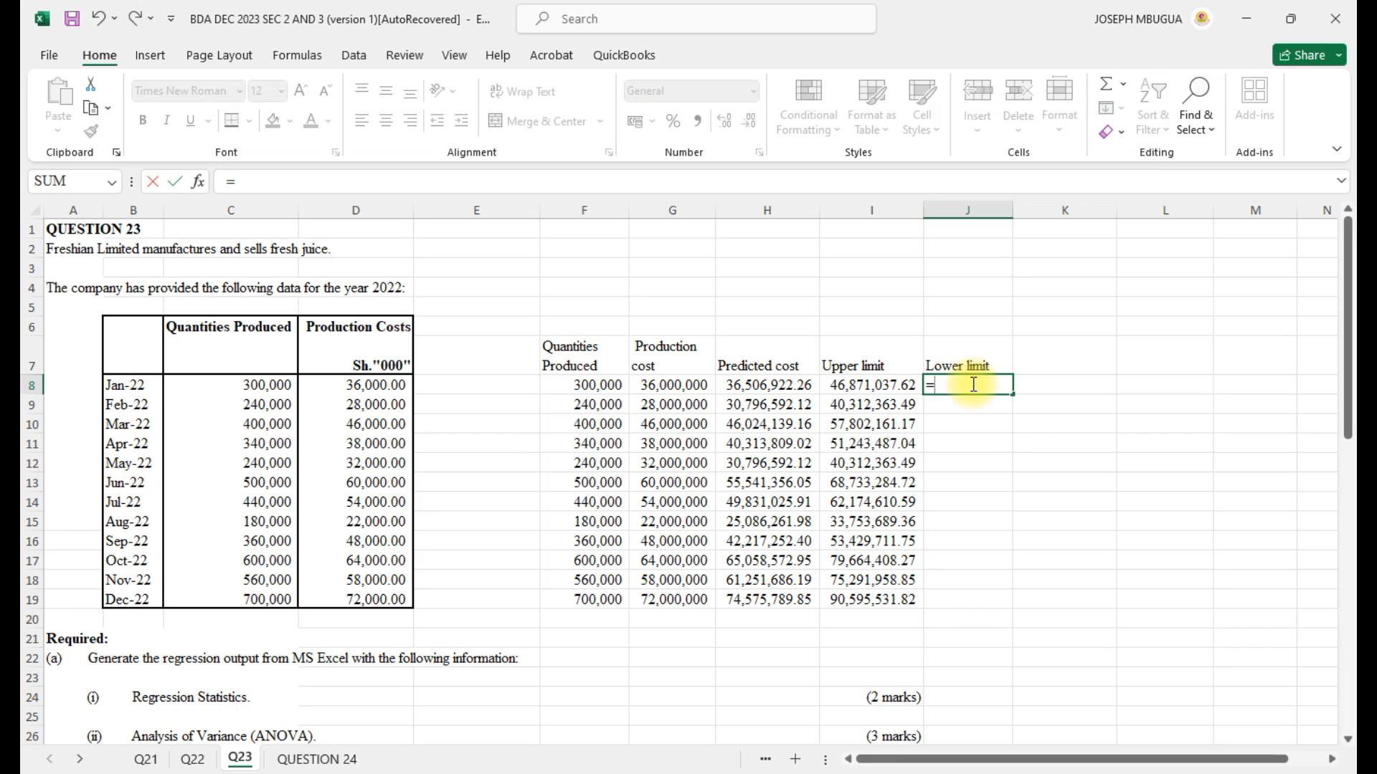
scroll(746, 583, "down", 1)
scroll(746, 583, "down", 10)
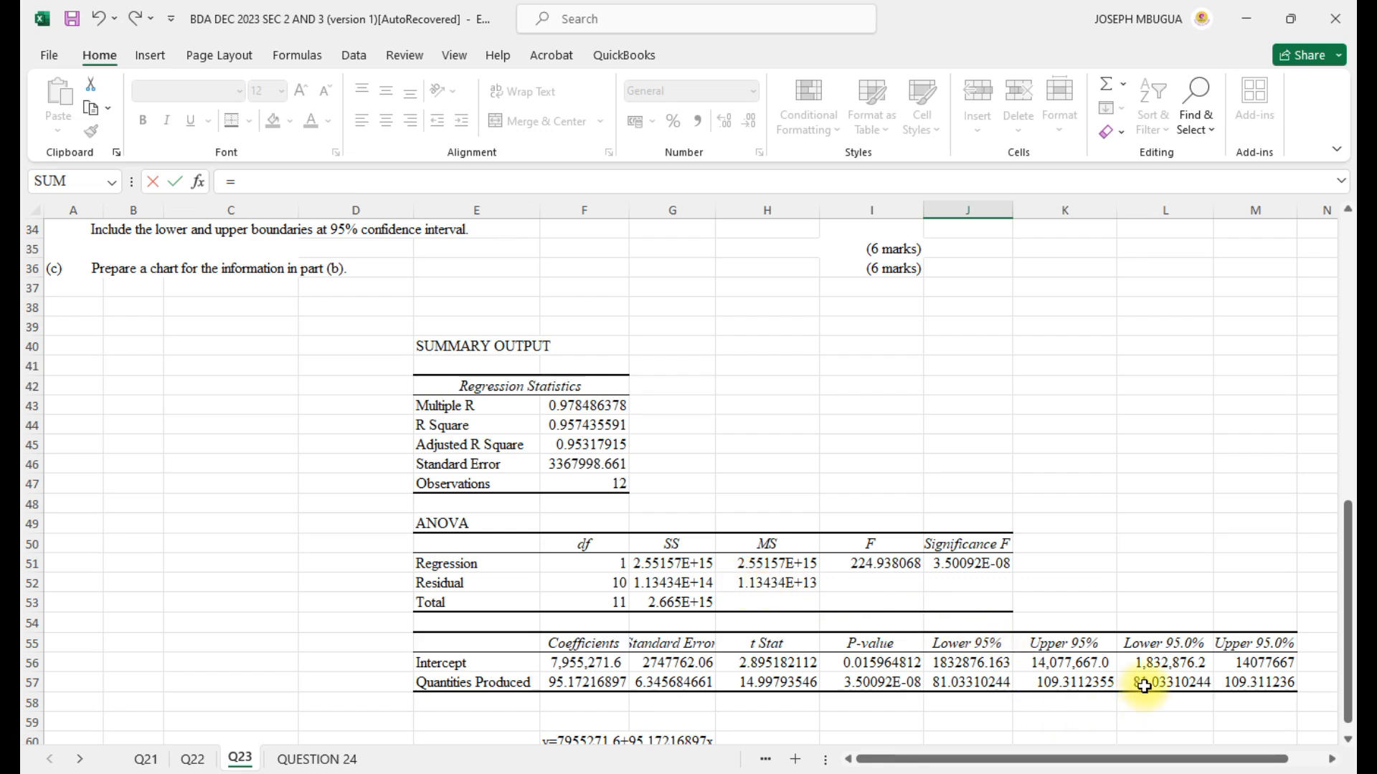
left_click(1162, 664)
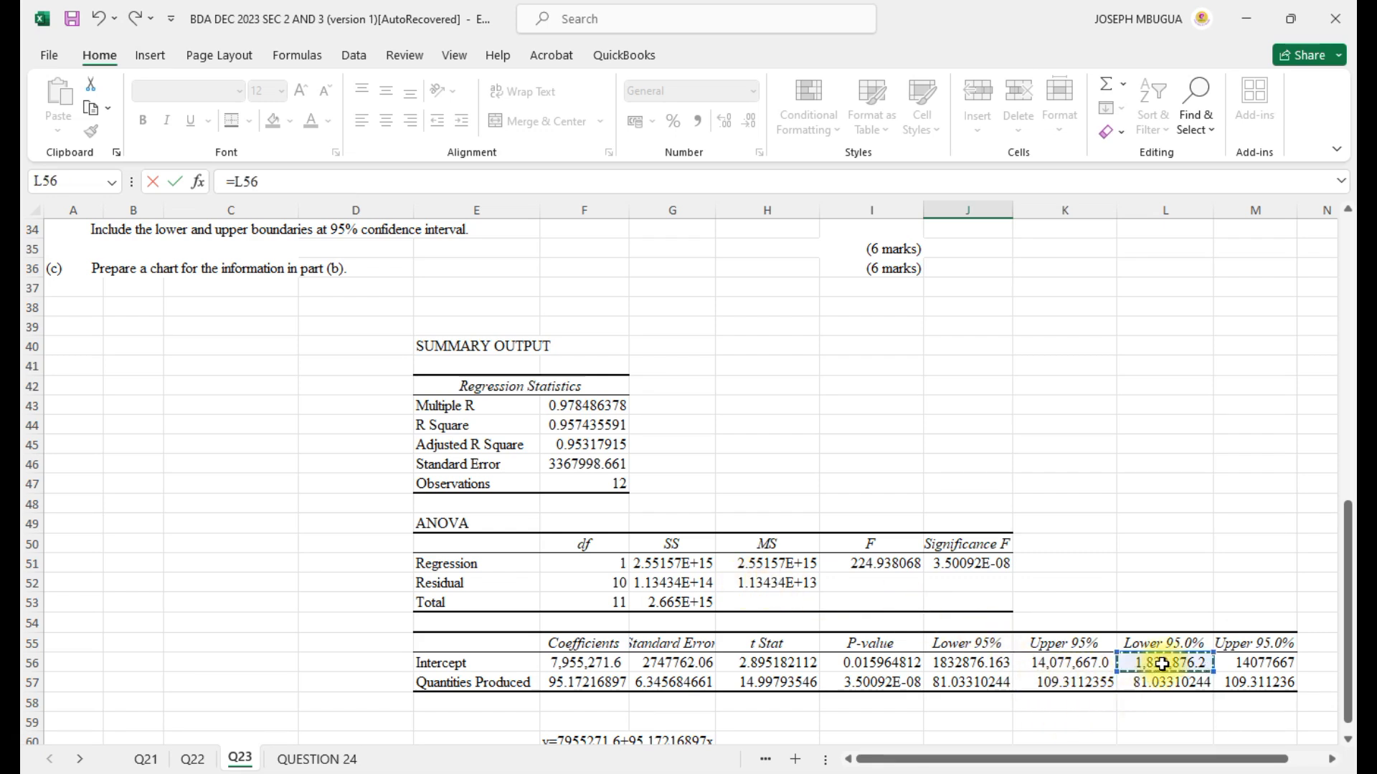
key("F4")
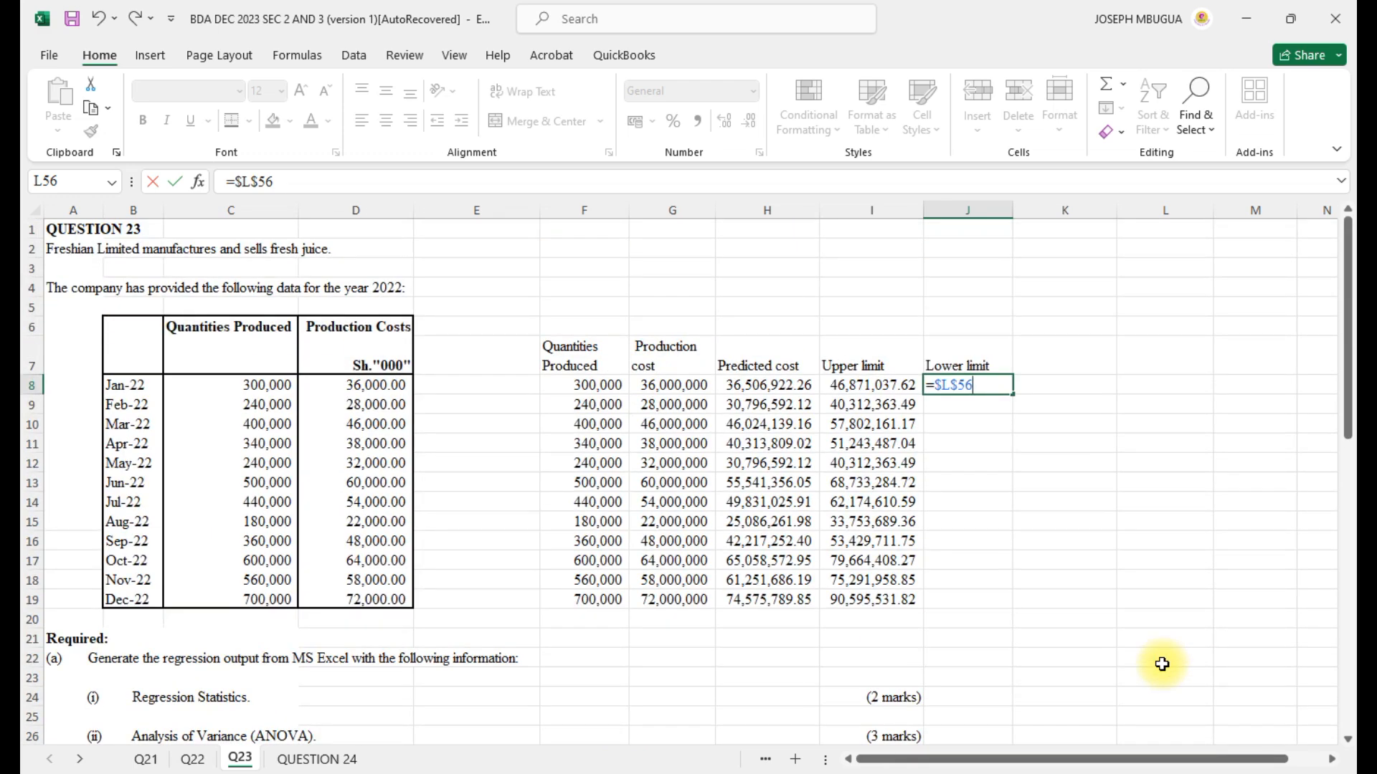
- Extend the J8 formula with +( and an absolute reference to the Lower 95.0% value for Quantities Produced, $L$57, followed by *
type("+(")
scroll(1161, 664, "down", 11)
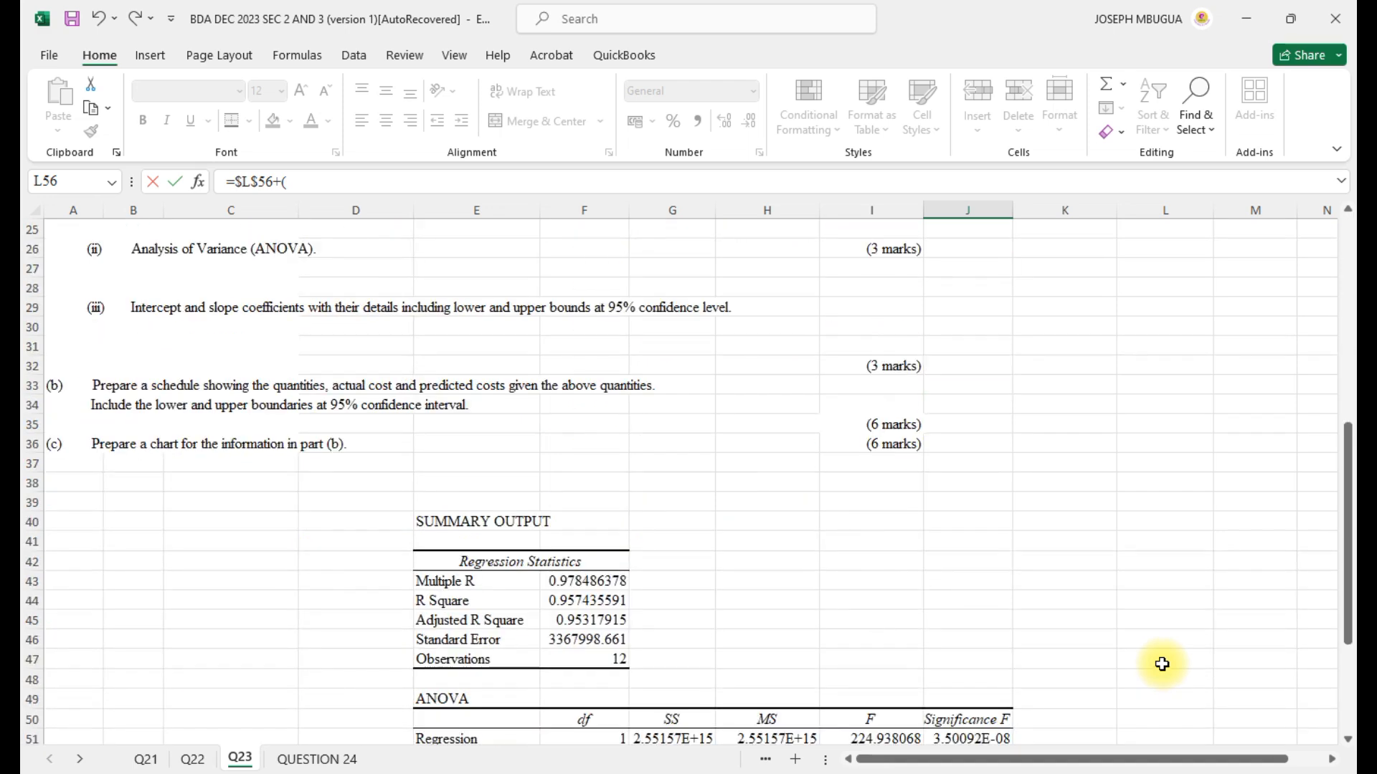
left_click(1152, 685)
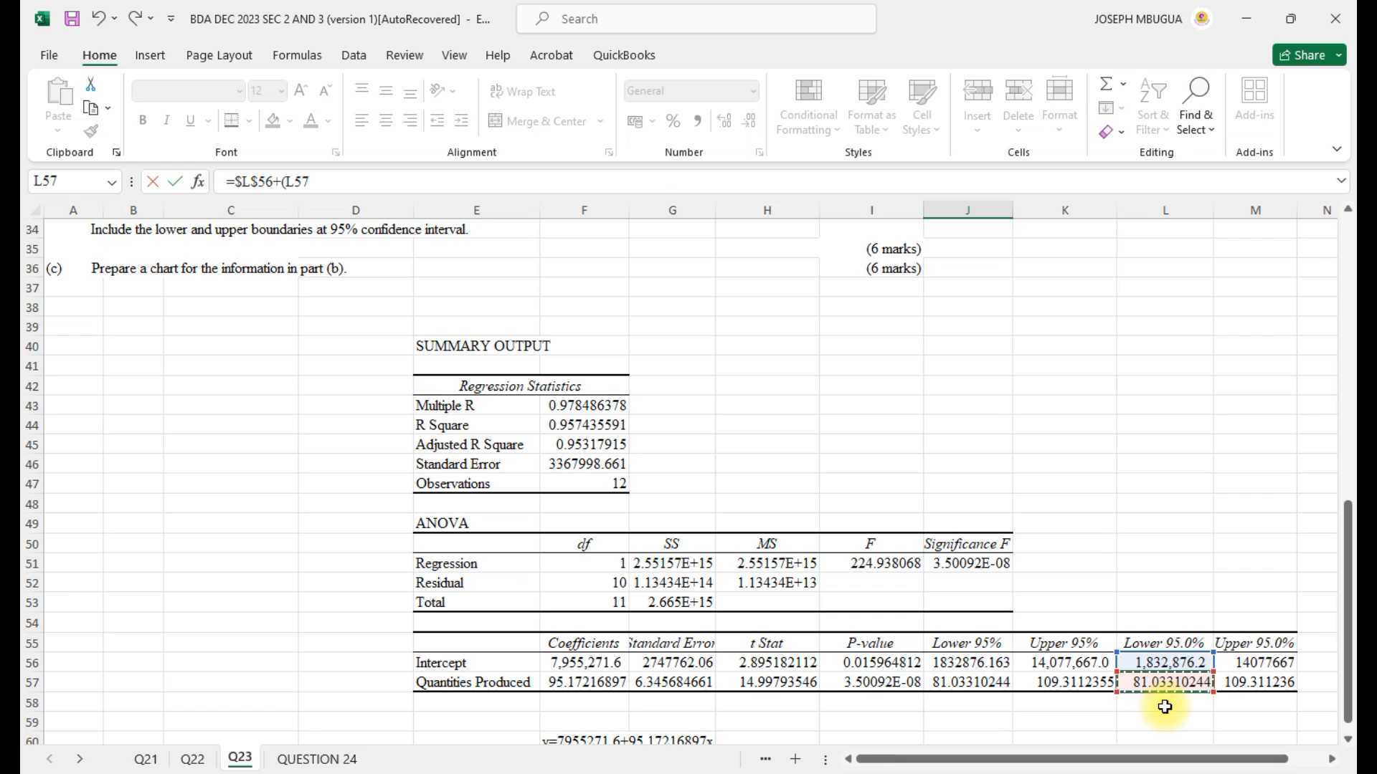
key("F4")
type("*")
- Complete the lower limit formula in J8 as =$L$56+($L$57*$F8) and fill it down to J19
left_click(596, 386)
left_click(1034, 387)
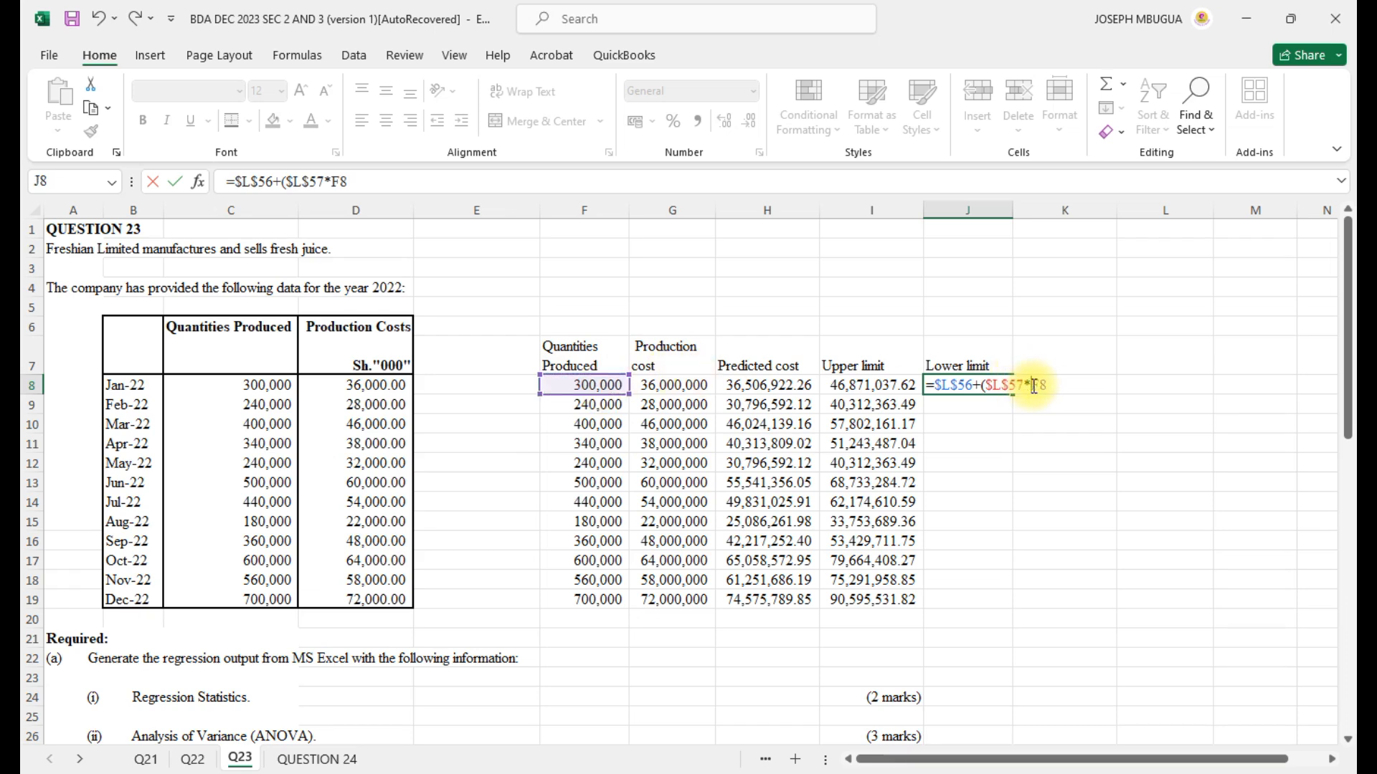
type("$F8")
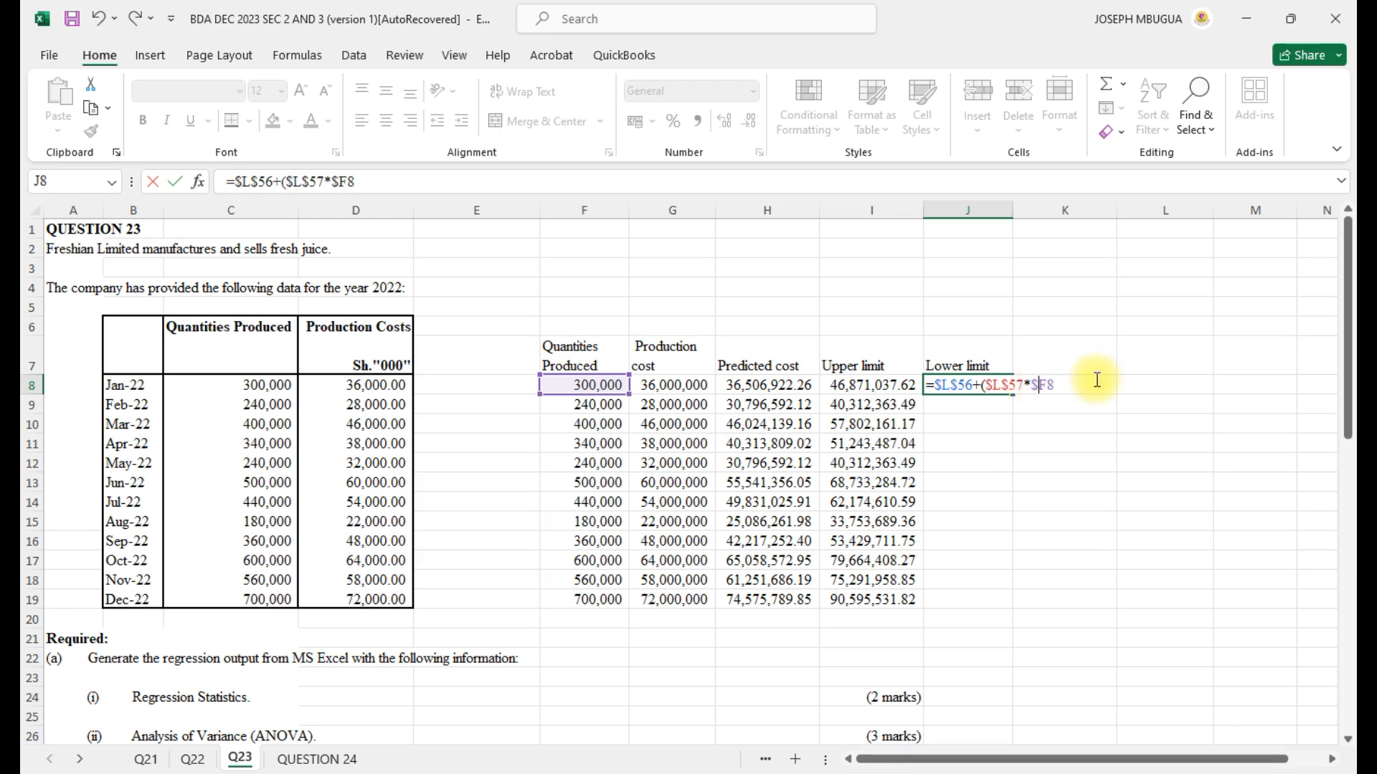
type(")")
key("Return")
left_click(968, 382)
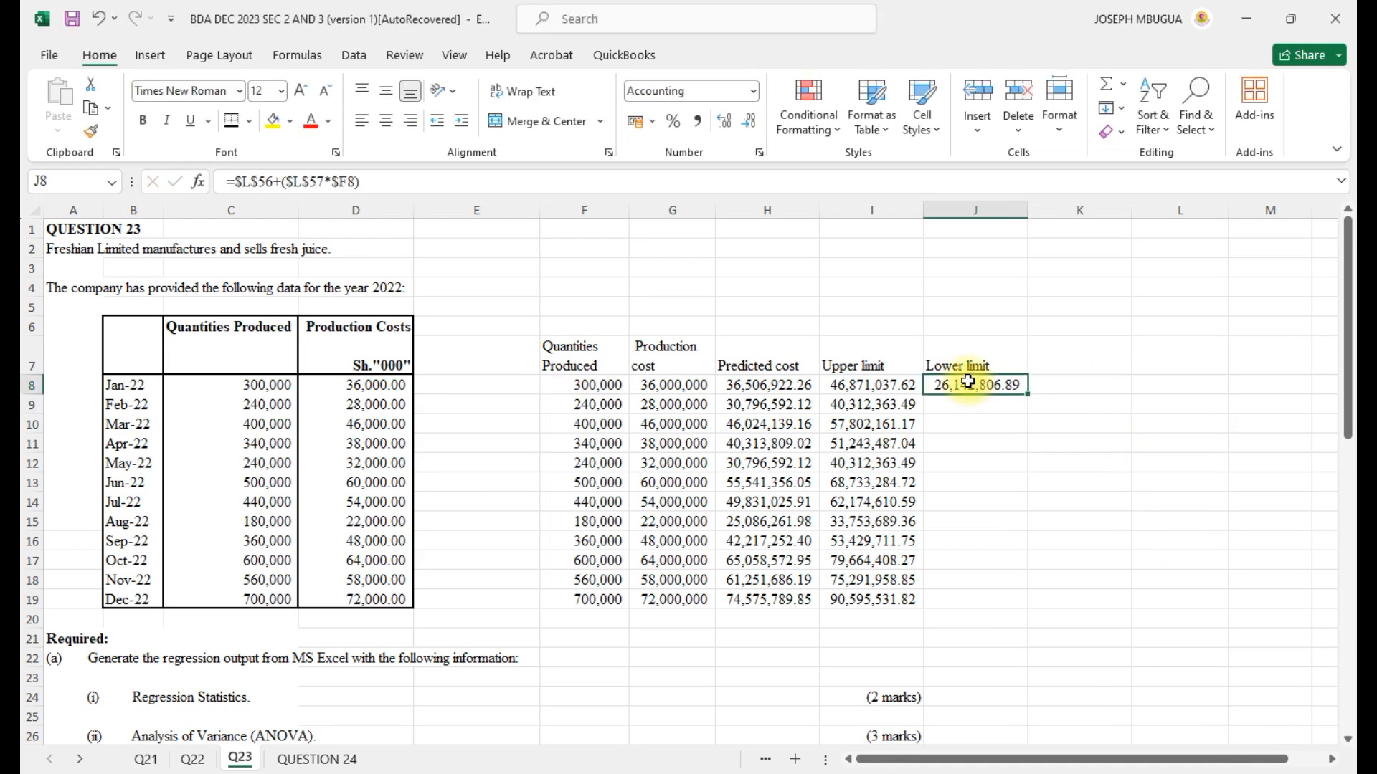
double_click(1027, 394)
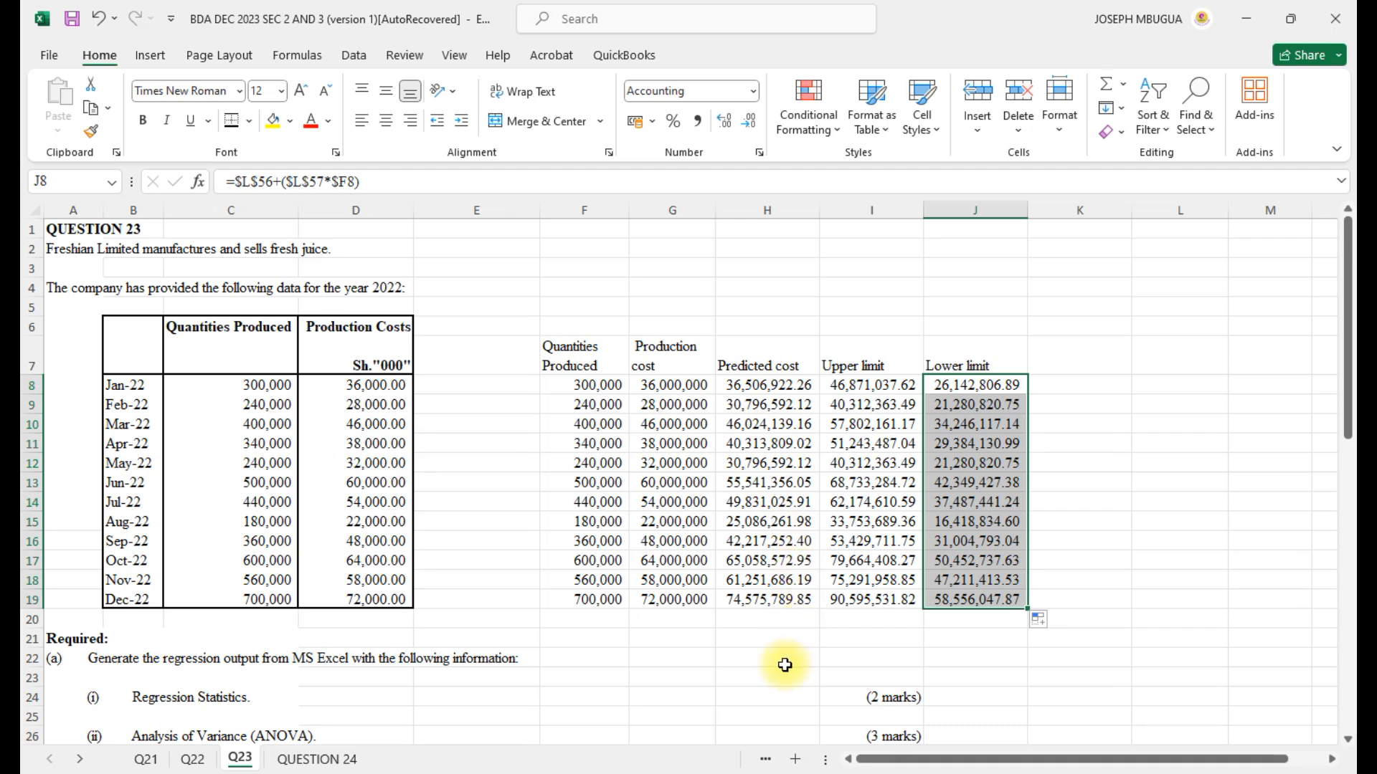
- Compare the finished schedule with the requirements for parts (b) and (c)
scroll(778, 685, "down", 1)
scroll(780, 684, "down", 1)
scroll(780, 683, "down", 2)
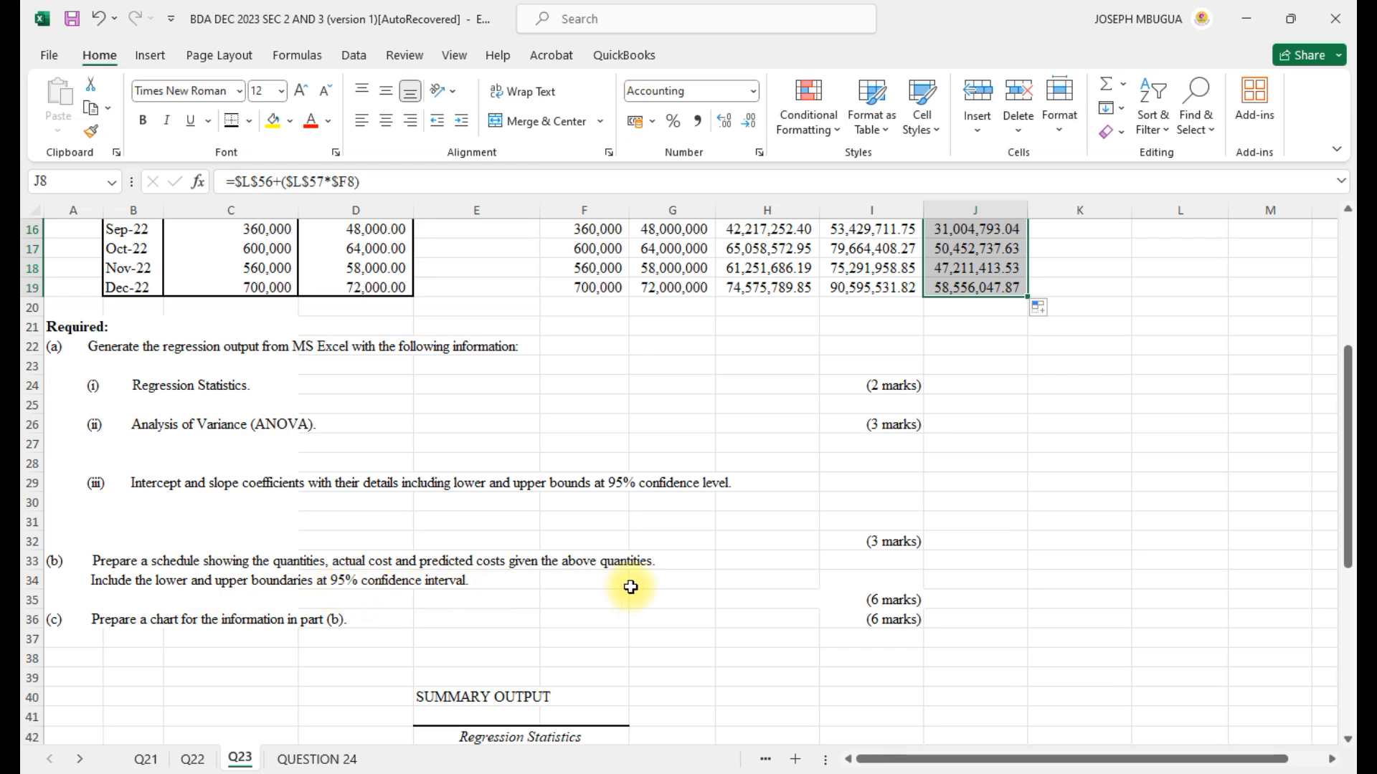
scroll(631, 587, "up", 5)
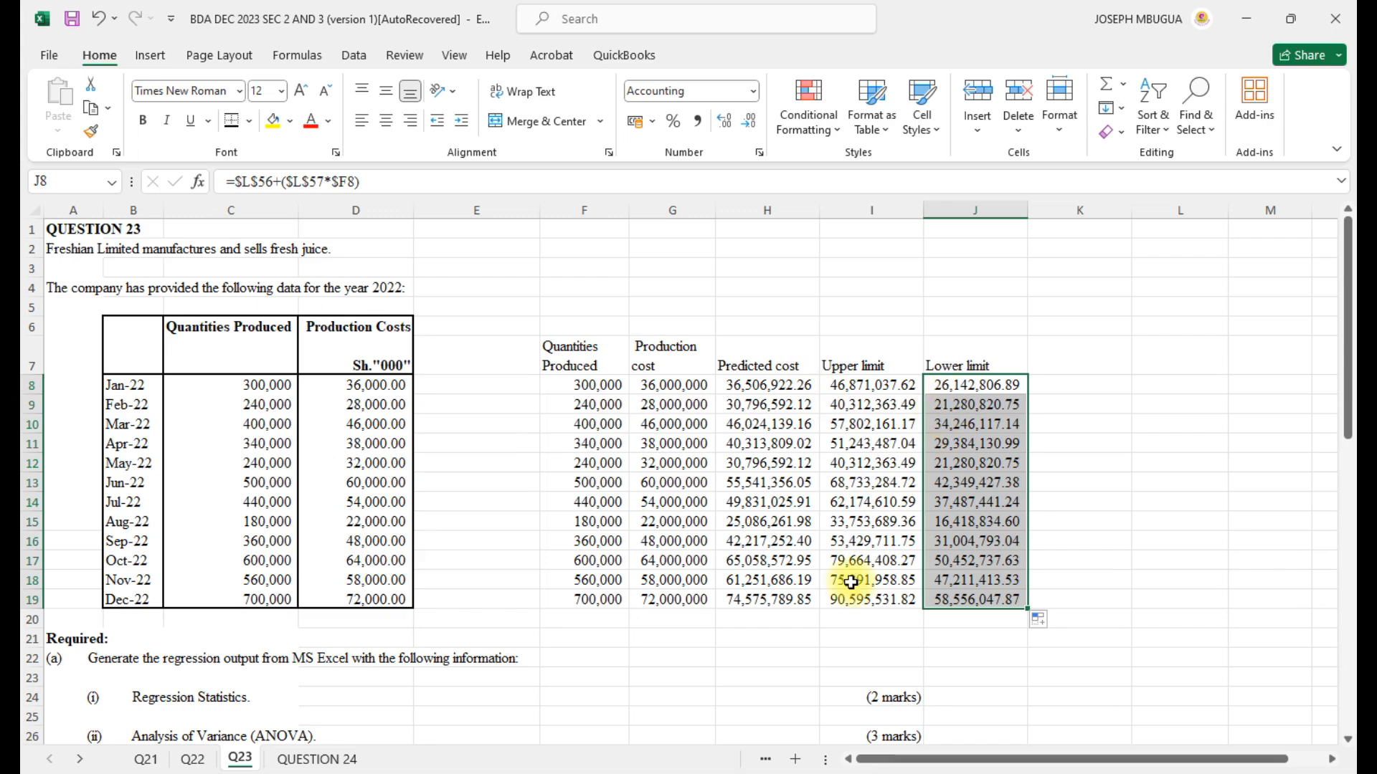
scroll(837, 595, "down", 2)
scroll(839, 594, "down", 3)
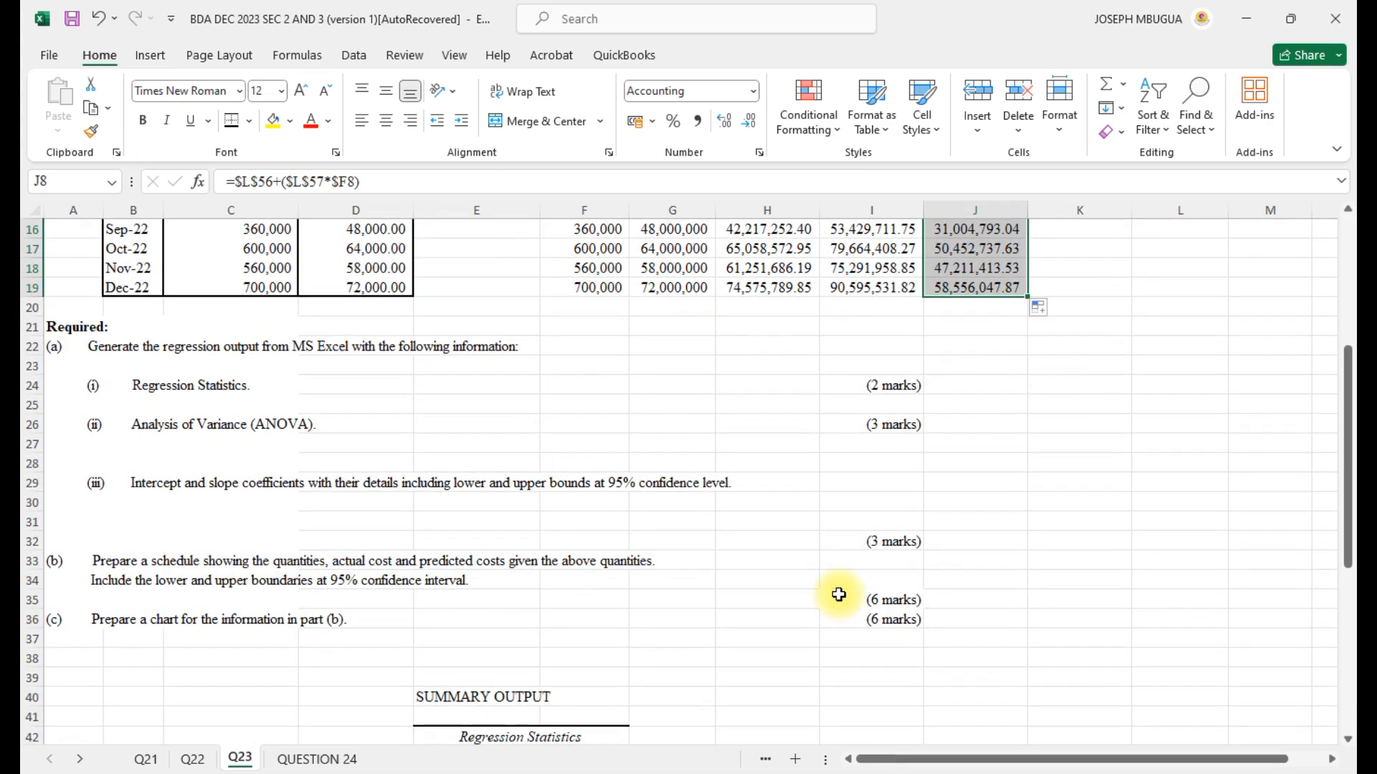
scroll(838, 594, "up", 5)
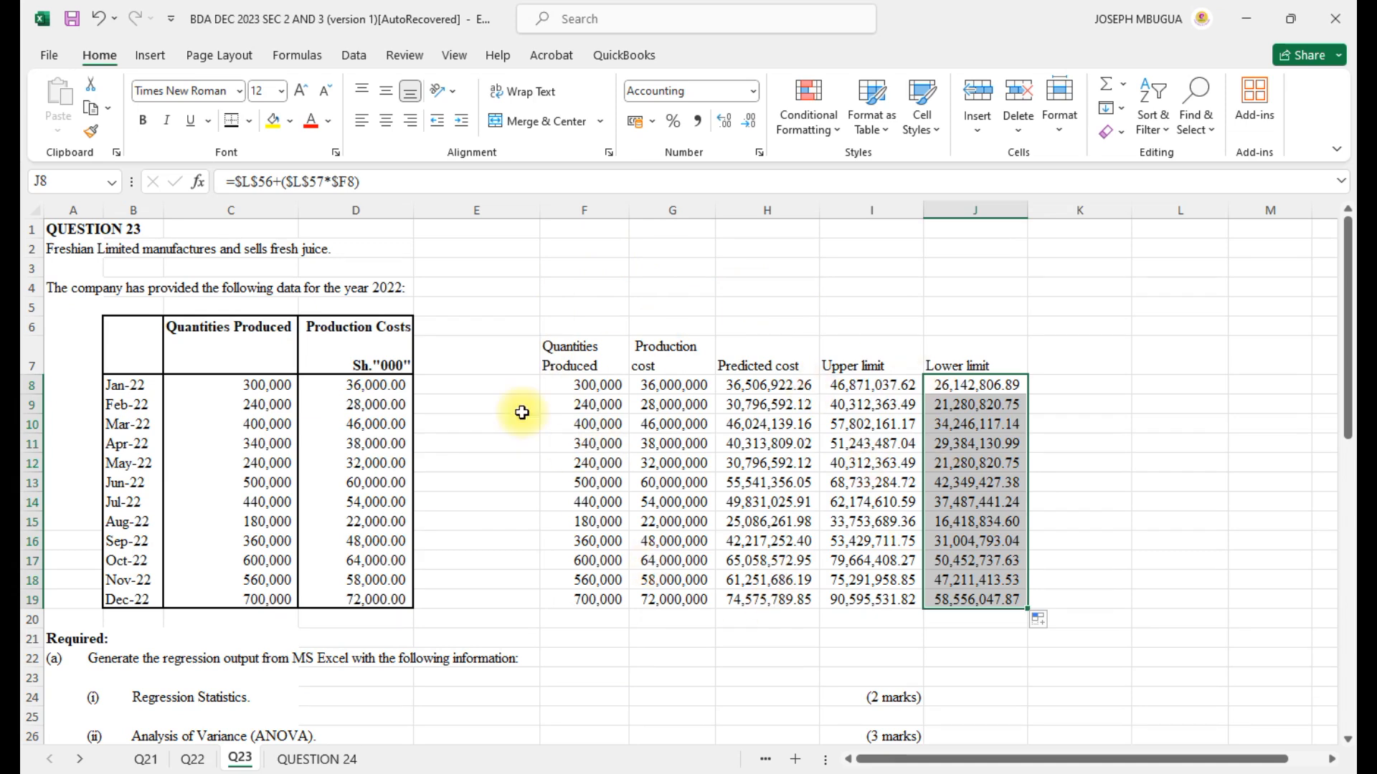
- Add the part (c) requirement as a heading in E63, below the regression equation, with the formula =A36
scroll(635, 661, "down", 6)
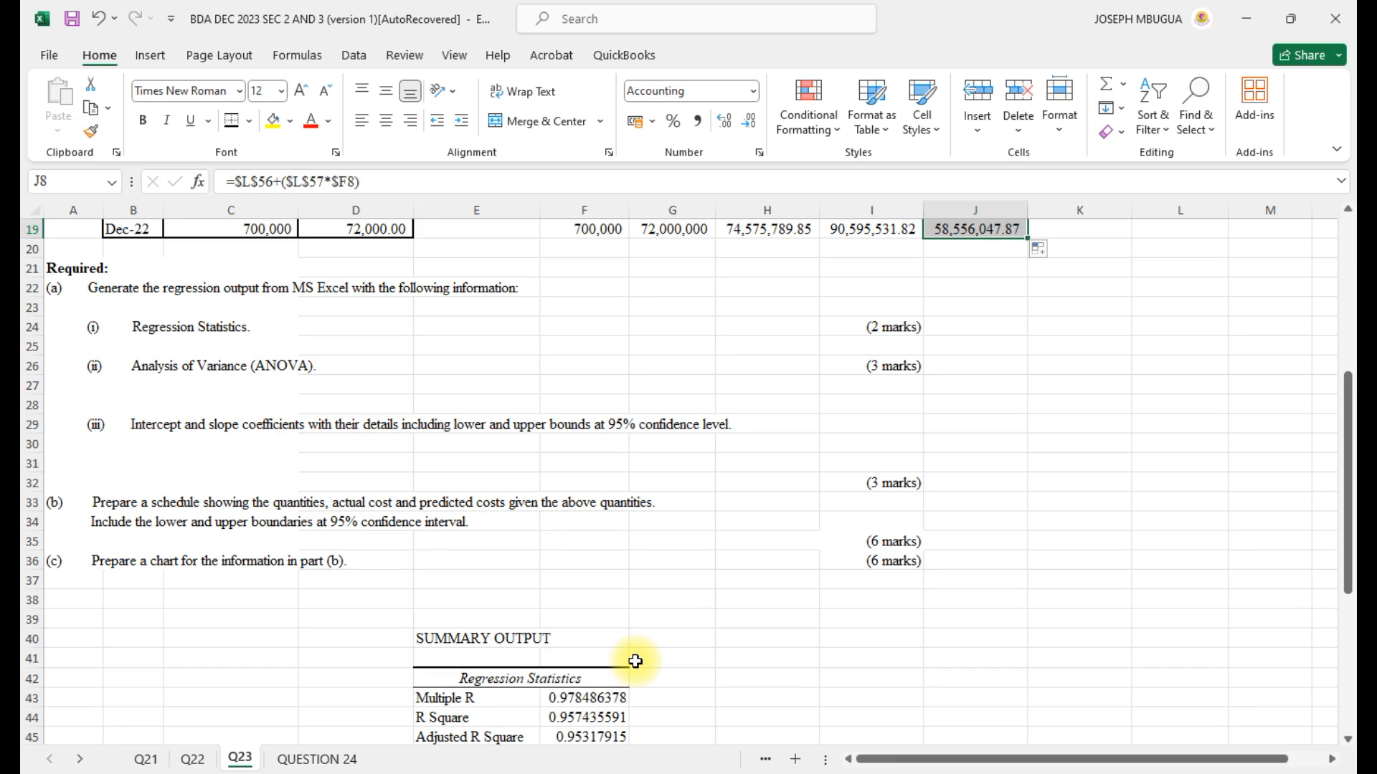
scroll(635, 661, "down", 2)
scroll(635, 662, "down", 7)
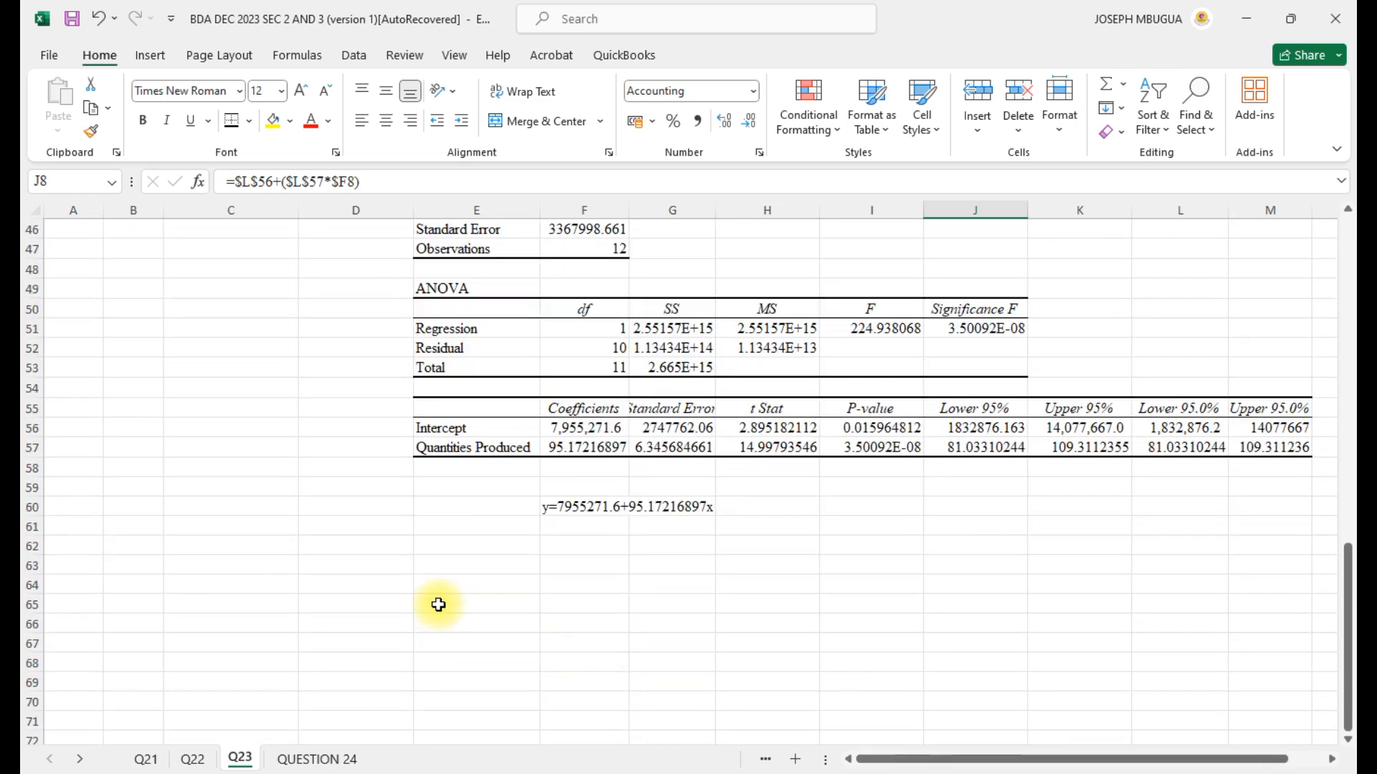
left_click(430, 567)
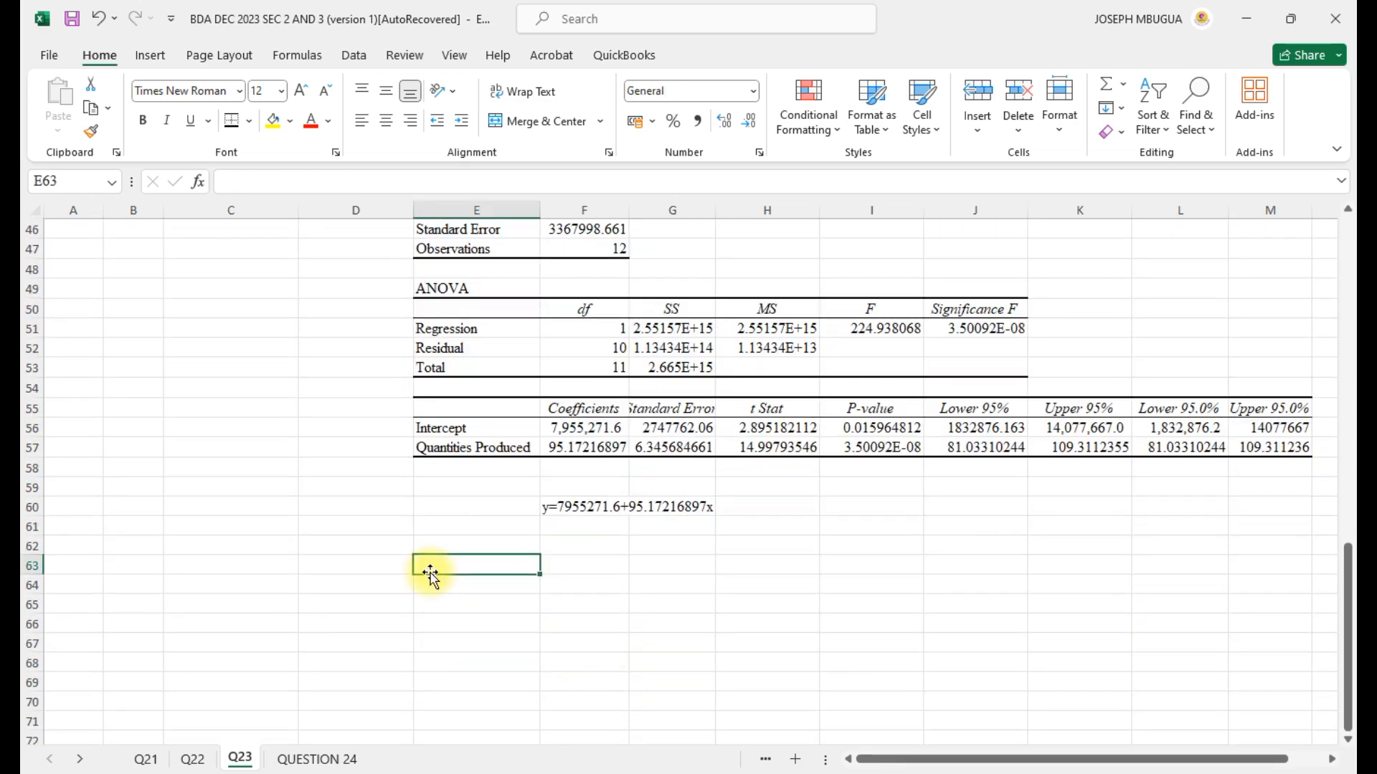
type("=")
scroll(197, 514, "up", 7)
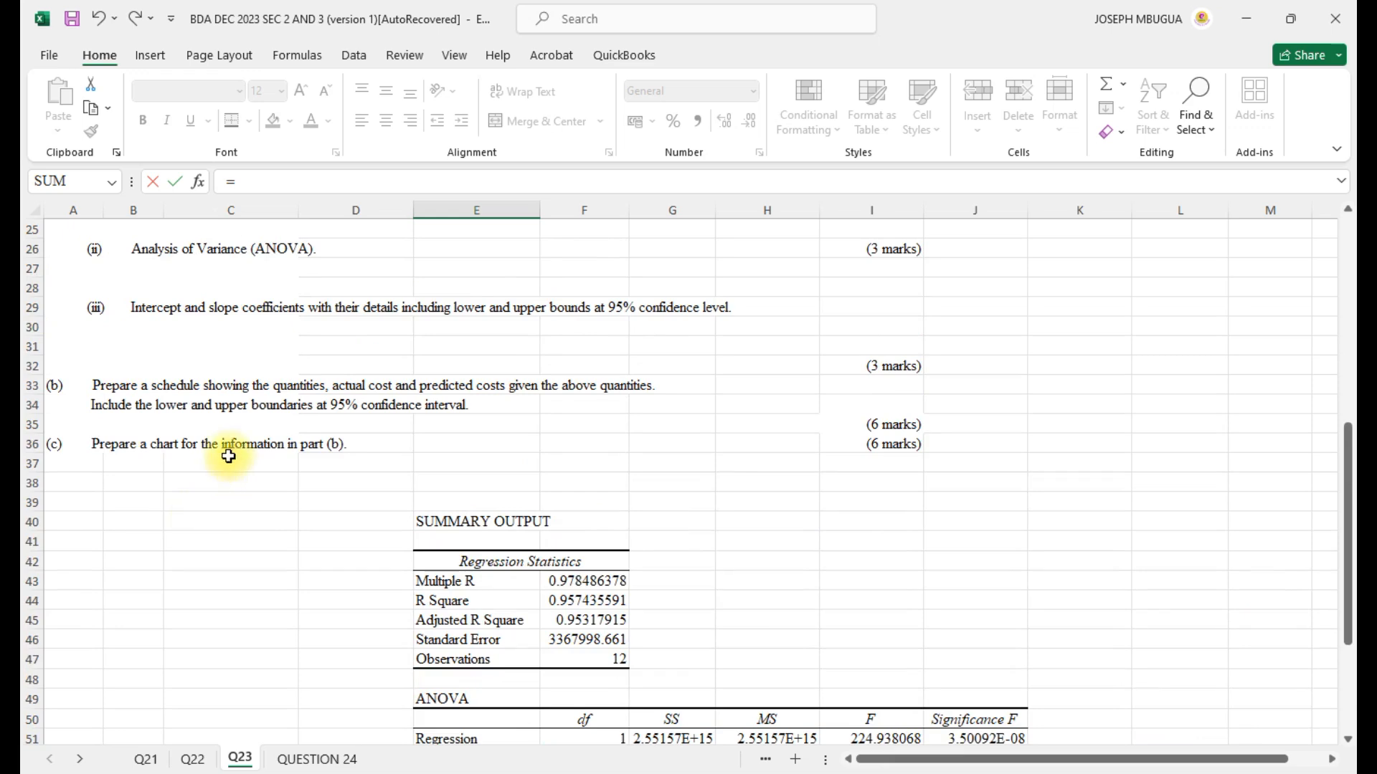
left_click(59, 445)
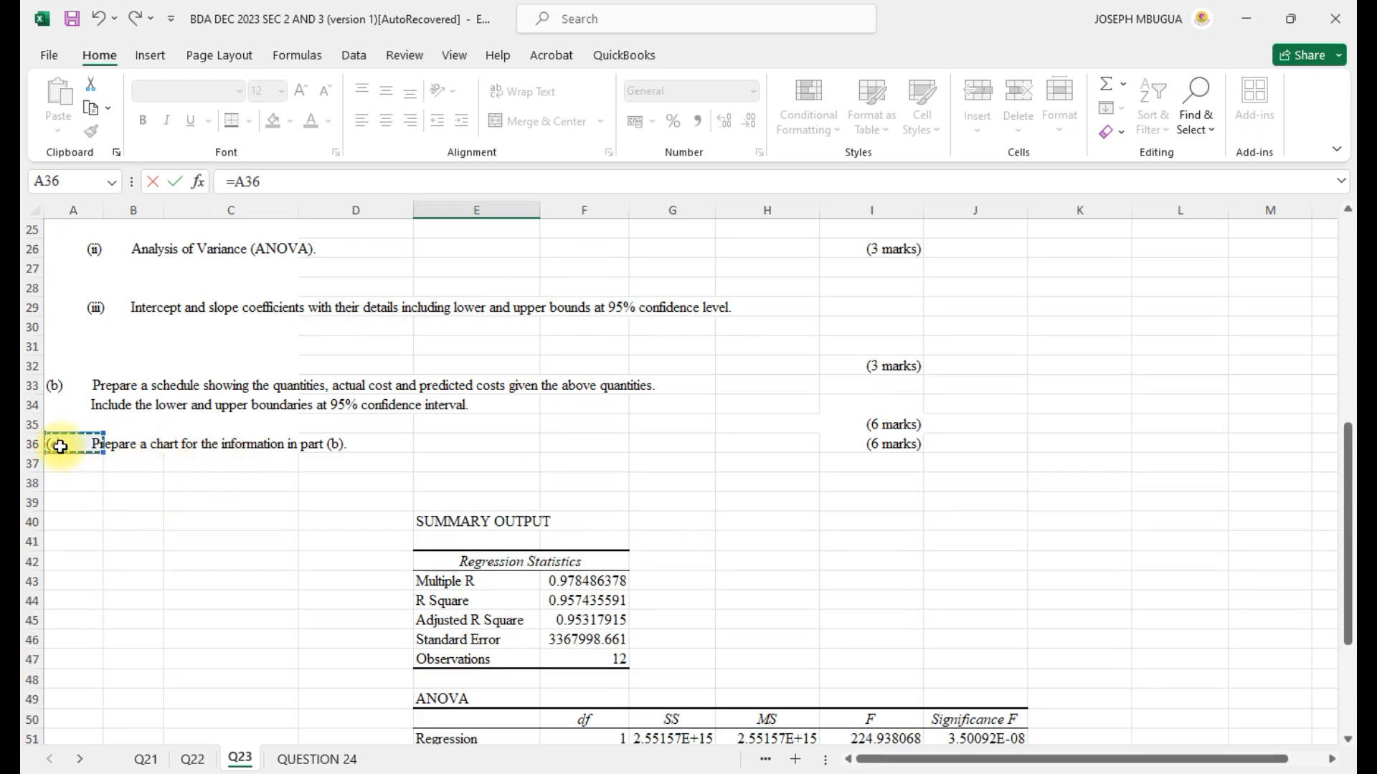
key("Return")
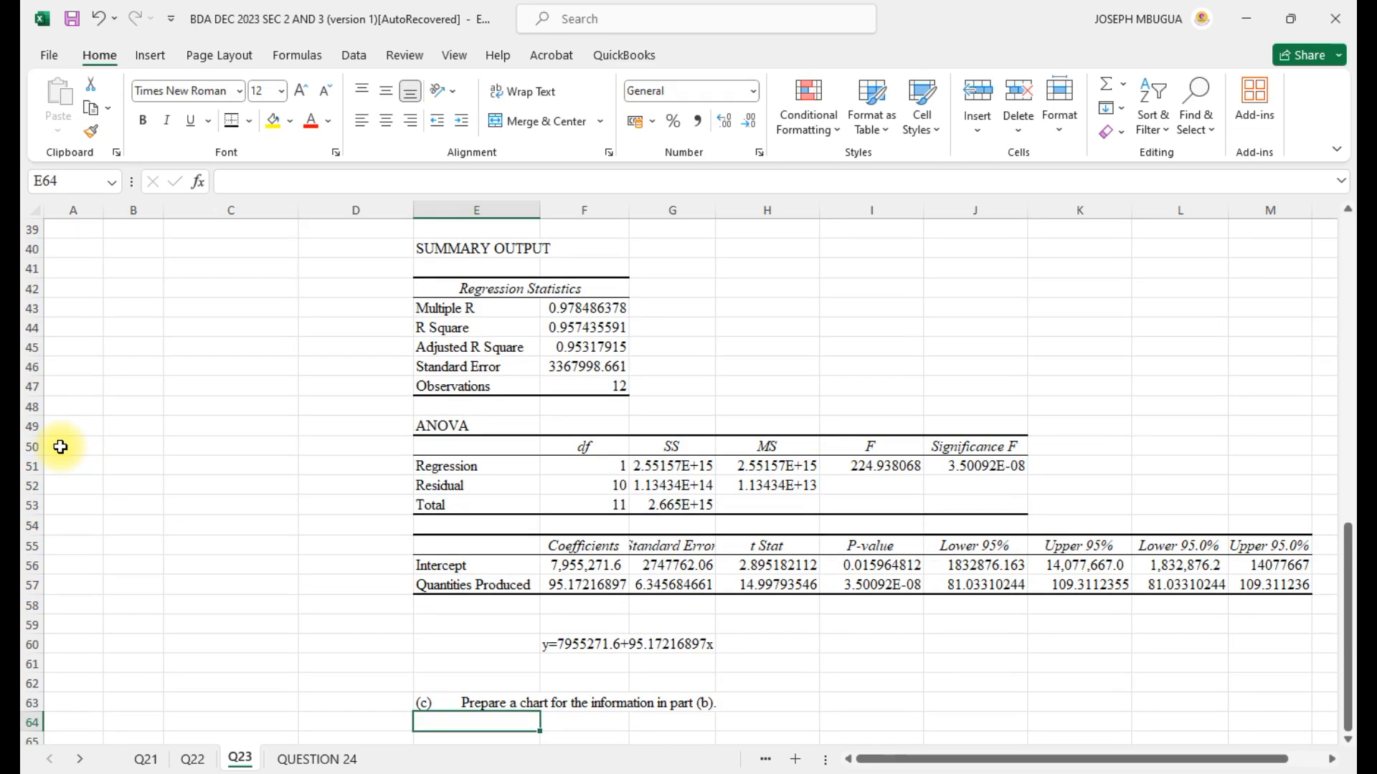
- Add the part (b) requirement as a heading above the schedule in F6 by referencing cell A33
scroll(415, 597, "up", 4)
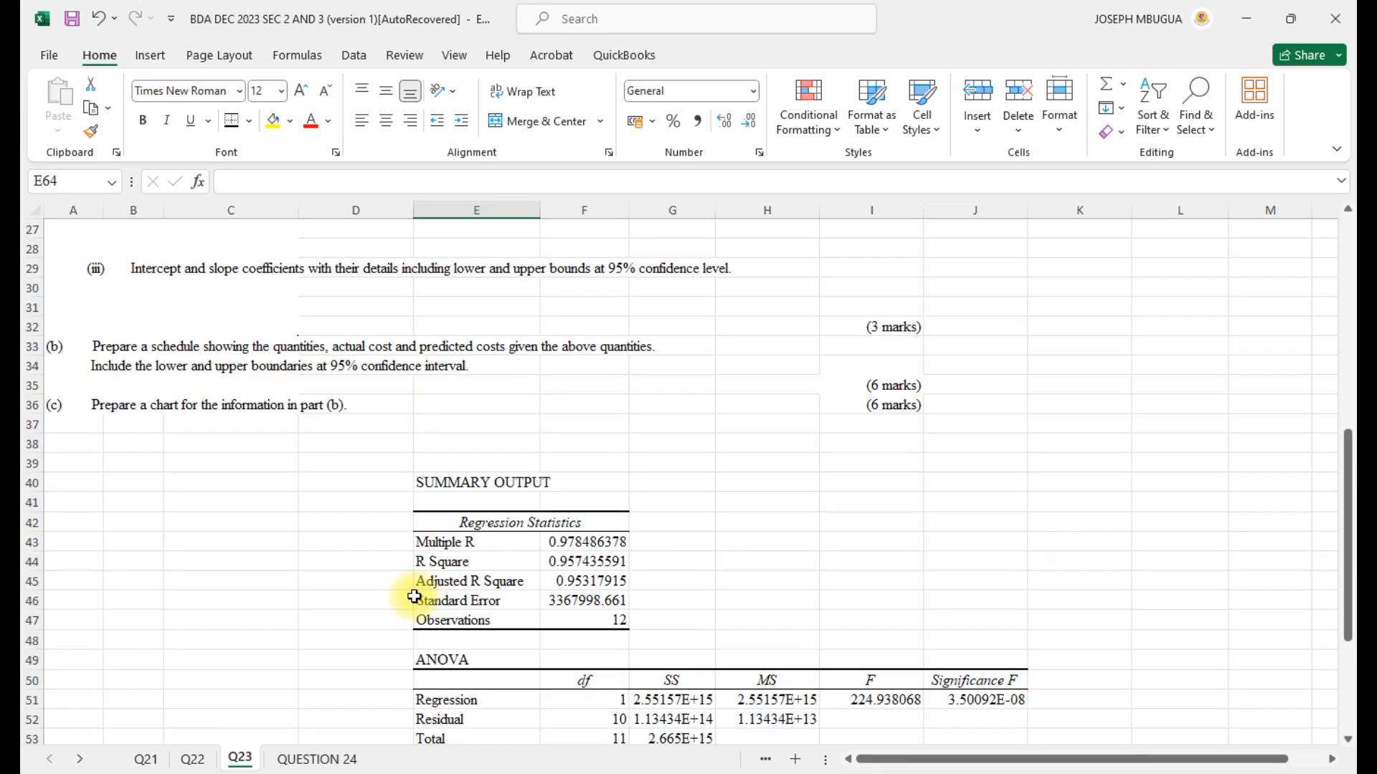
scroll(590, 544, "up", 9)
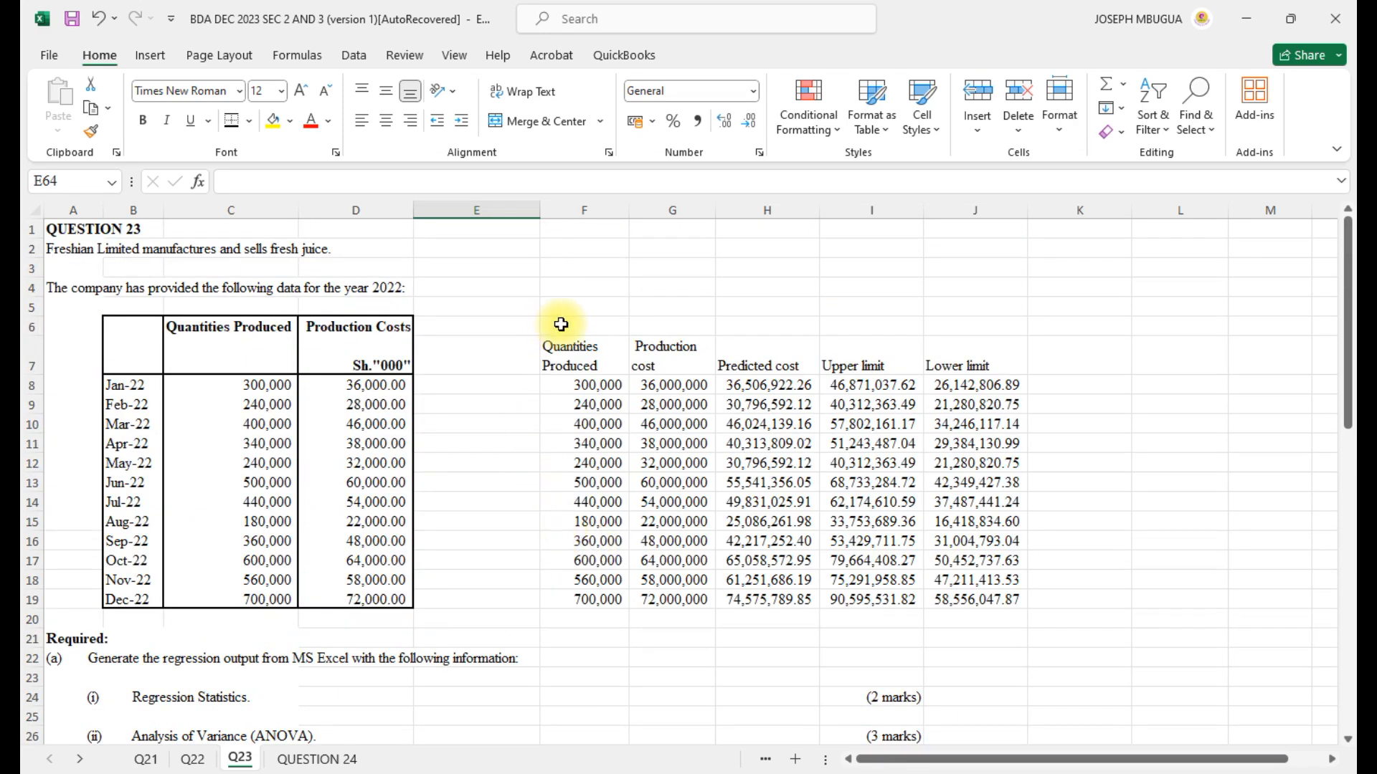
left_click(561, 324)
type("=")
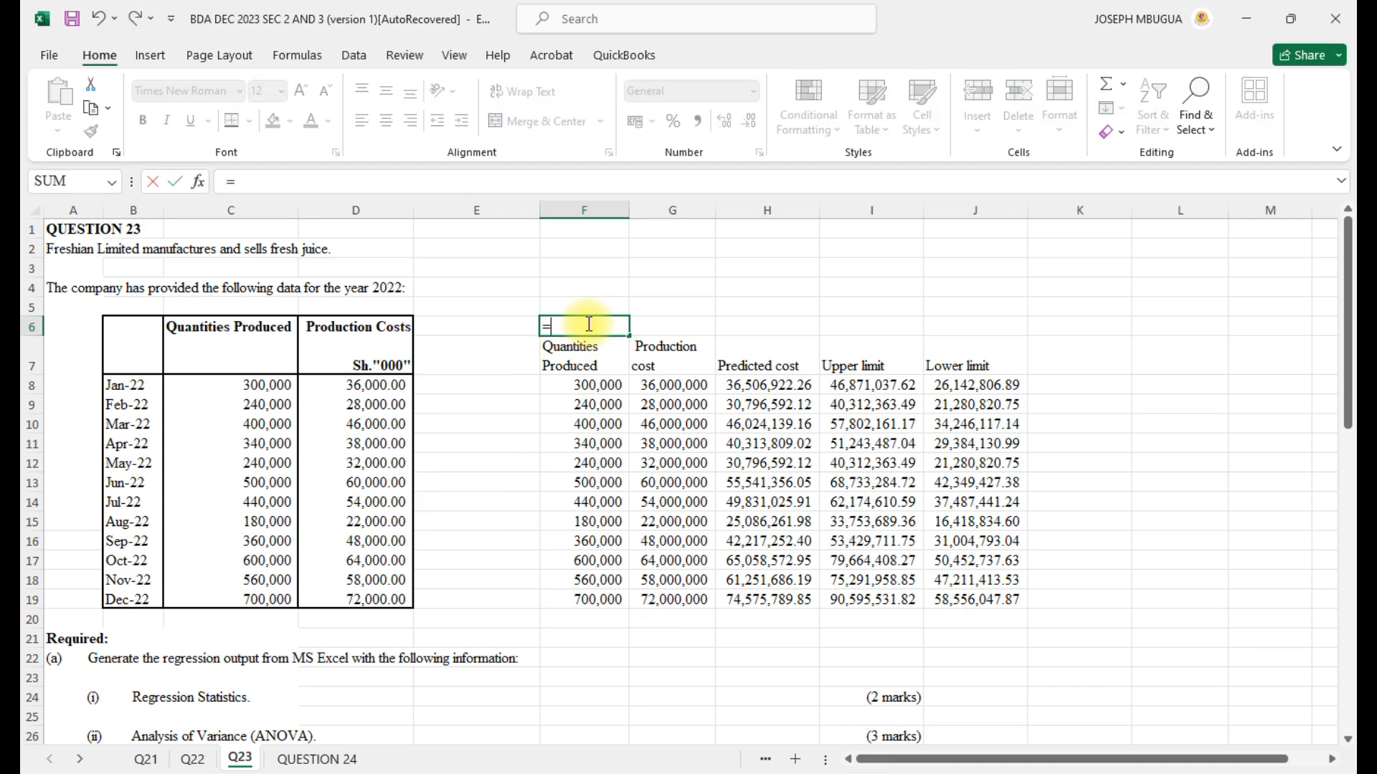
scroll(308, 702, "down", 4)
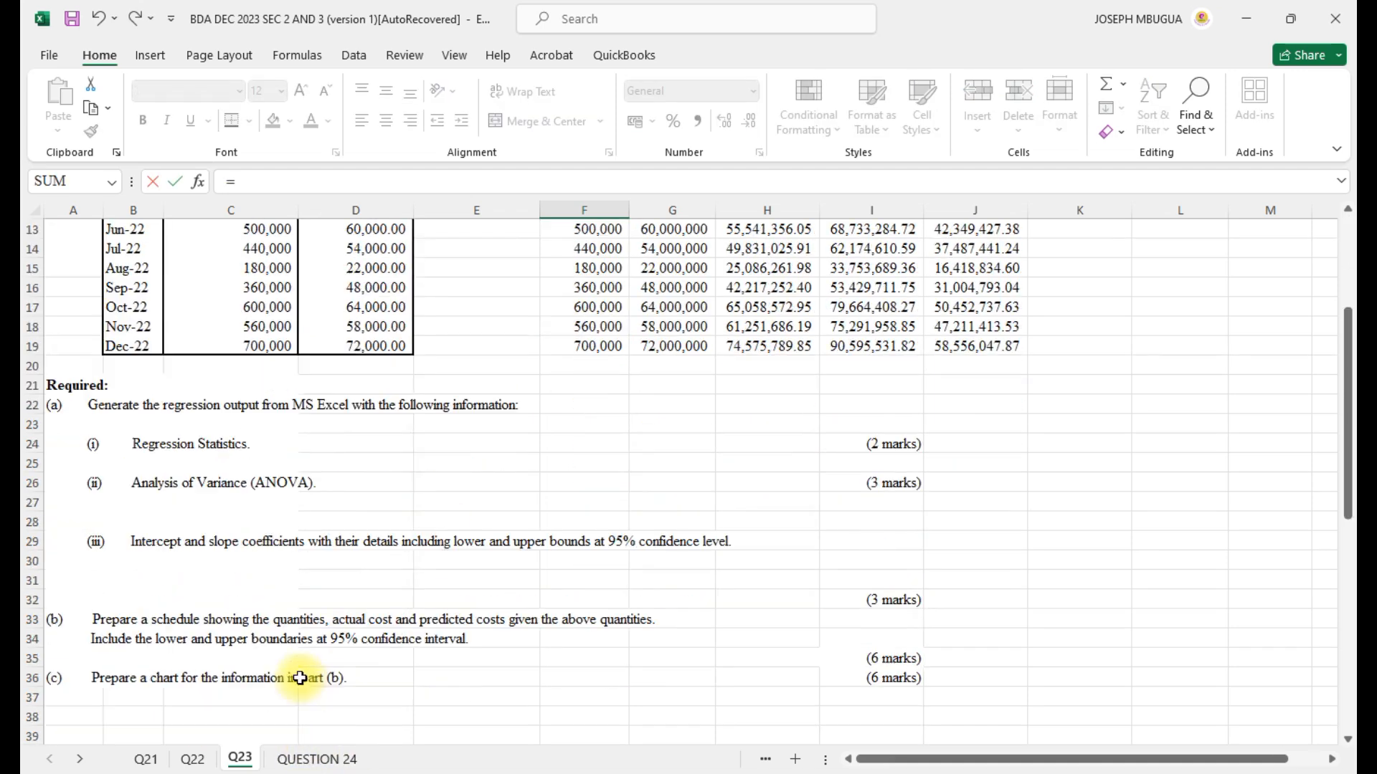
left_click(53, 621)
key("Return")
scroll(776, 634, "up", 2)
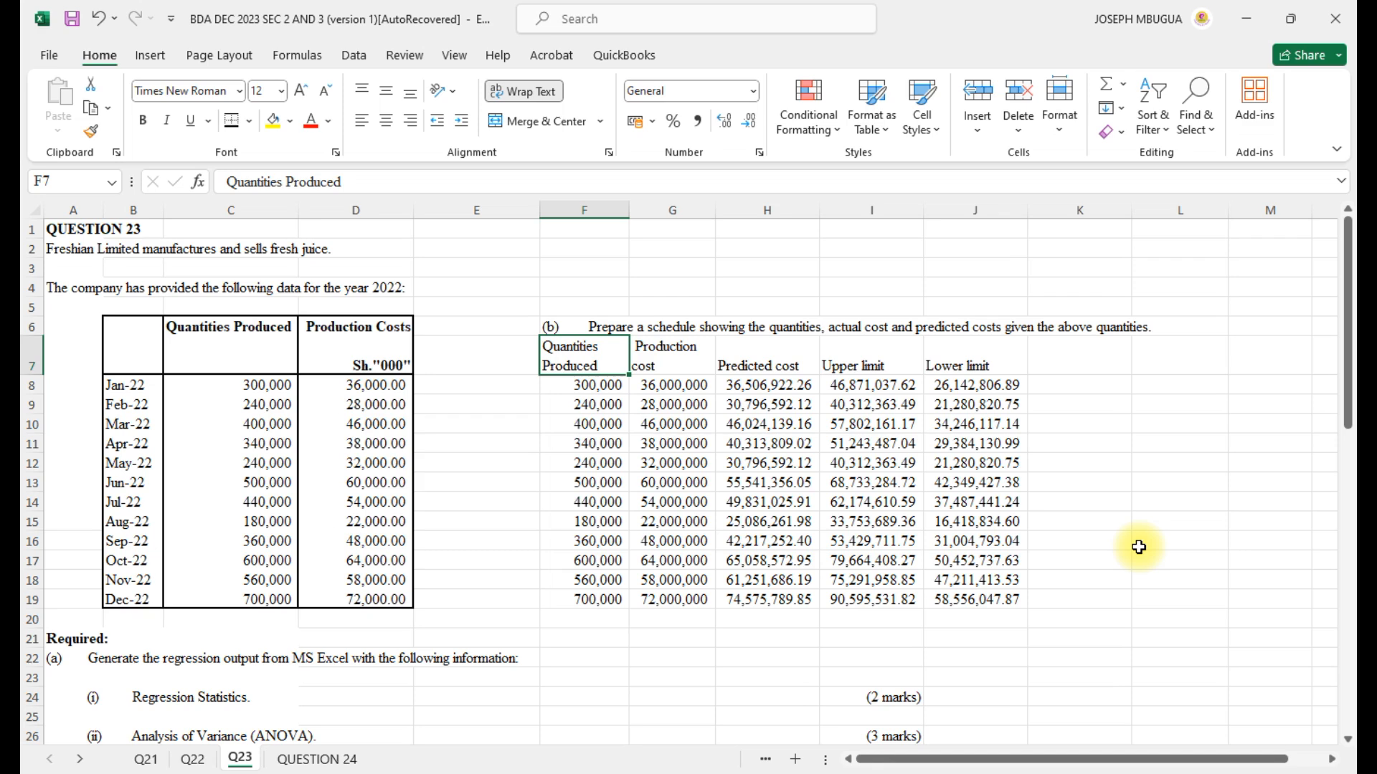
scroll(1138, 547, "down", 2)
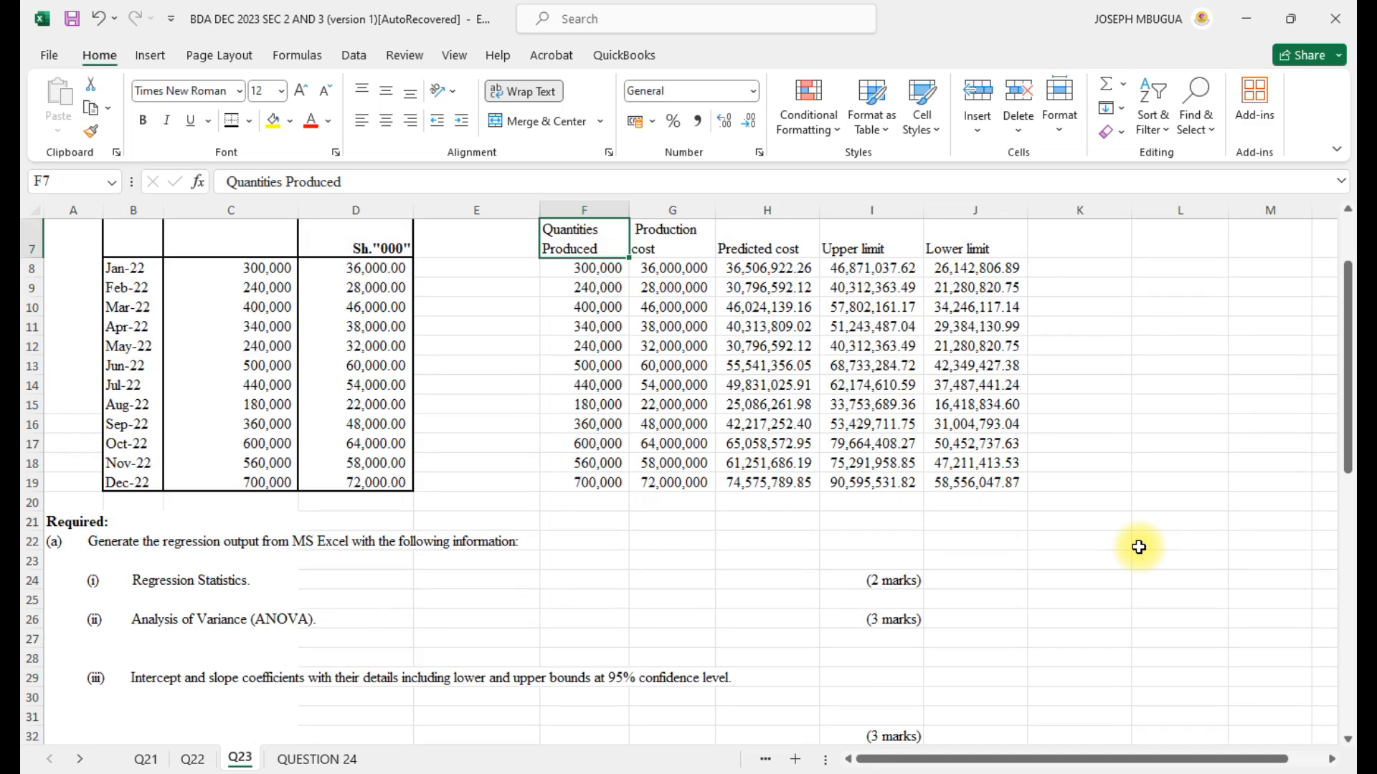
scroll(1139, 547, "up", 2)
scroll(1139, 547, "down", 3)
scroll(1139, 547, "down", 2)
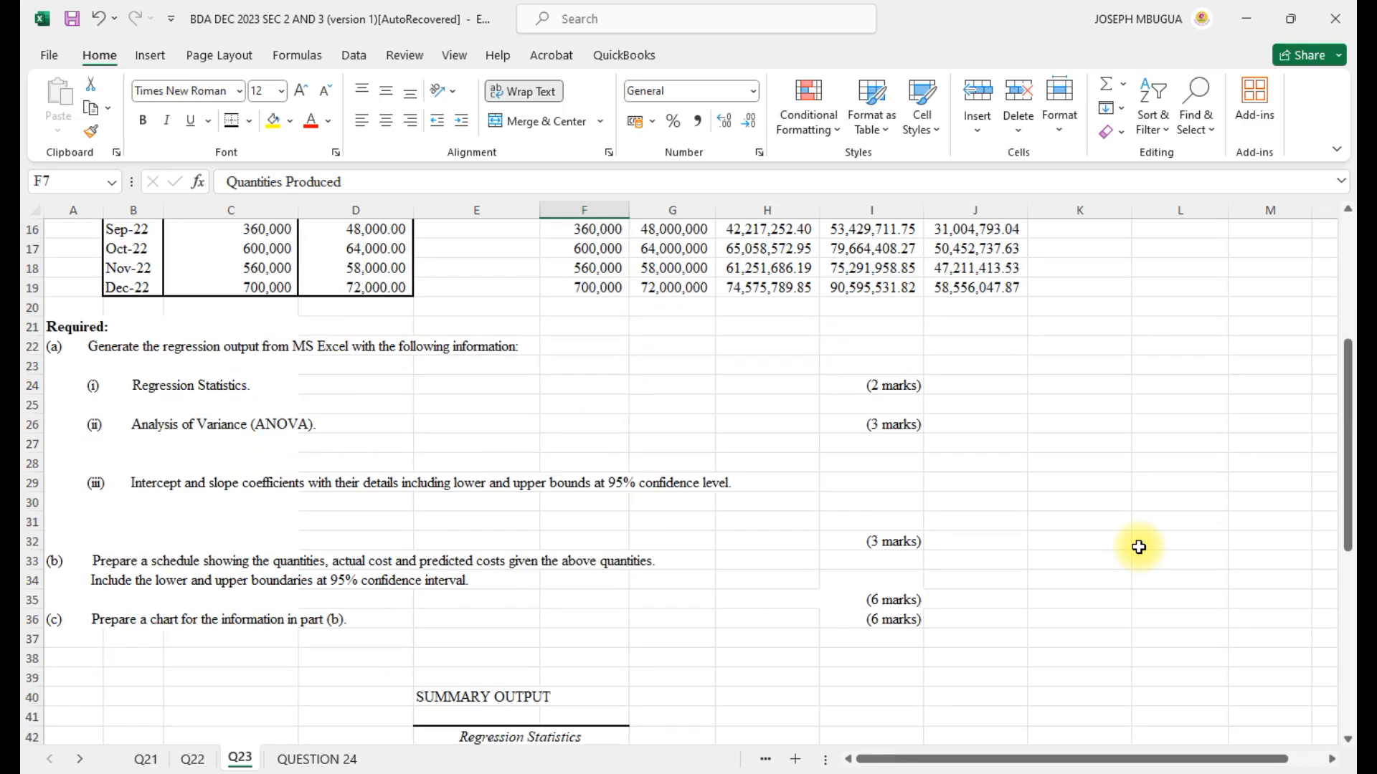
scroll(1138, 547, "up", 2)
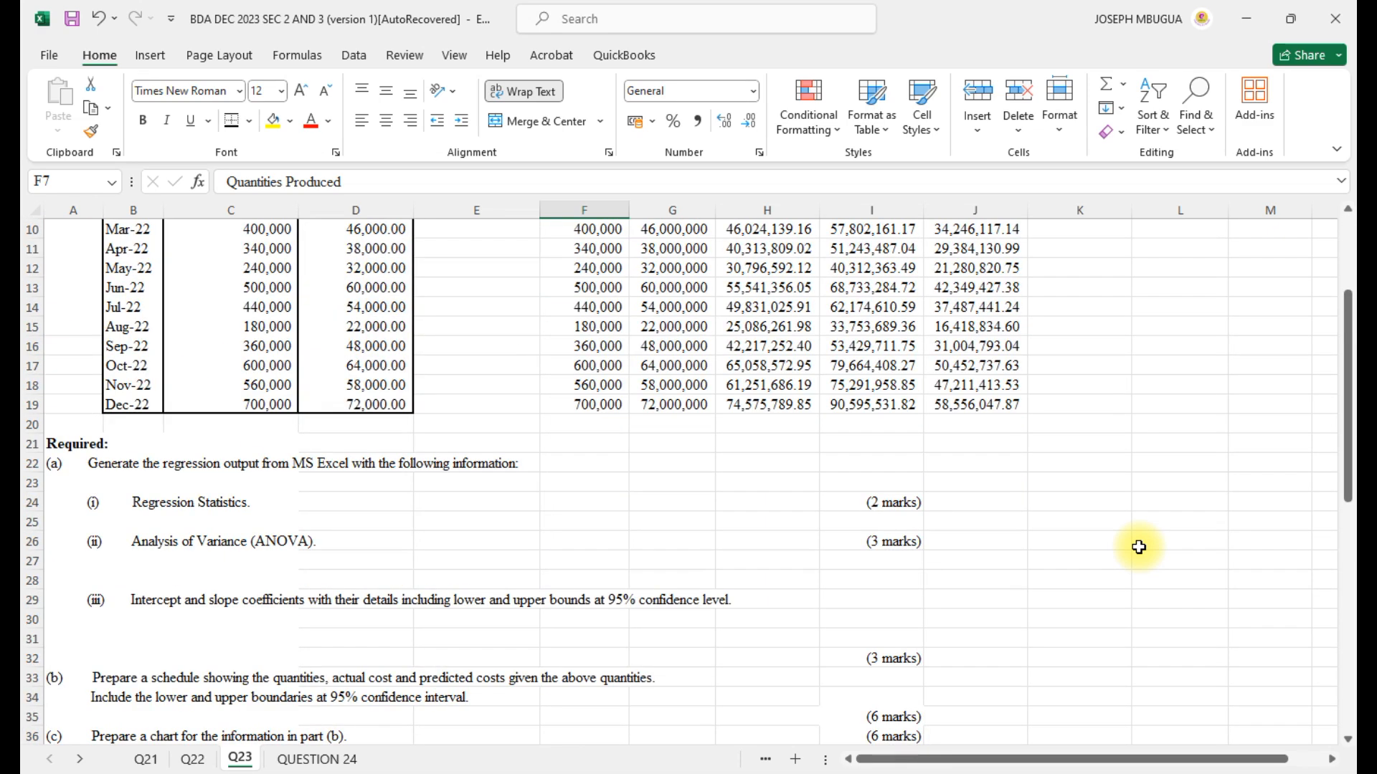
left_click(1139, 547)
scroll(1139, 548, "up", 2)
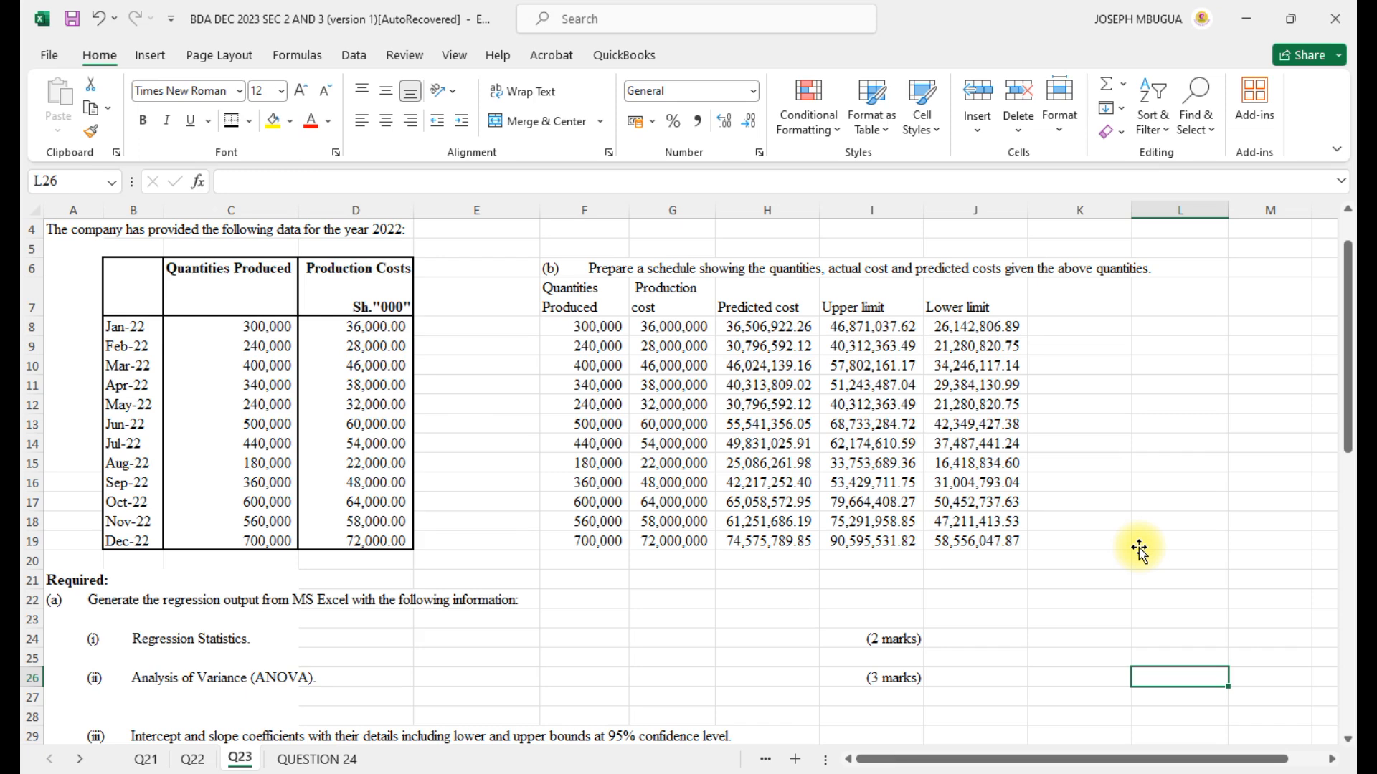
scroll(1139, 547, "down", 1)
scroll(1139, 547, "up", 1)
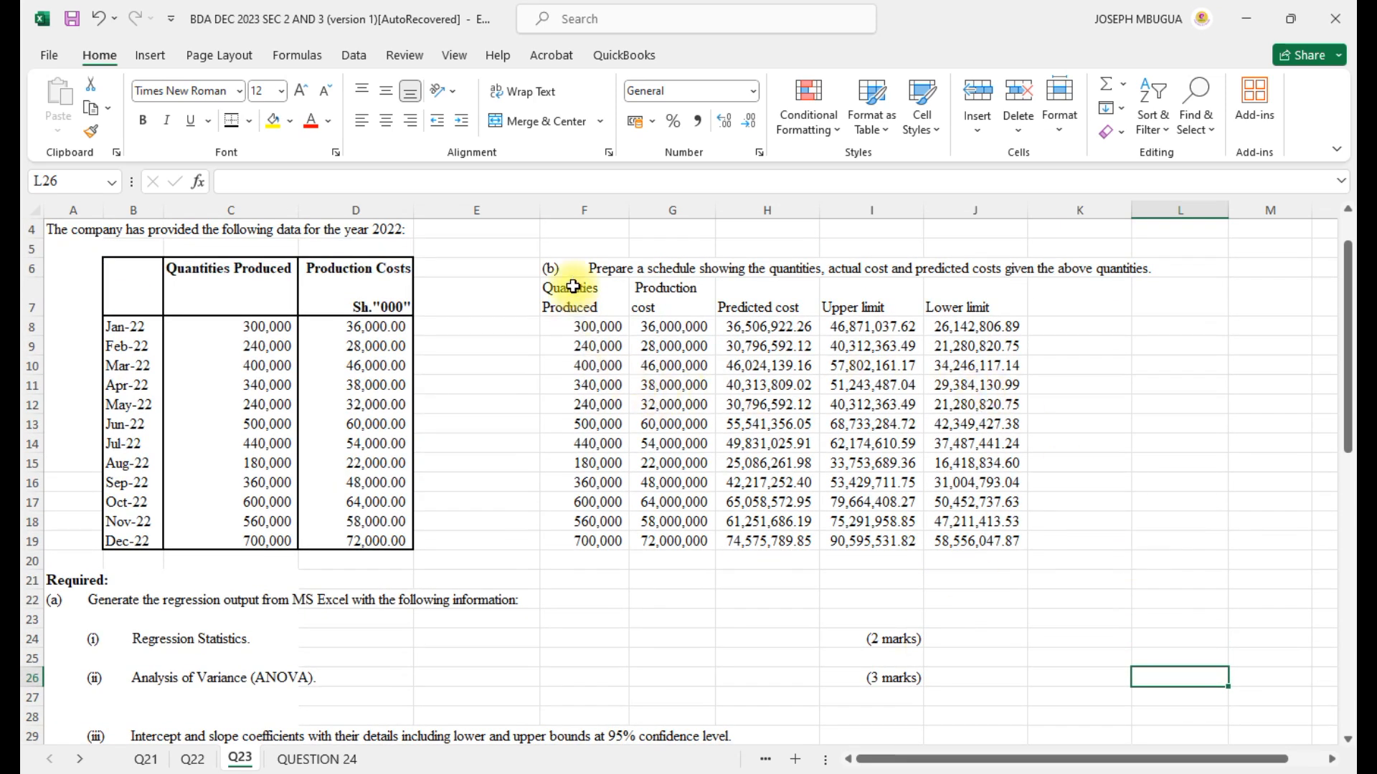
left_click_drag(562, 298, 975, 542)
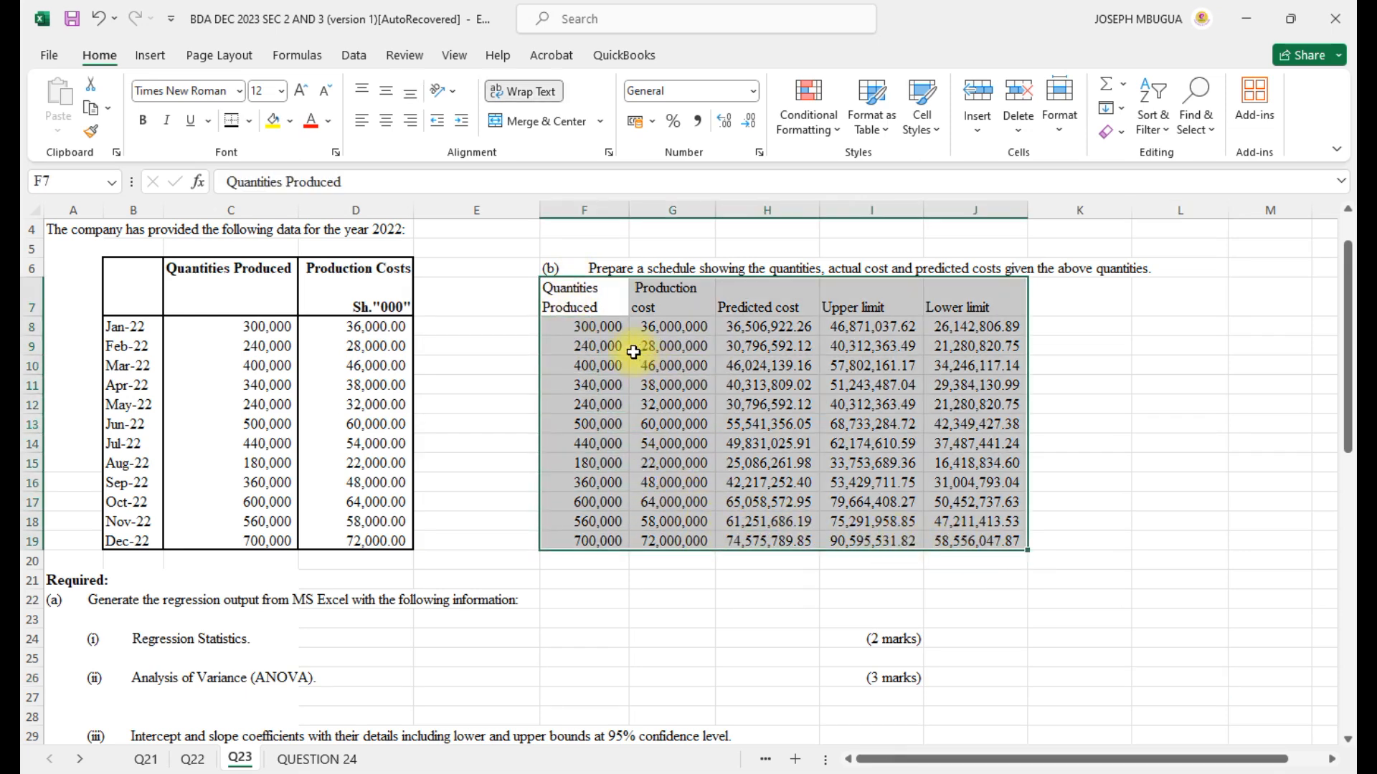
left_click(153, 63)
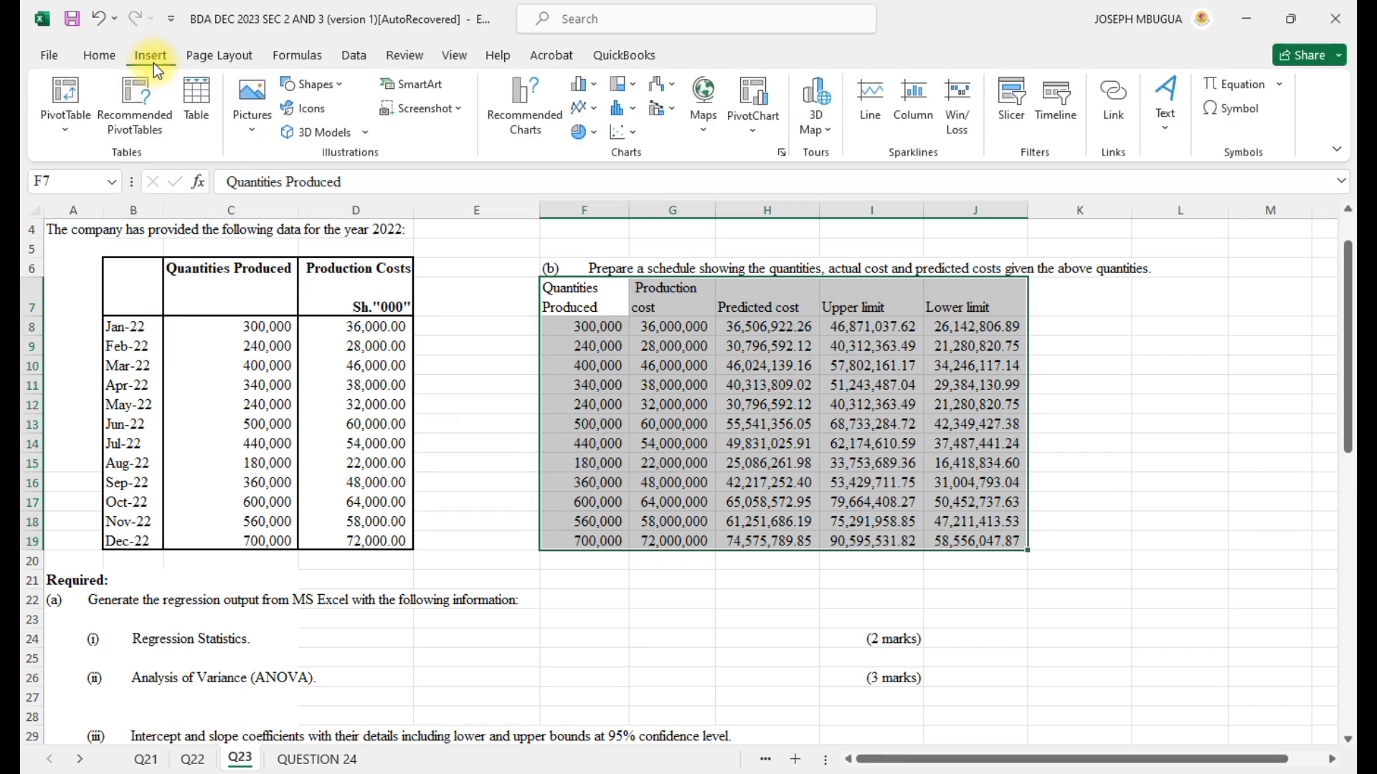
left_click(527, 101)
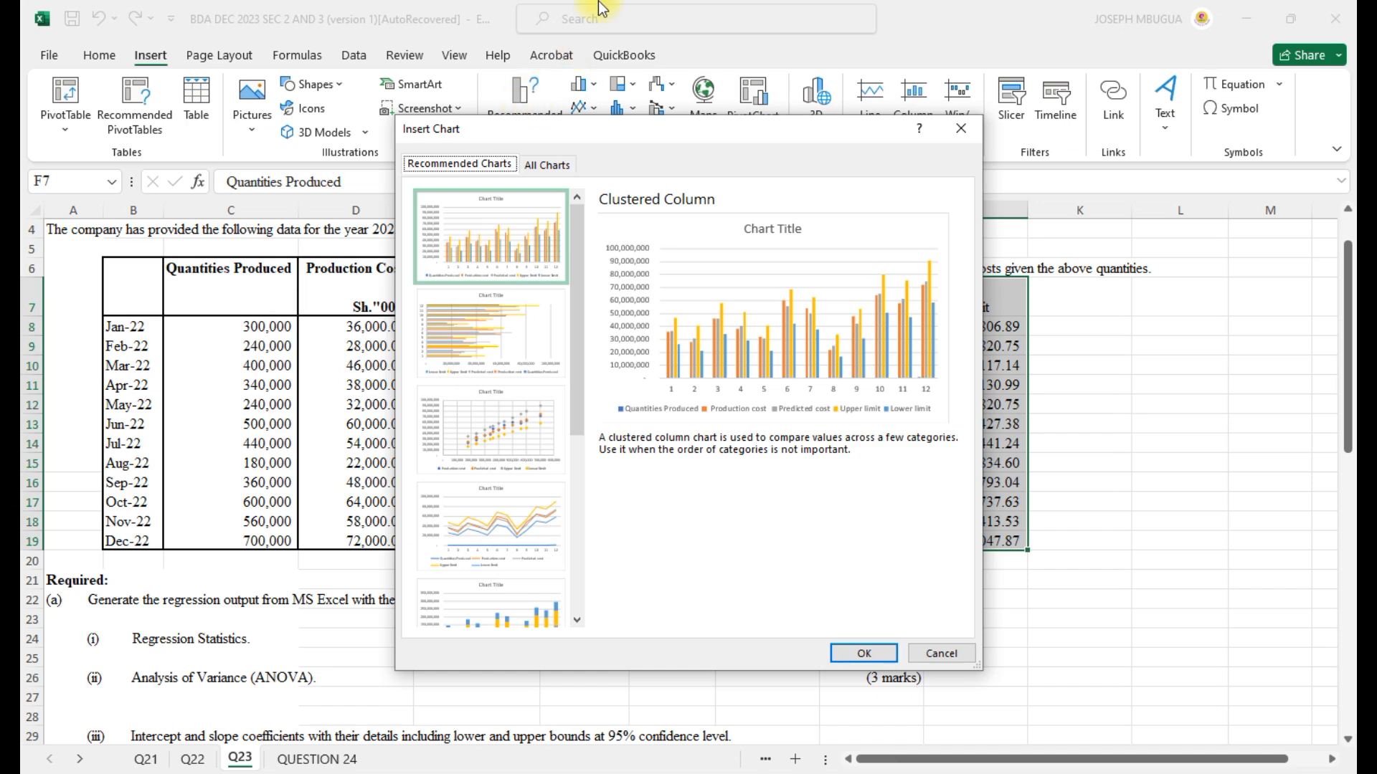
left_click(962, 131)
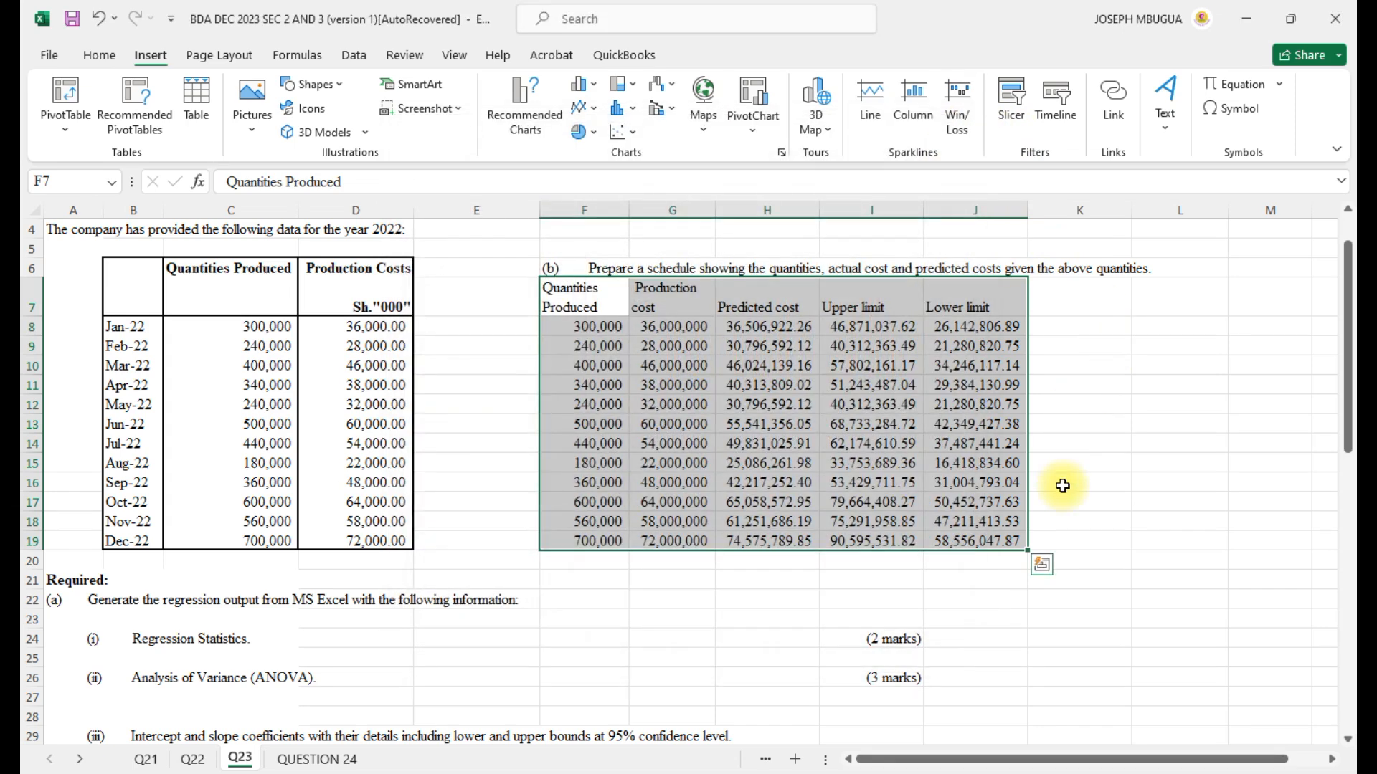
left_click(1147, 482)
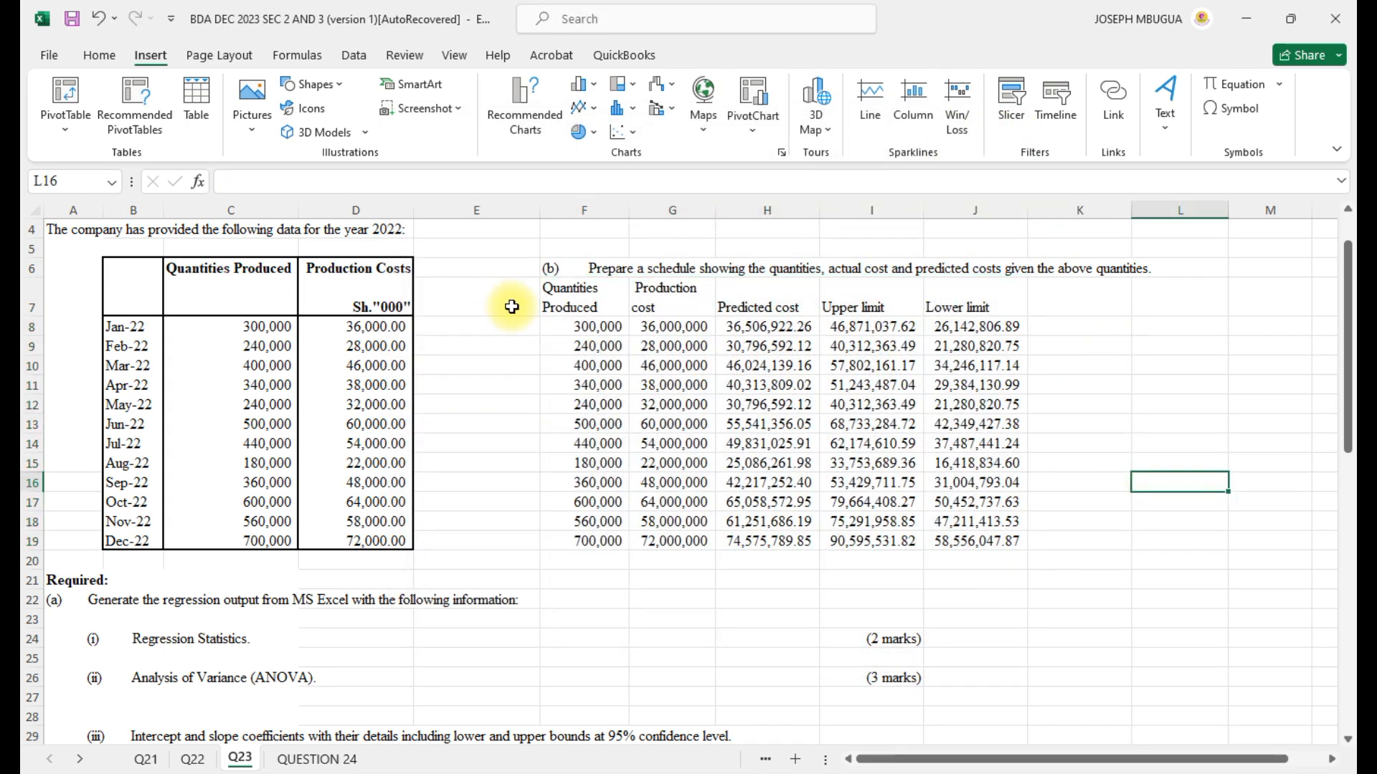
- Add month labels beside the schedule by entering =B8 in E8 and filling it down to E19
left_click(511, 307)
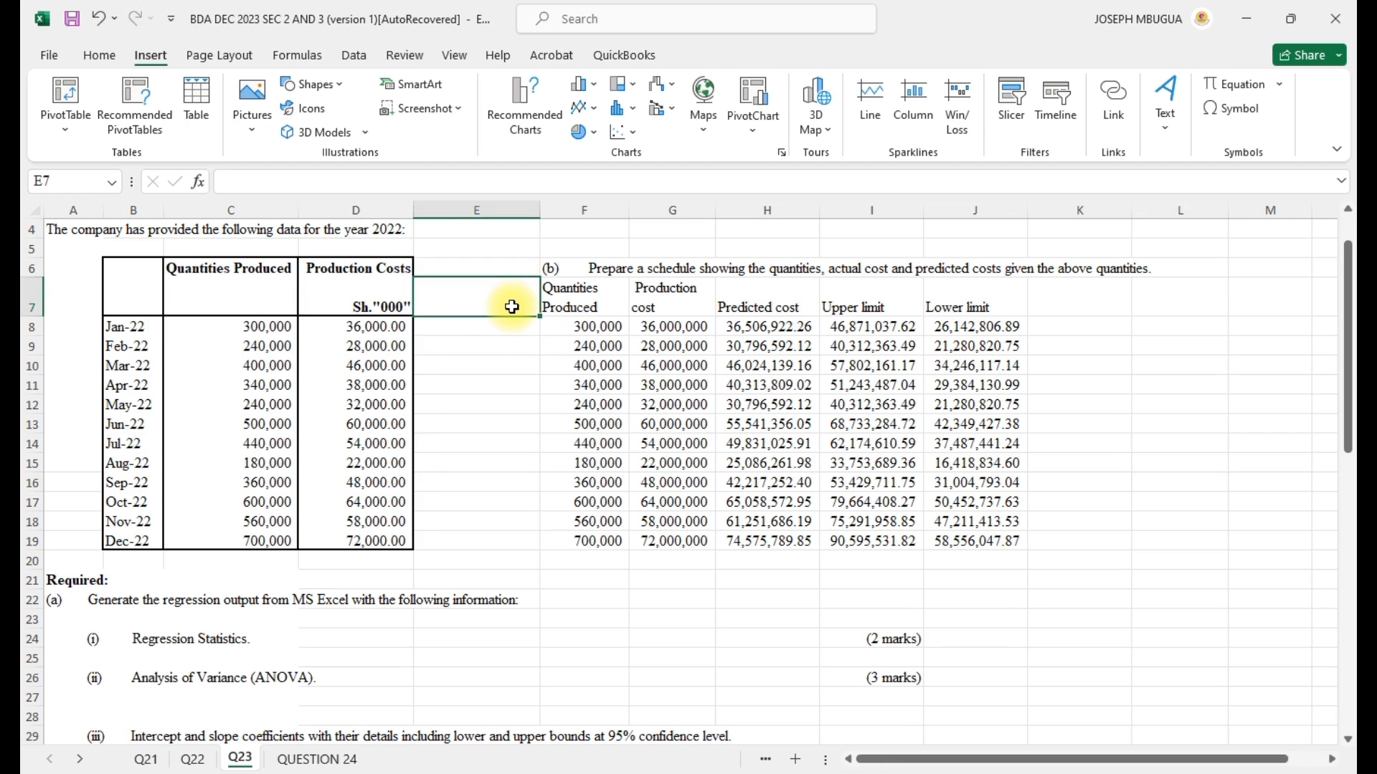
left_click(507, 329)
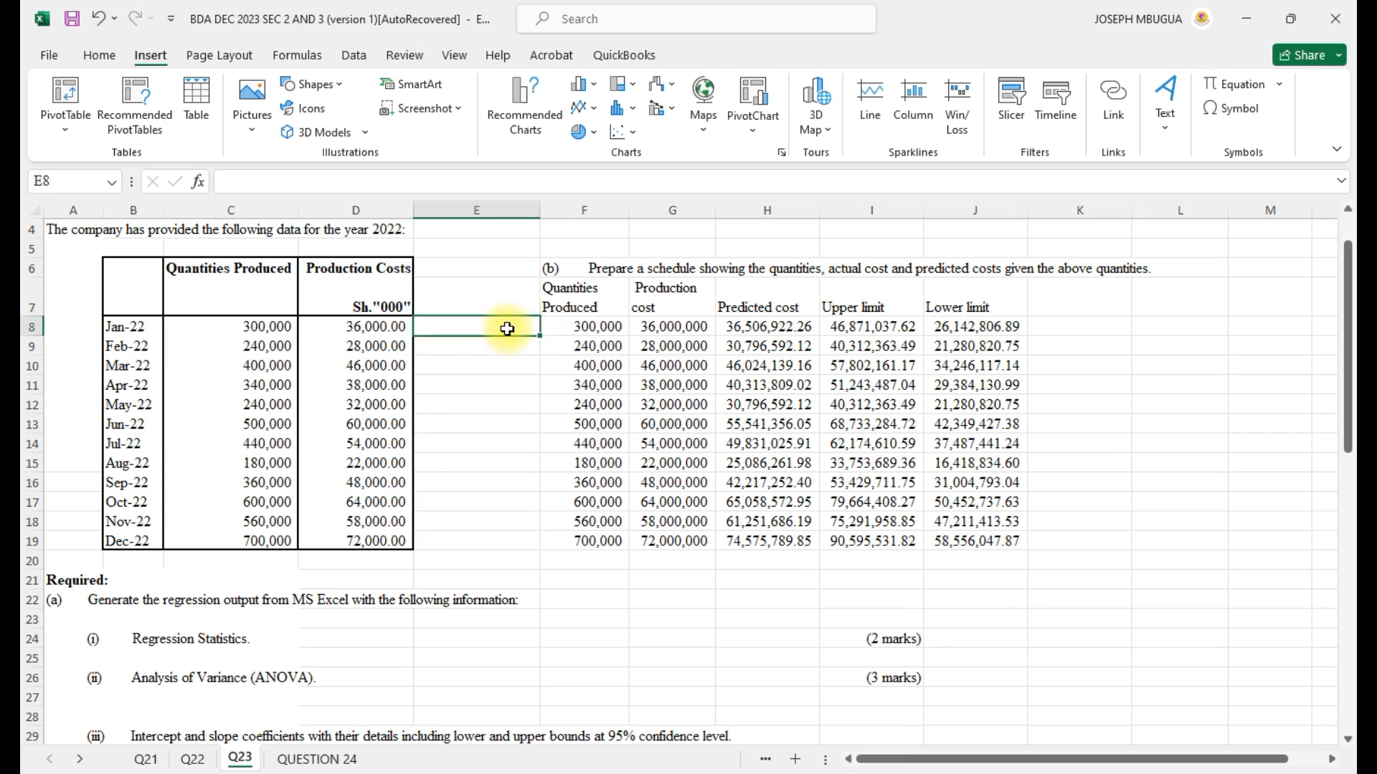
type("=")
left_click(138, 331)
key("Return")
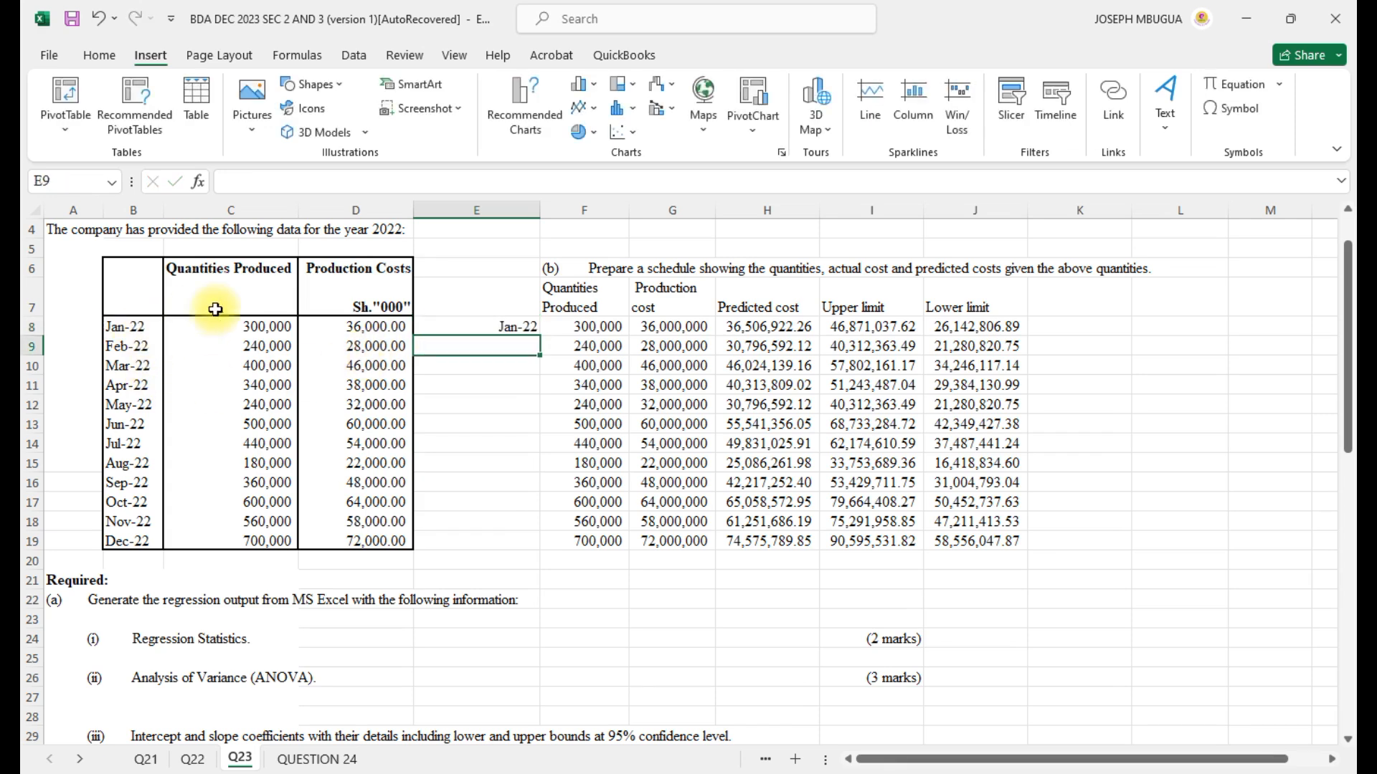
left_click(502, 329)
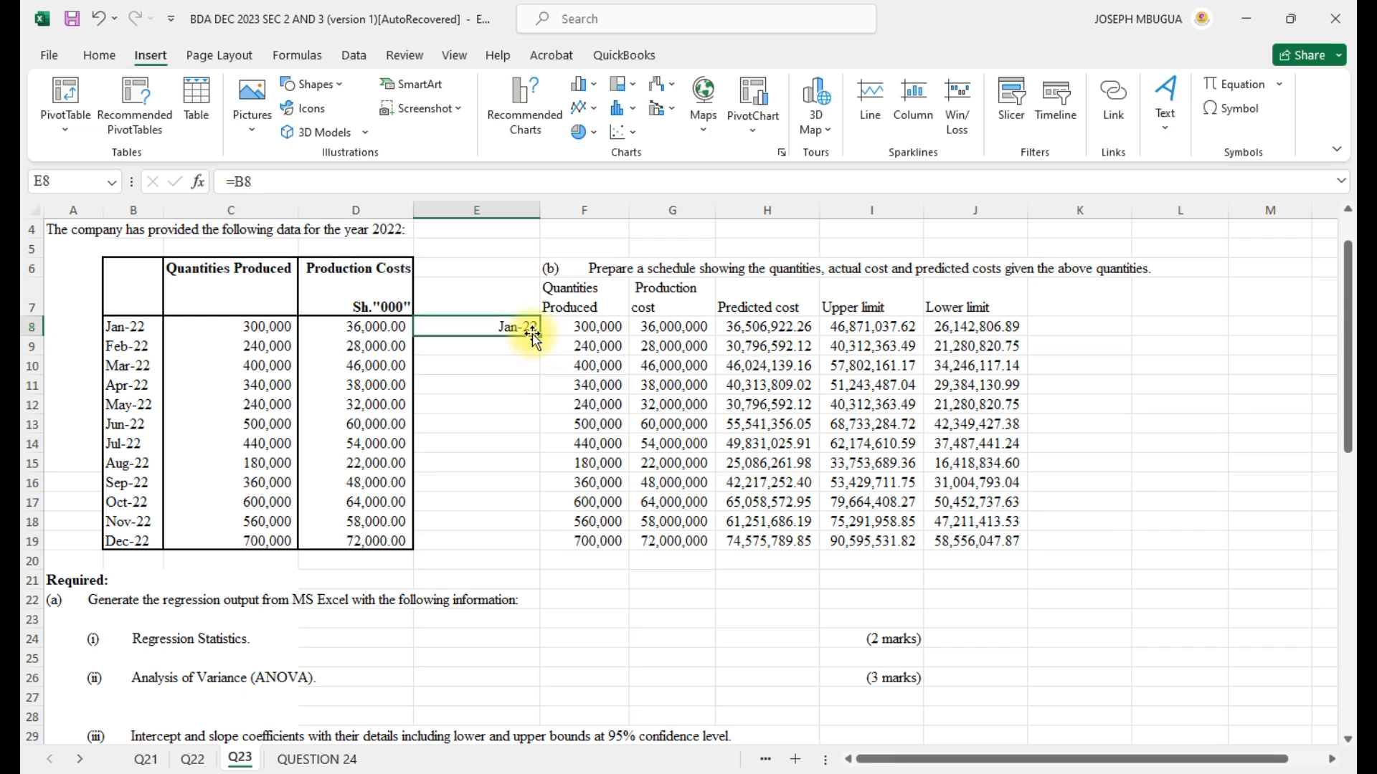
left_click_drag(538, 335, 540, 558)
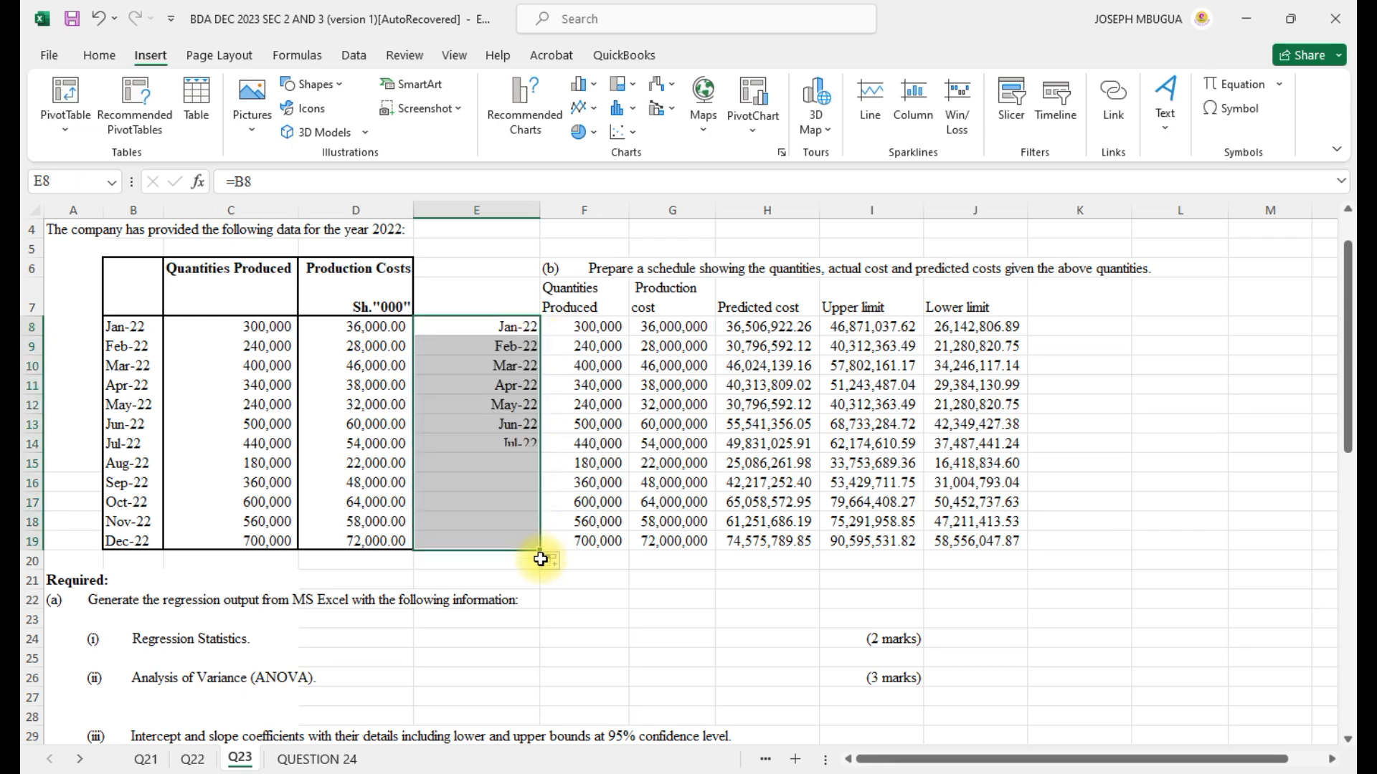
- Head the schedule's month column with "Year" in cell E7
left_click(506, 306)
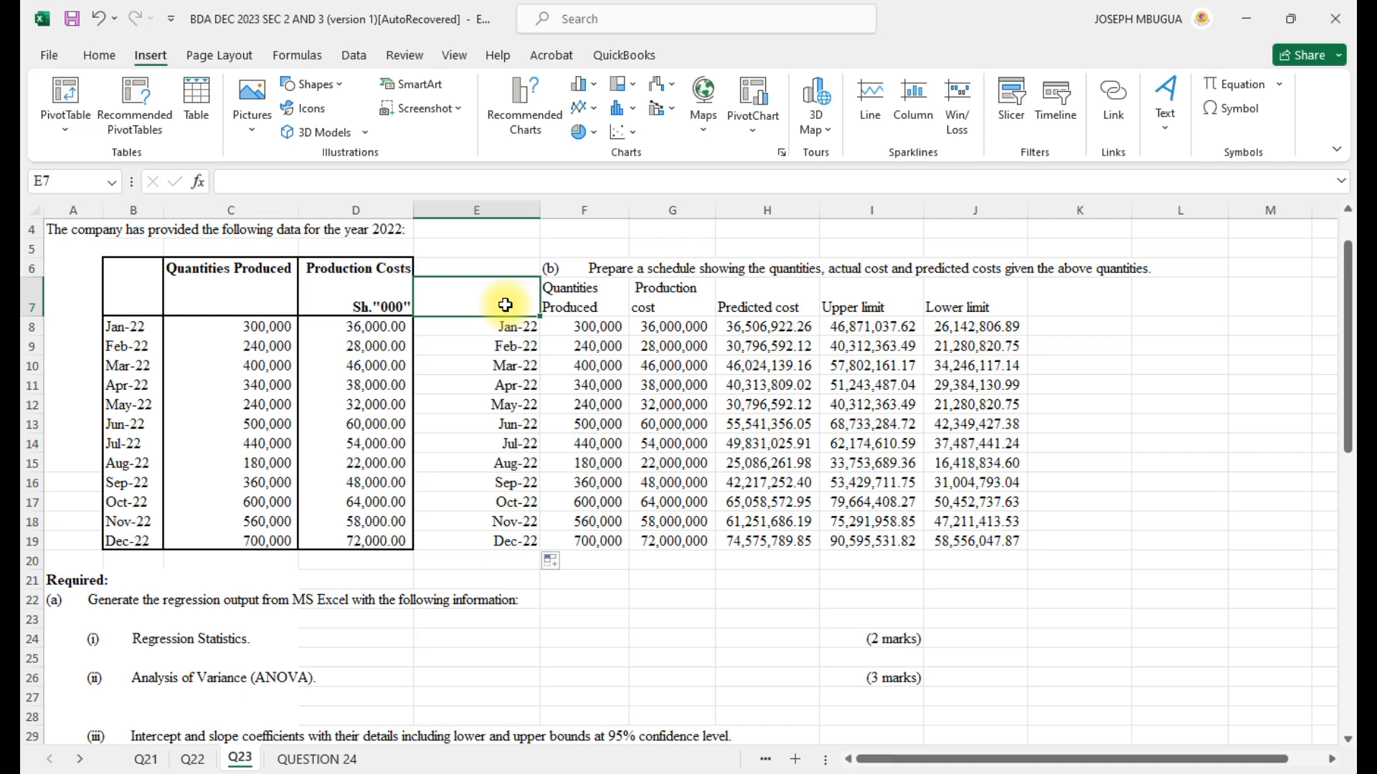
type("Year")
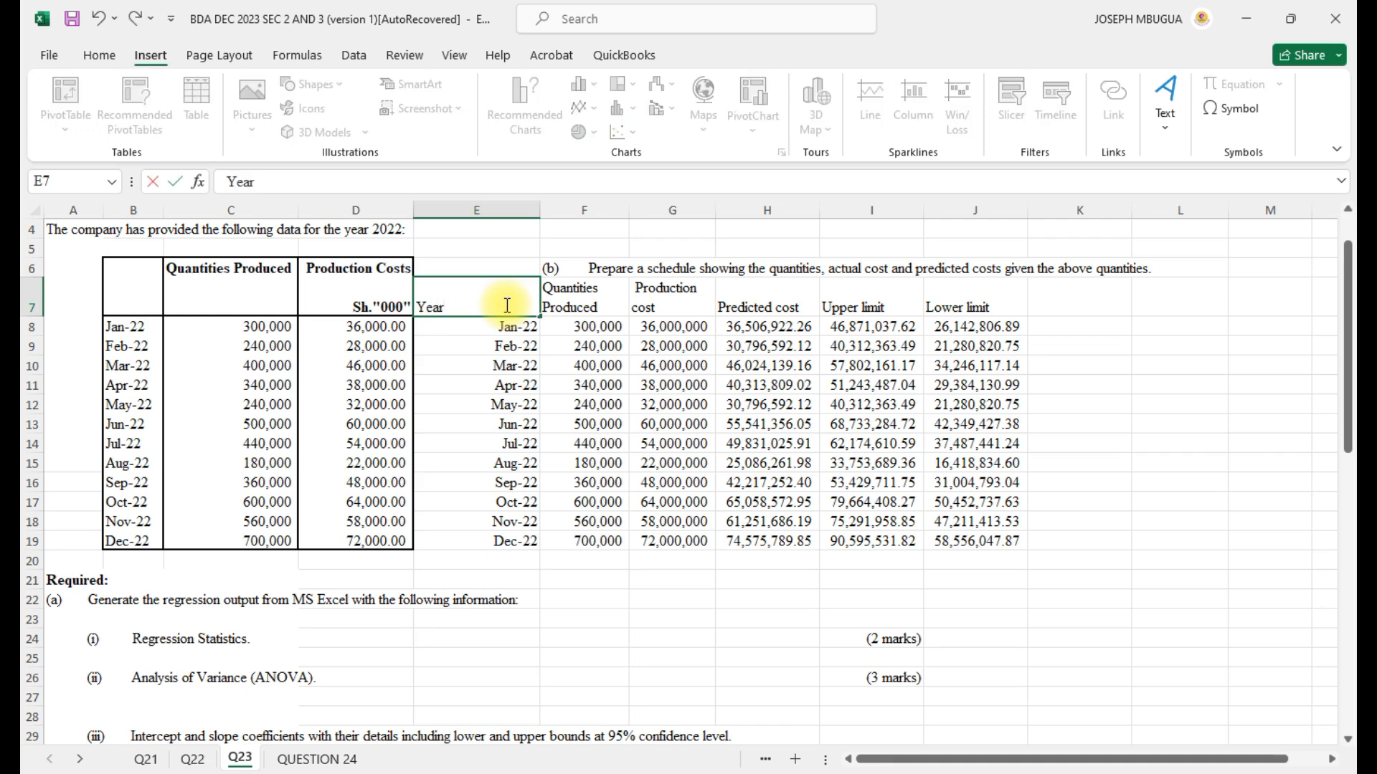
left_click(582, 572)
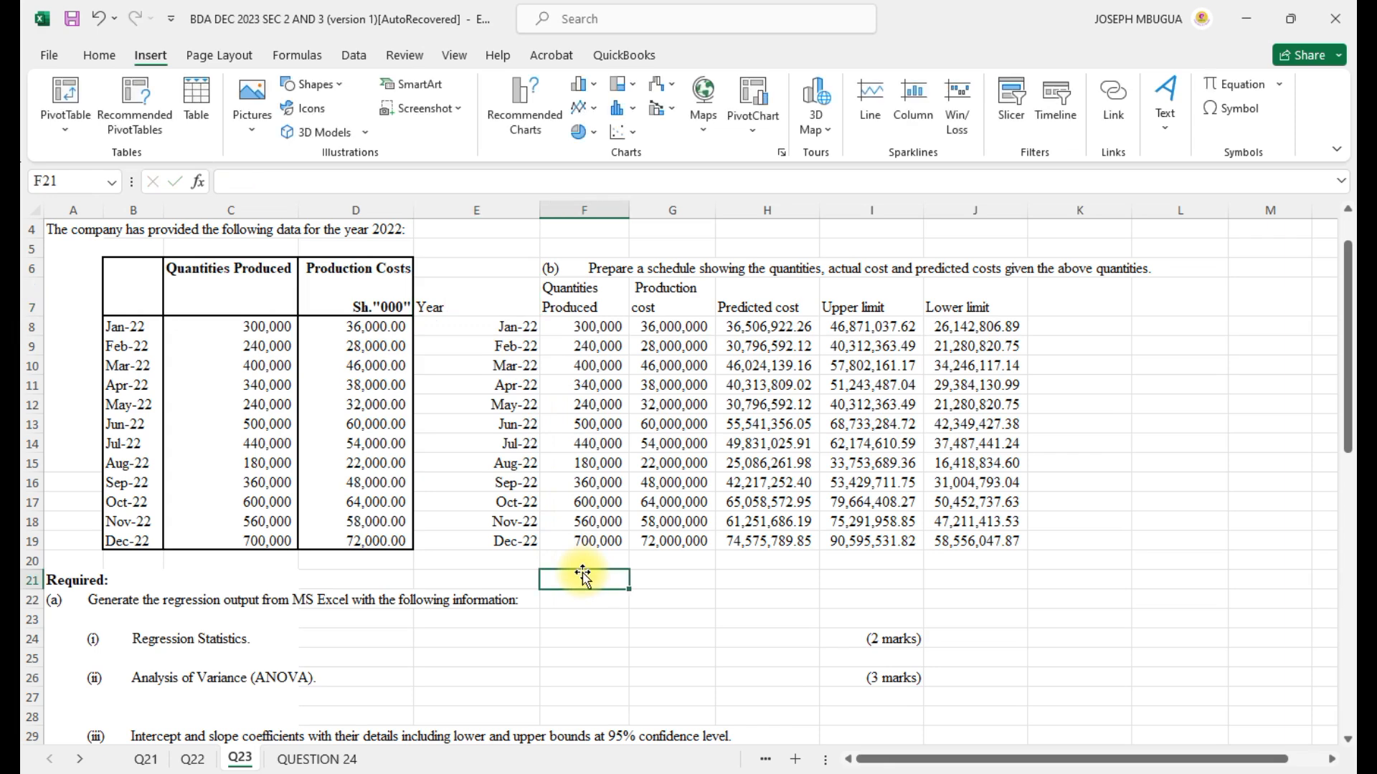
left_click(448, 309)
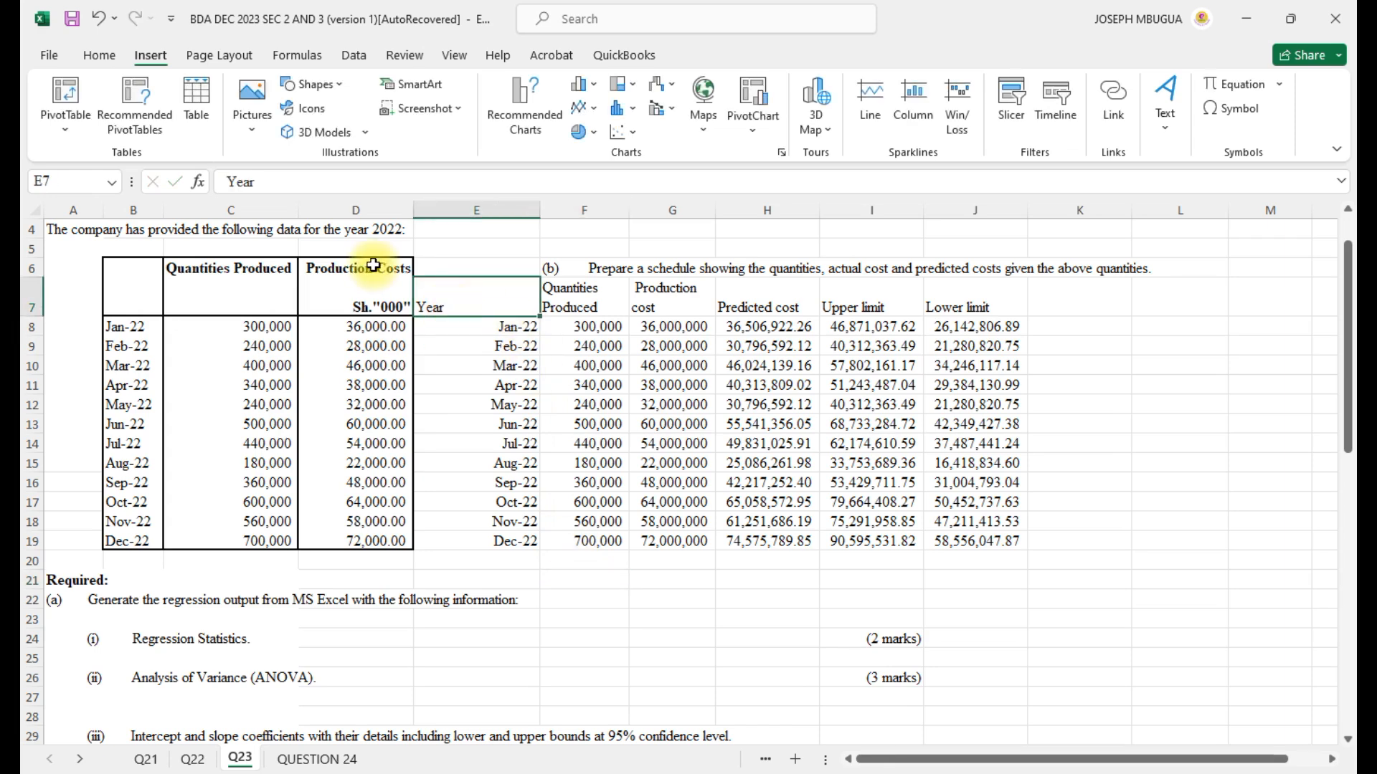
right_click(475, 304)
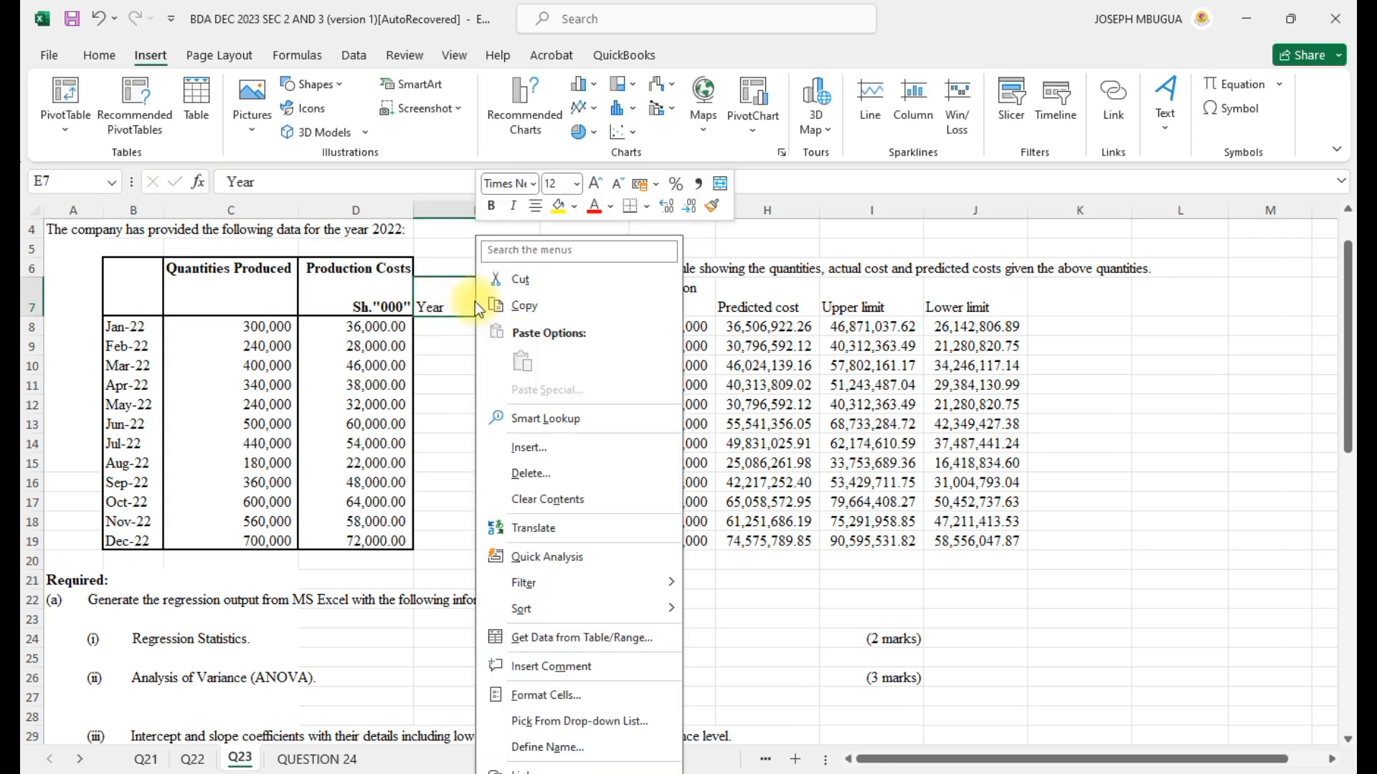
left_click(545, 695)
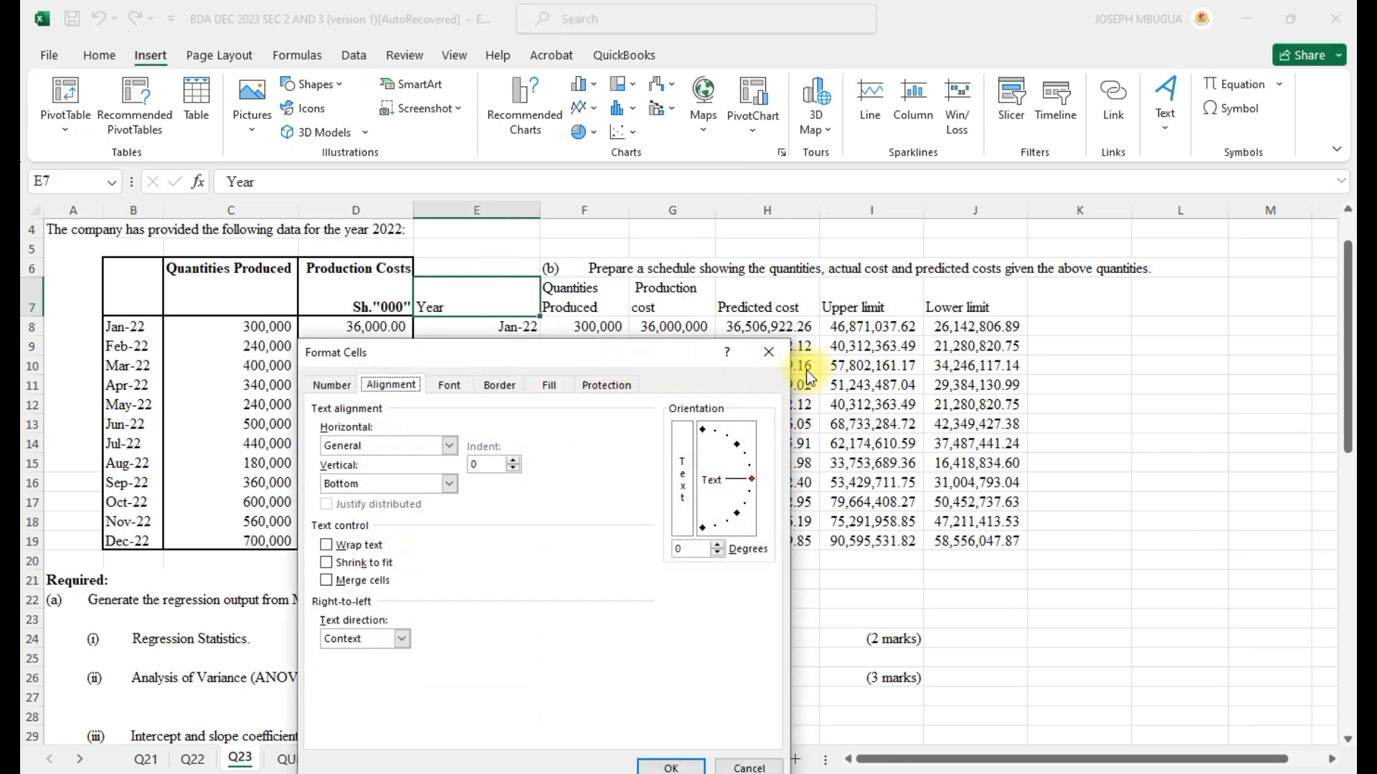
left_click(773, 360)
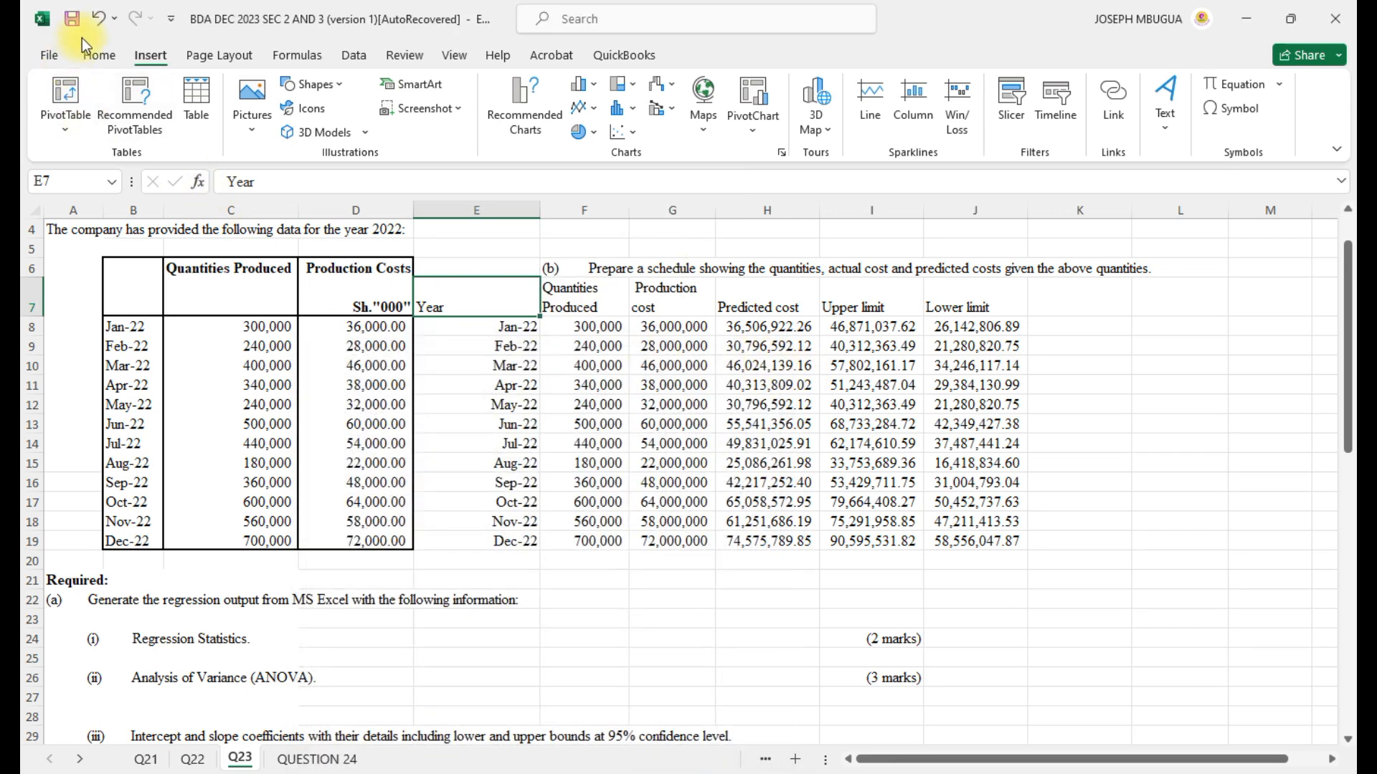
- Right-align the "Year" heading in E7 so it lines up with the months beneath it
left_click(97, 57)
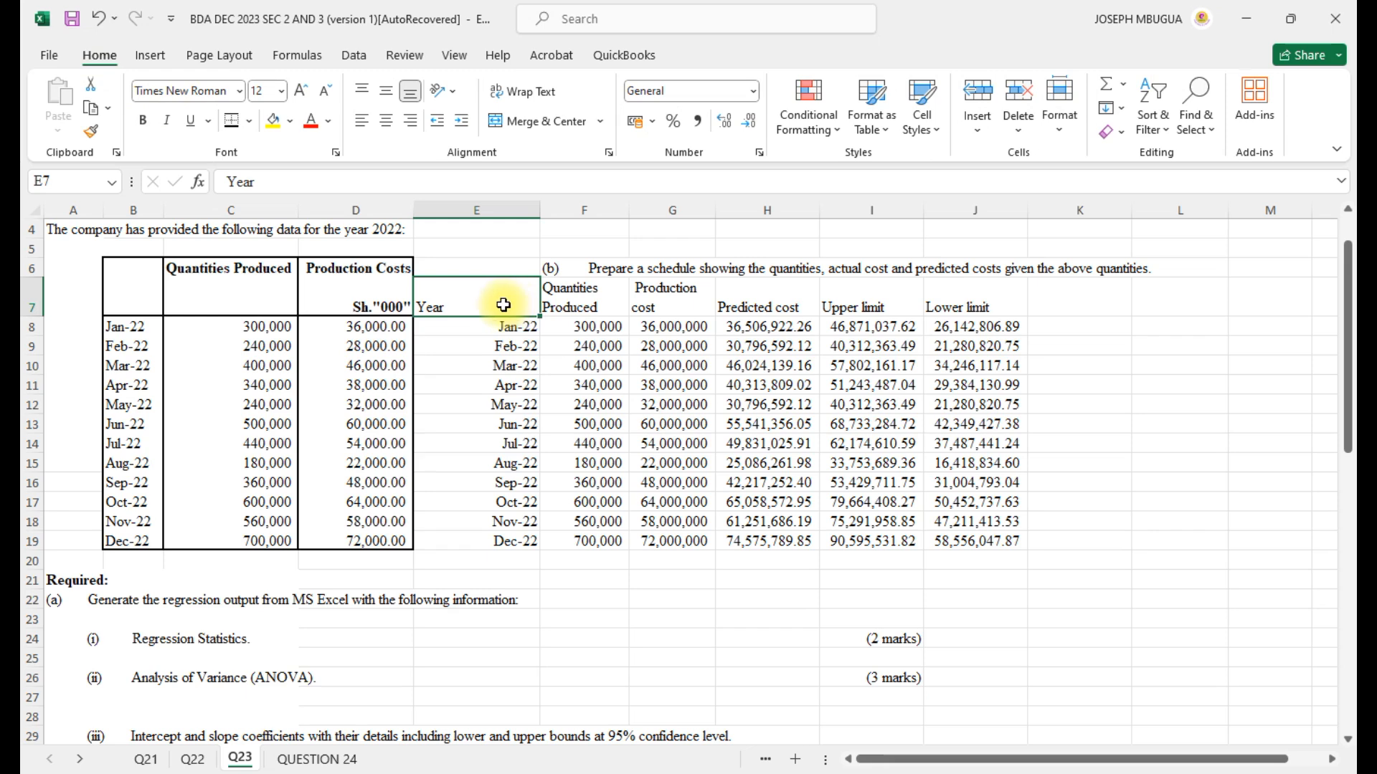
left_click(411, 121)
left_click(664, 657)
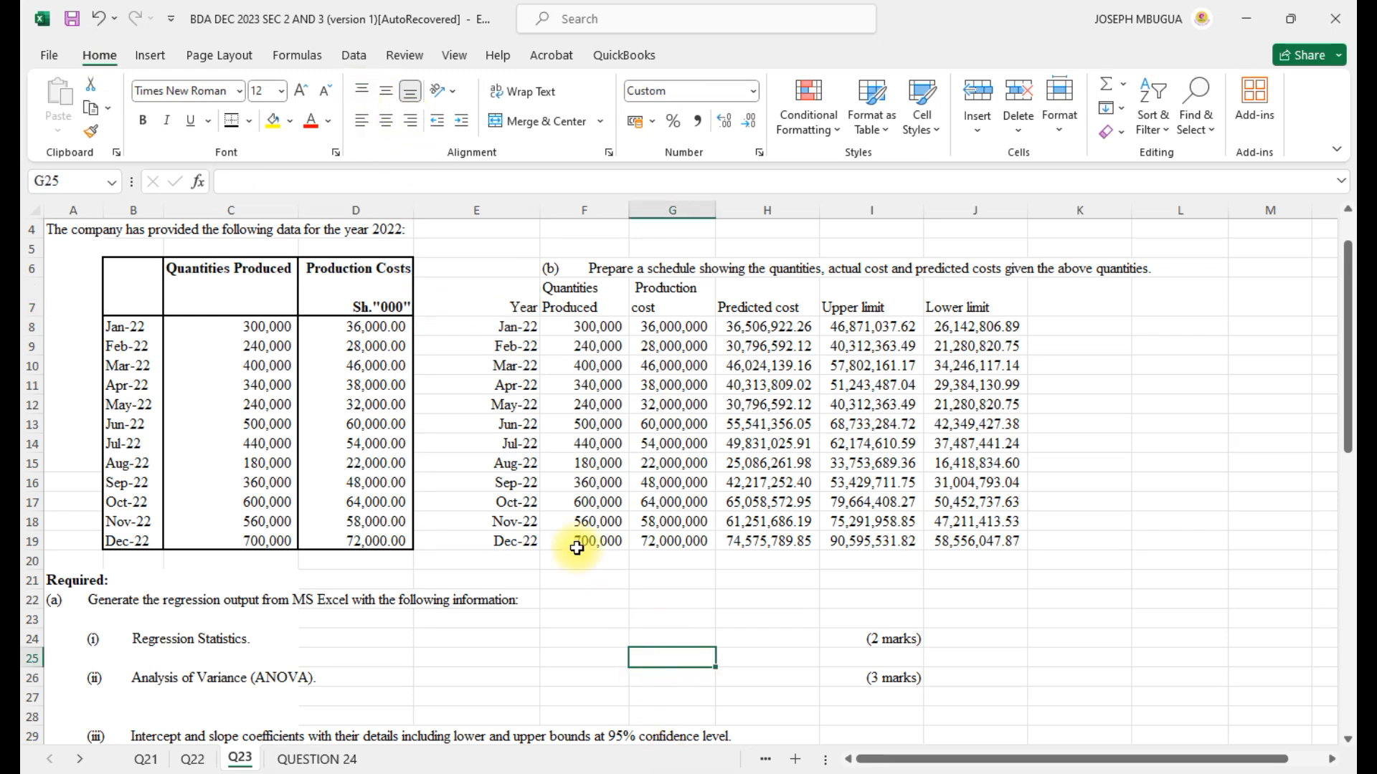
- Insert a recommended Clustered Column chart from the full schedule in E7:J19, including its headings
left_click_drag(498, 301, 985, 538)
left_click(147, 55)
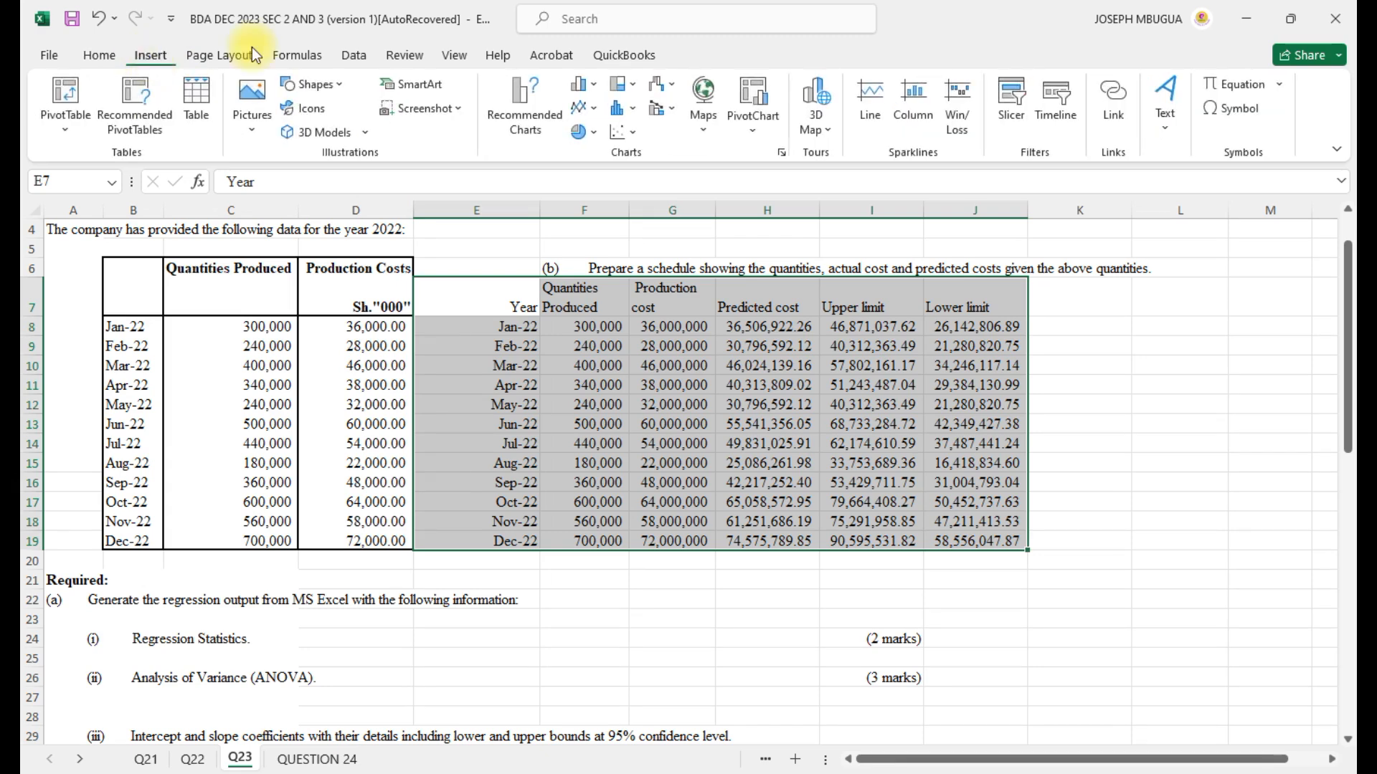
left_click(527, 103)
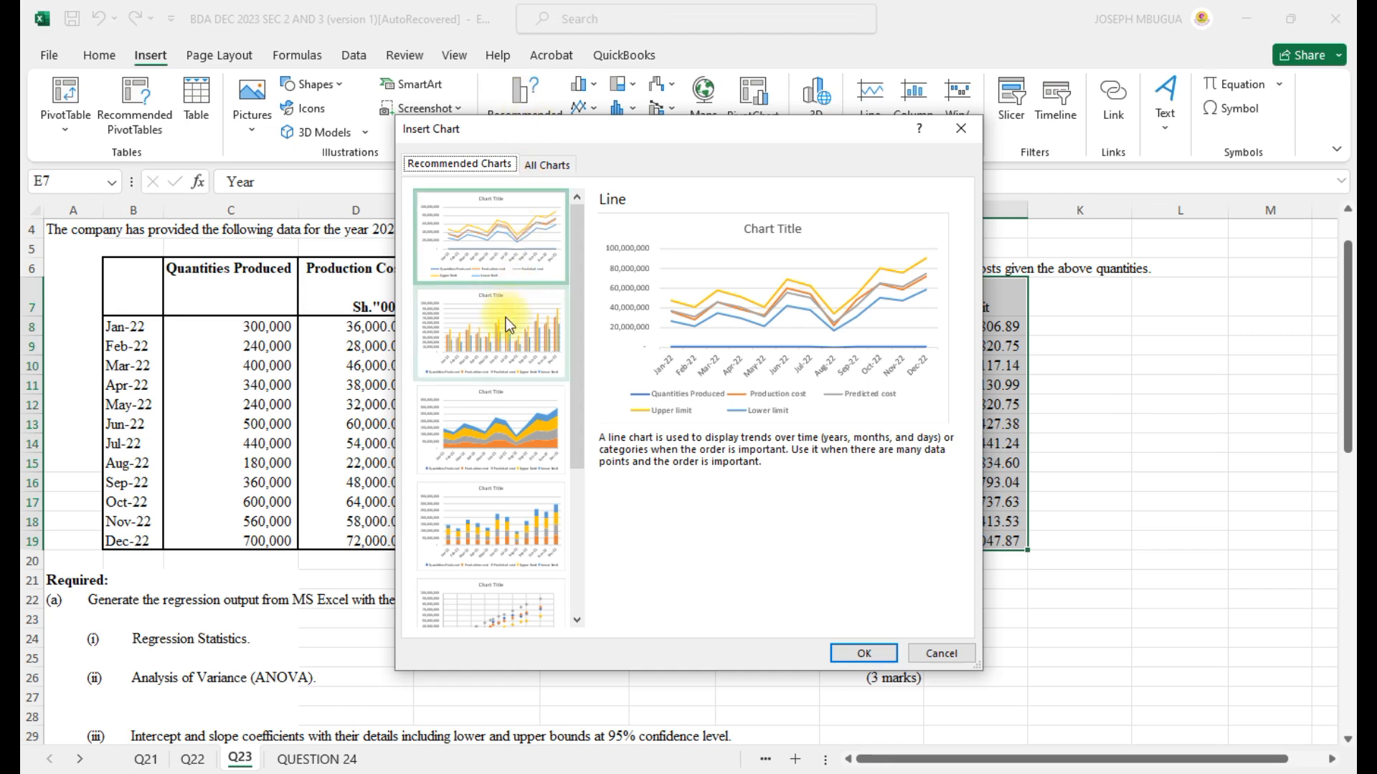
left_click(493, 350)
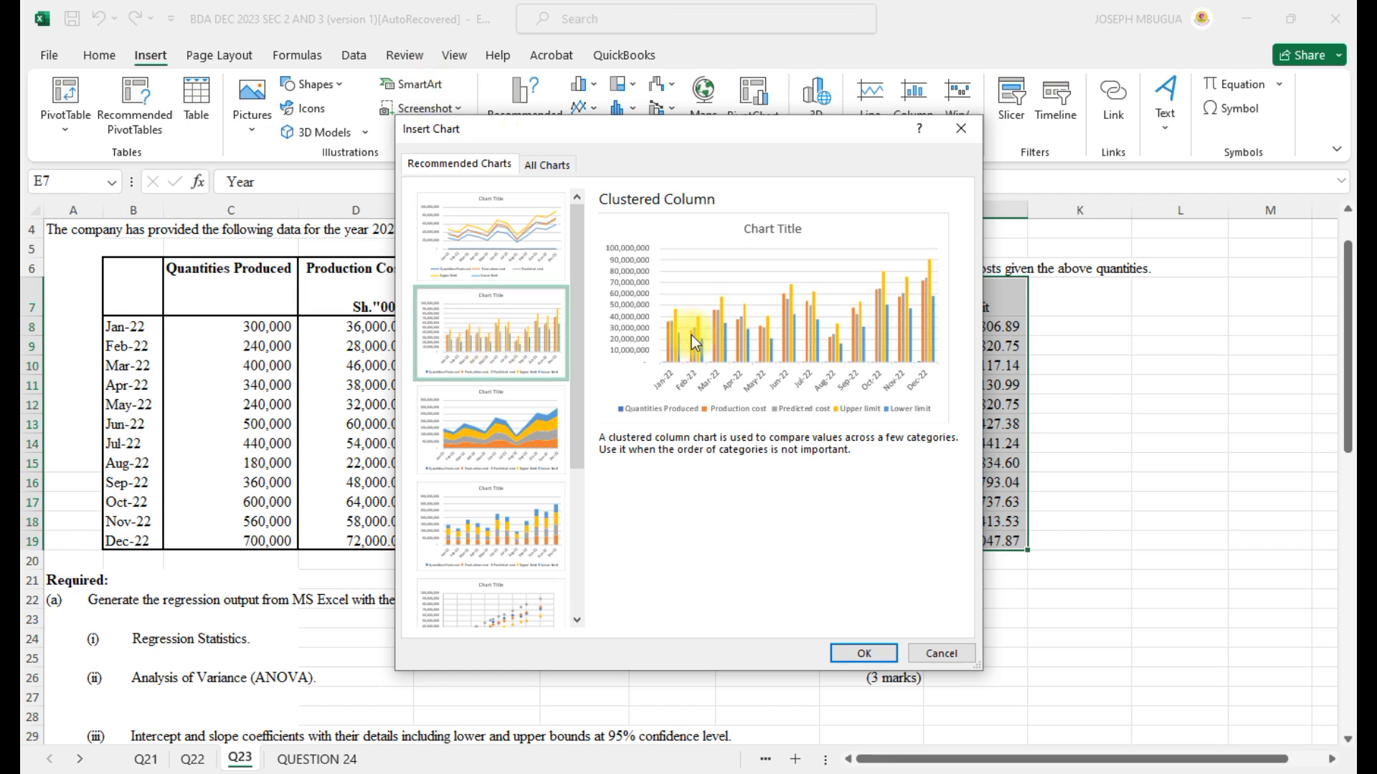
left_click(864, 654)
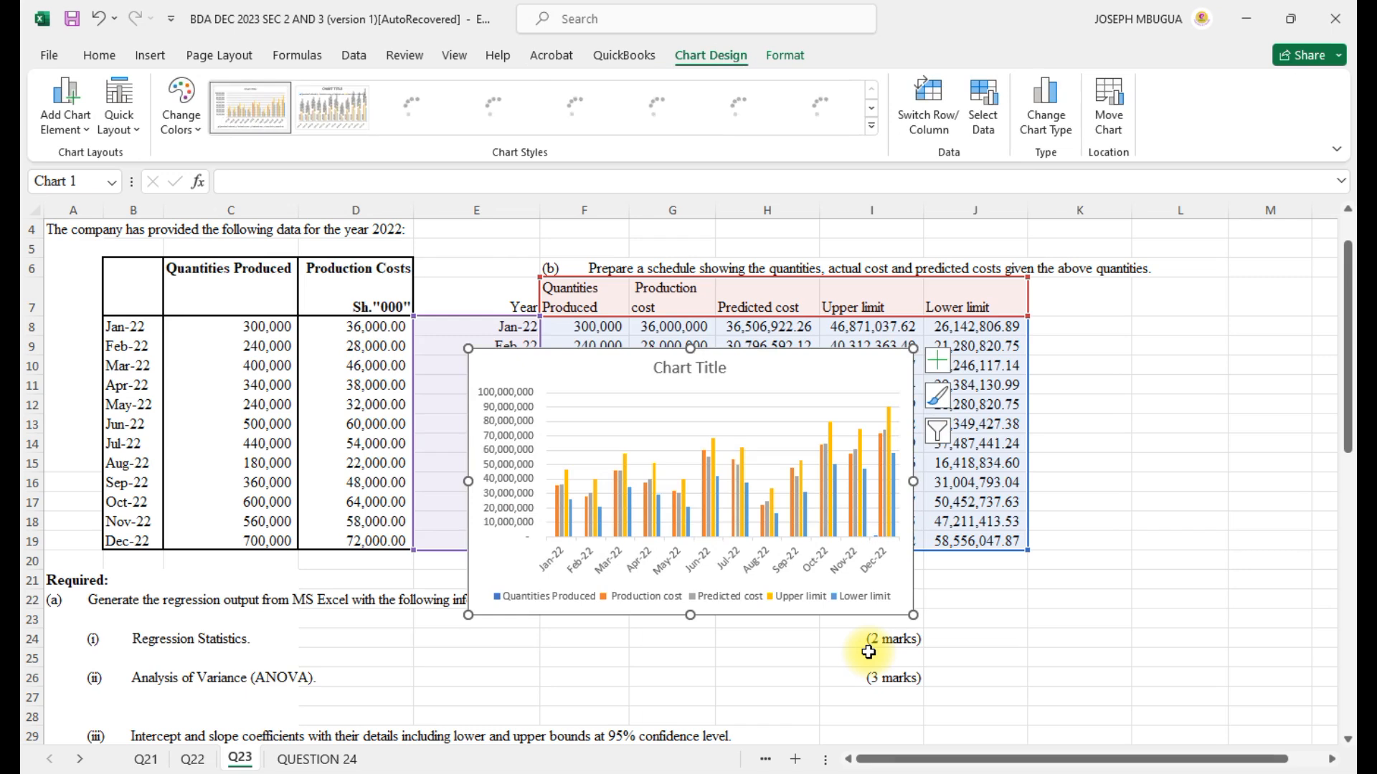
- Move the chart down the sheet to just below the part (c) heading in row 63
left_click_drag(784, 363, 741, 631)
scroll(740, 631, "down", 5)
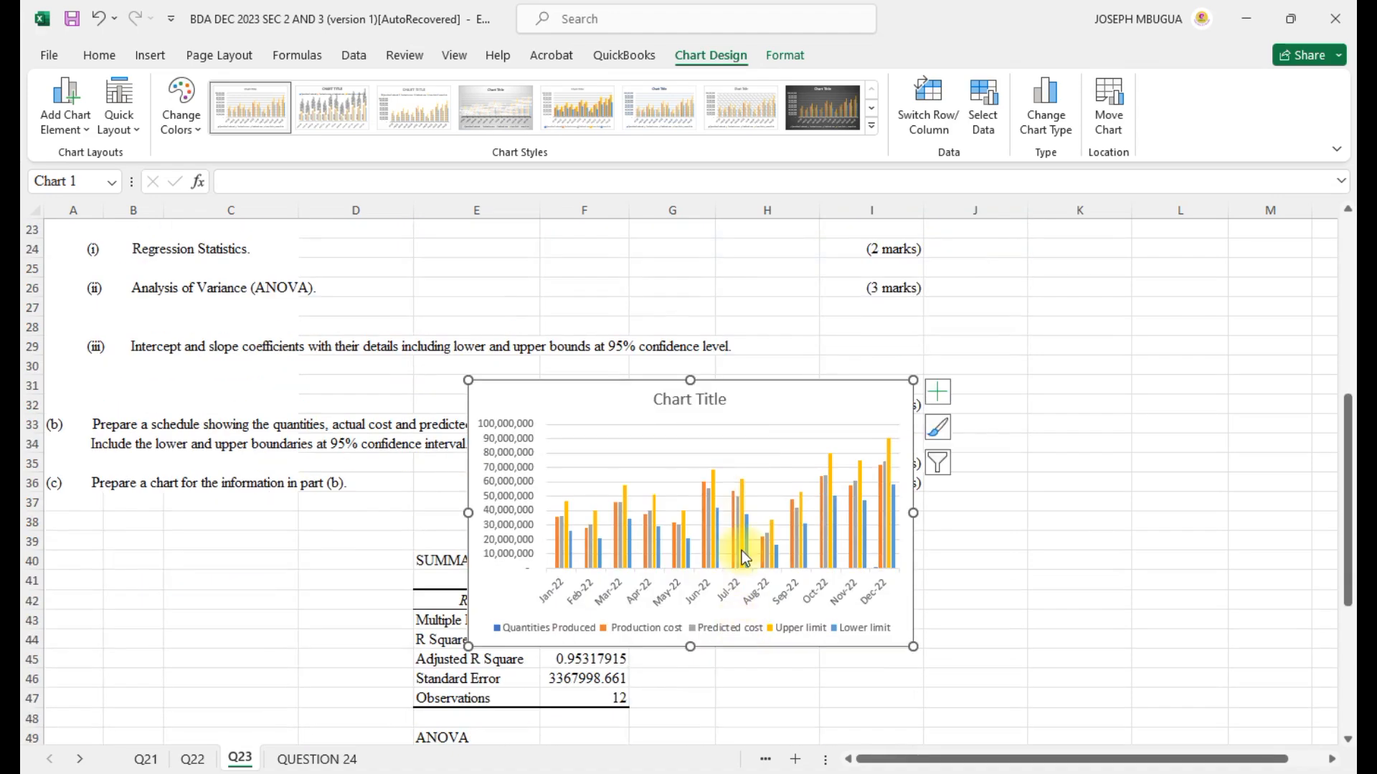
left_click_drag(768, 406, 764, 667)
scroll(759, 516, "down", 4)
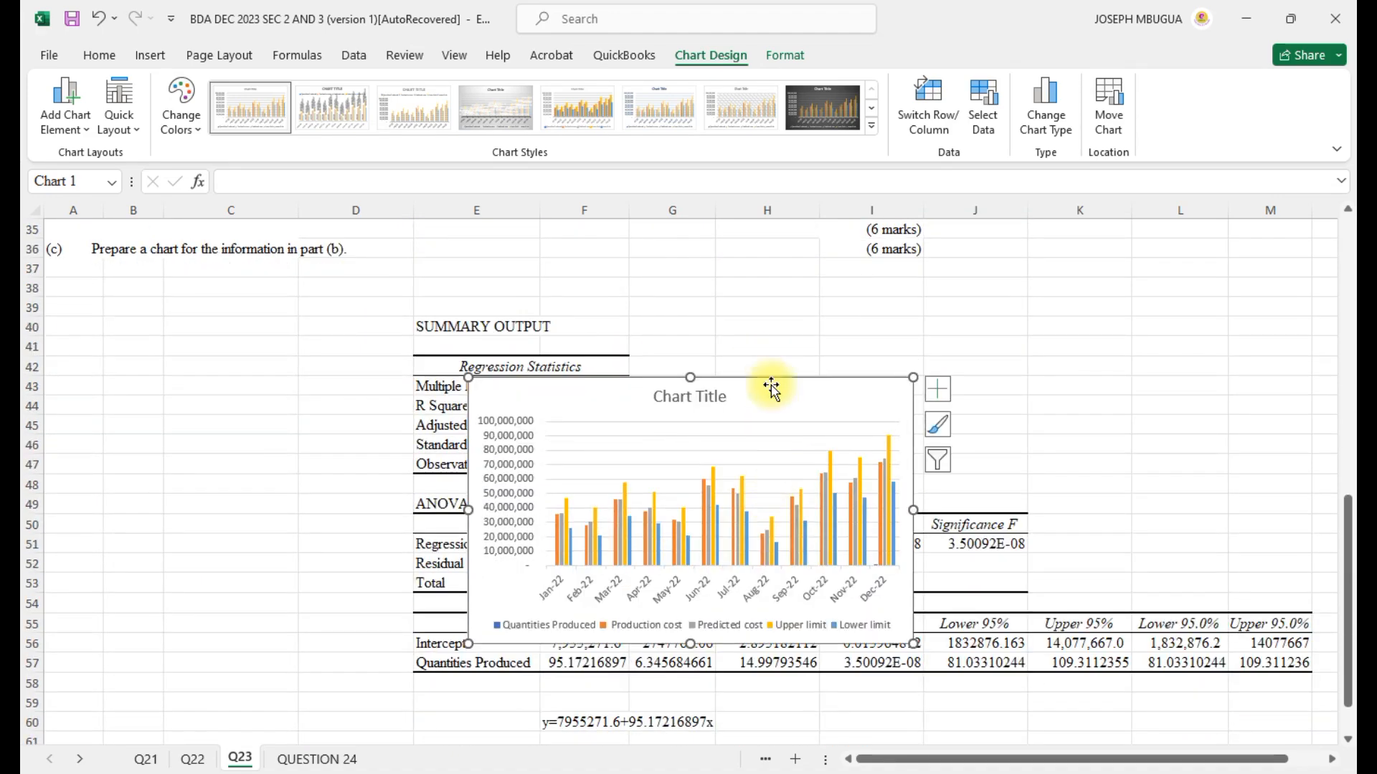
left_click_drag(773, 405, 768, 649)
scroll(769, 538, "down", 4)
left_click_drag(780, 412, 779, 603)
scroll(779, 600, "down", 5)
- Enlarge the chart so it spans from column E to column K and down to about row 90
left_click_drag(909, 545, 975, 686)
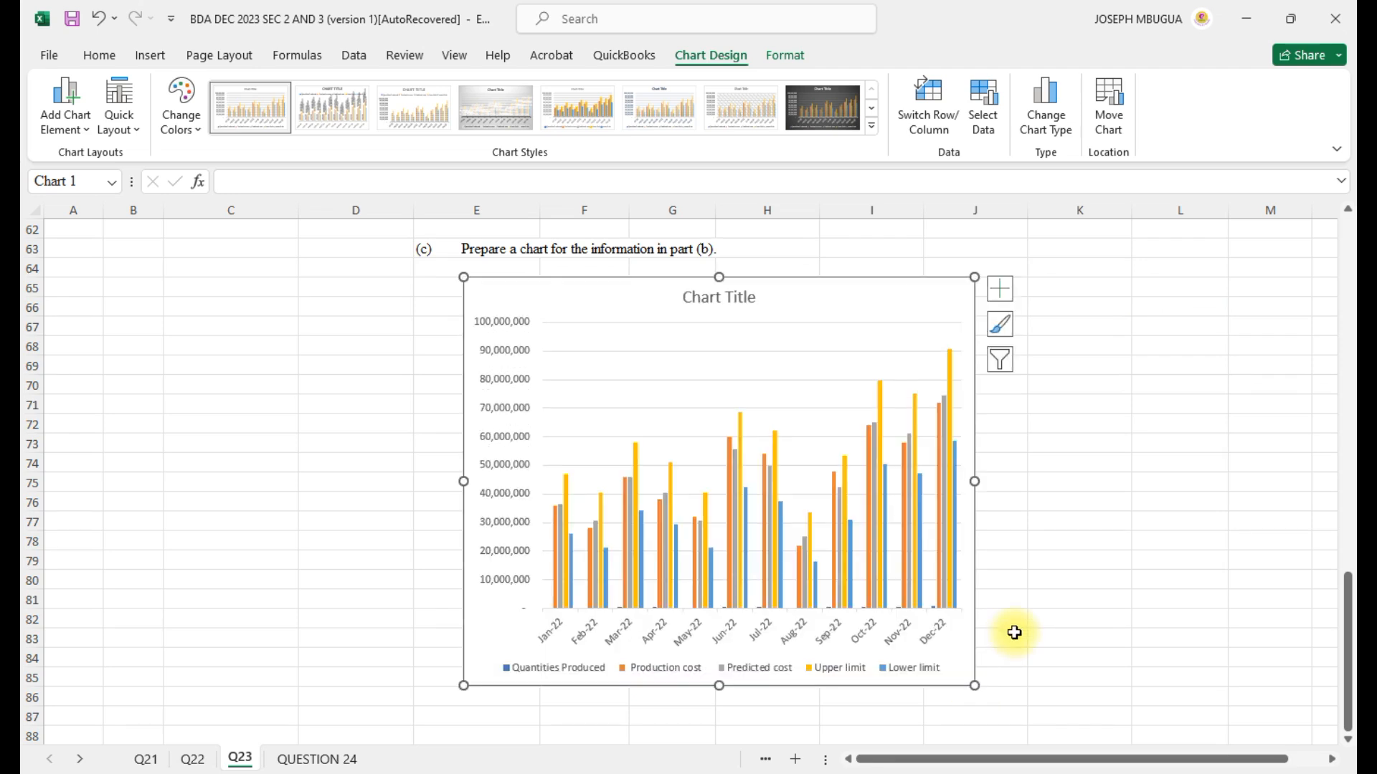
scroll(1011, 624, "down", 3)
left_click_drag(975, 511, 1049, 601)
scroll(1100, 512, "up", 3)
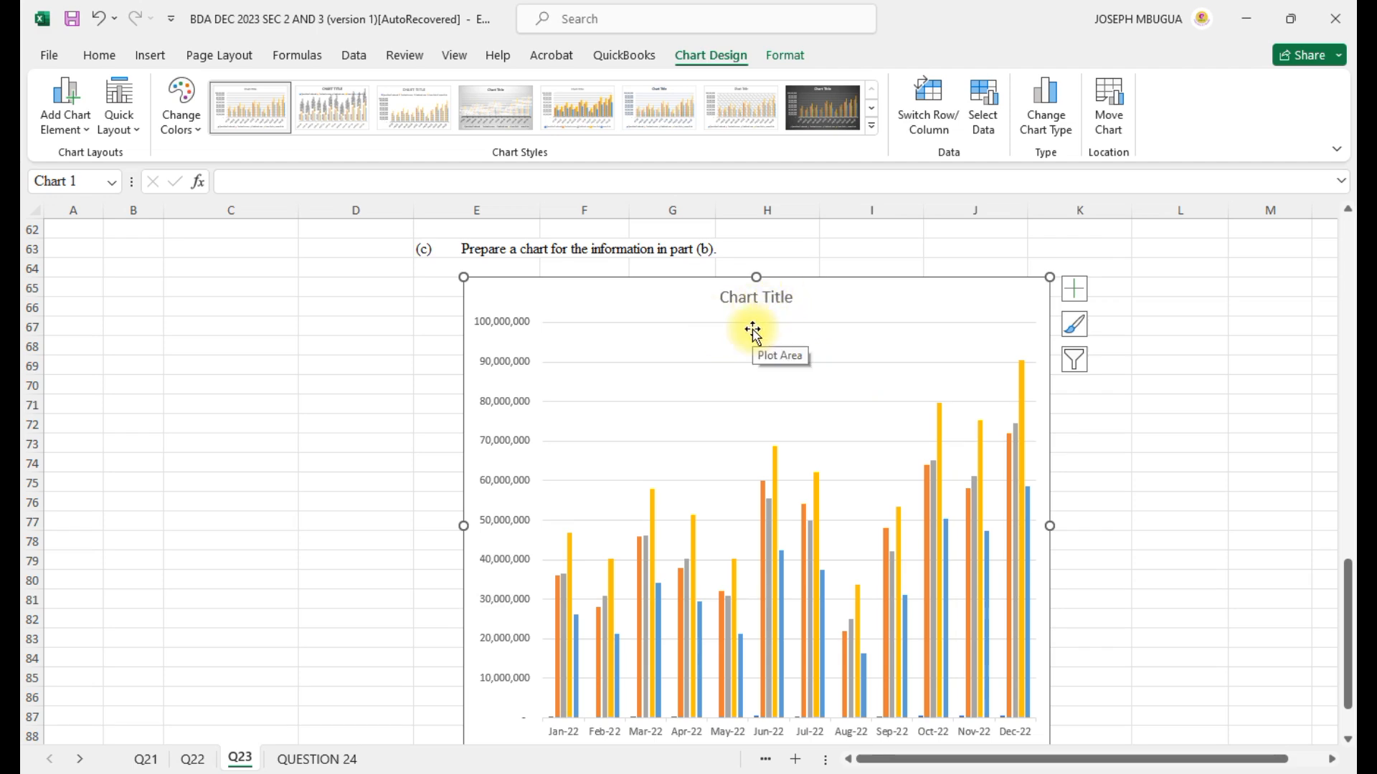
- Replace the placeholder chart title with "actual cost and predicted cost including upper and lower limit"
scroll(746, 373, "up", 4)
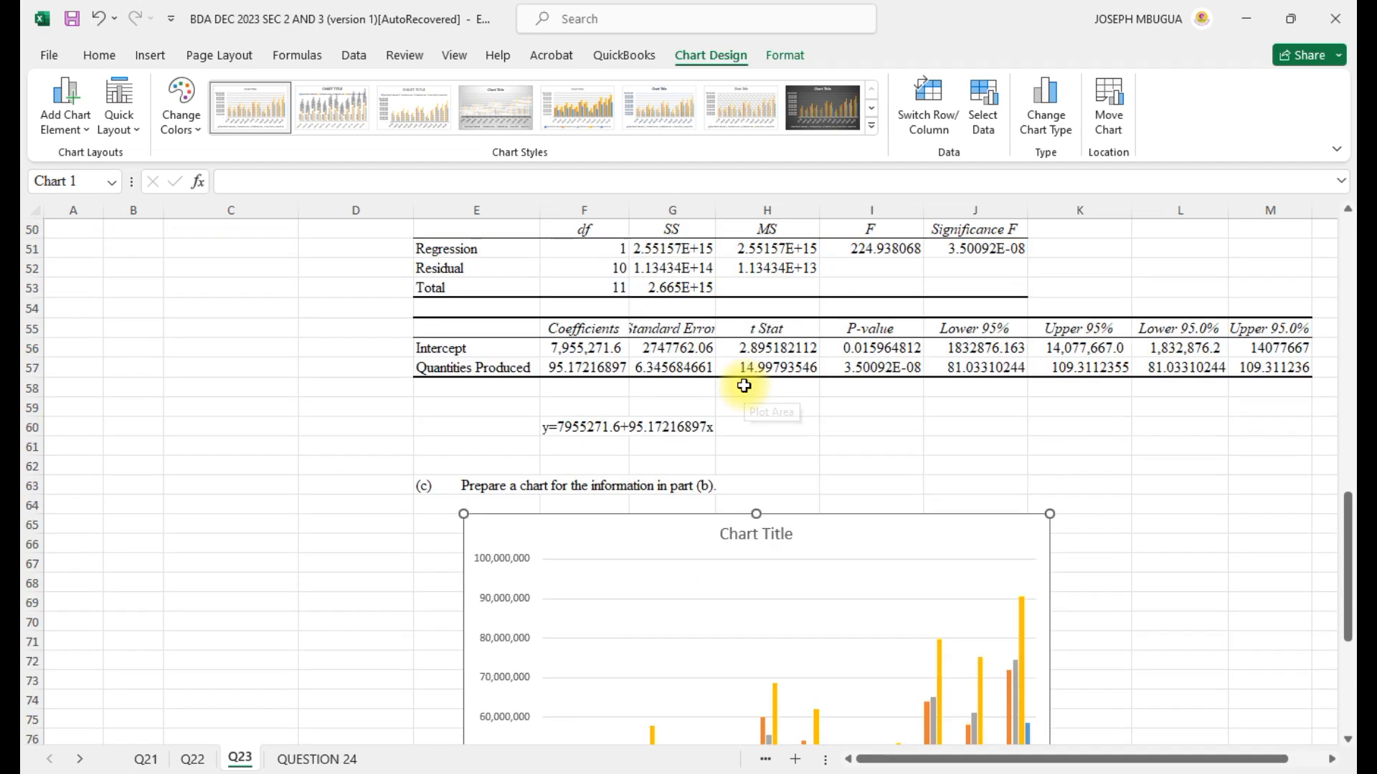
scroll(744, 385, "up", 7)
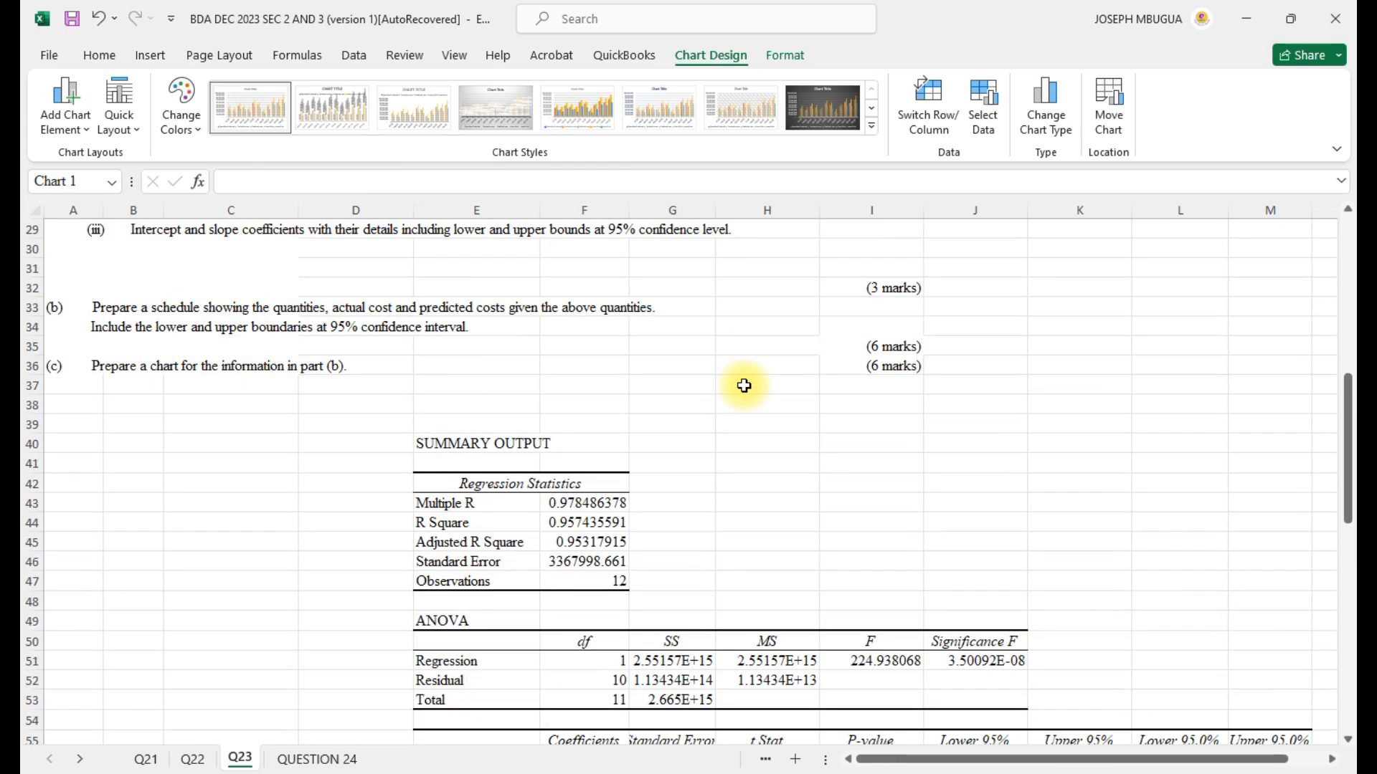
scroll(743, 385, "down", 2)
scroll(744, 386, "up", 3)
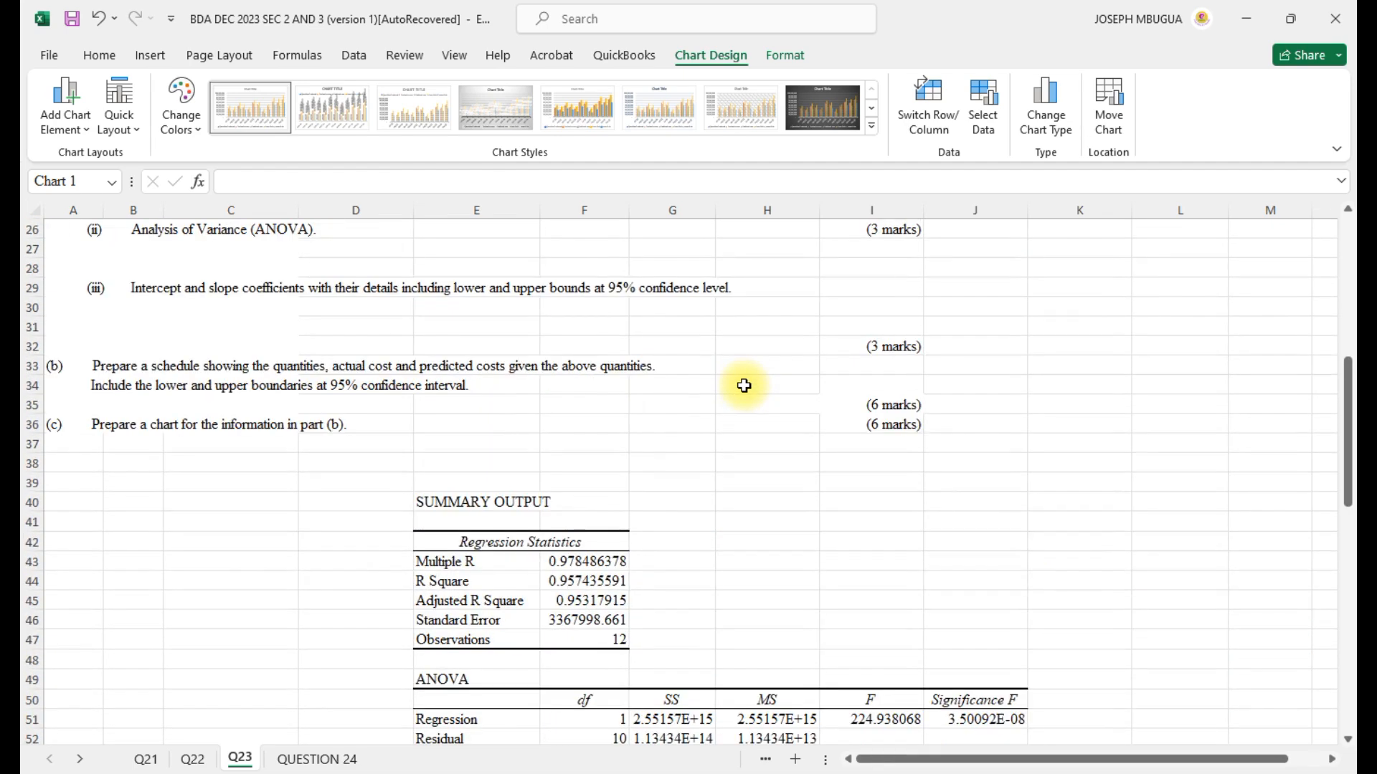
scroll(744, 386, "down", 9)
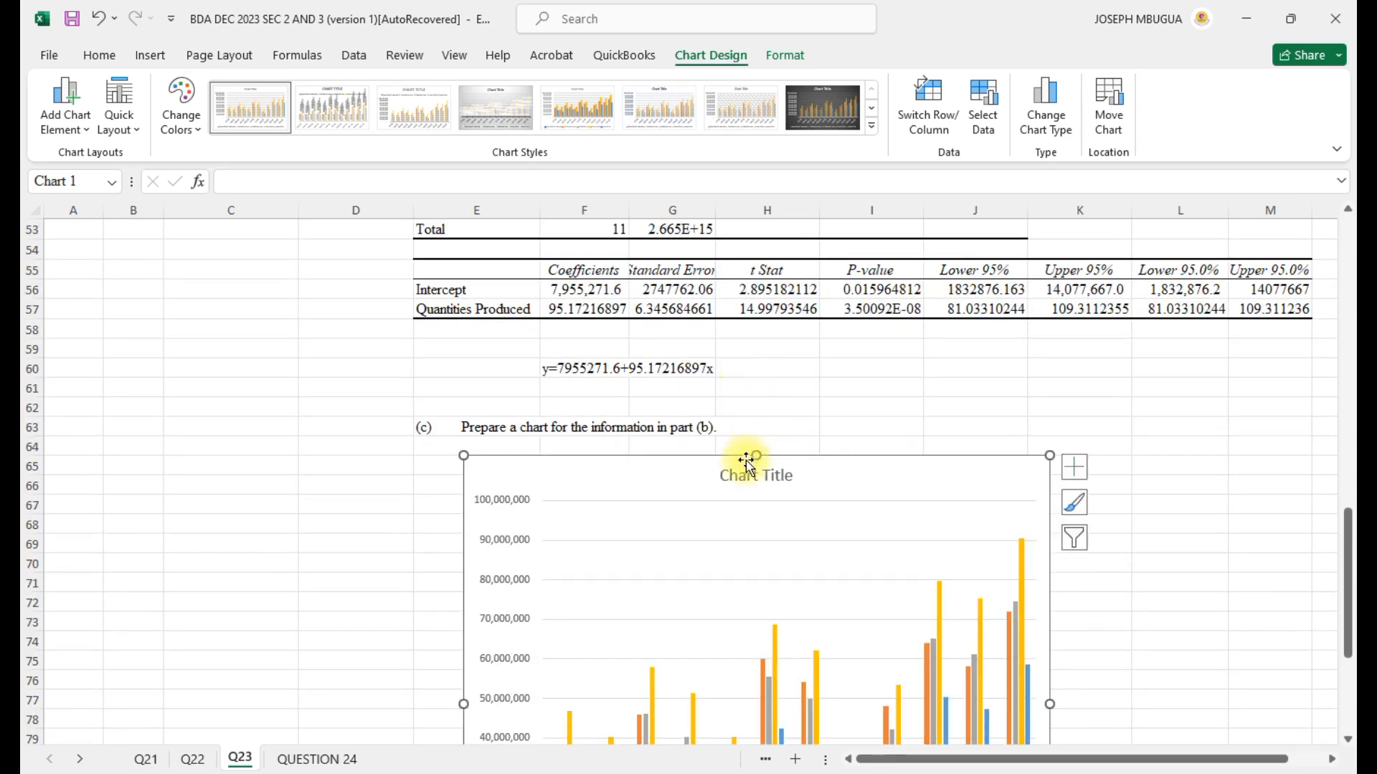
left_click(741, 478)
left_click(792, 479)
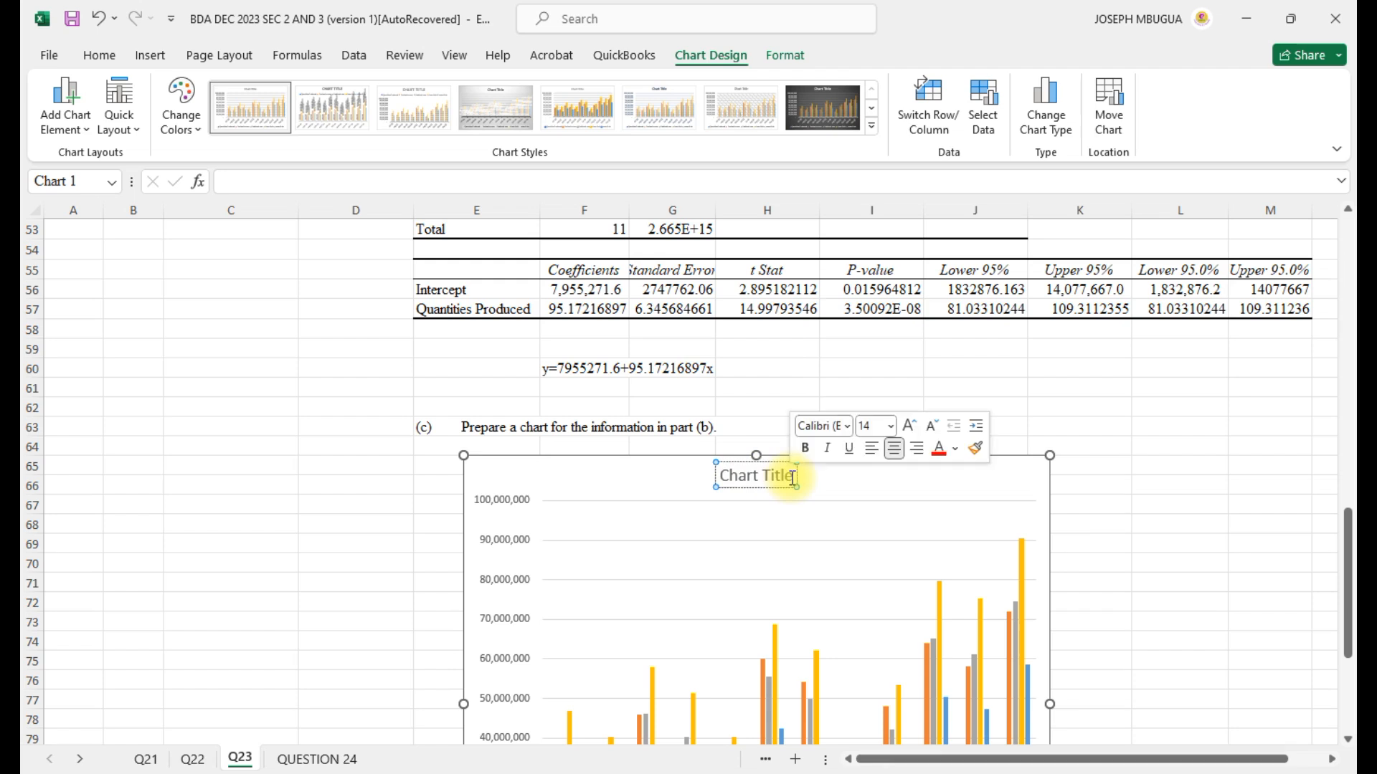
key("BackSpace")
key("BackSpace")
key("BackSpace")
key("BackSpace")
key("BackSpace")
key("BackSpace")
key("BackSpace")
key("BackSpace")
key("BackSpace")
key("BackSpace")
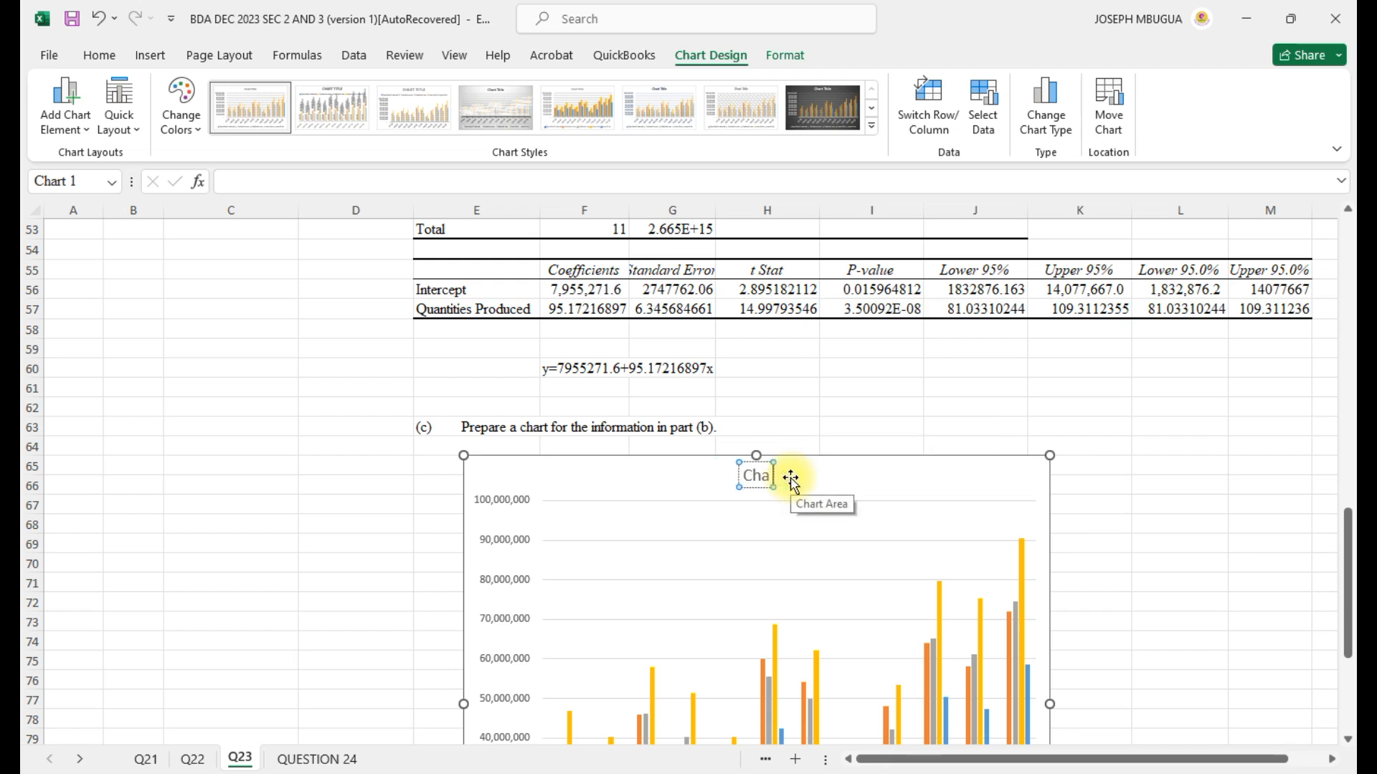
key("BackSpace")
type("actual cost a")
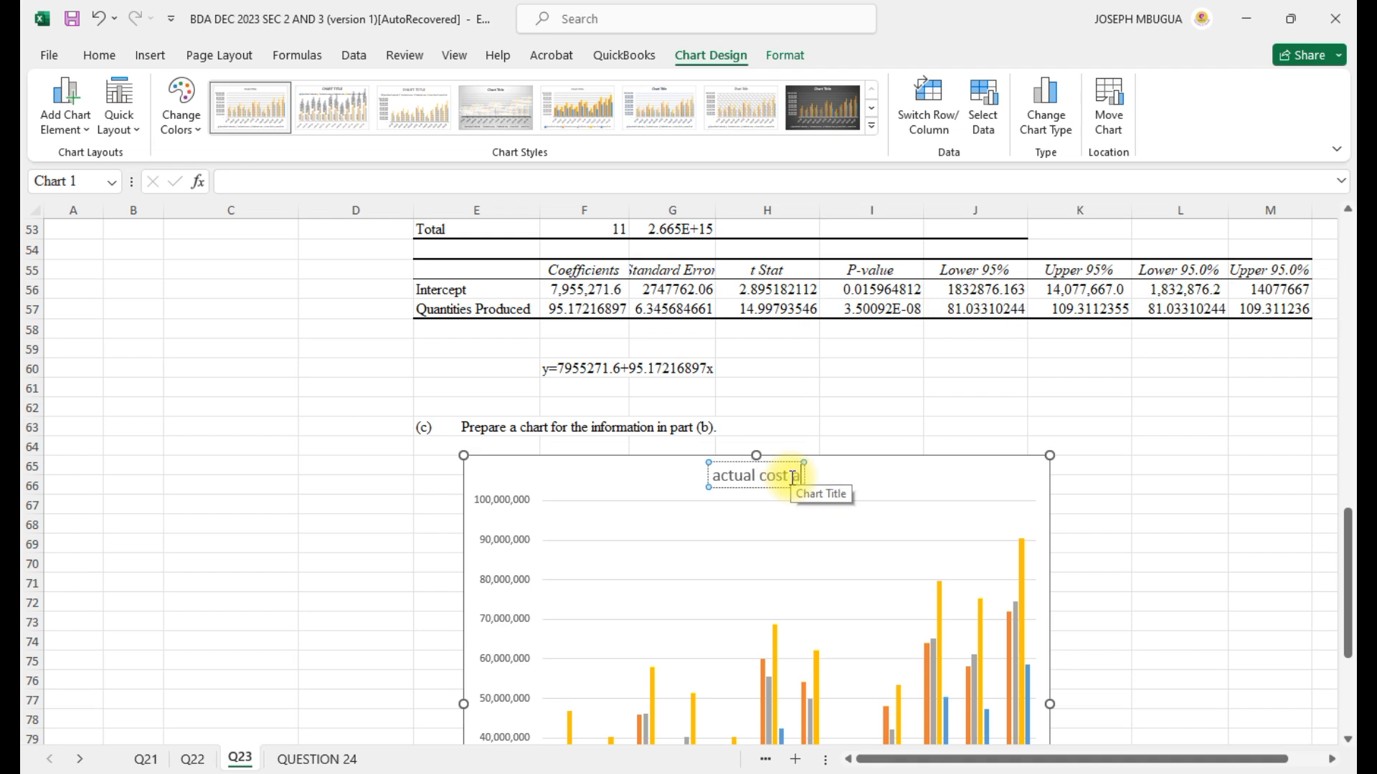
type("nd pr")
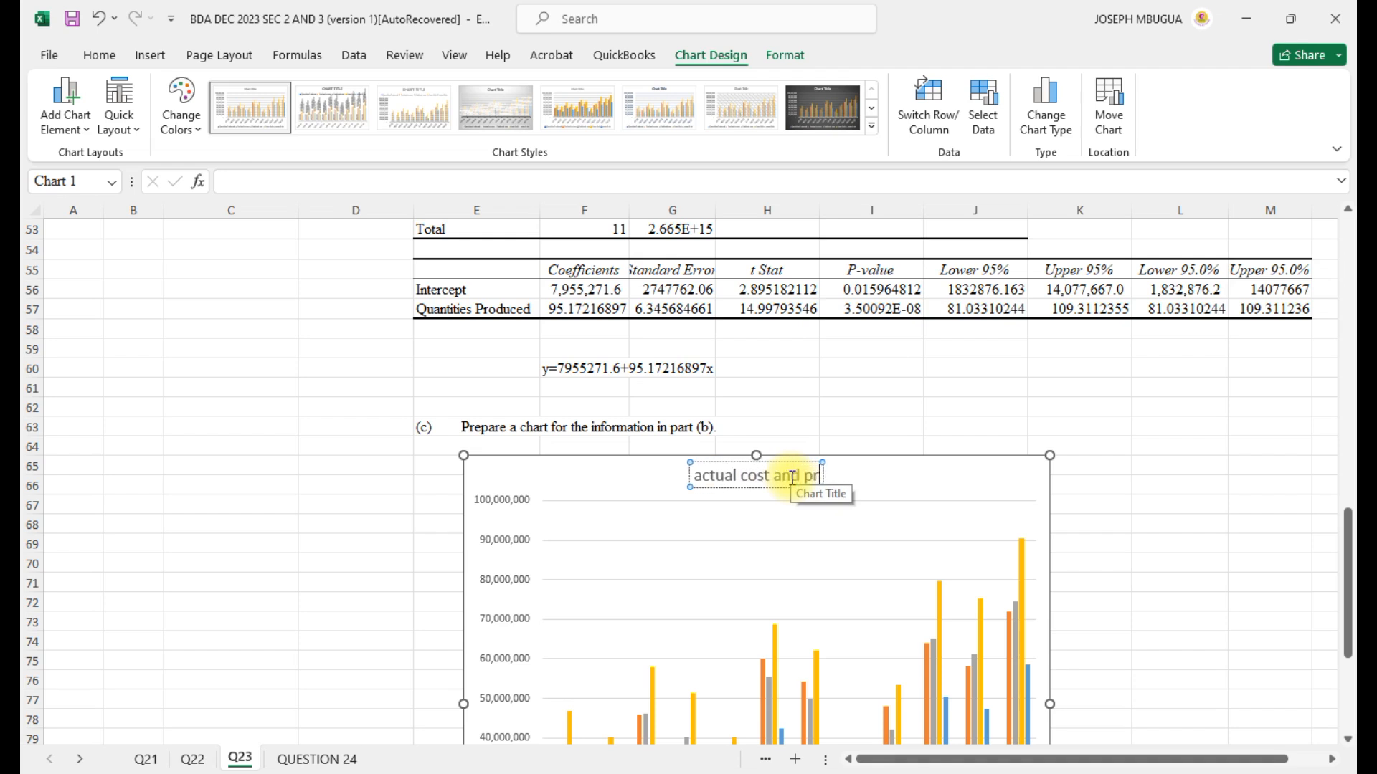
type("edicted")
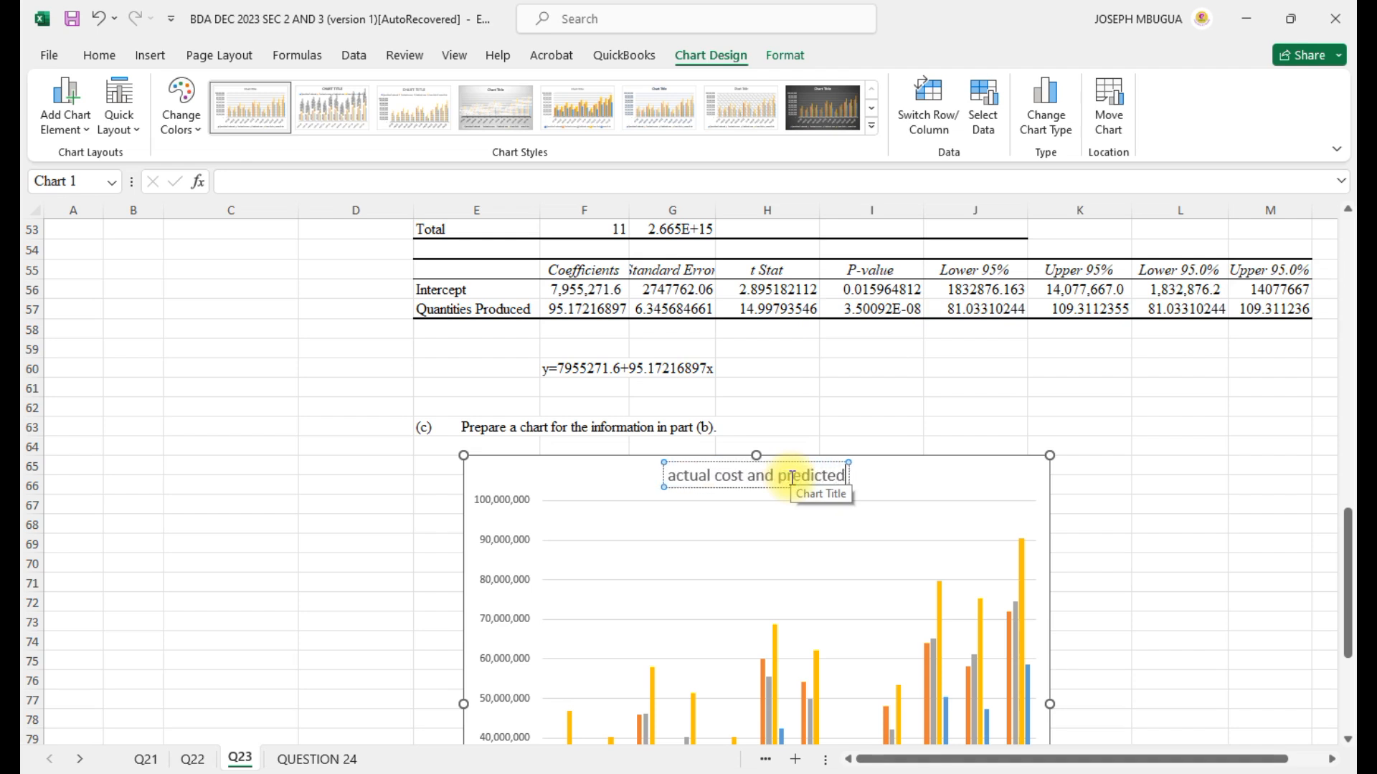
type(" cos")
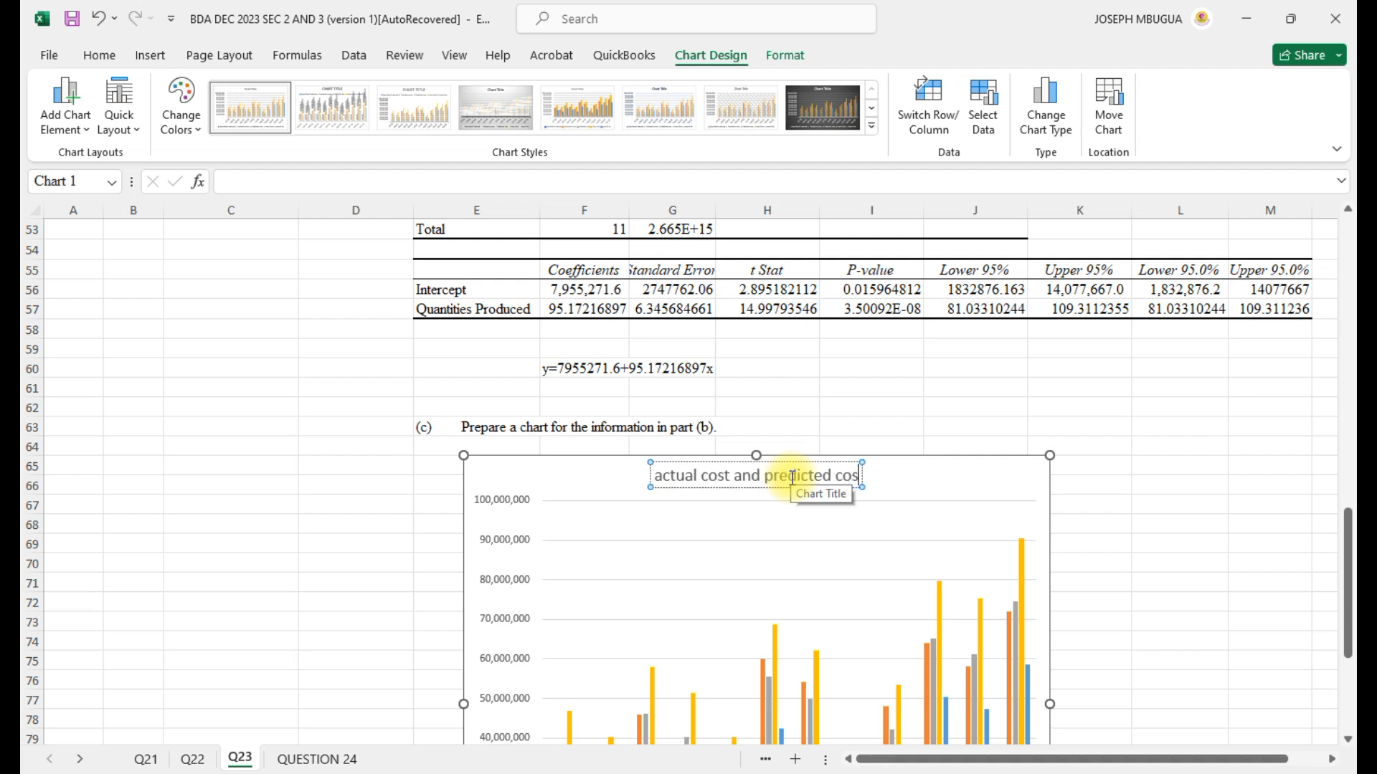
type("t inc")
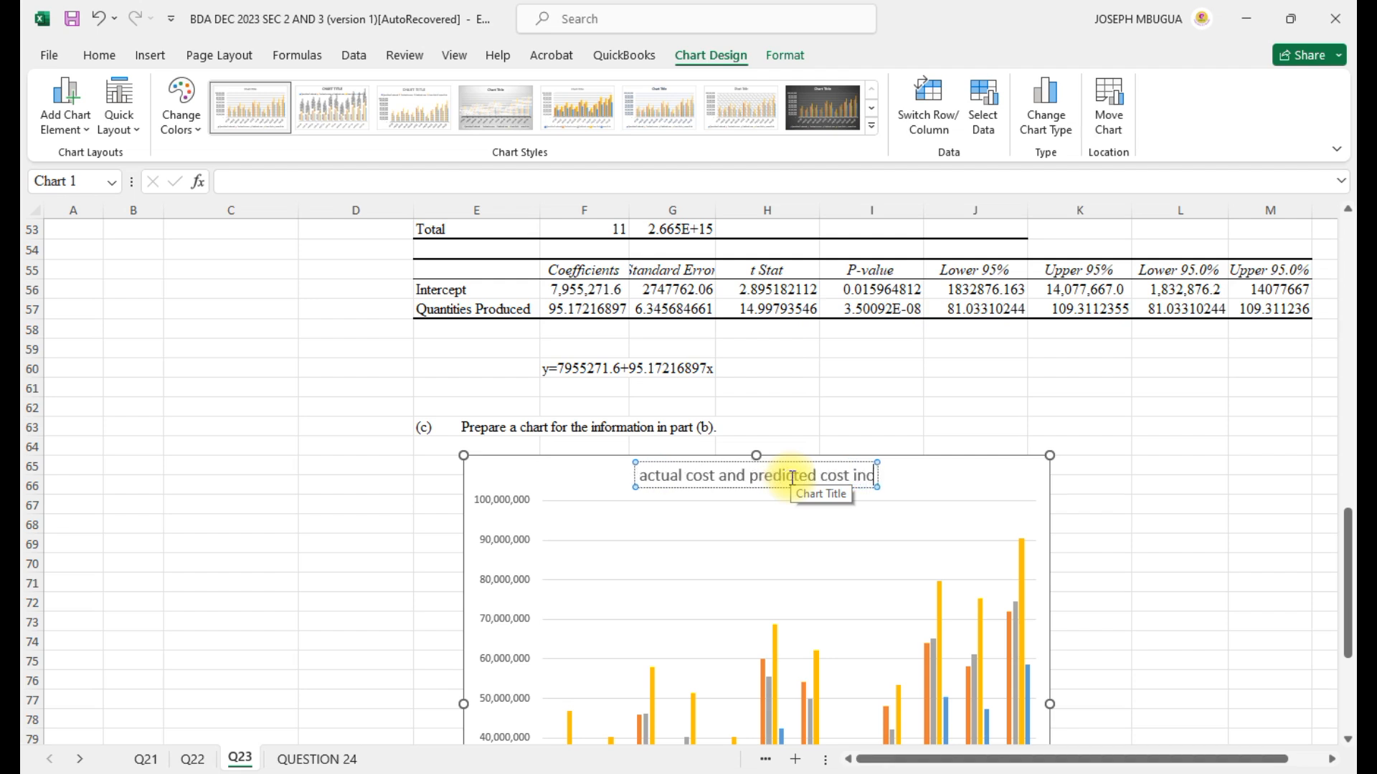
type("luding")
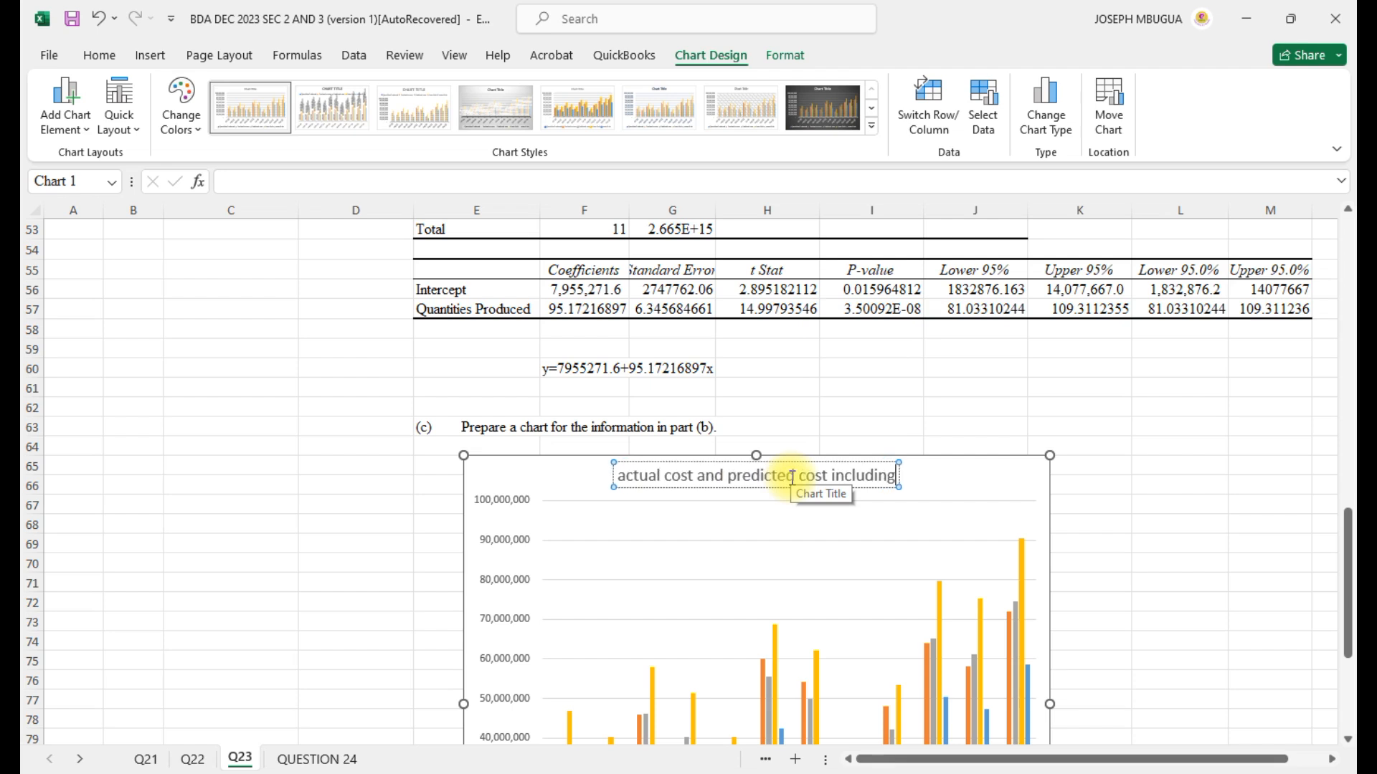
type(" uppe")
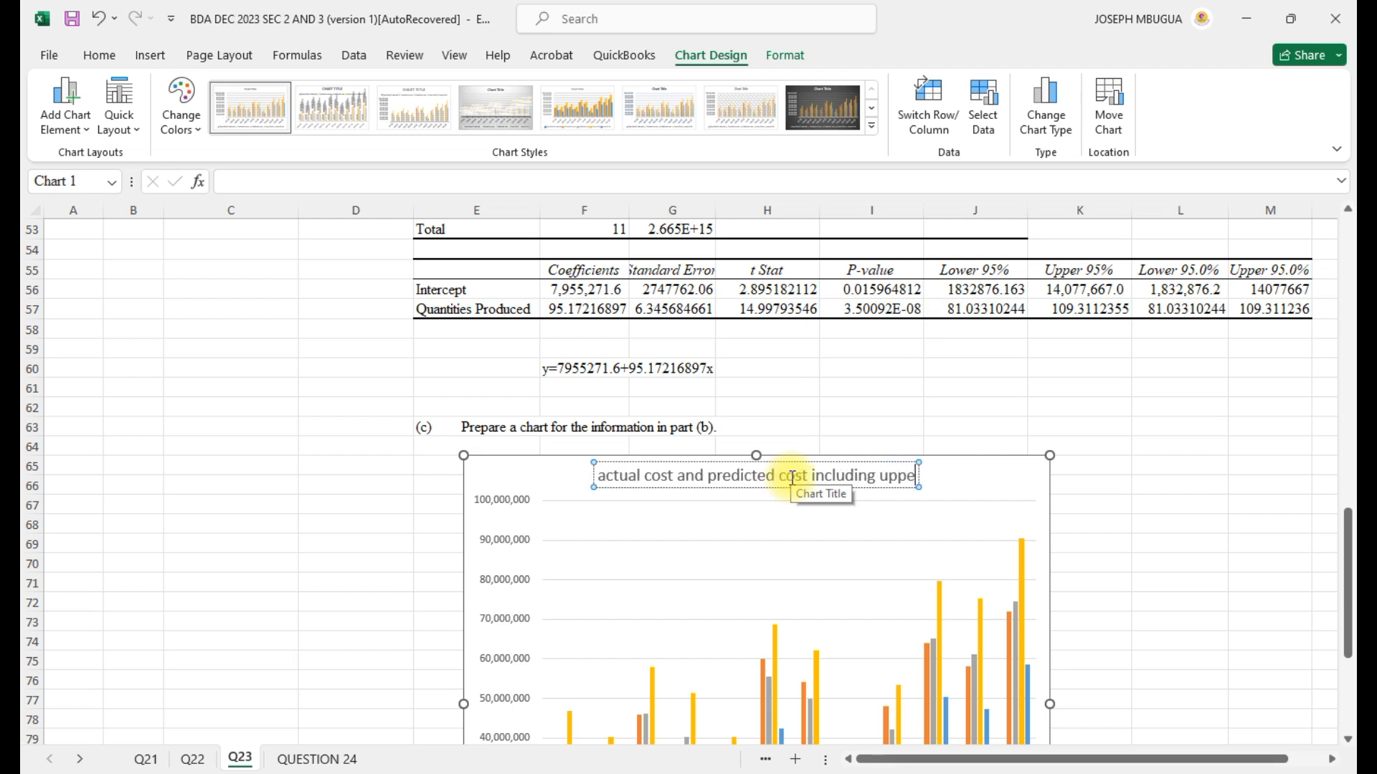
type("r and lo")
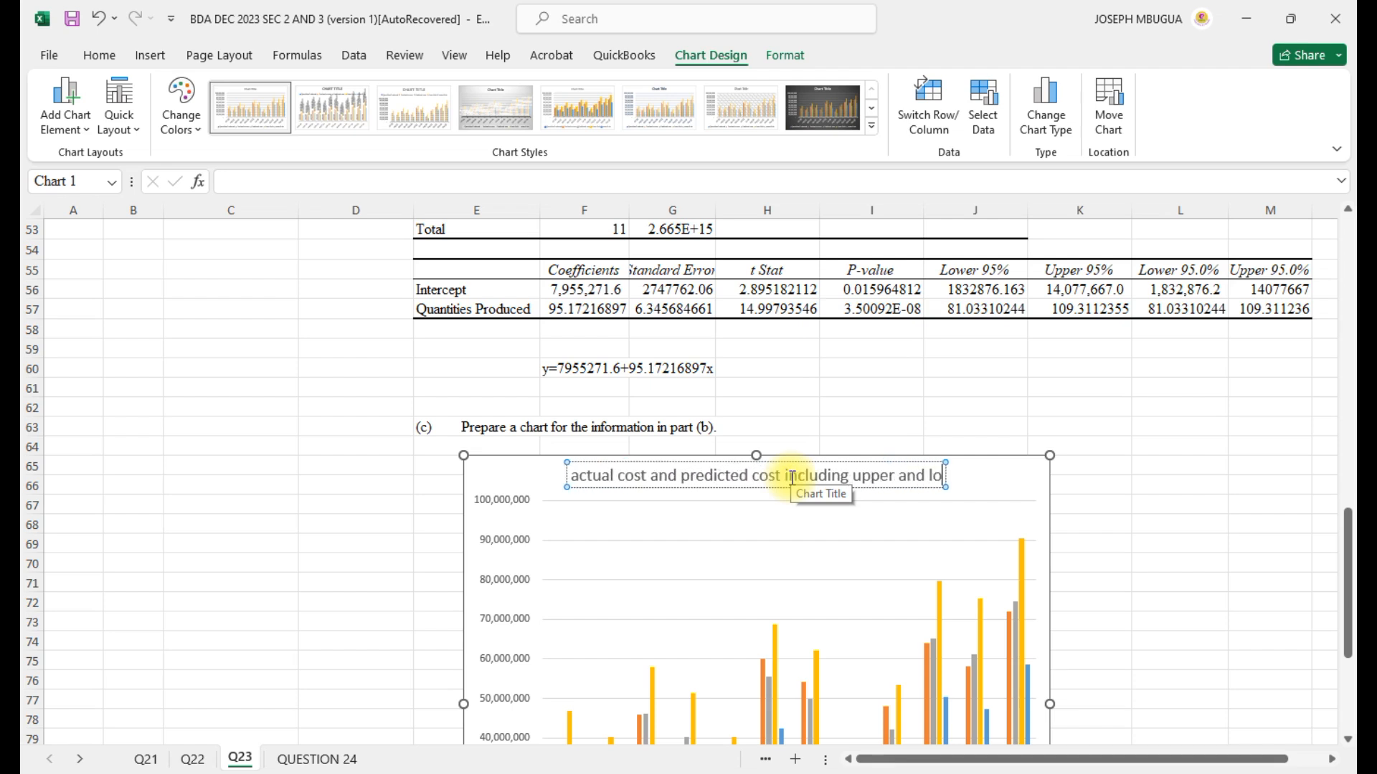
type("wer li")
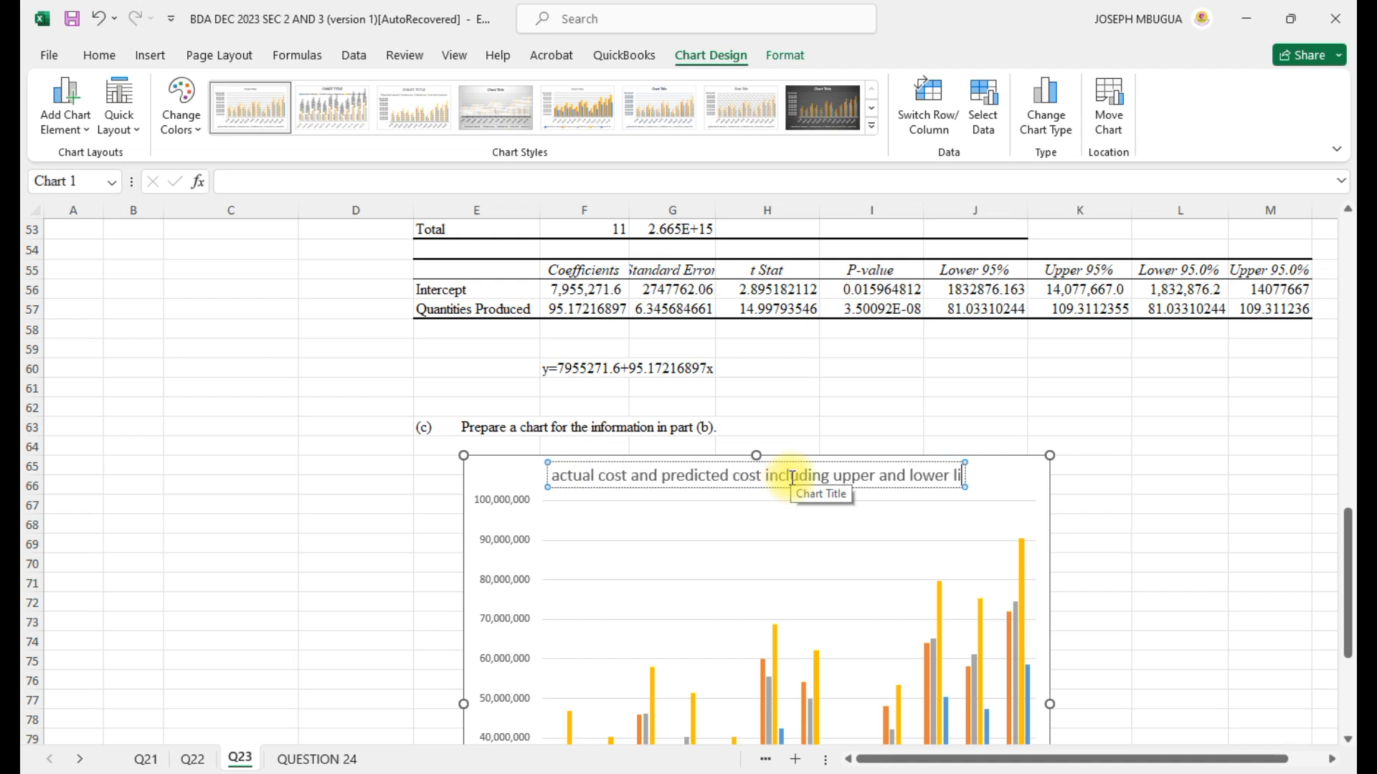
type("mit")
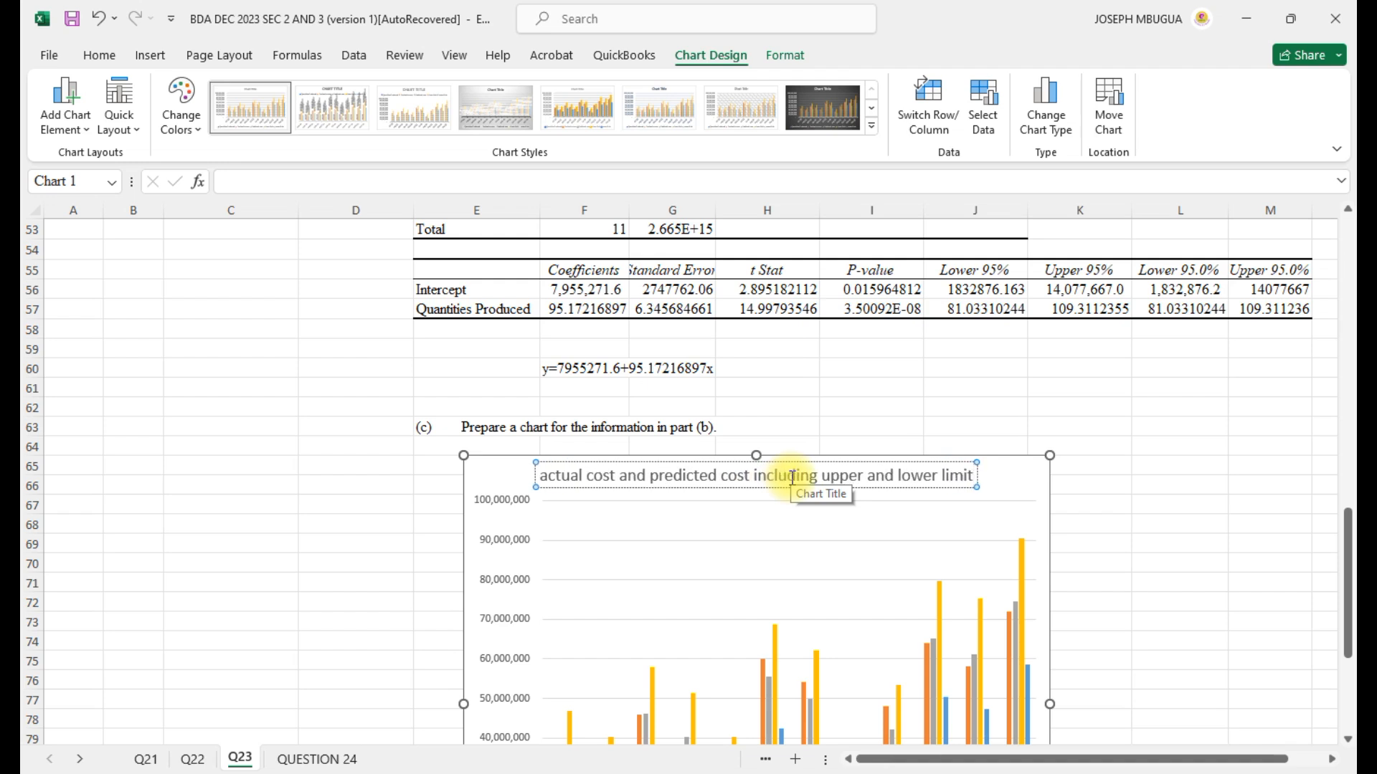
key("Return")
left_click(1078, 484)
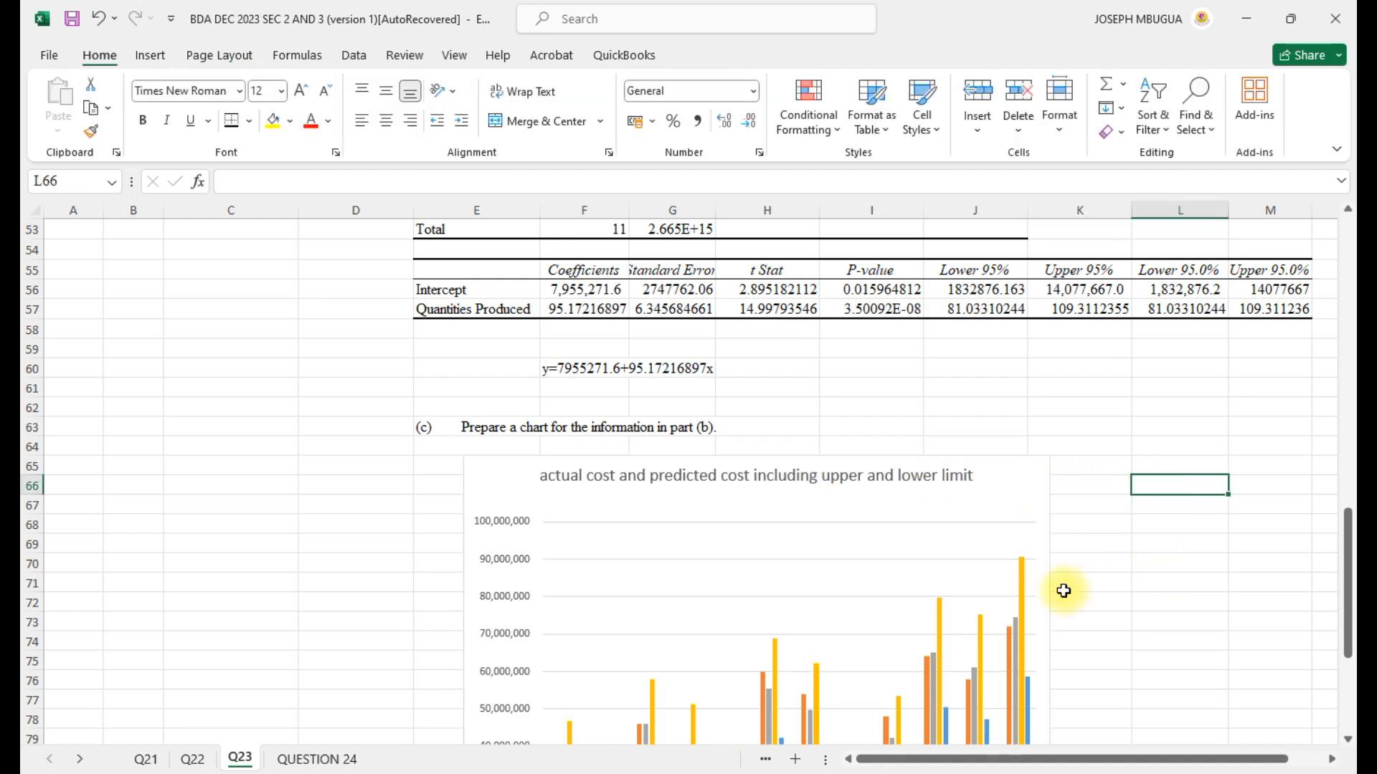
- Preview data labels on the chart's columns without applying them
left_click(1030, 531)
scroll(1145, 568, "down", 3)
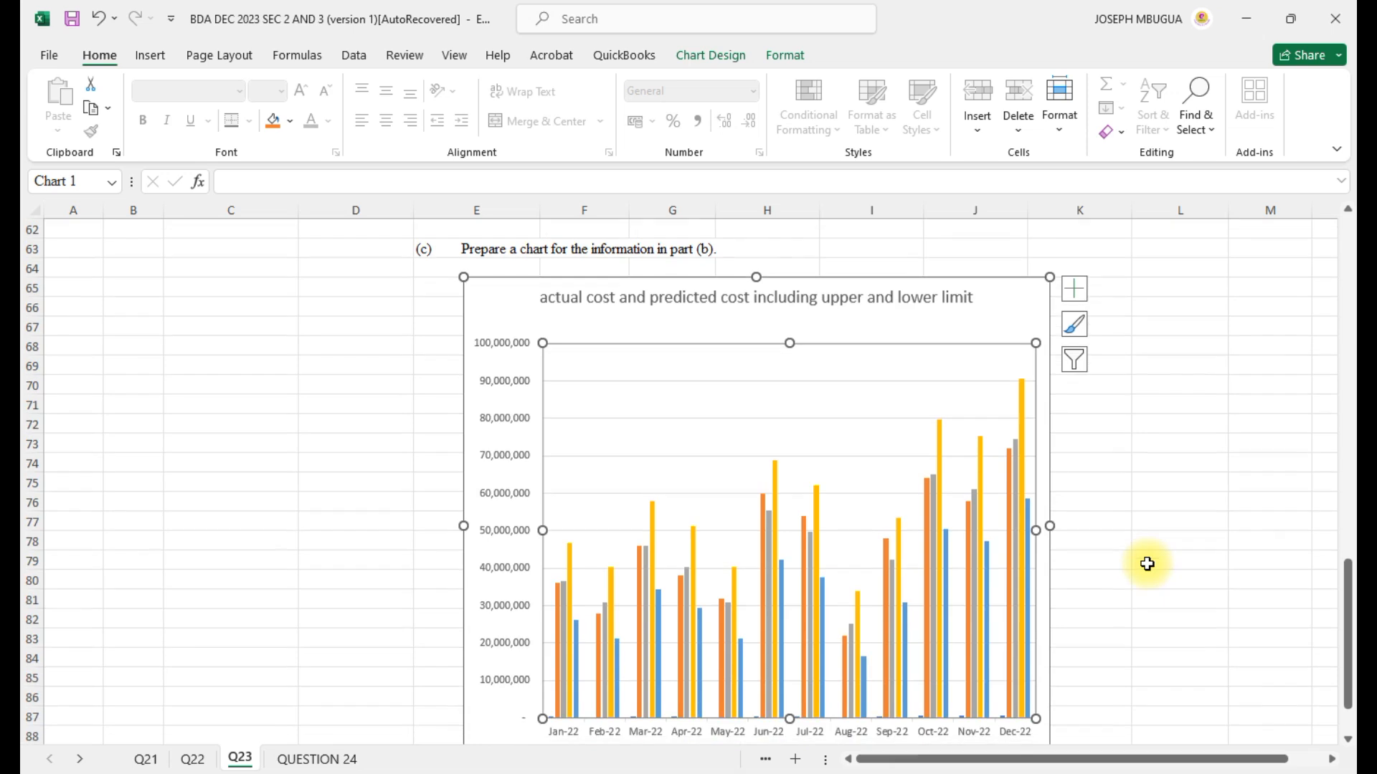
scroll(1148, 564, "down", 2)
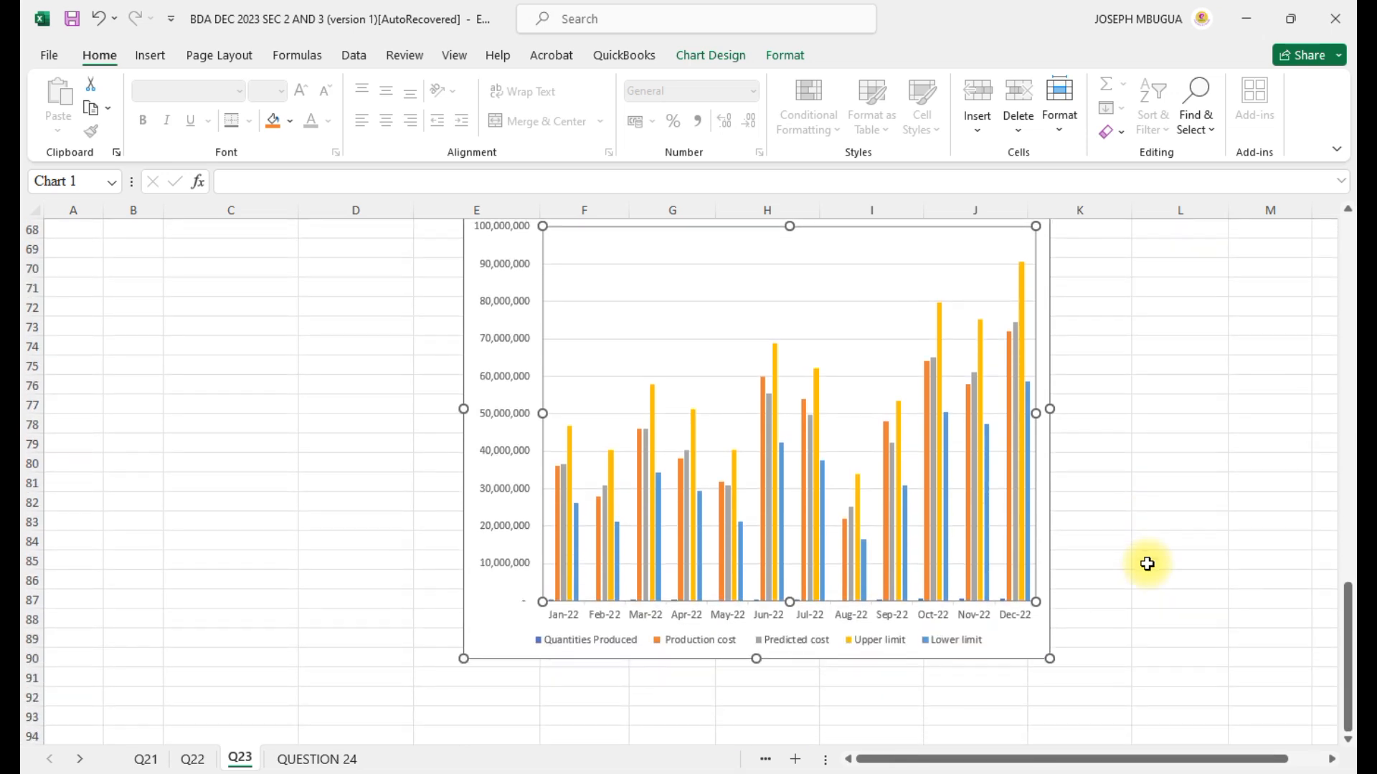
scroll(1148, 565, "up", 1)
left_click(1082, 231)
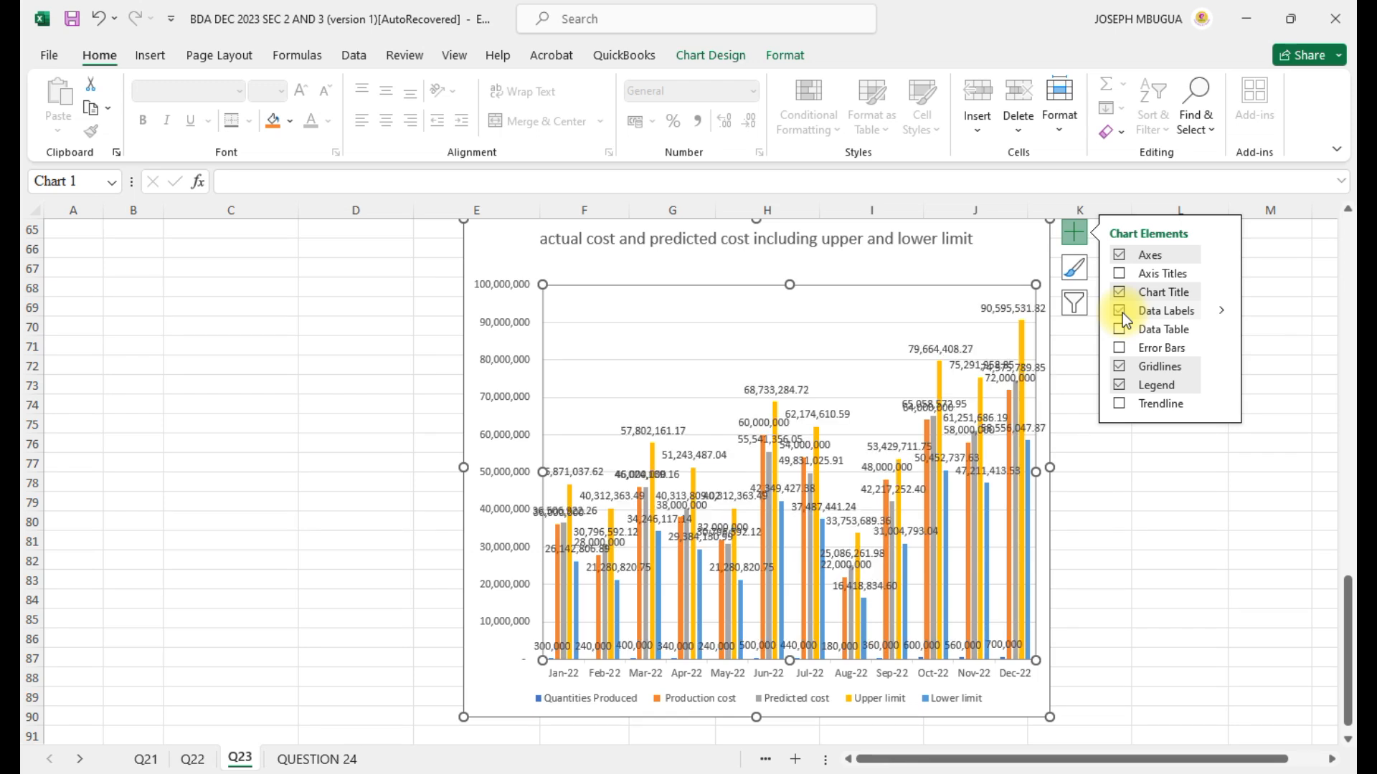
left_click(1140, 512)
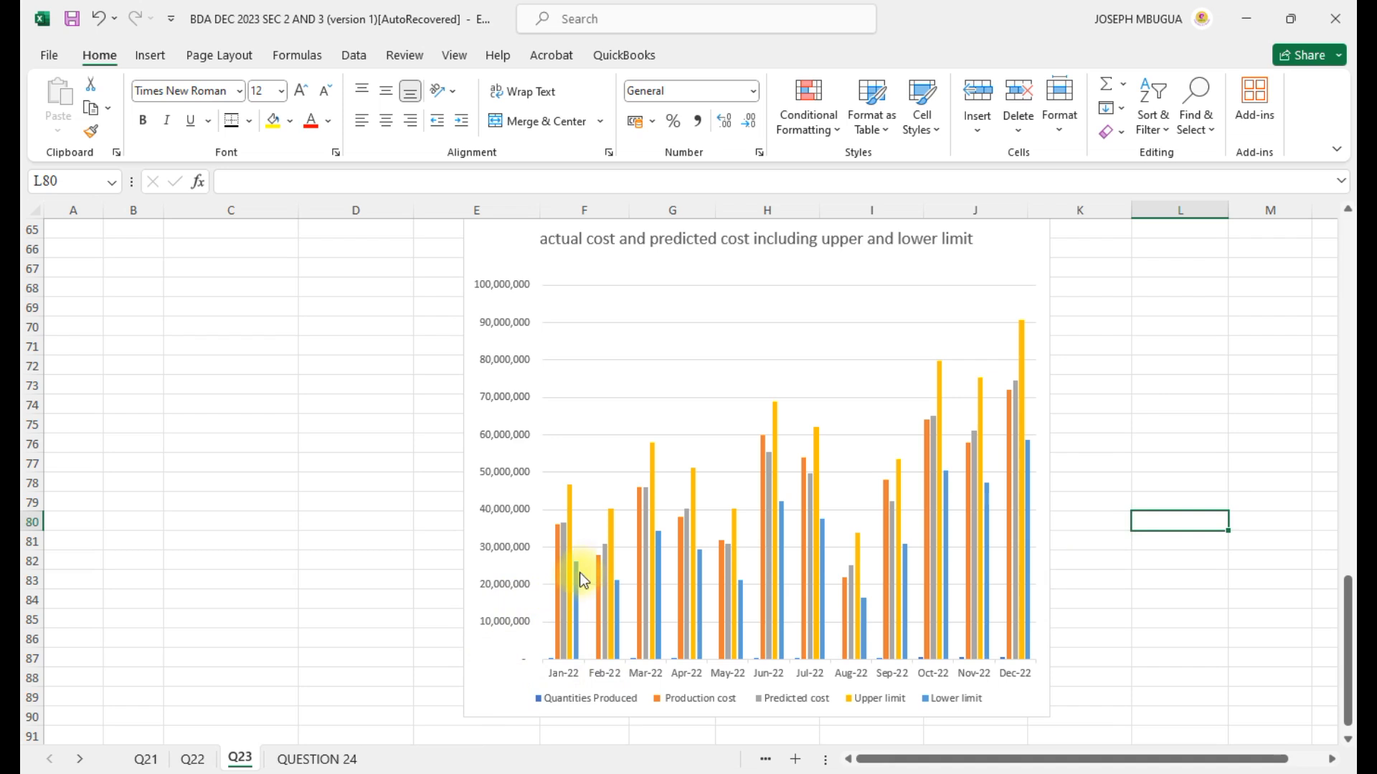
- Examine the chart's monthly columns for quantities, production cost, predicted cost and limits against its legend
mouse_move(579, 573)
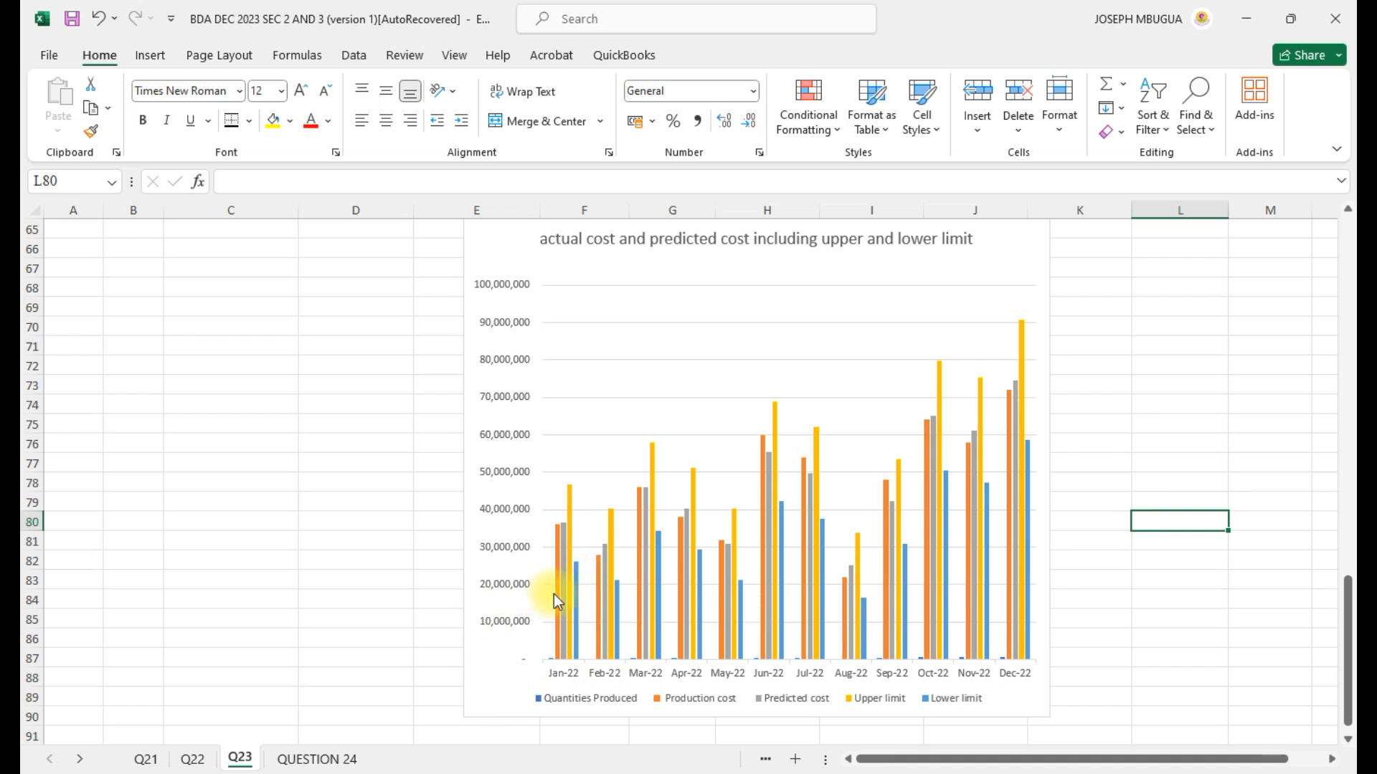
mouse_move(555, 597)
mouse_move(558, 631)
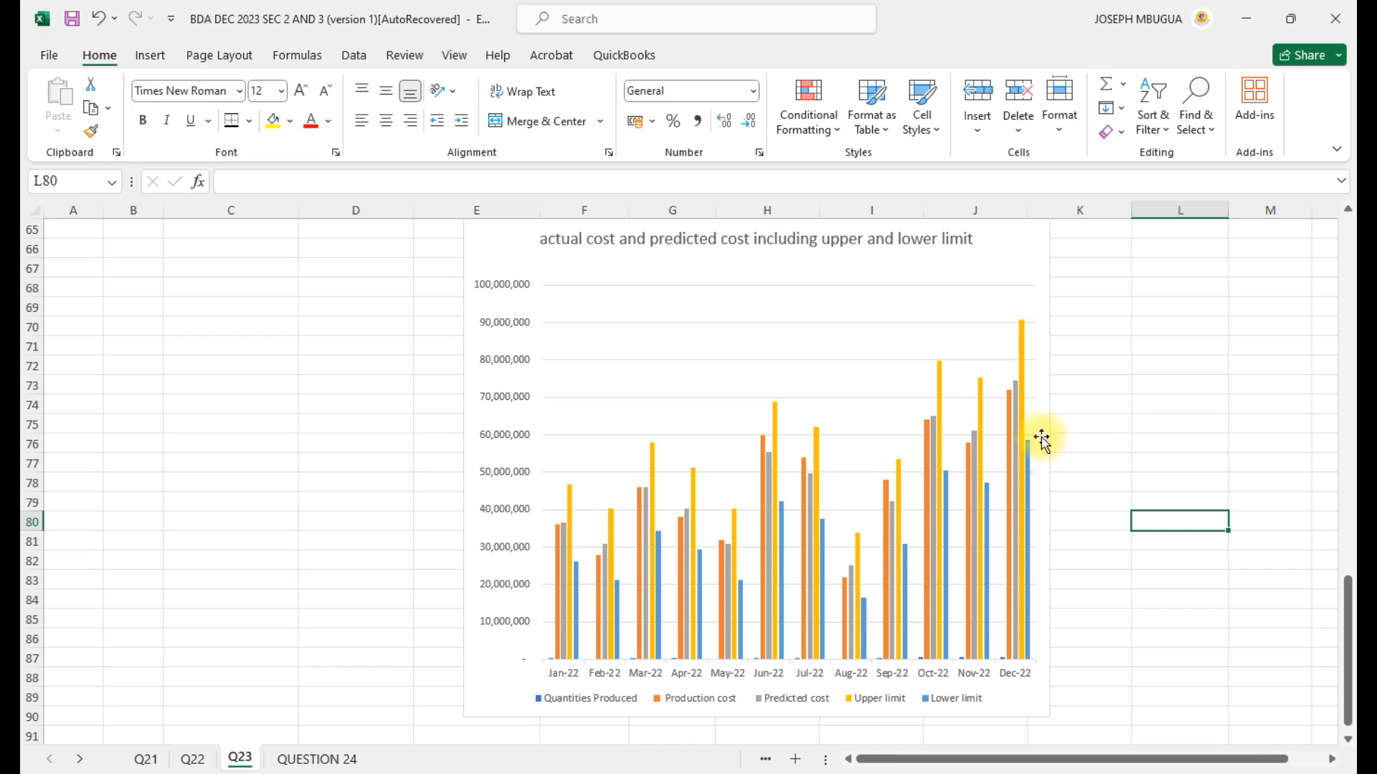
scroll(1044, 439, "up", 4)
scroll(1041, 436, "down", 4)
scroll(1041, 437, "up", 1)
scroll(1042, 439, "down", 3)
scroll(1041, 439, "up", 7)
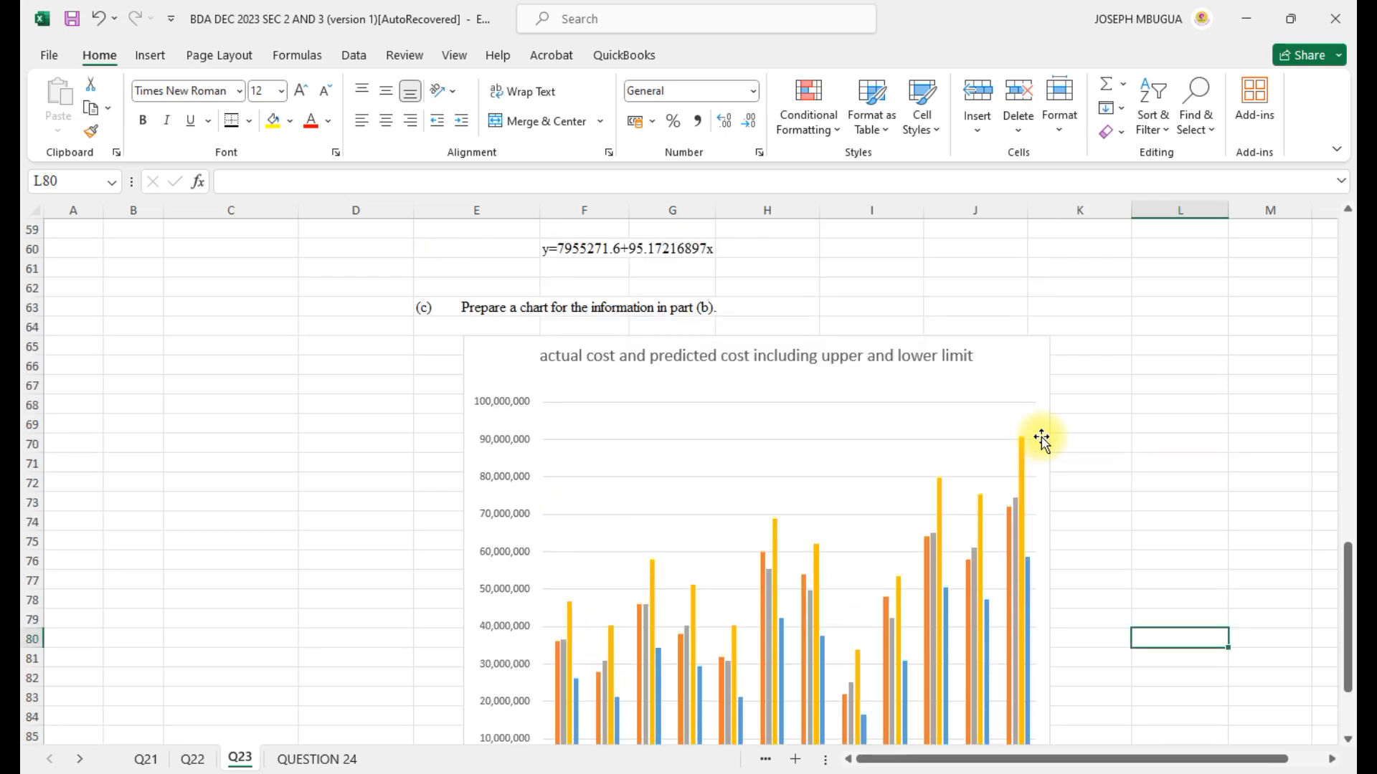
scroll(1041, 438, "down", 6)
scroll(1042, 439, "down", 2)
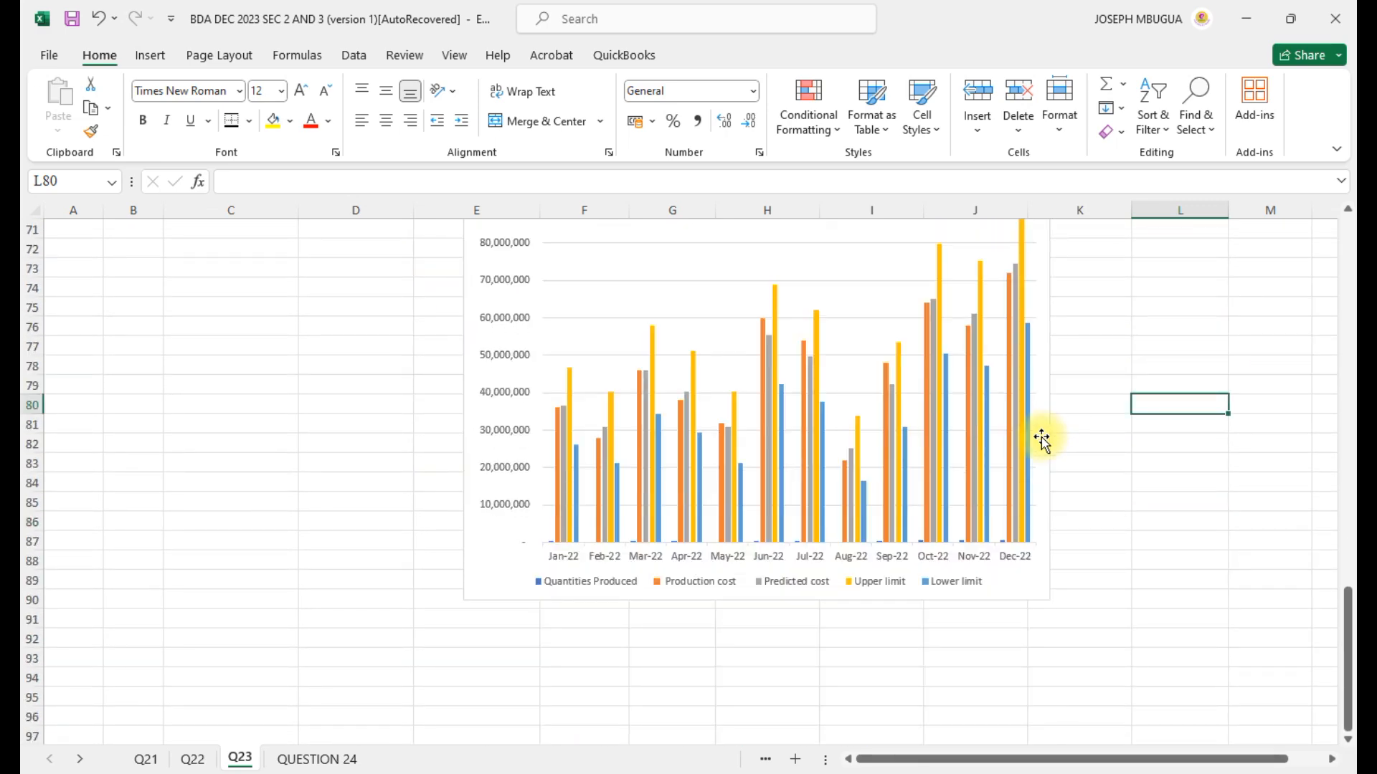
scroll(1041, 437, "up", 1)
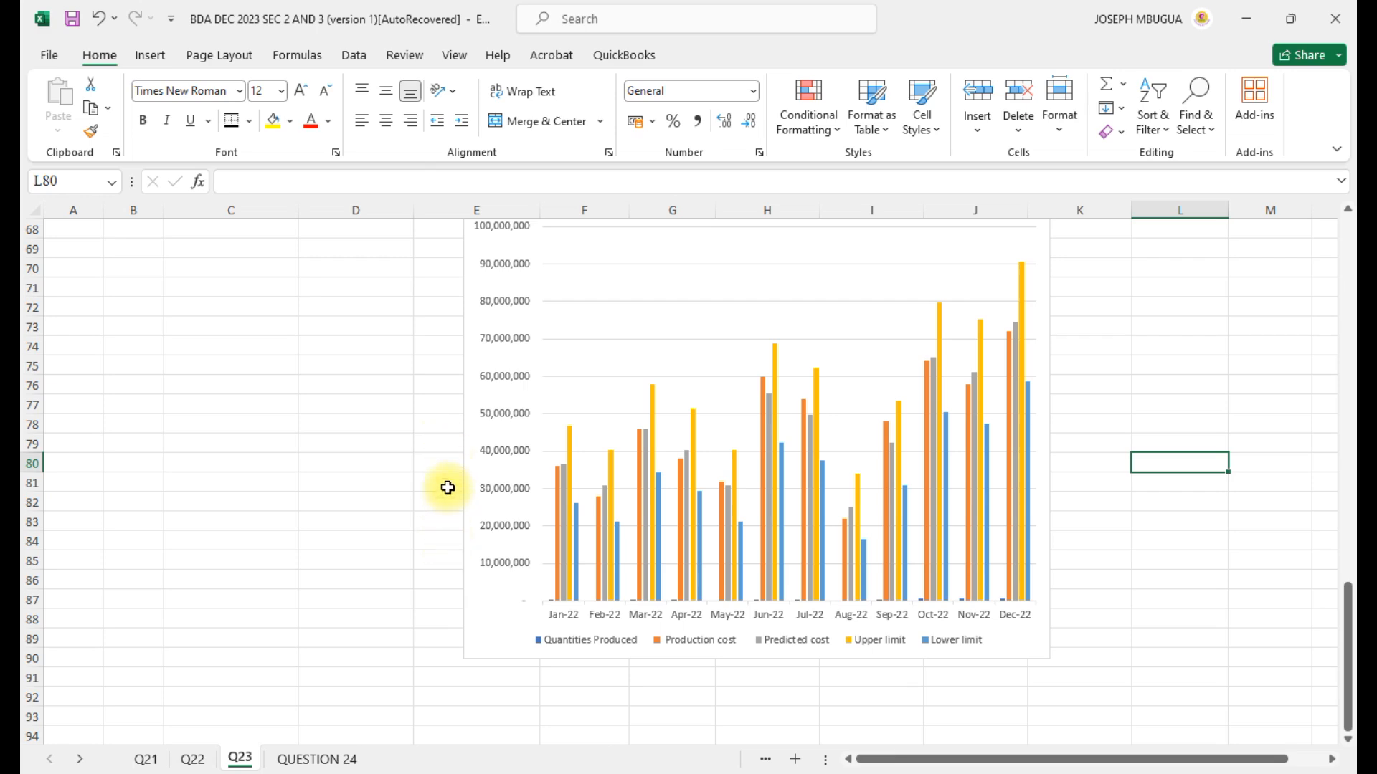
- Review the Question 23 source data, requirements, part (b) schedule and regression output from start to finish
scroll(464, 562, "up", 3)
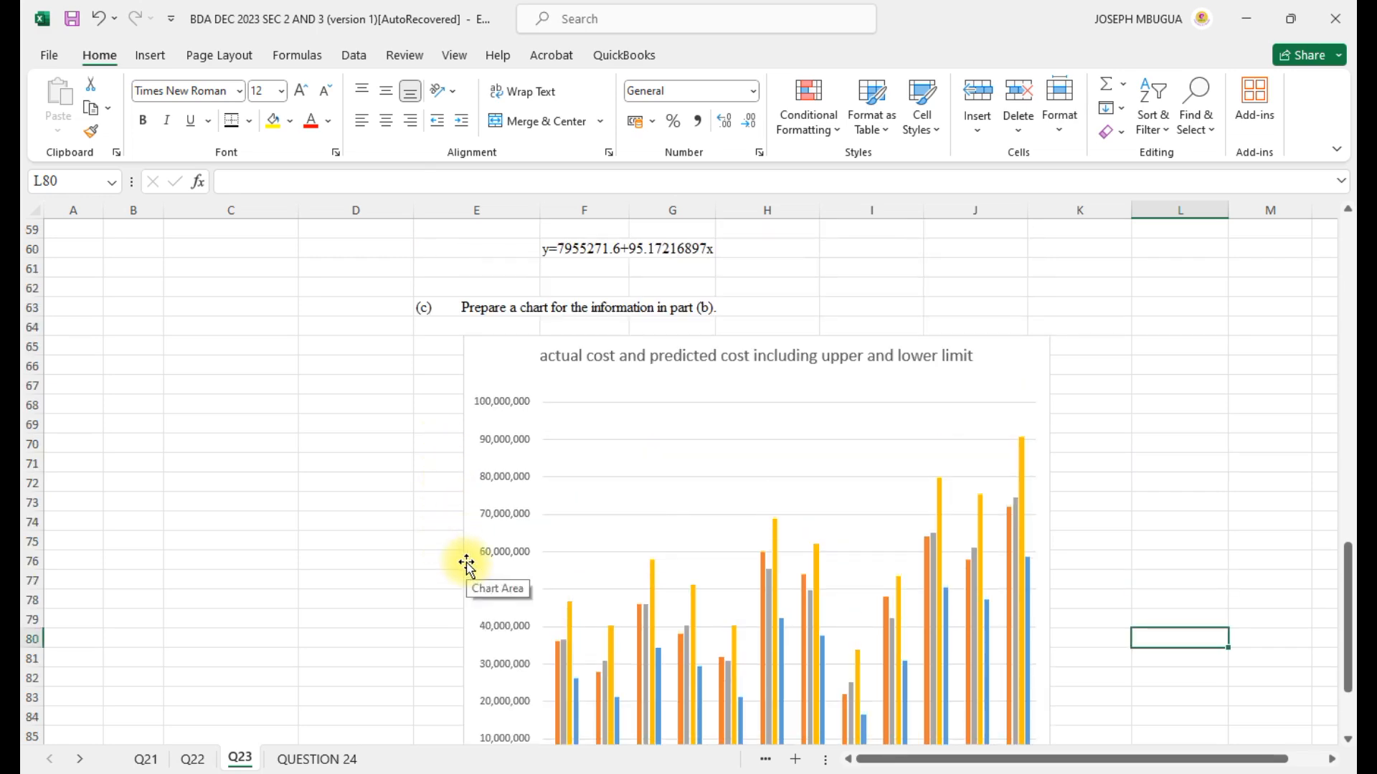
scroll(466, 562, "up", 8)
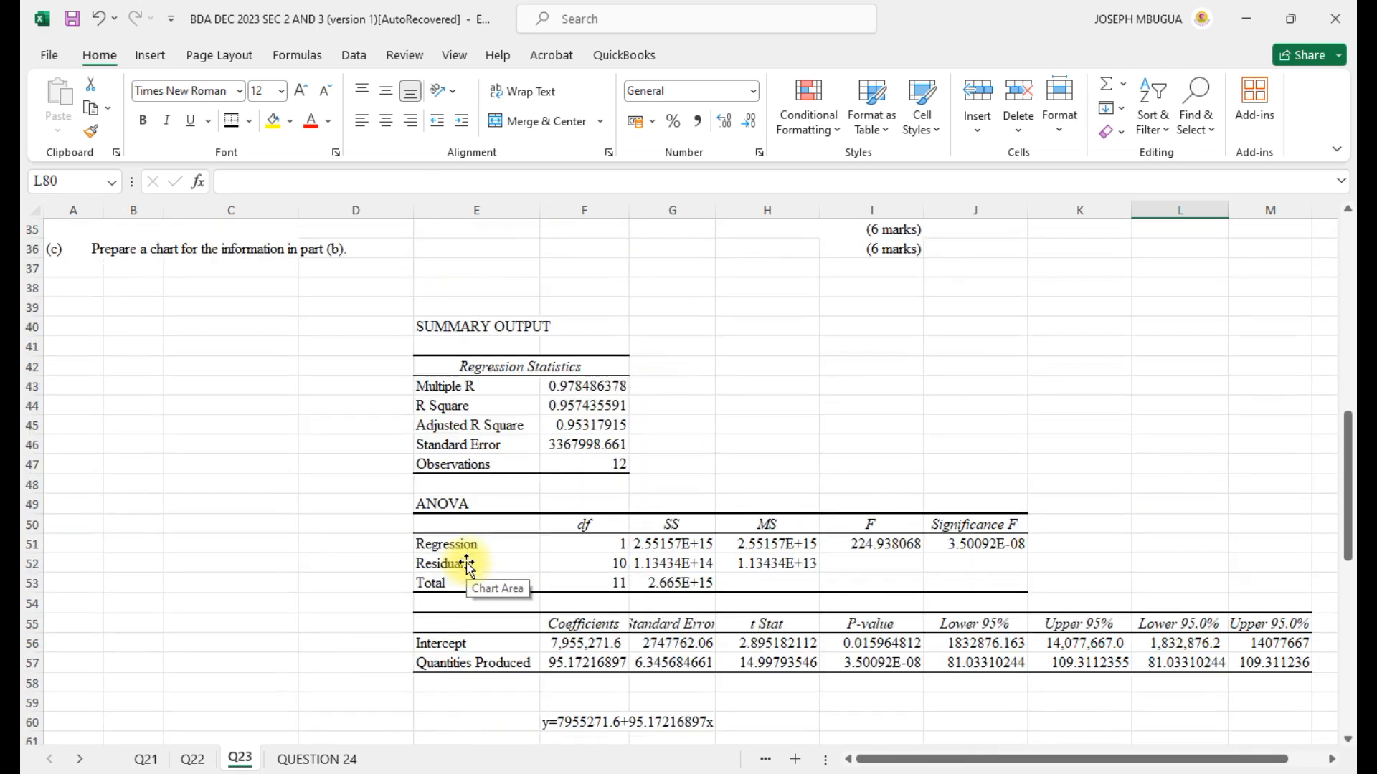
scroll(466, 563, "up", 7)
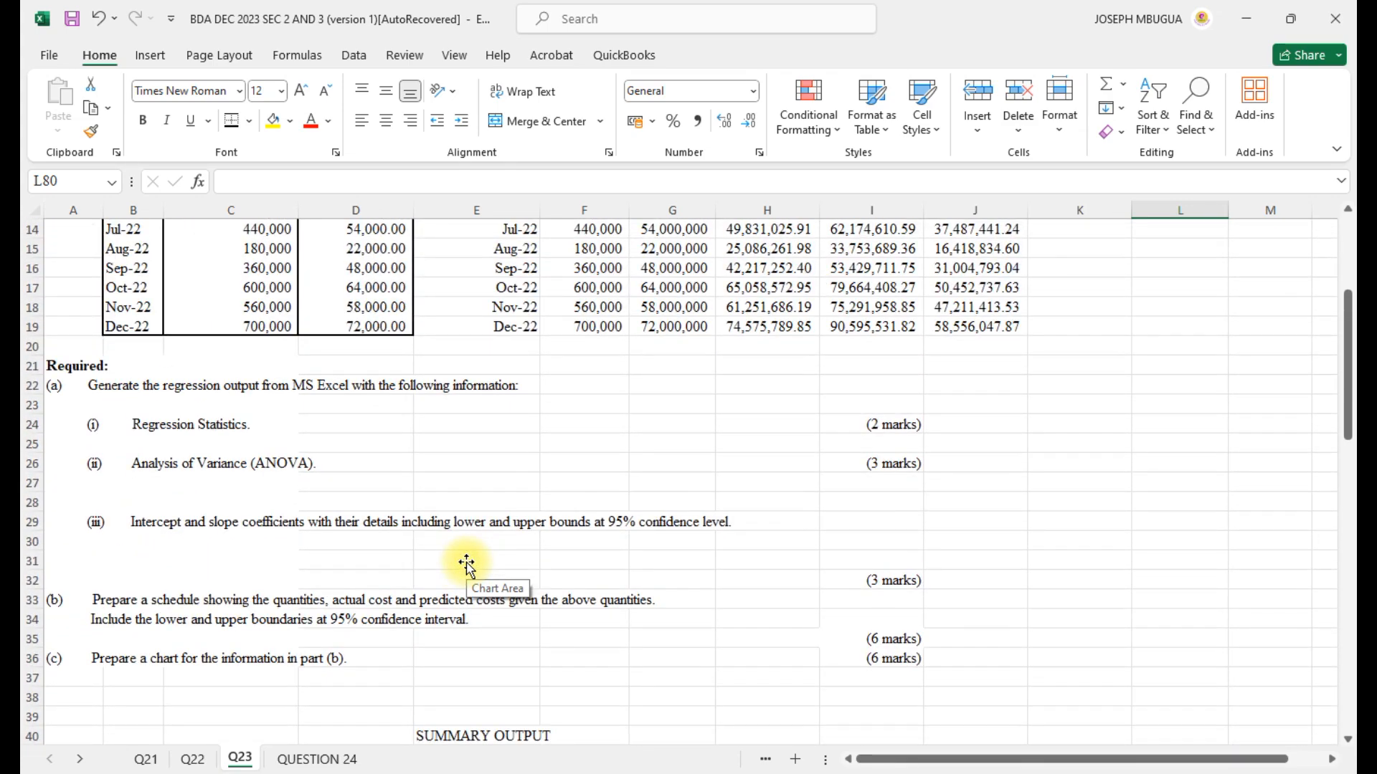
scroll(466, 565, "up", 4)
scroll(466, 564, "down", 5)
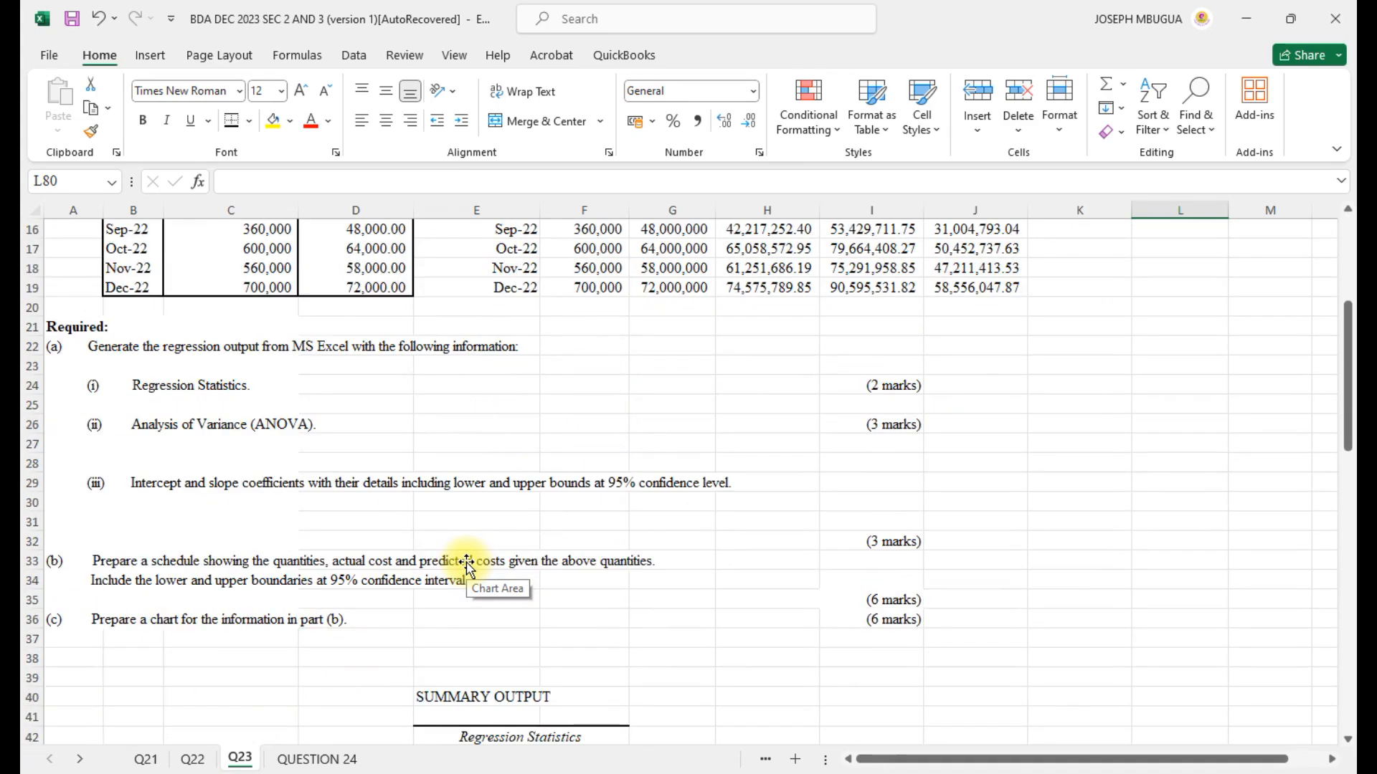
scroll(466, 564, "down", 7)
scroll(466, 564, "up", 5)
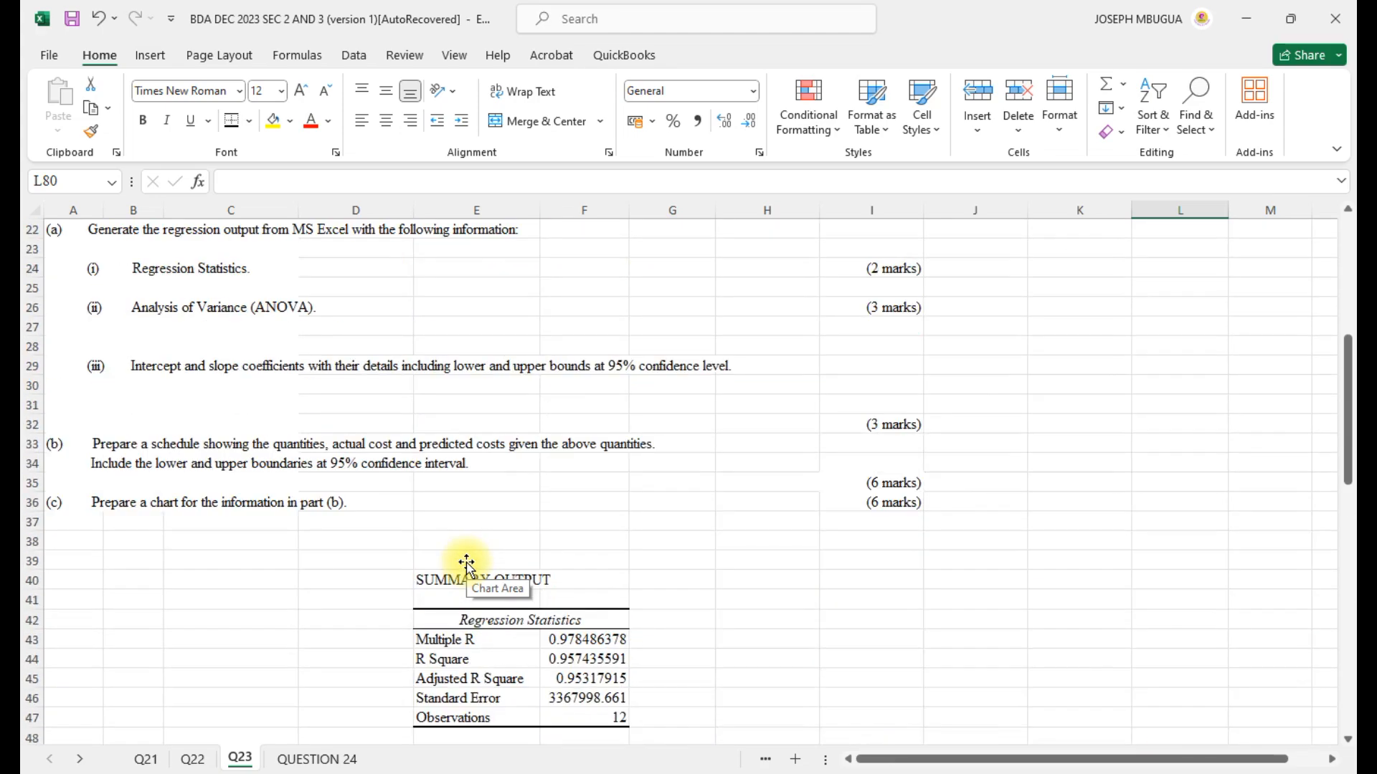
scroll(466, 564, "up", 7)
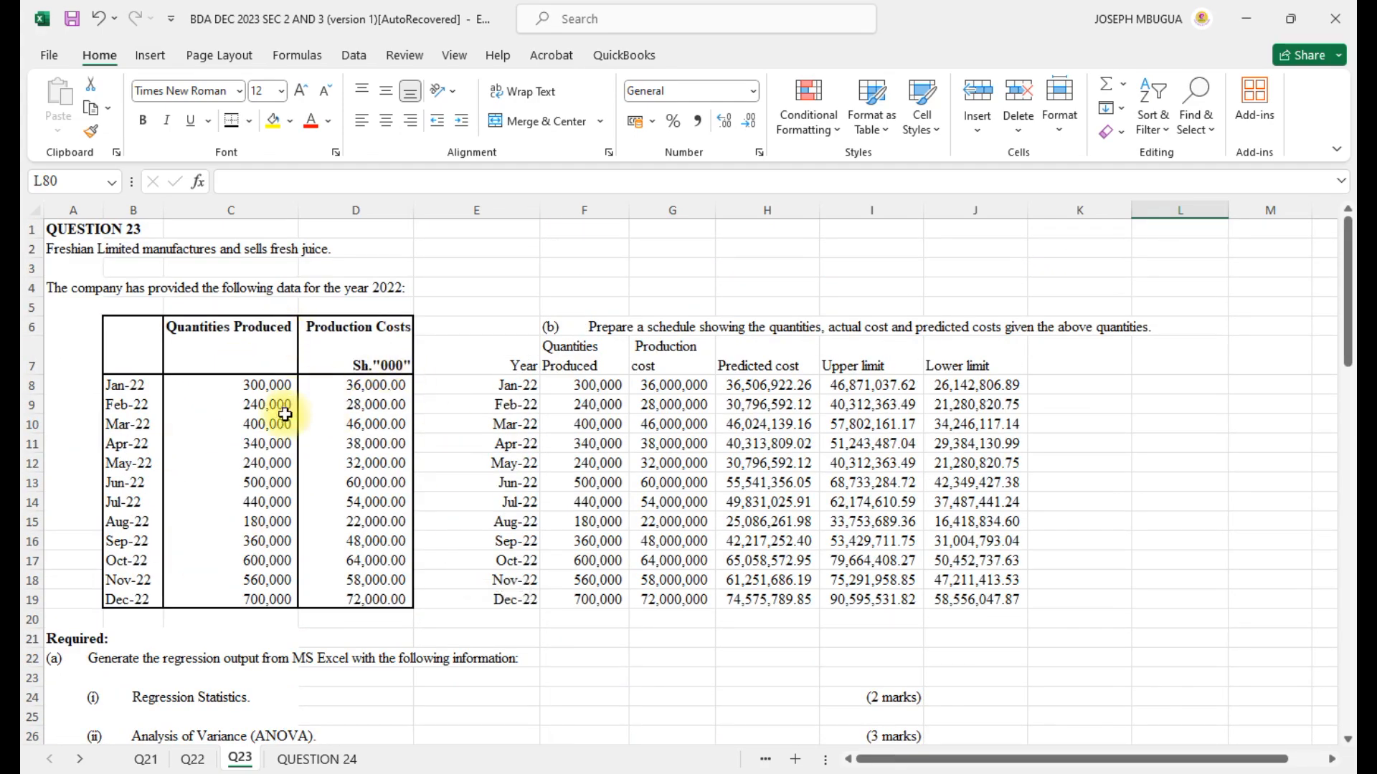
scroll(343, 522, "down", 11)
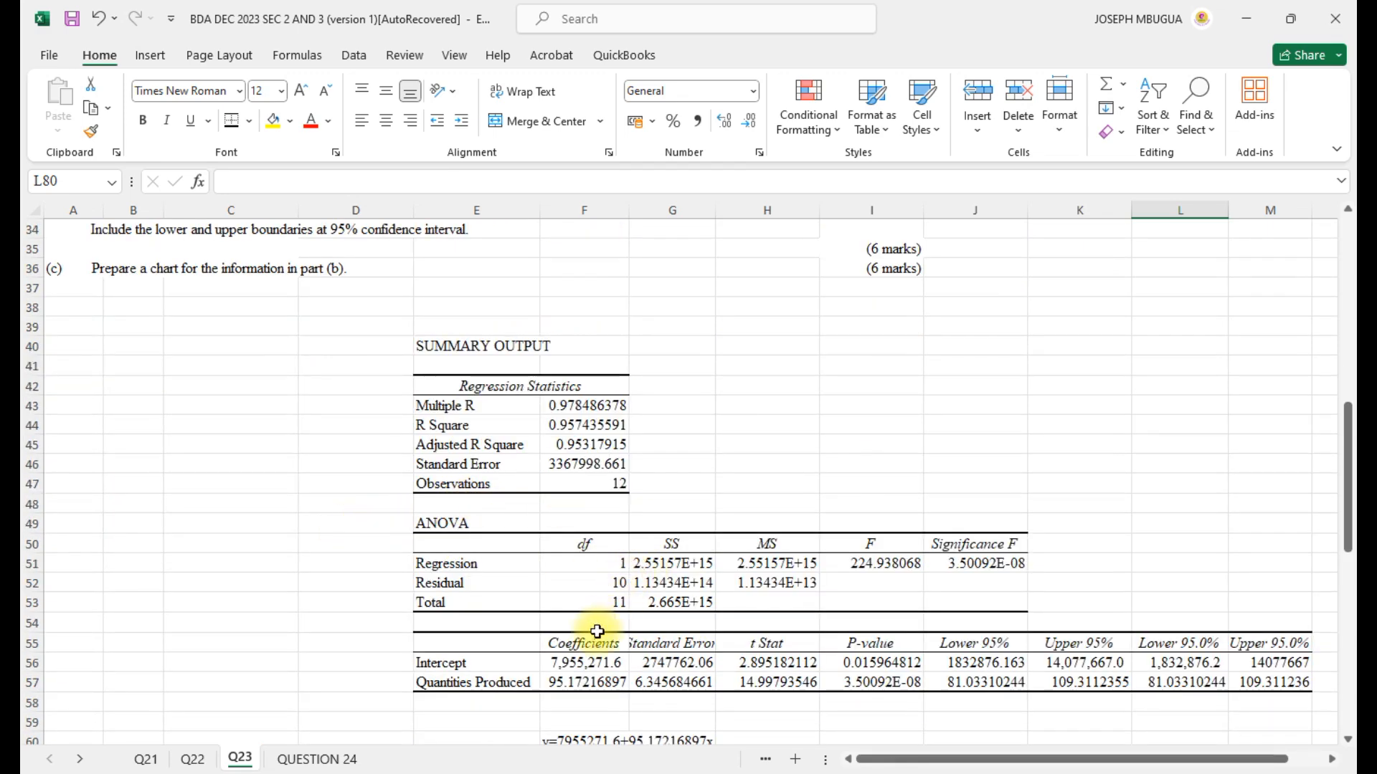
scroll(593, 633, "down", 2)
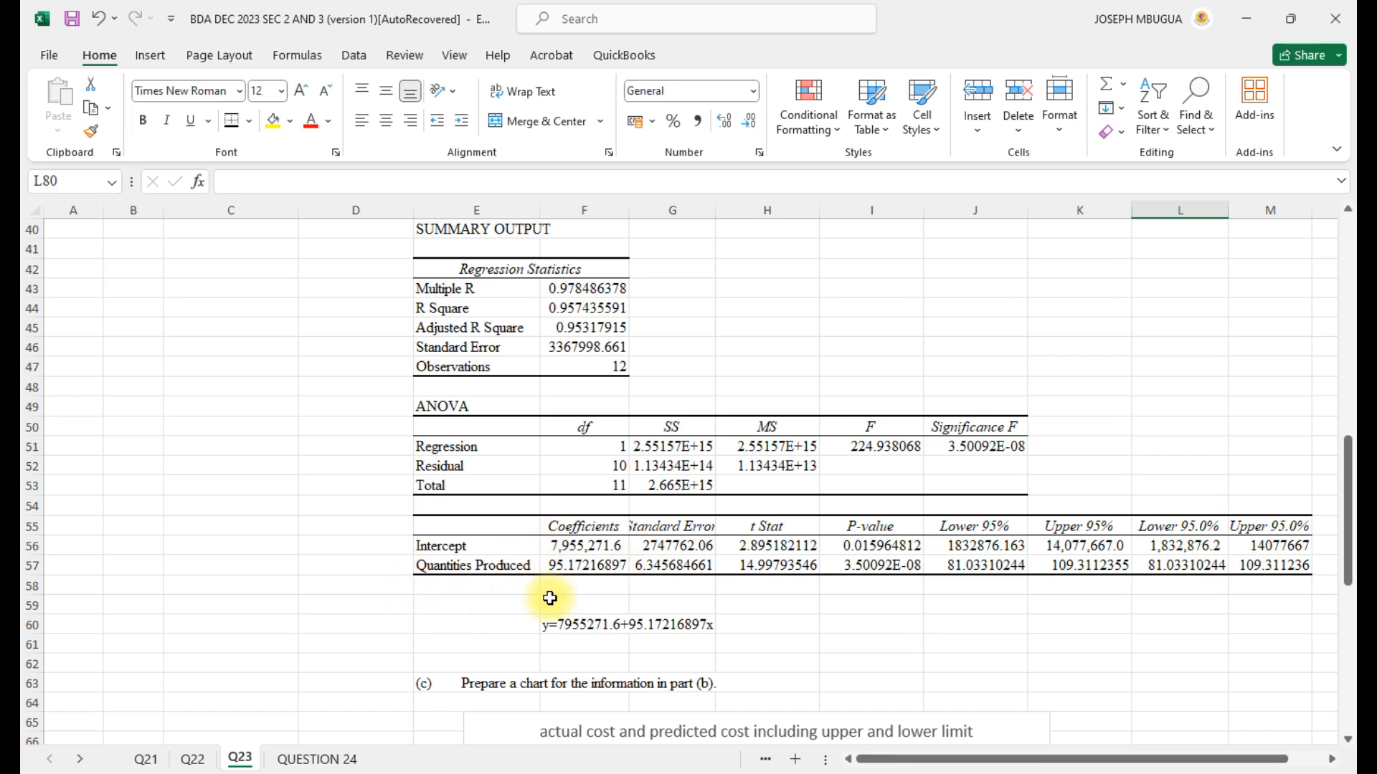
scroll(550, 598, "up", 3)
scroll(585, 621, "up", 3)
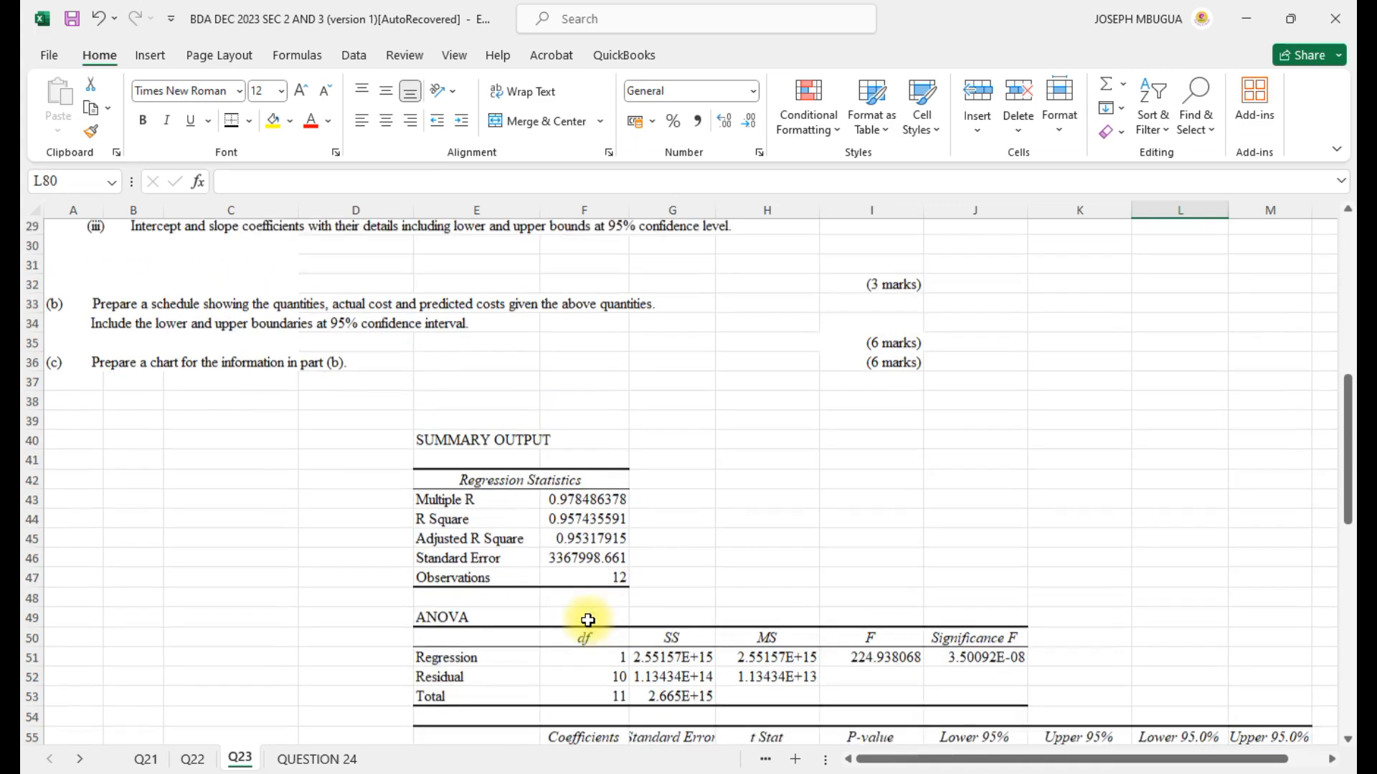
- Check the Question 23 requirements (a) to (c) against the regression output, regression equation and finished cost chart
scroll(588, 621, "up", 5)
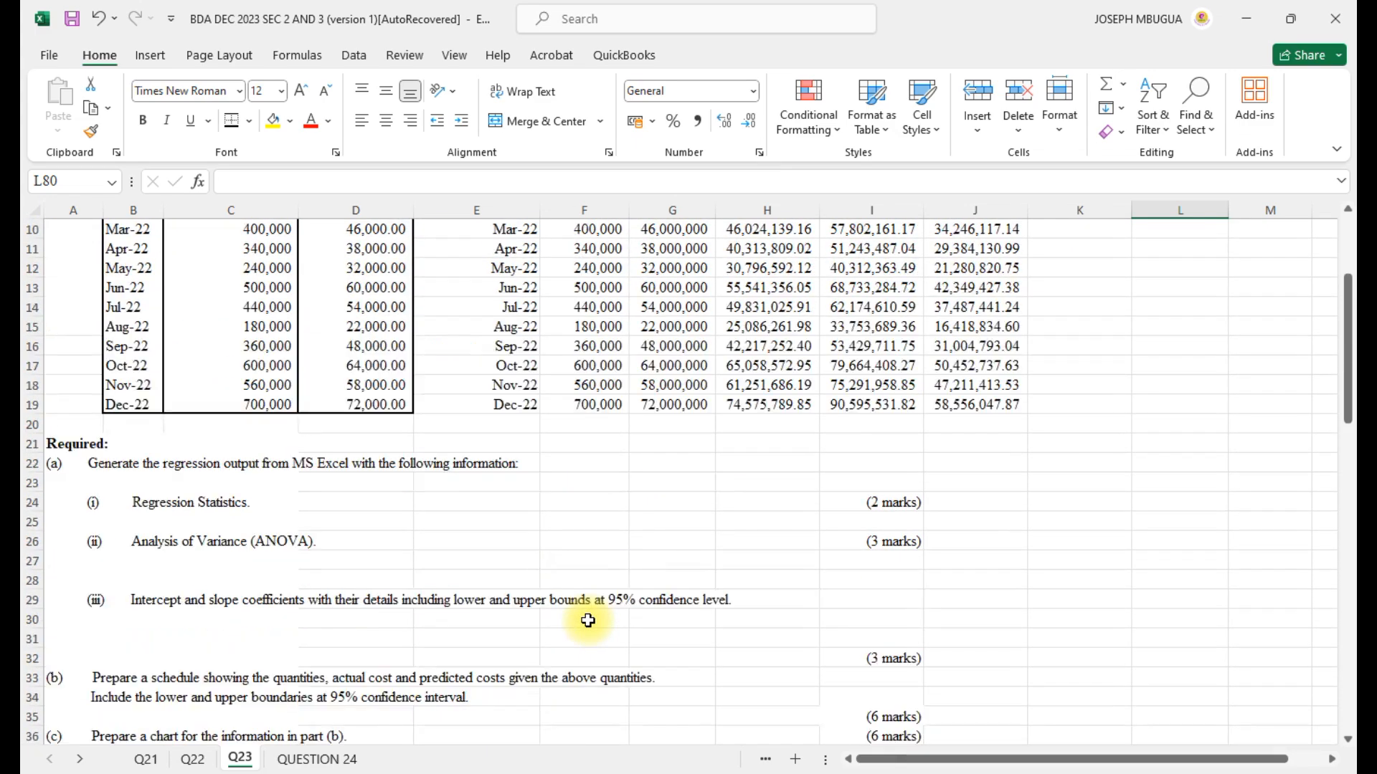
scroll(588, 621, "down", 1)
scroll(588, 621, "down", 5)
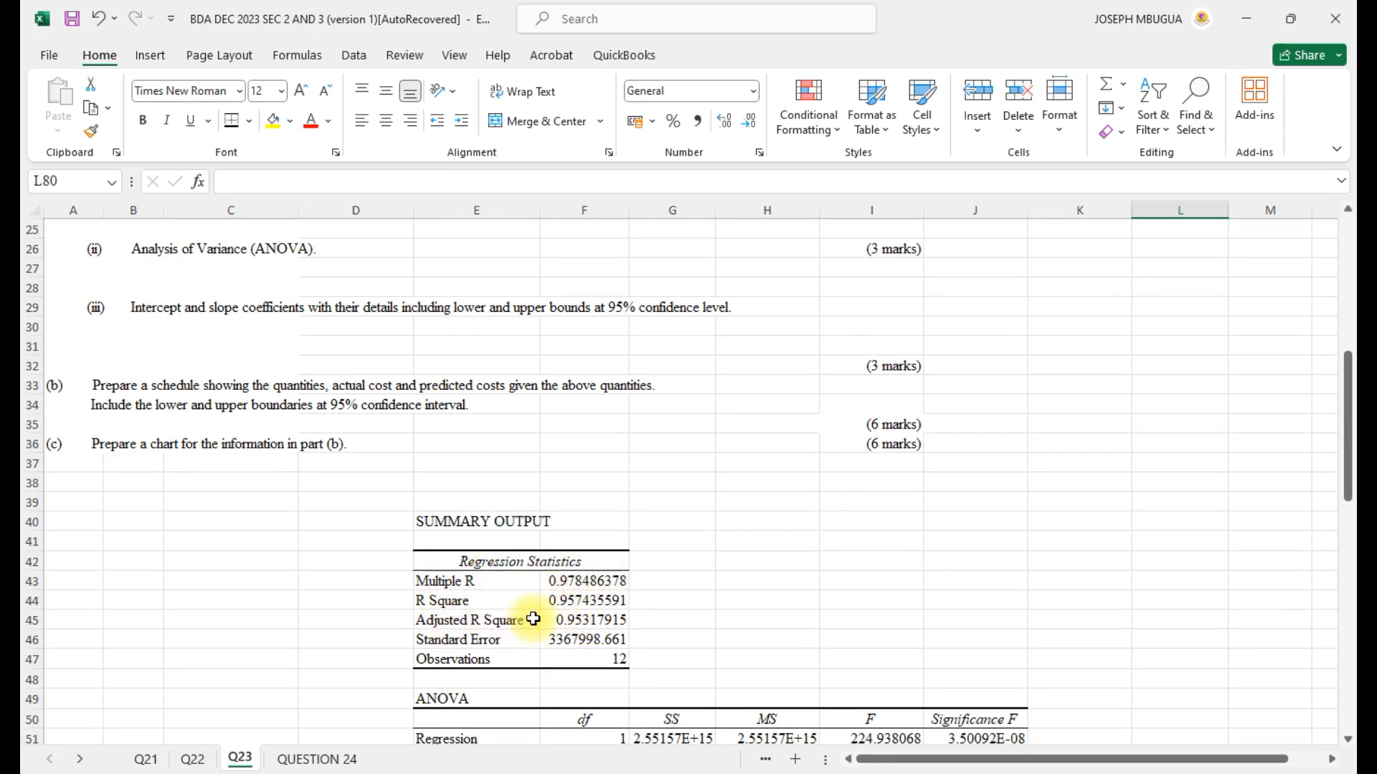
scroll(532, 620, "down", 5)
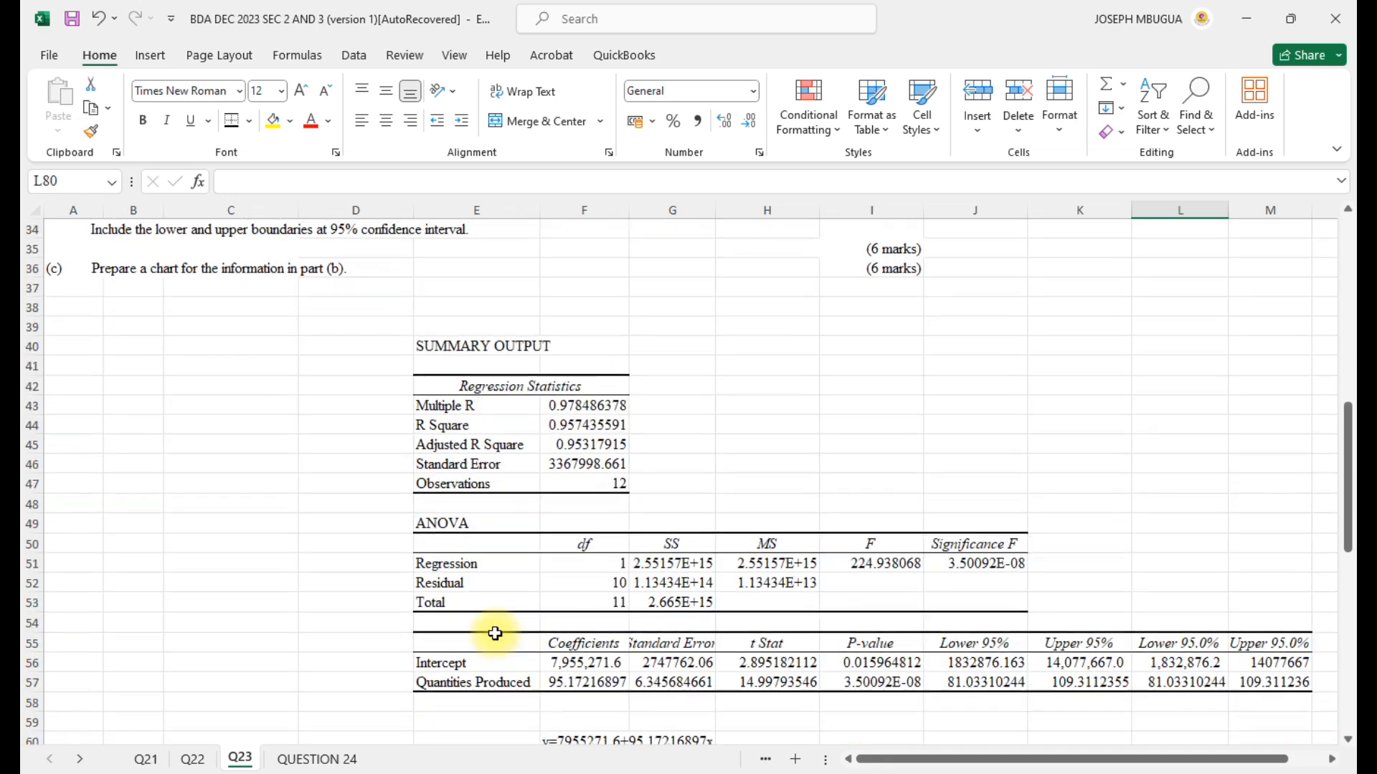
scroll(495, 633, "down", 6)
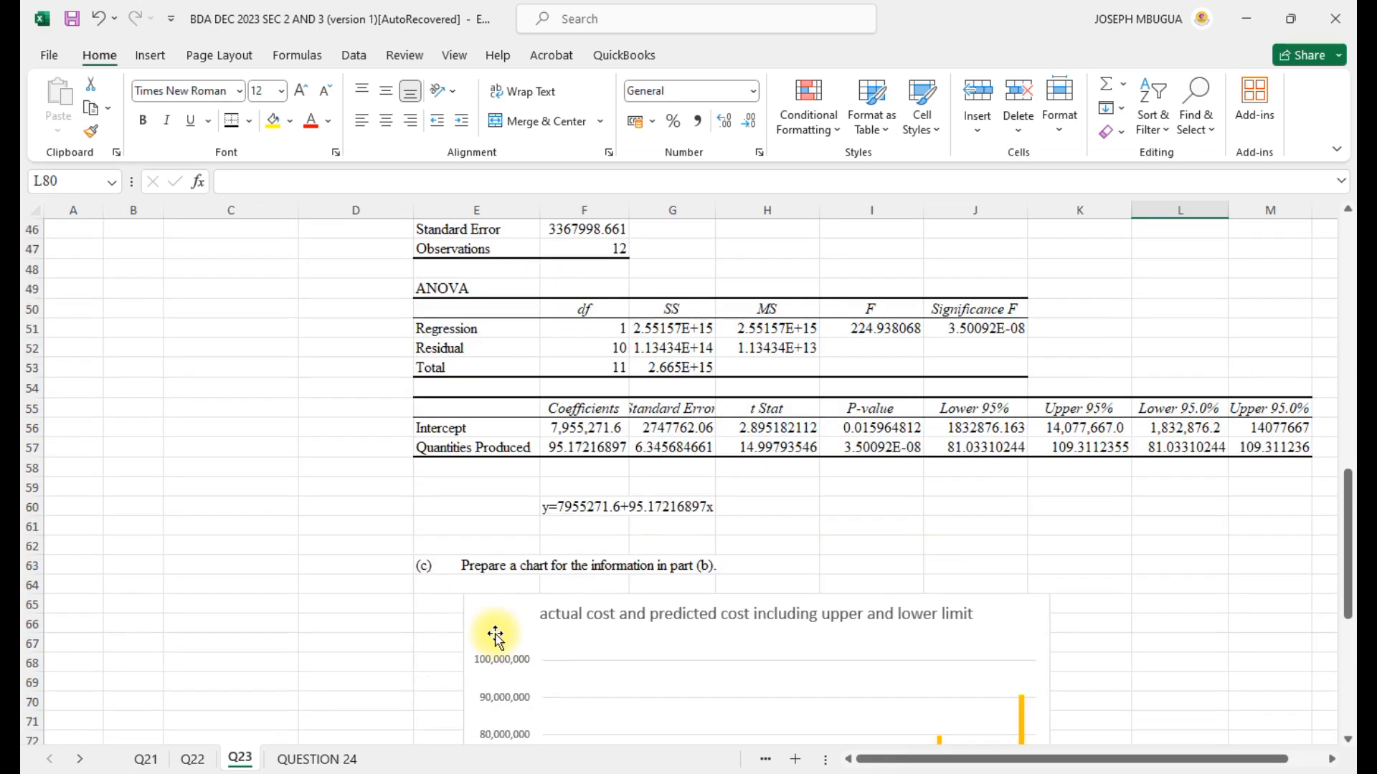
scroll(496, 640, "down", 2)
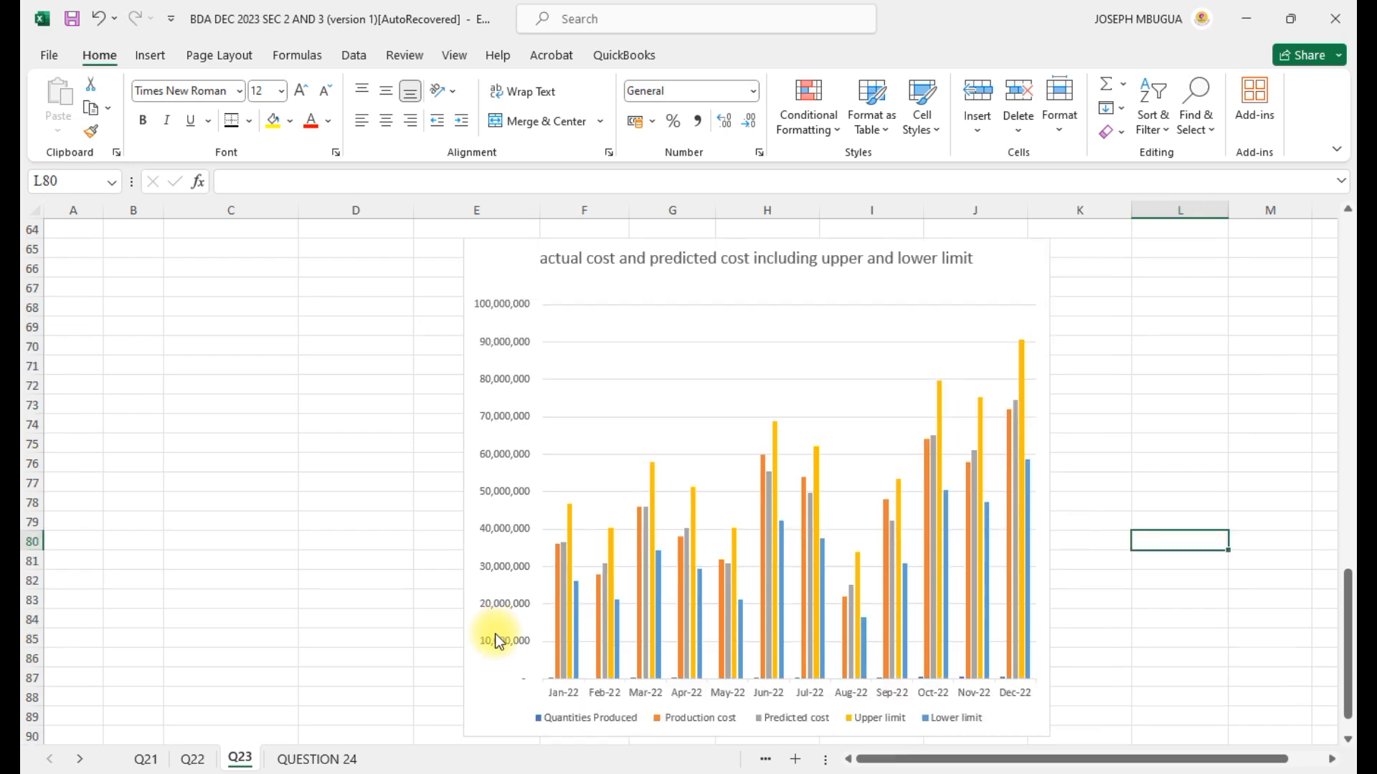
scroll(496, 638, "up", 6)
scroll(496, 636, "up", 11)
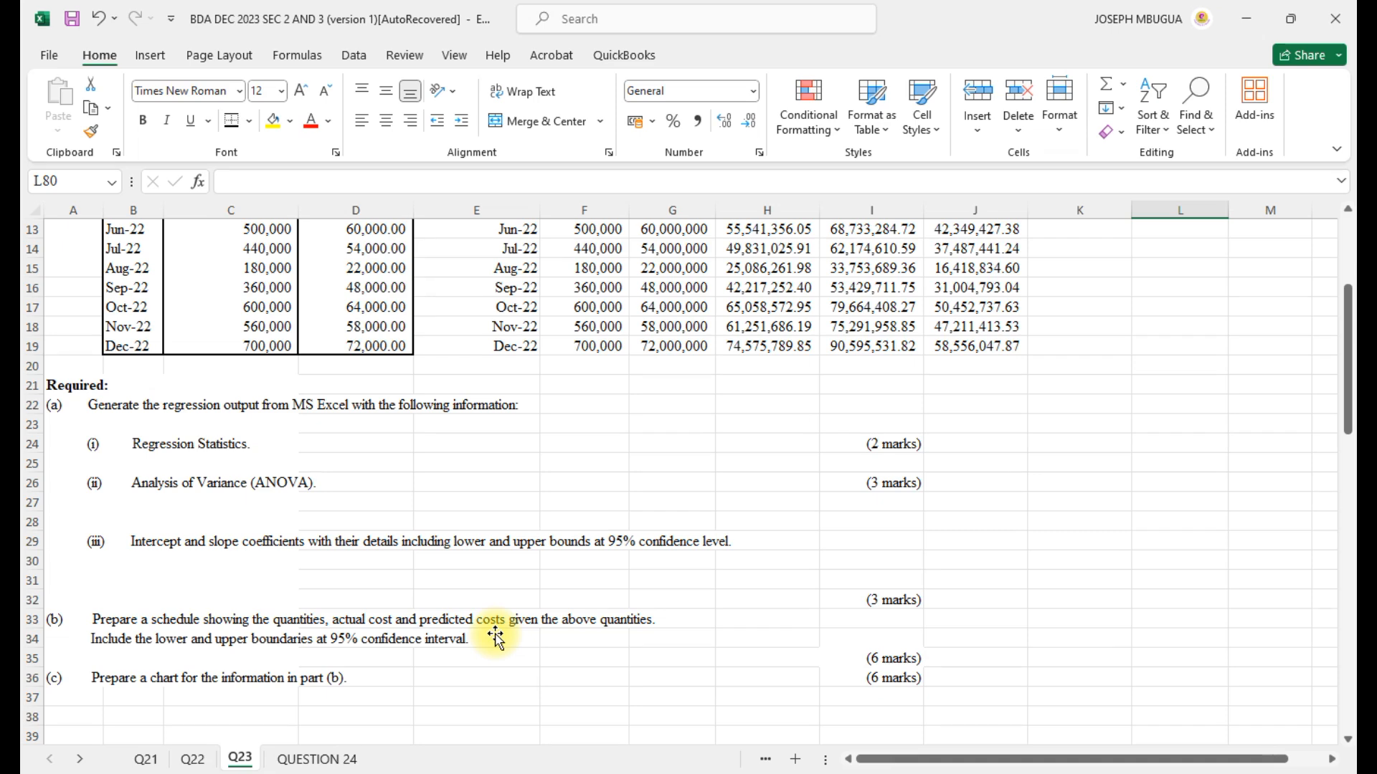
scroll(497, 638, "down", 3)
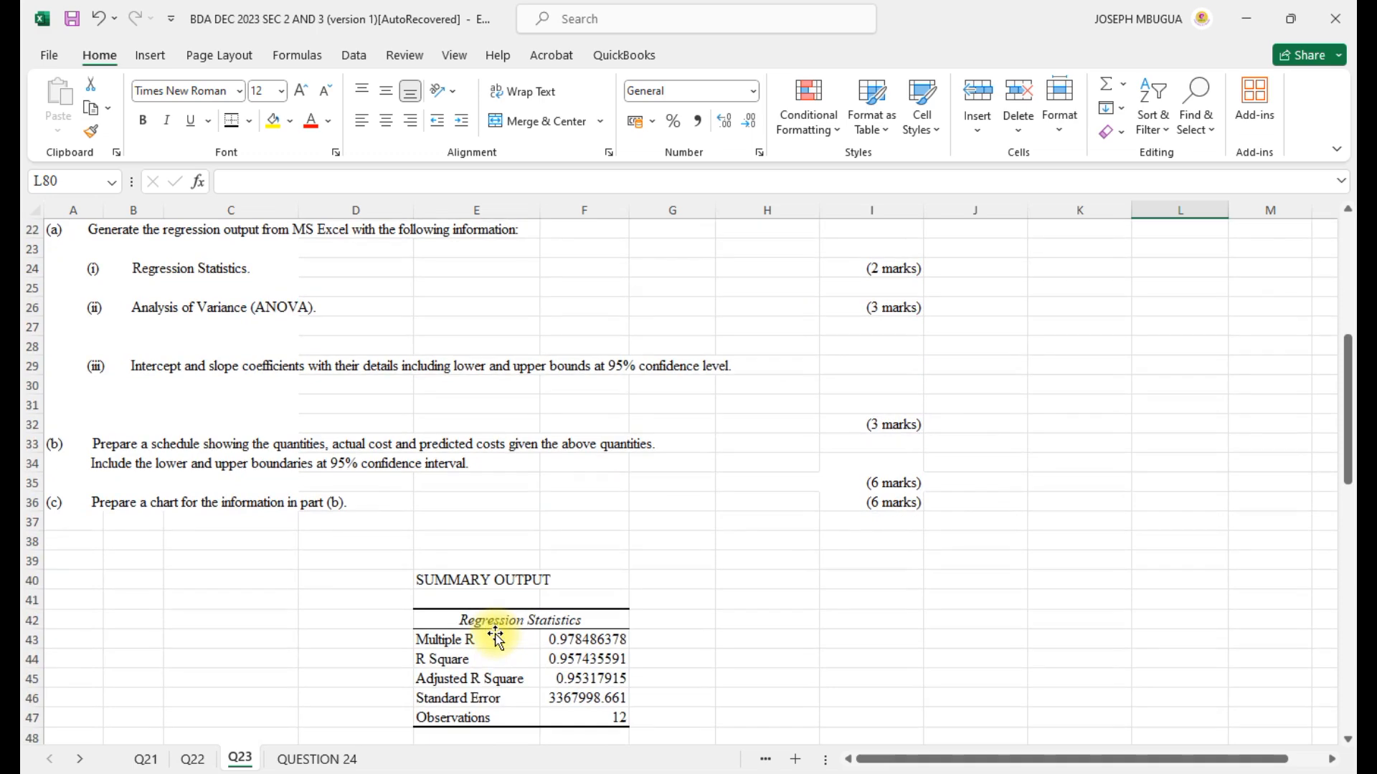
scroll(497, 637, "down", 12)
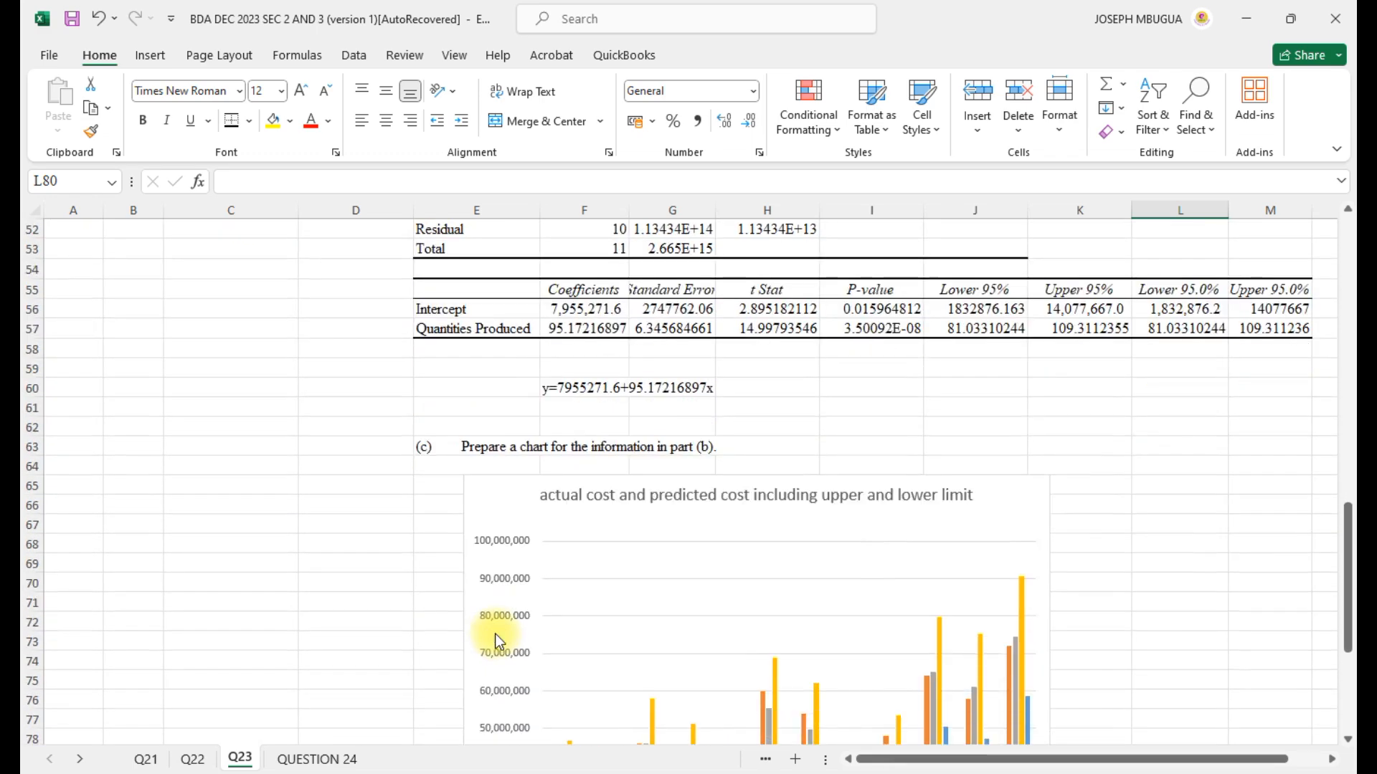
scroll(496, 640, "down", 2)
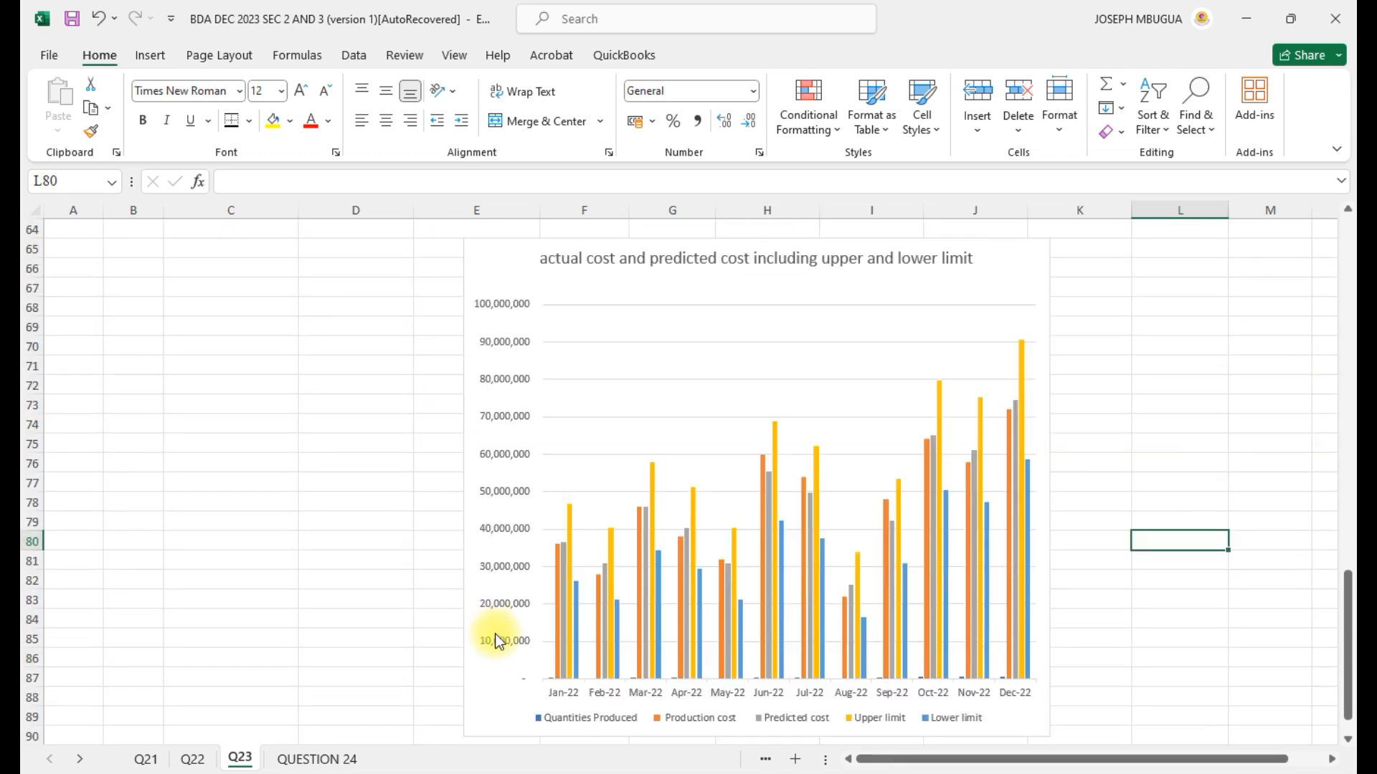
- Review the completed answer again, from the 2022 data and part (b) schedule through the regression tables to the part (c) chart
scroll(496, 640, "up", 12)
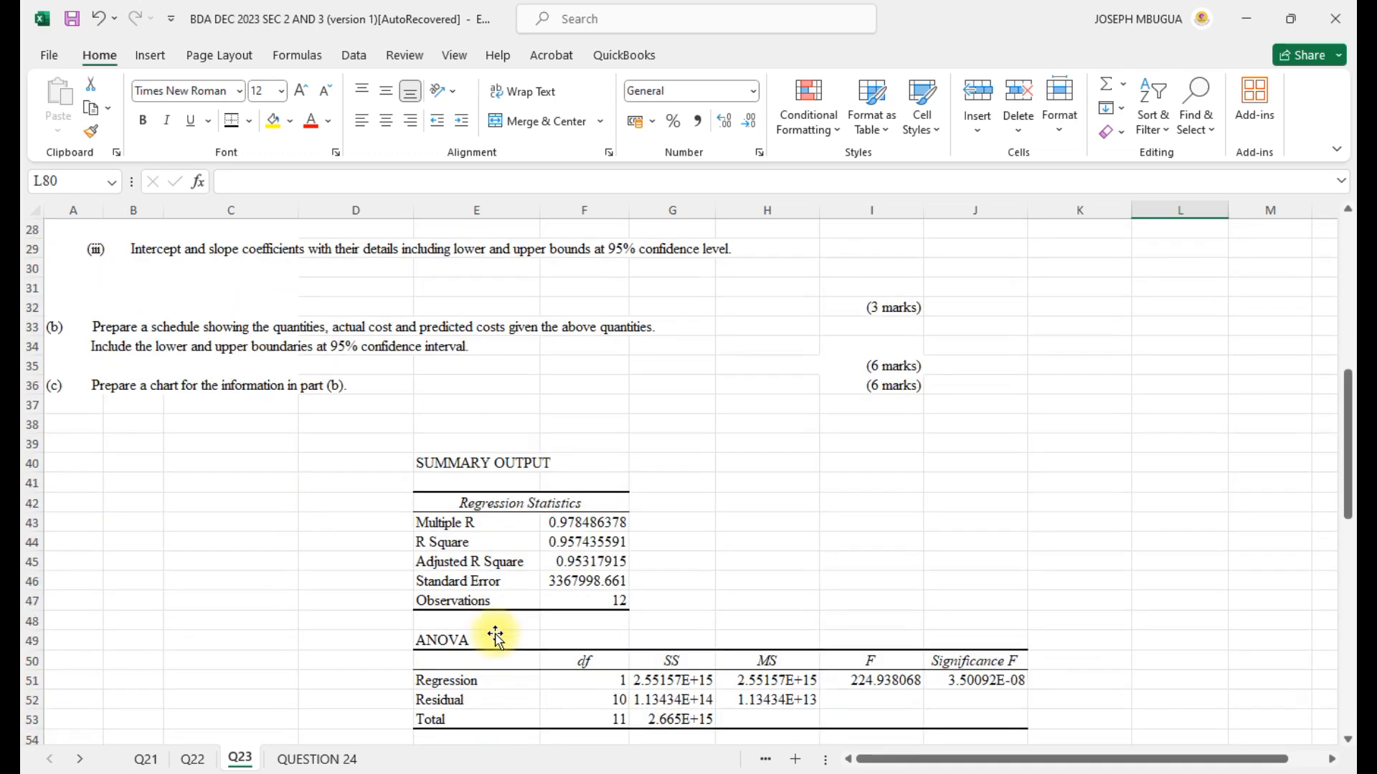
scroll(496, 636, "up", 9)
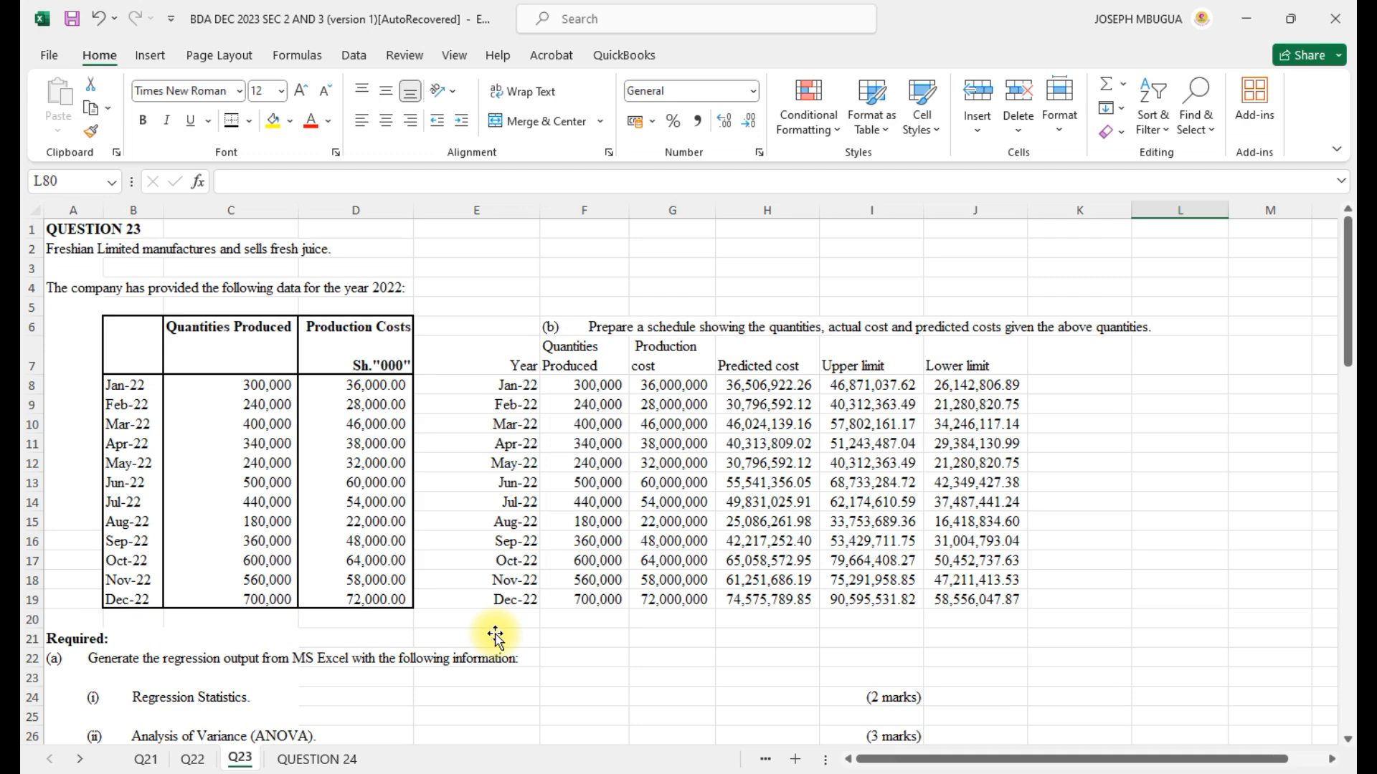
scroll(495, 636, "down", 1)
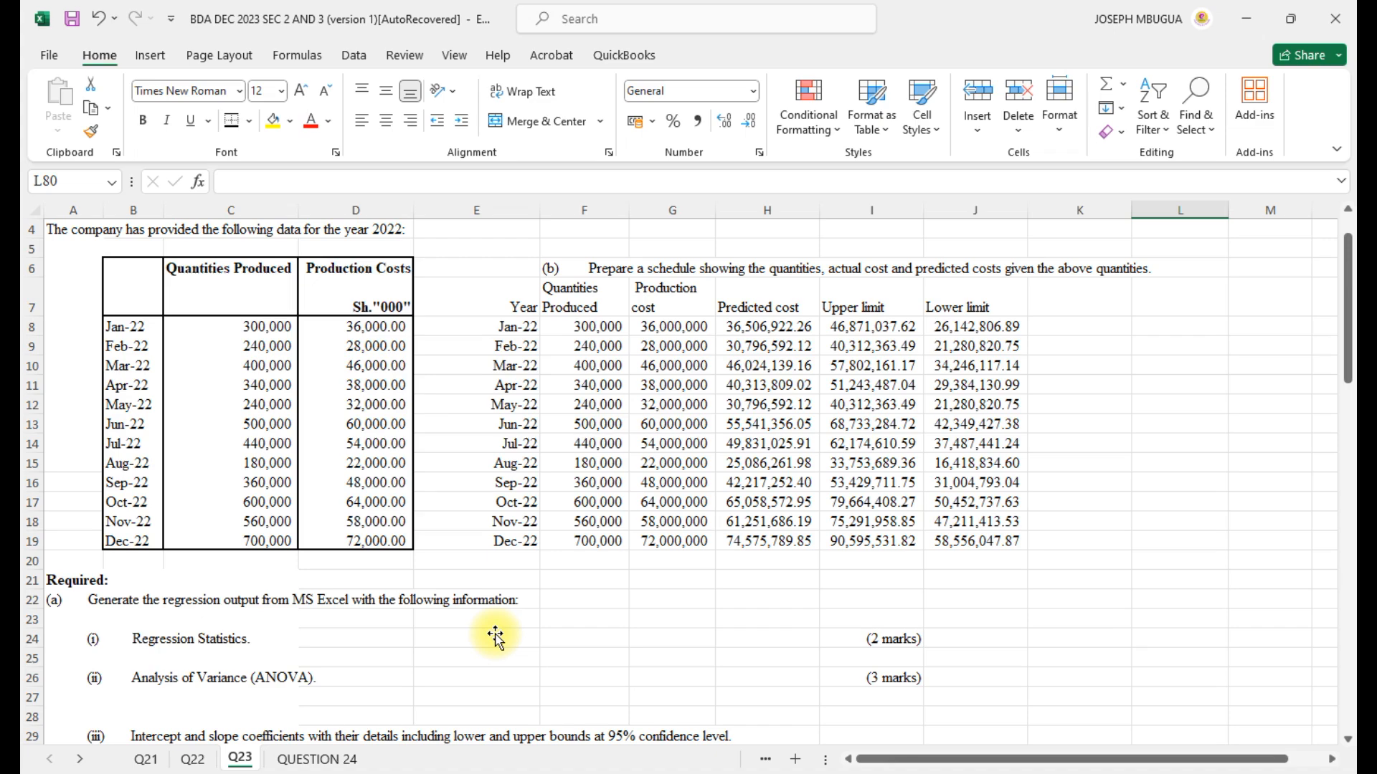
scroll(496, 636, "down", 9)
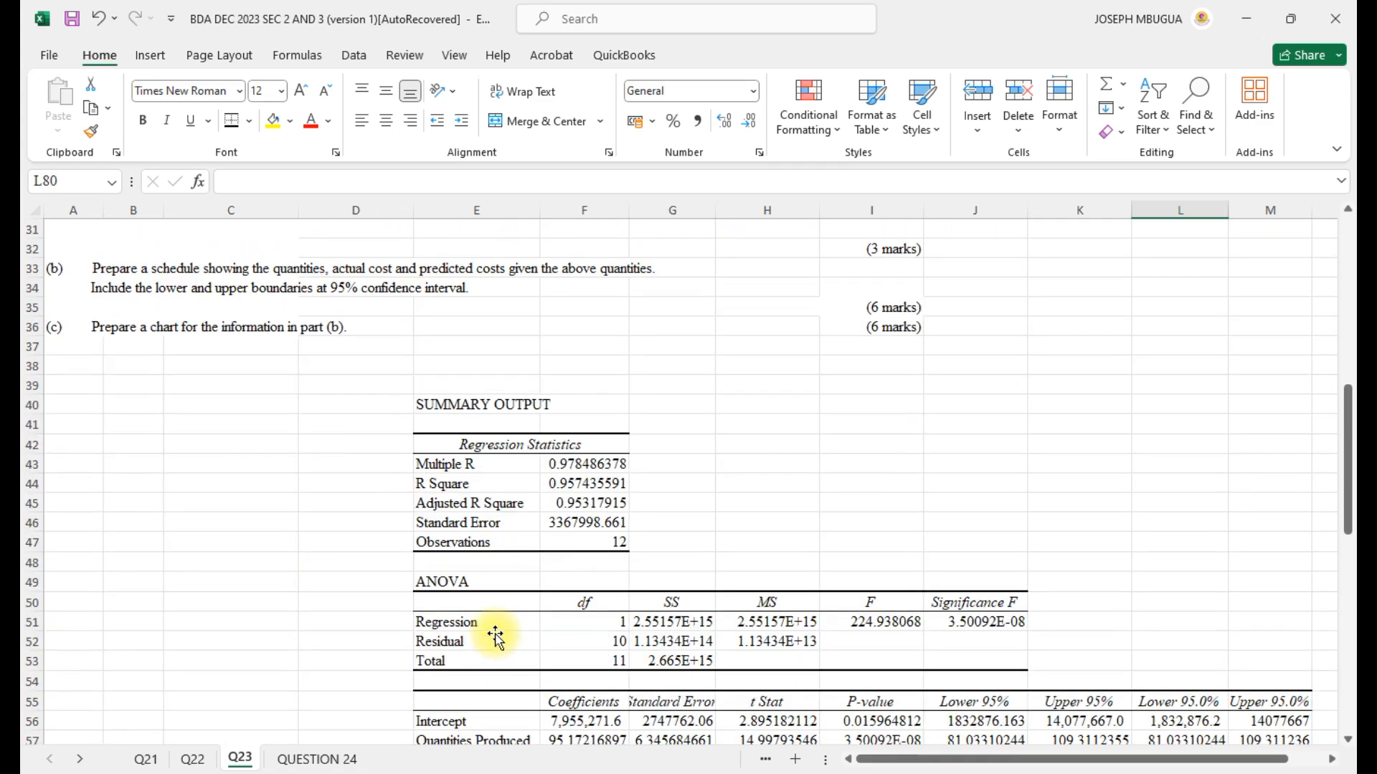
scroll(495, 636, "down", 5)
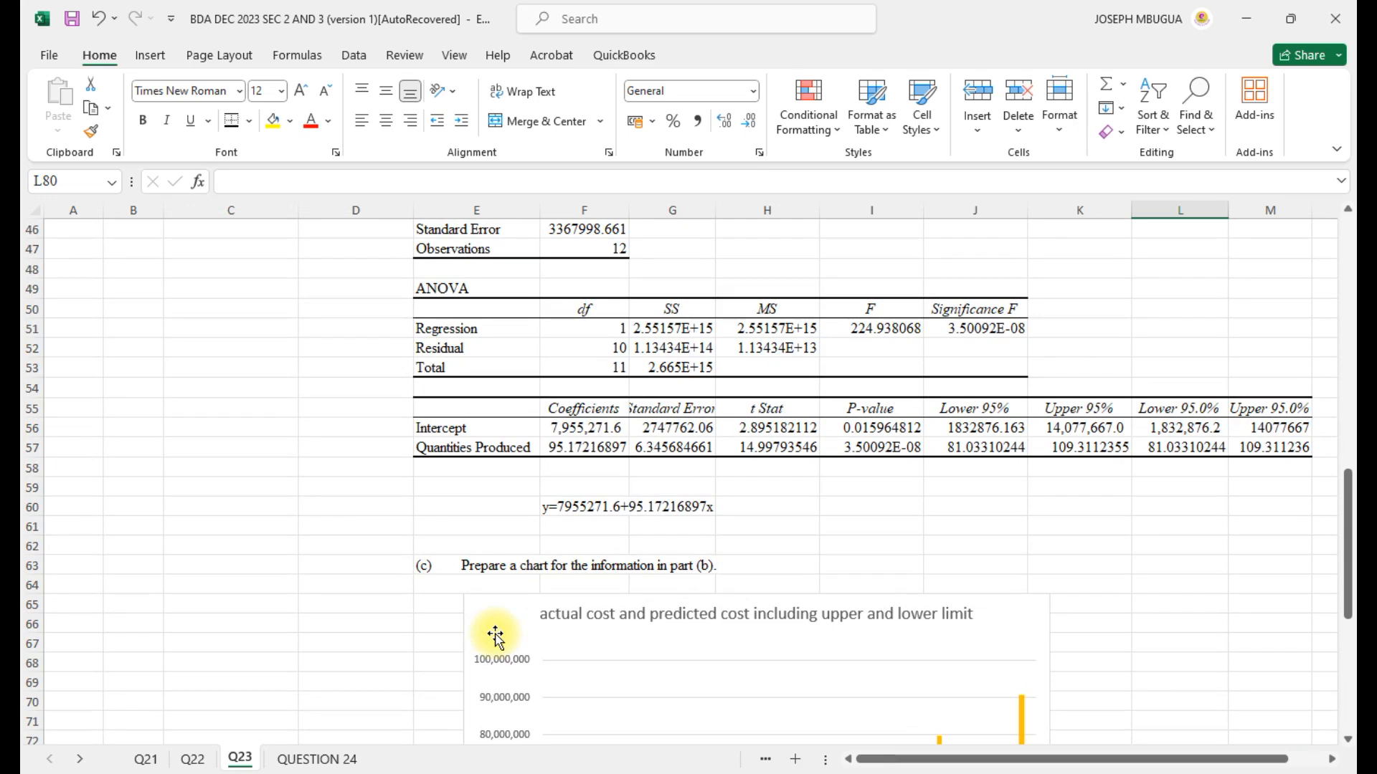
scroll(495, 636, "up", 8)
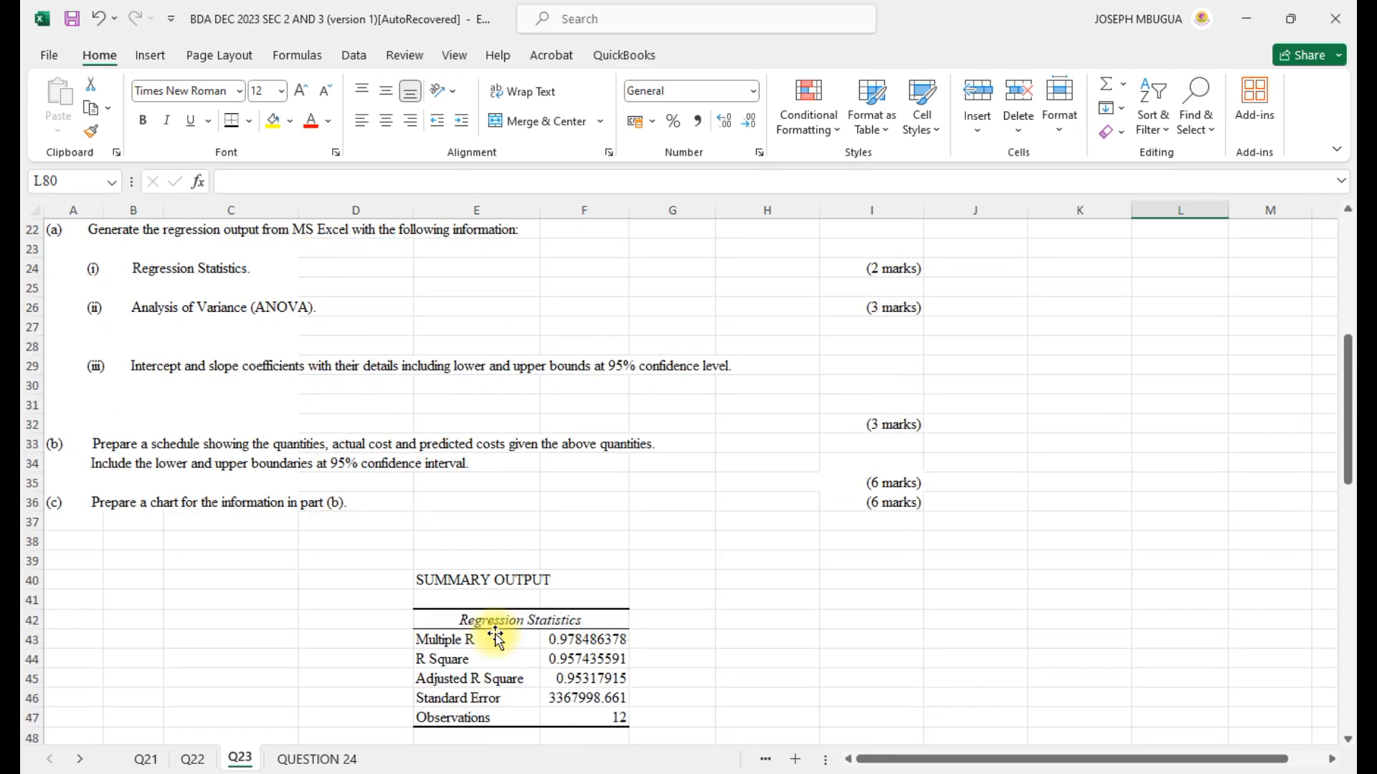
scroll(496, 636, "up", 4)
scroll(495, 636, "up", 3)
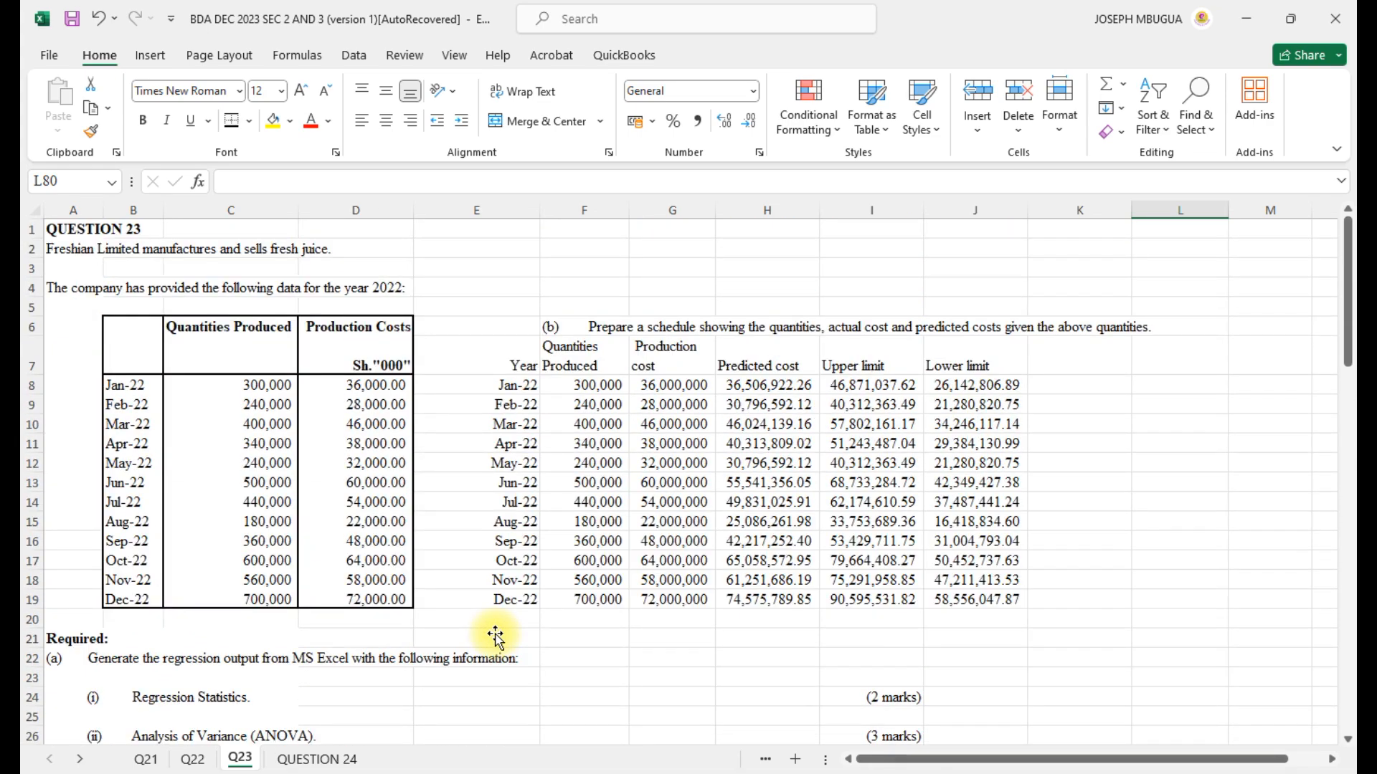
scroll(495, 636, "down", 12)
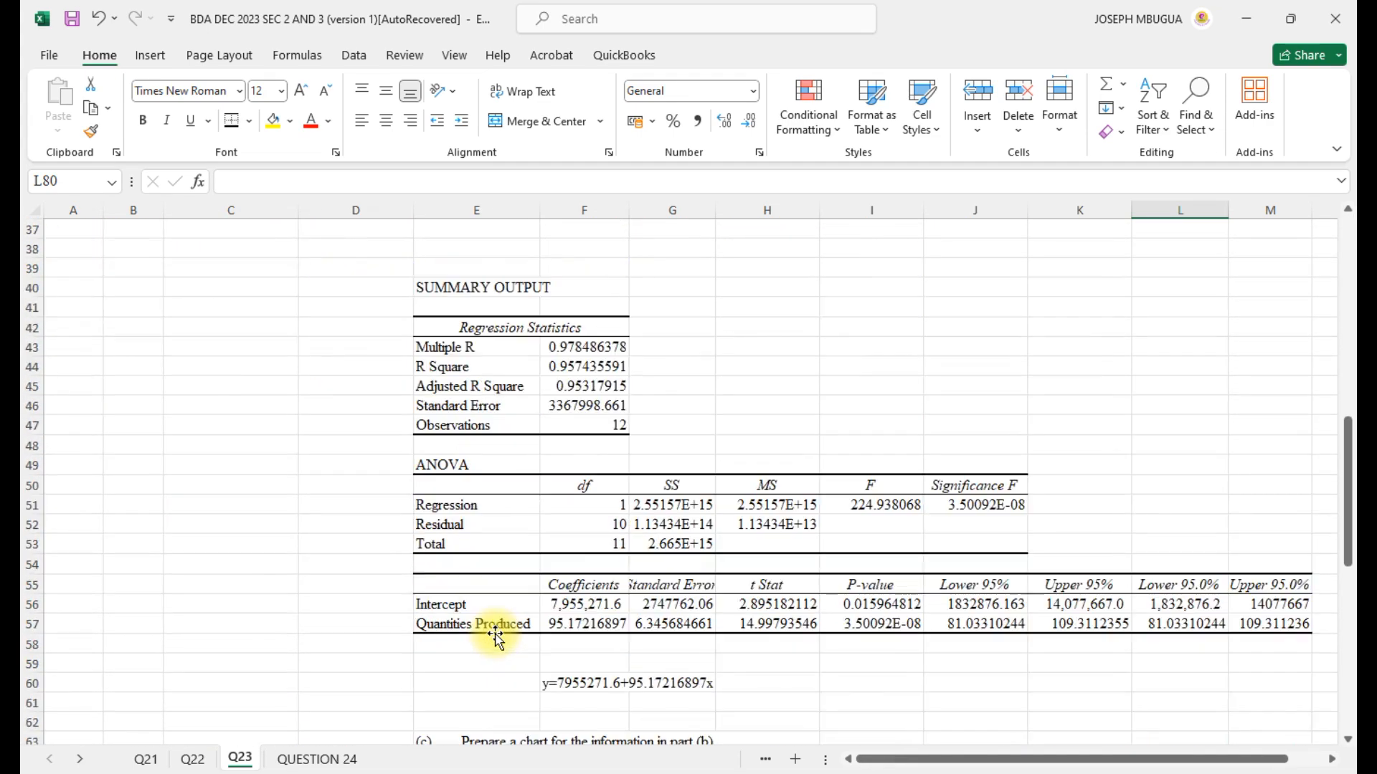
scroll(495, 636, "down", 3)
scroll(497, 638, "down", 2)
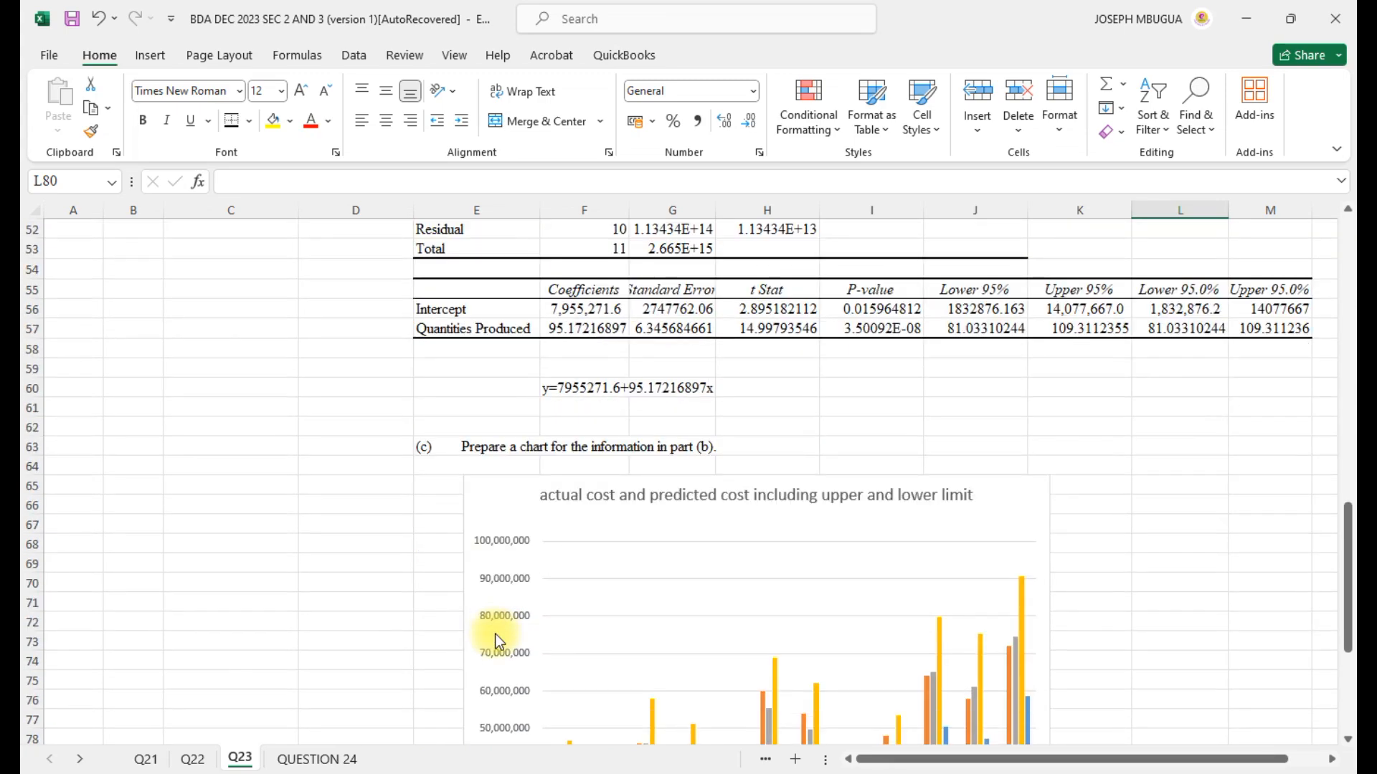
scroll(500, 641, "up", 15)
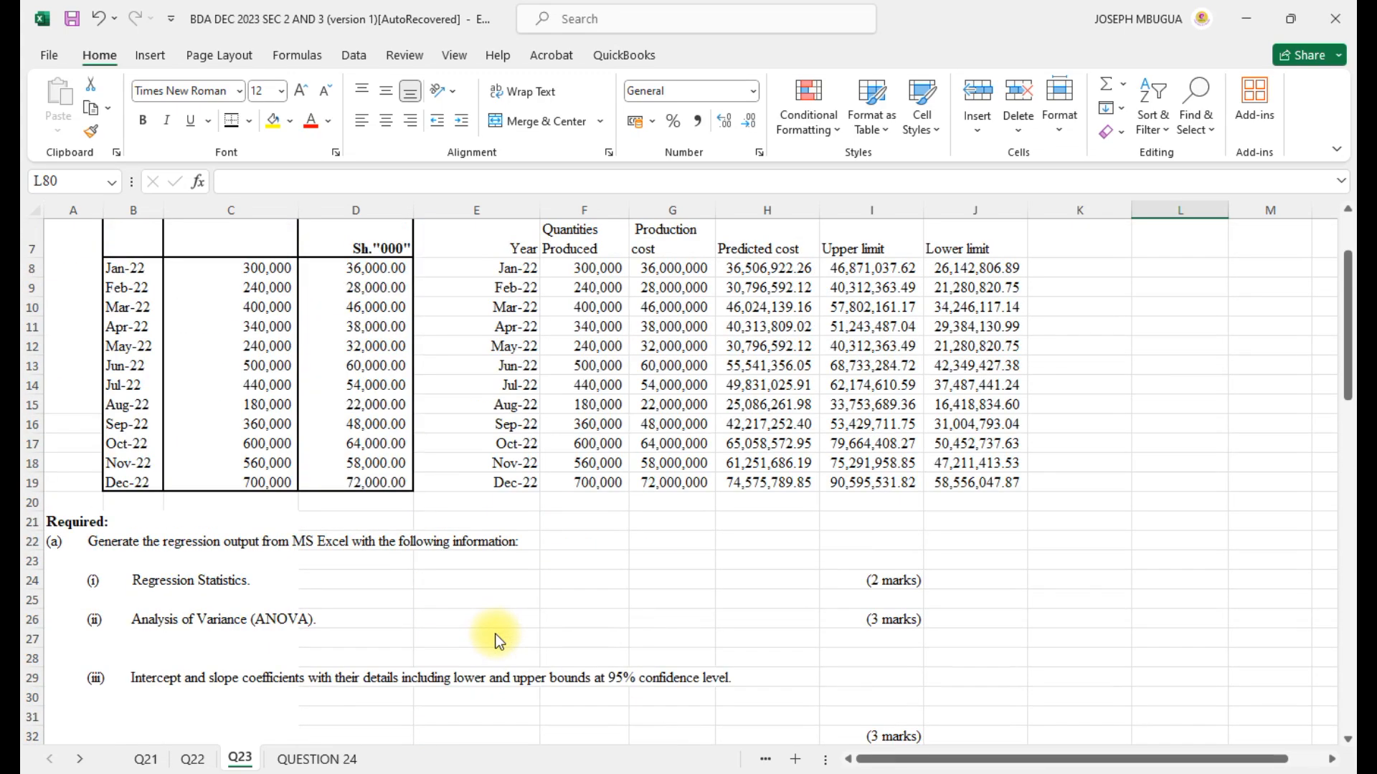